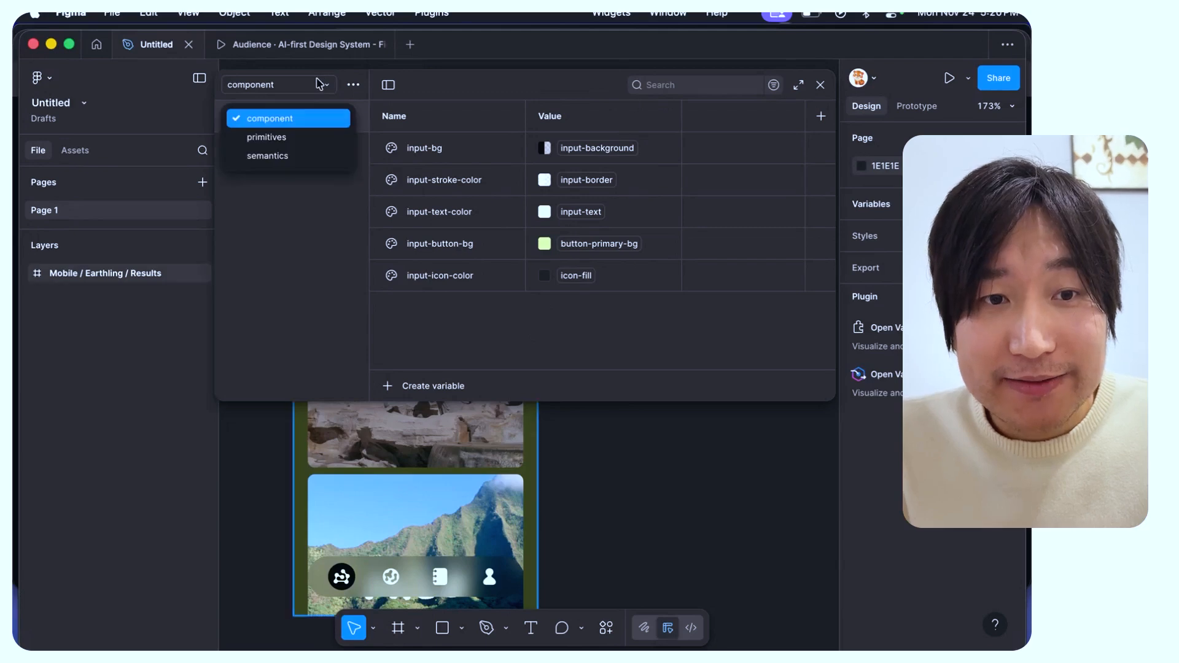
Step: View the primitives variable collection and return to the component collection
left_click(304, 134)
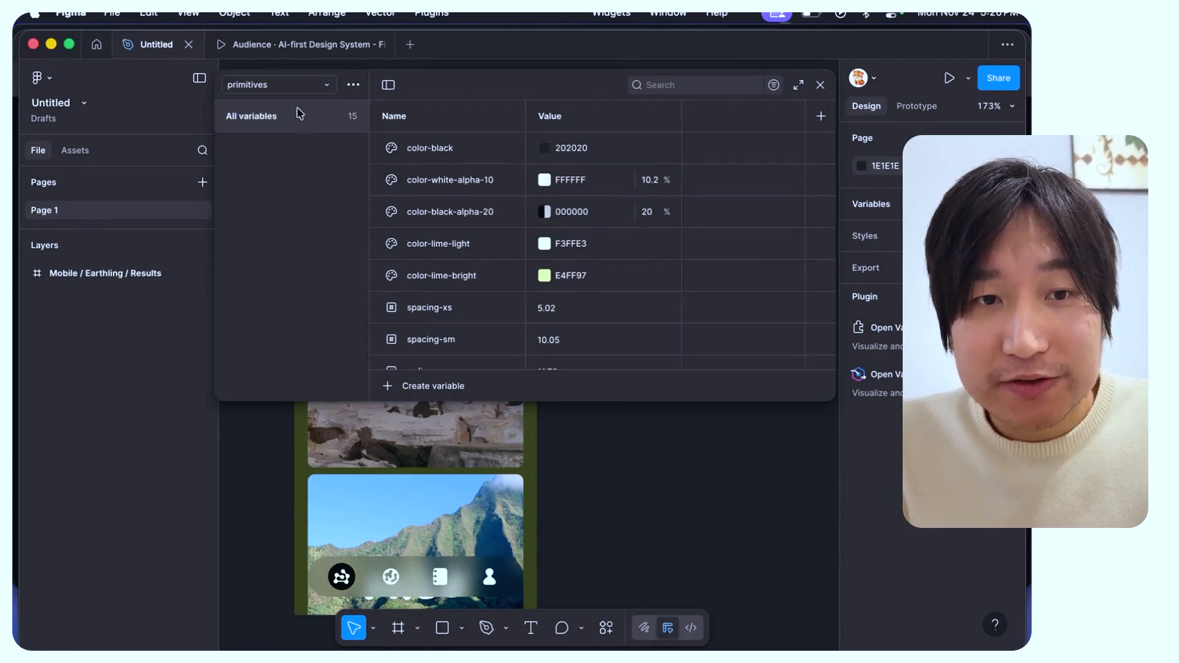
left_click(292, 87)
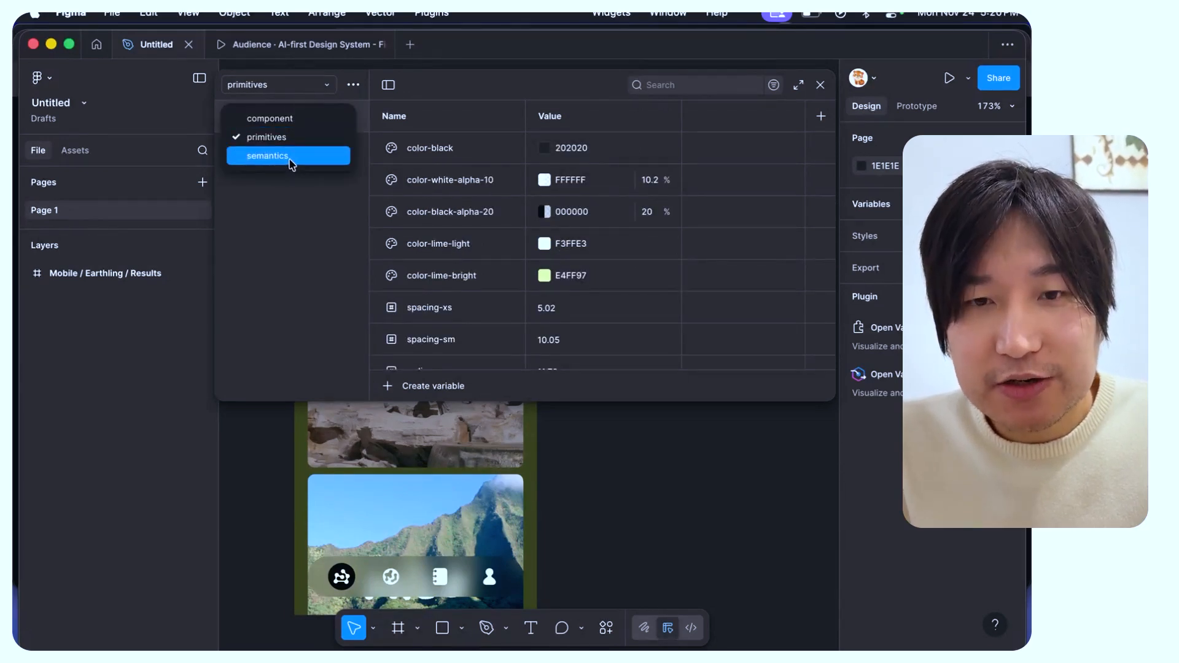
left_click(269, 118)
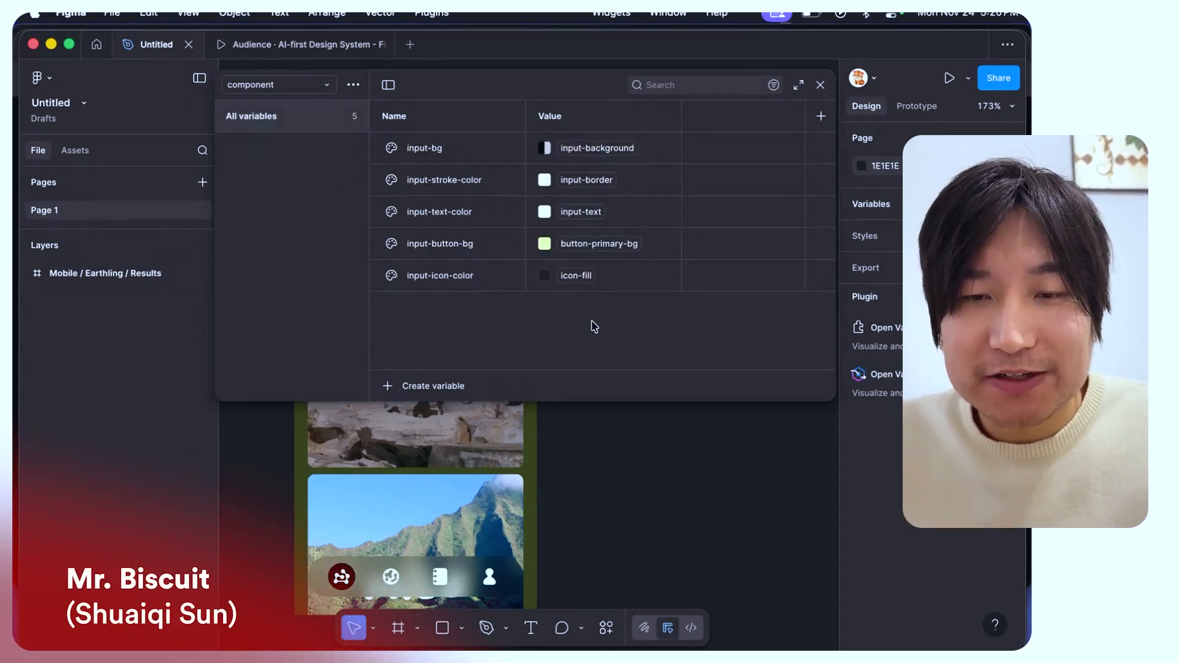
Step: Examine the library variables offered as the value of input-icon-color in the component collection
left_click(571, 279)
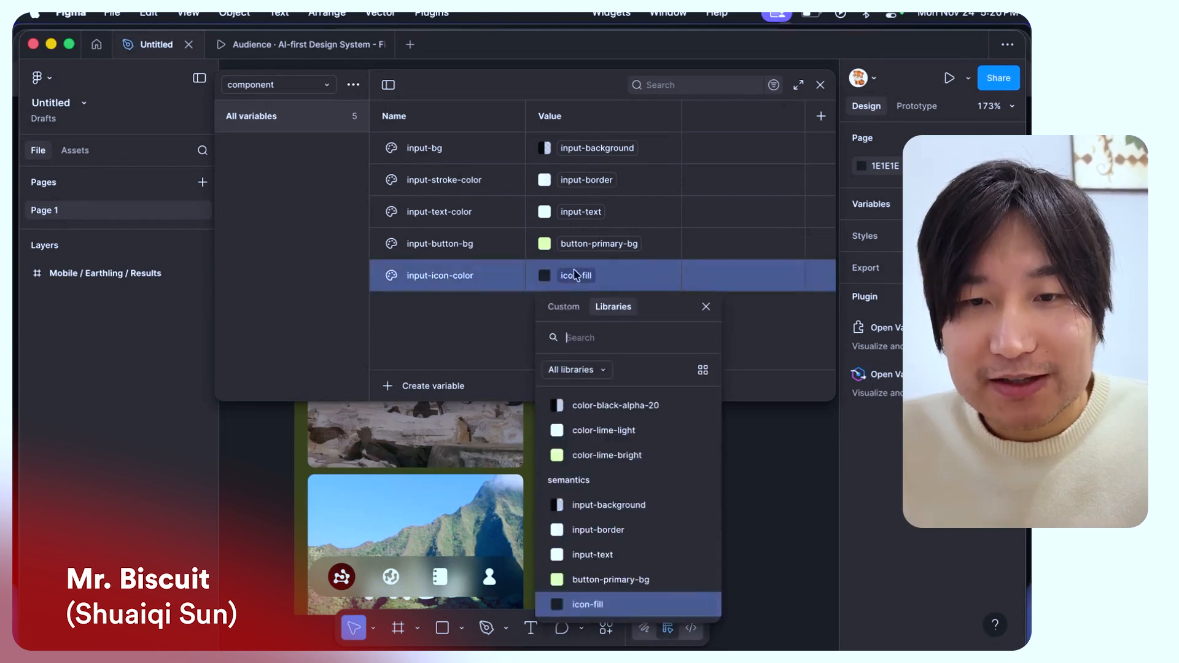
scroll(579, 549, "up", 1)
scroll(577, 580, "down", 1)
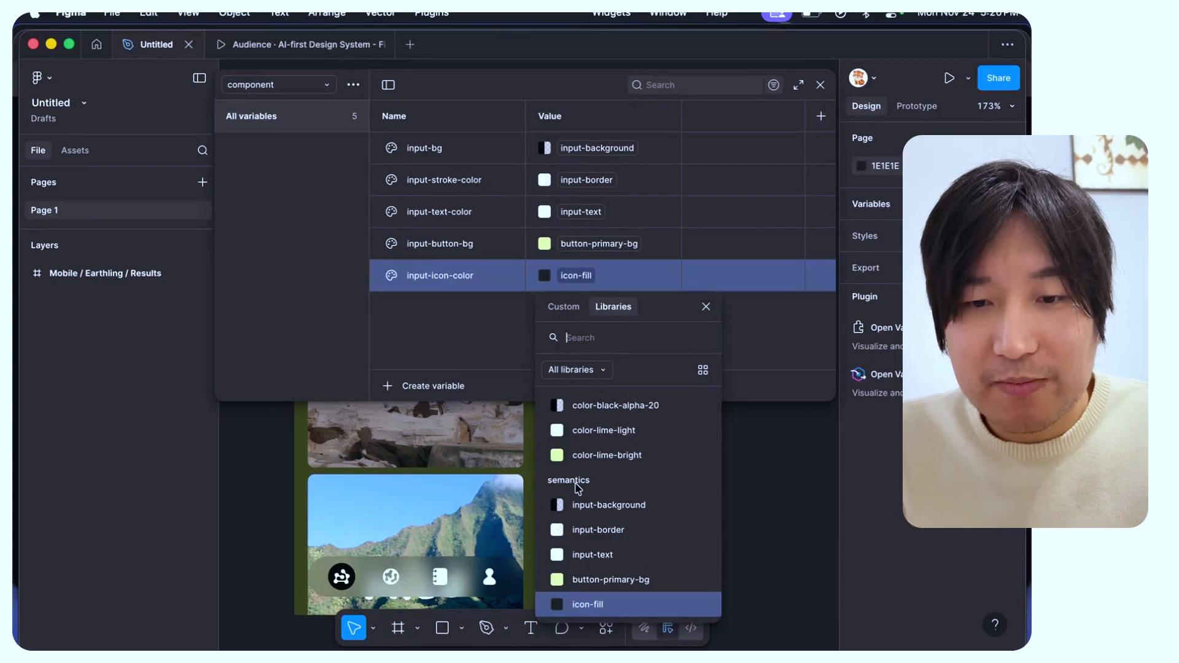
scroll(586, 477, "up", 5)
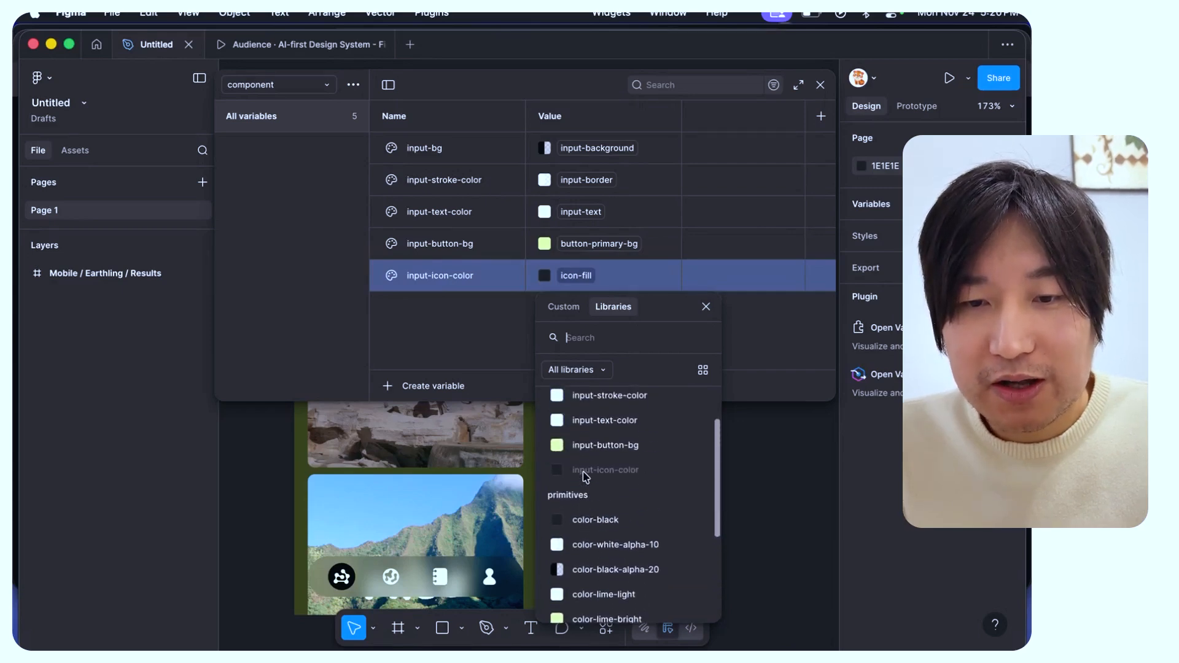
scroll(585, 477, "down", 3)
scroll(586, 477, "down", 3)
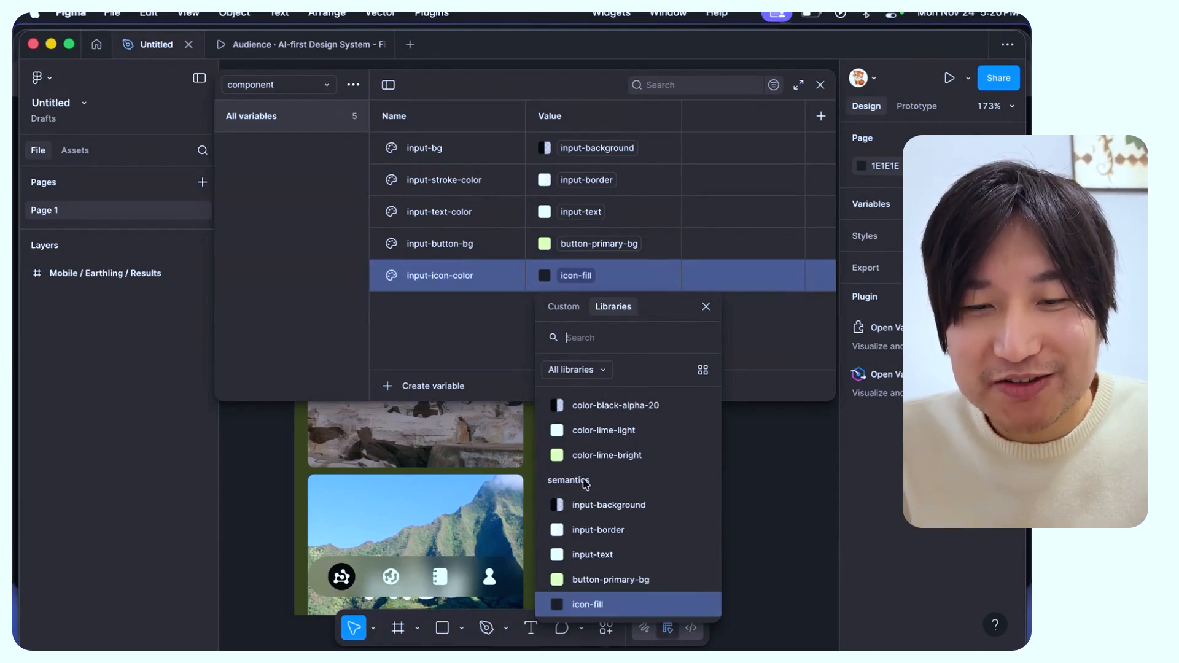
Step: Review the variables in the semantics collection and the primitives they reference
left_click(292, 86)
left_click(273, 153)
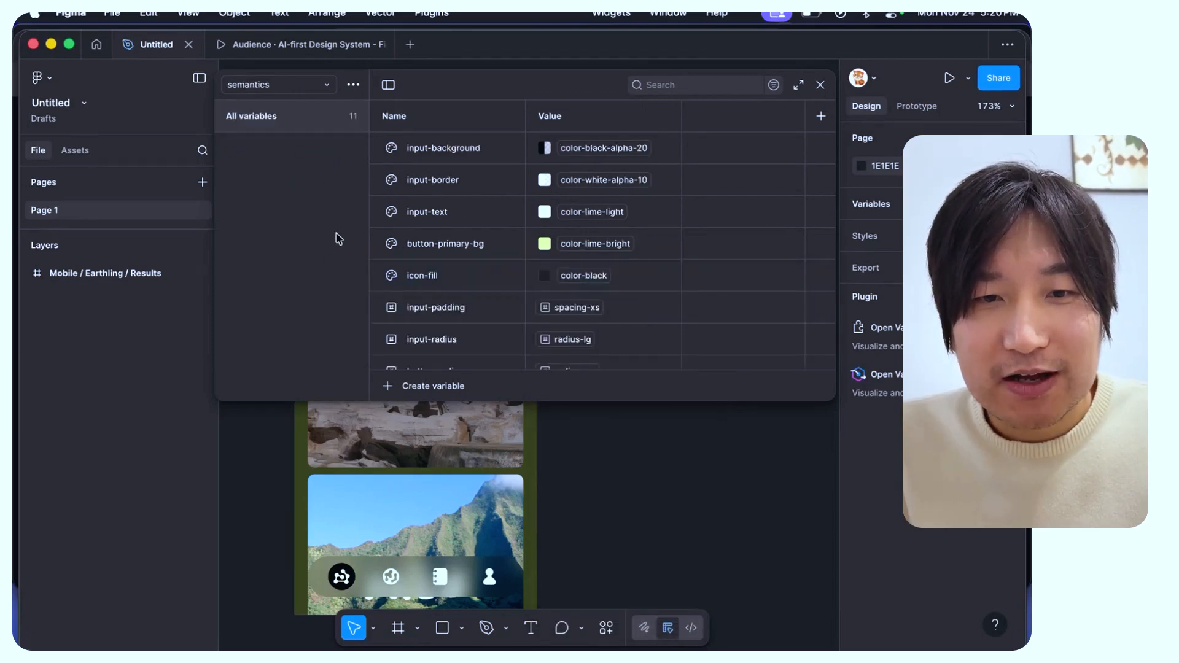
scroll(395, 304, "down", 2)
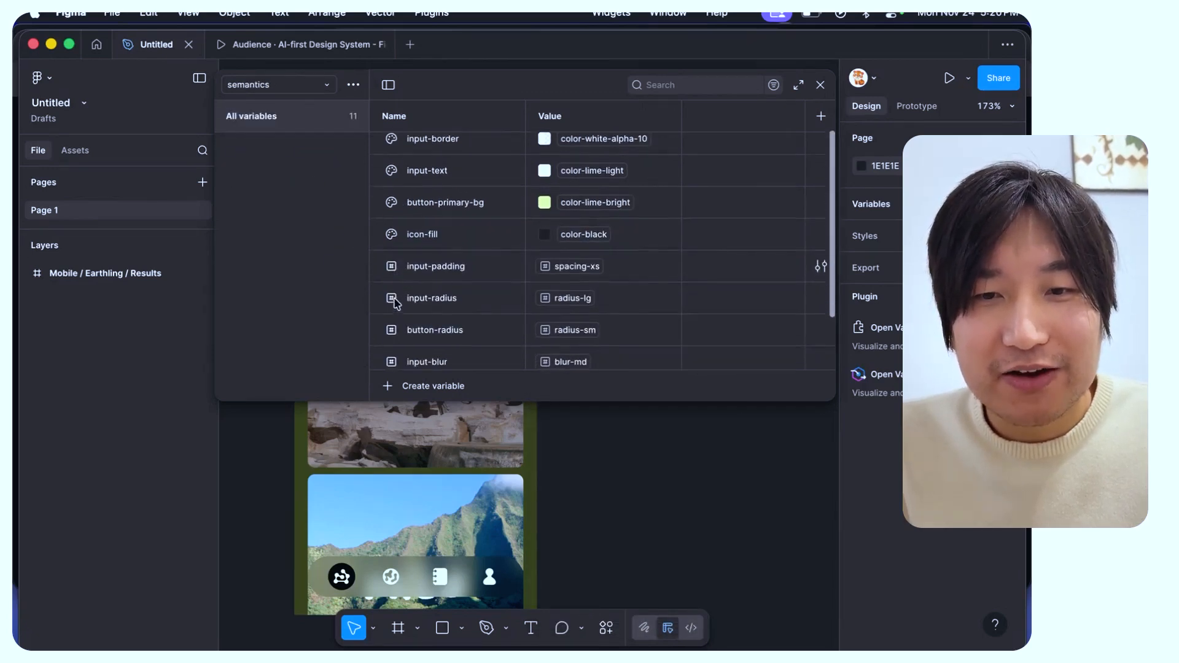
scroll(433, 212, "down", 3)
Step: Return to the component collection and inspect the library variable assigned to input-button-bg
left_click(277, 89)
left_click(264, 116)
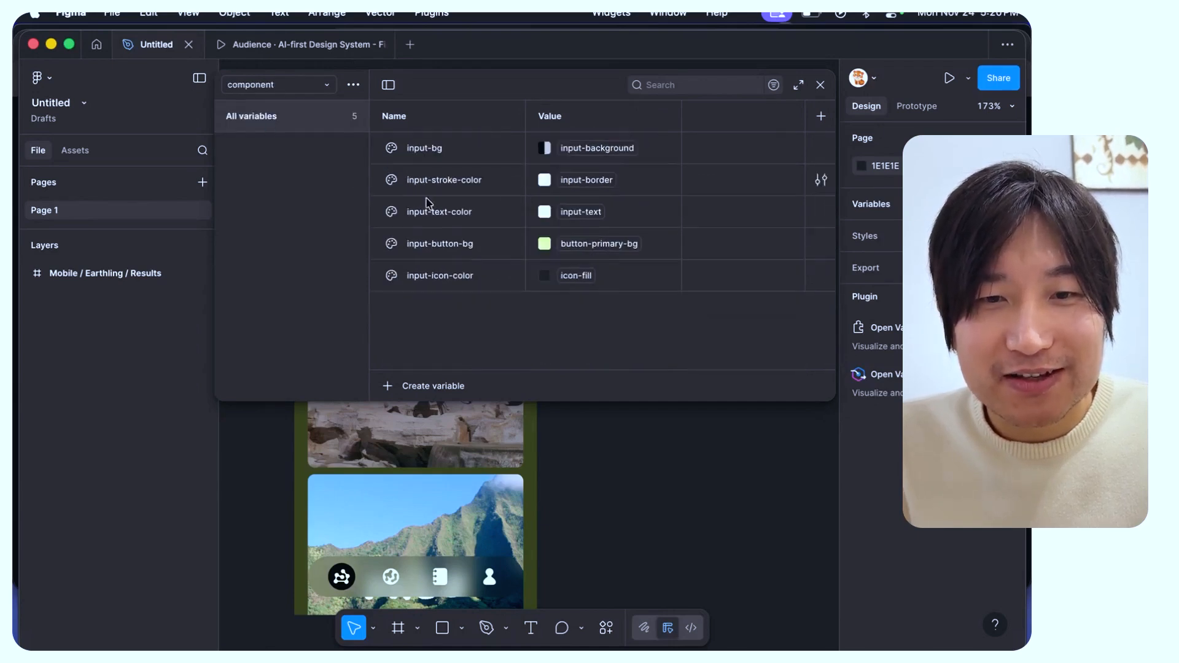
left_click(433, 257)
double_click(427, 252)
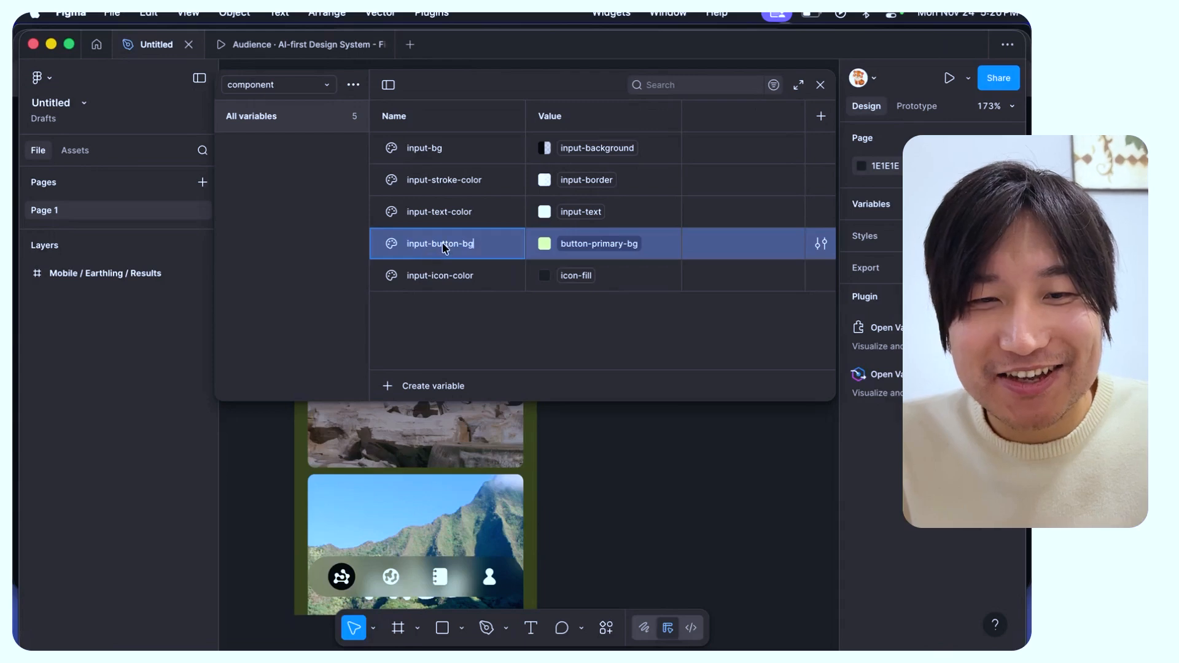
left_click(594, 245)
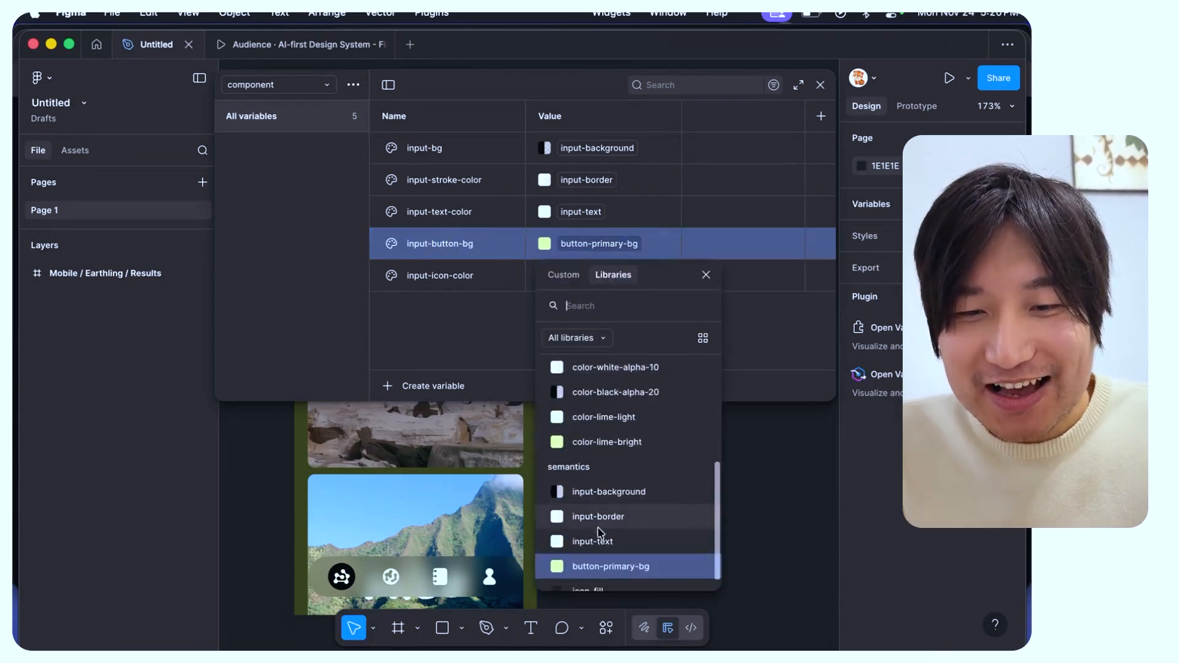
Step: Inspect the library variable assigned to button-primary-bg in the semantics collection and close the value picker
left_click(248, 86)
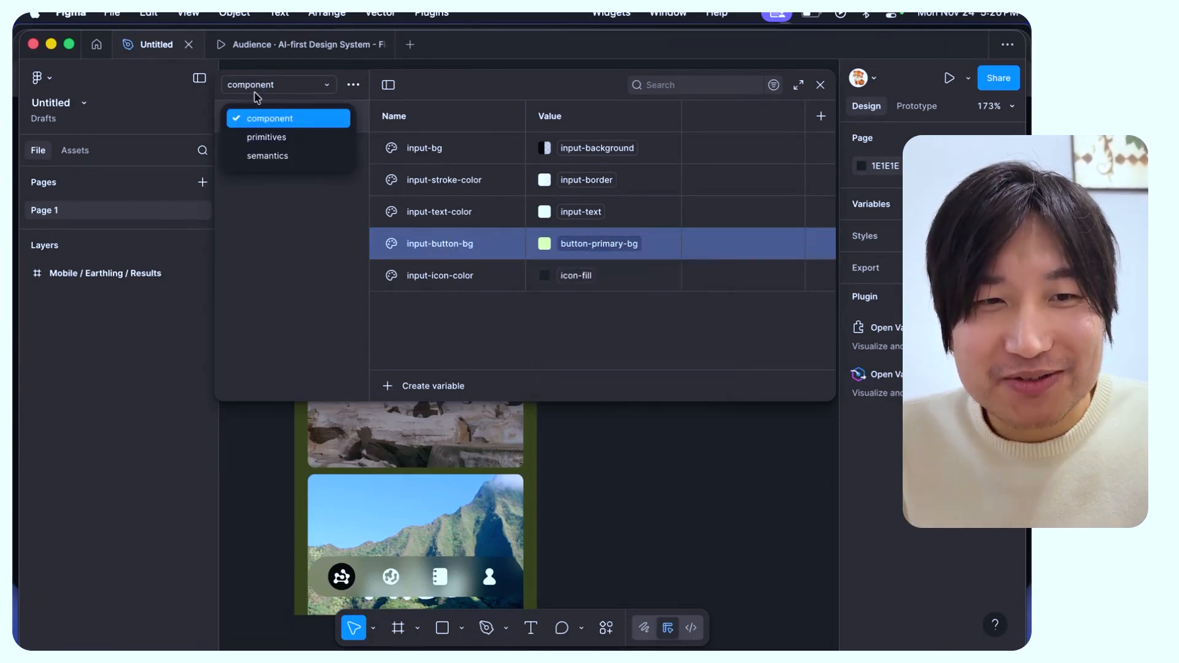
left_click(269, 157)
scroll(459, 287, "down", 1)
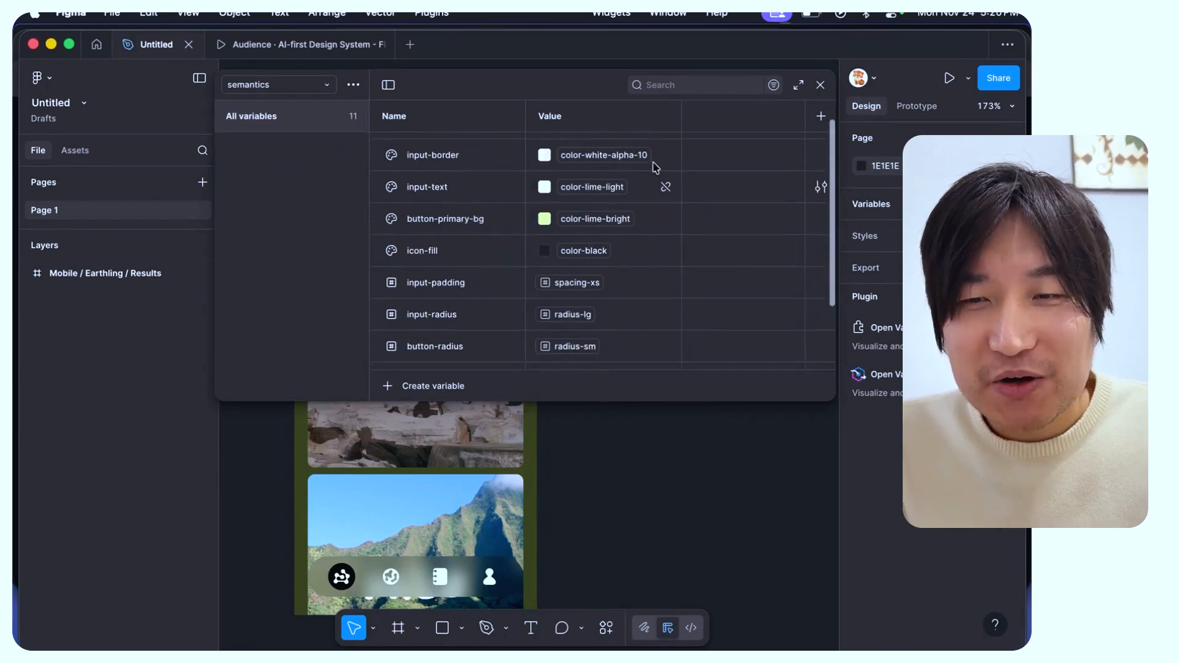
left_click(418, 226)
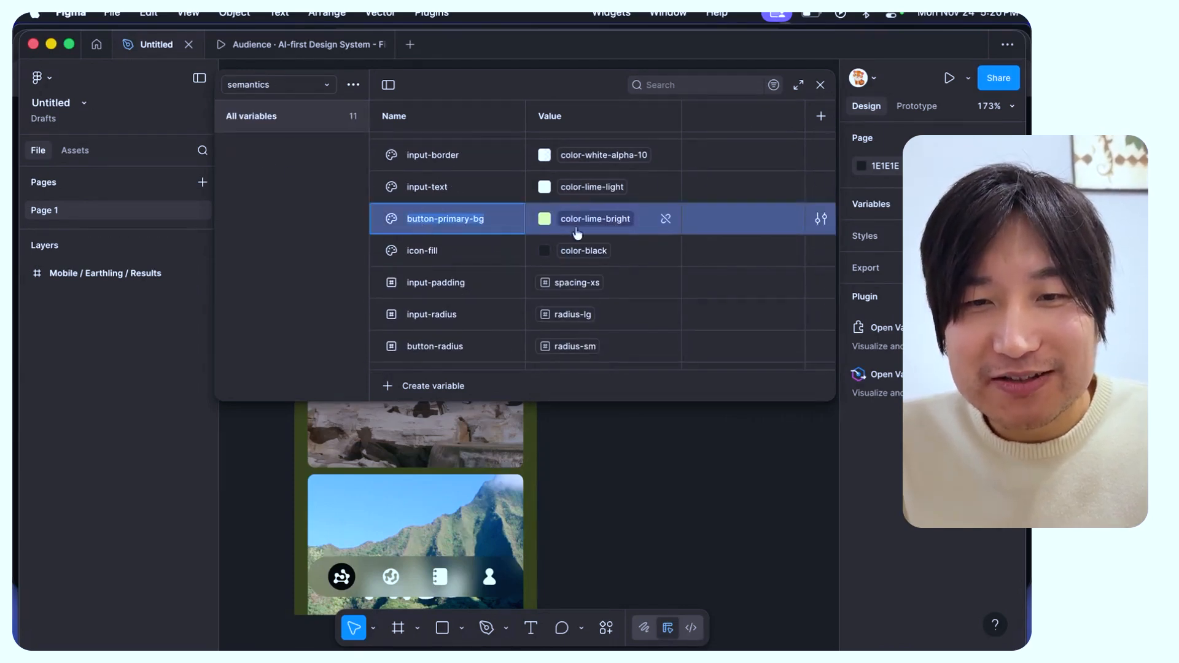
left_click(601, 218)
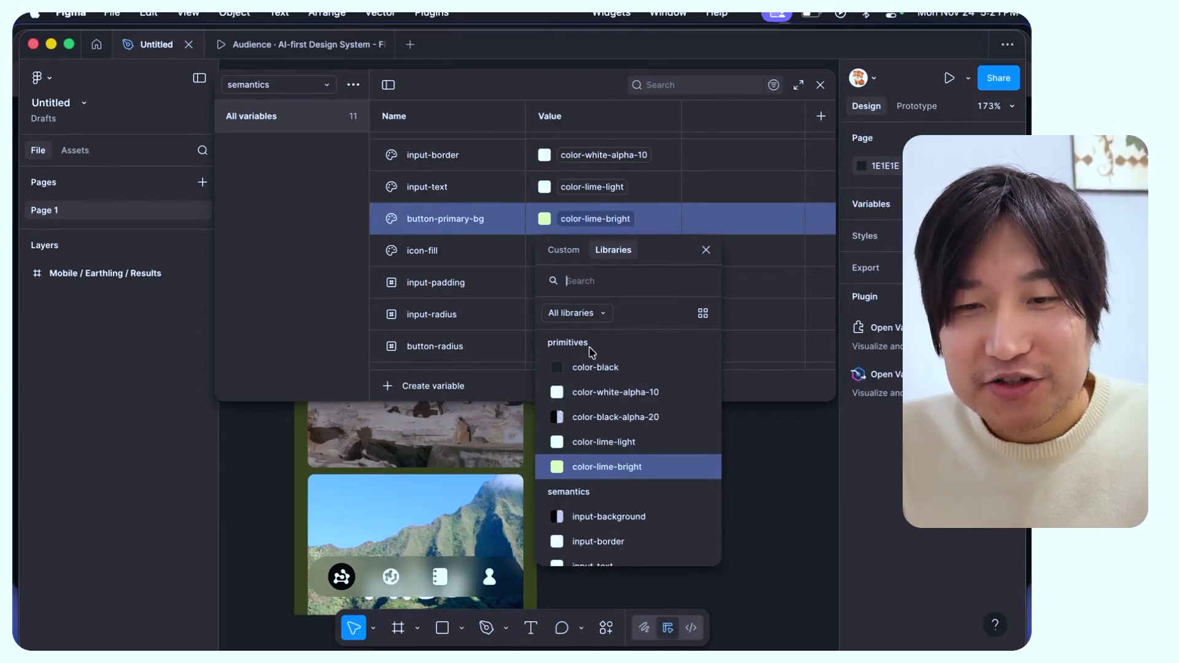
left_click(706, 251)
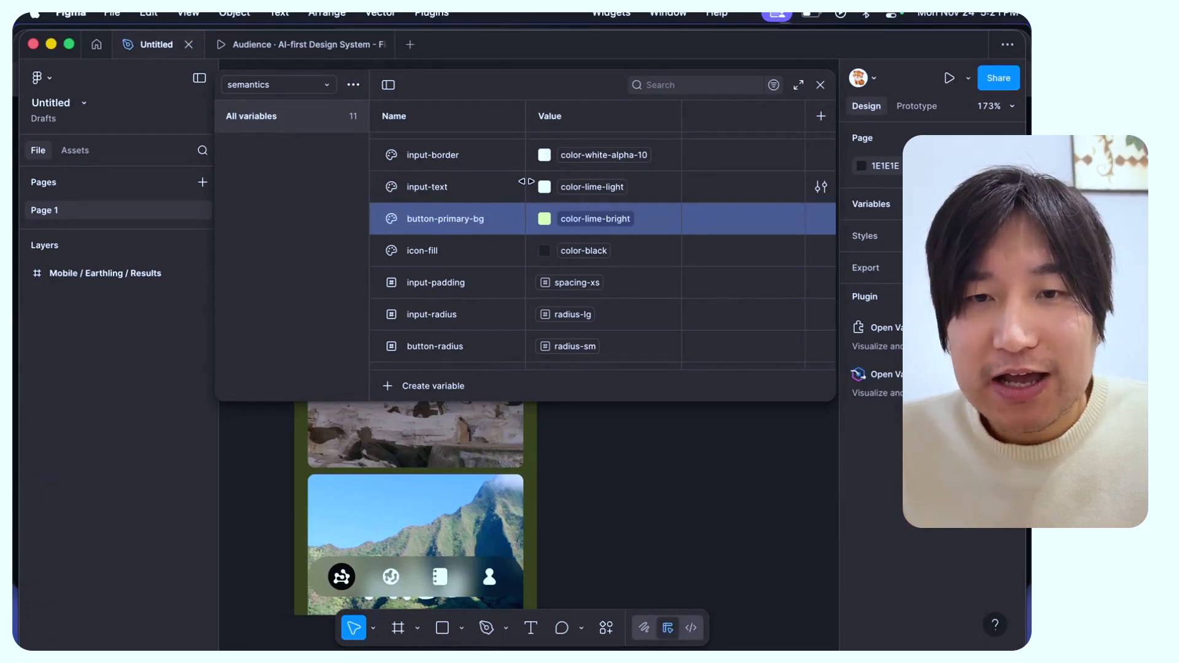
Step: Close the variables window and launch the Variable Visualizer plugin
scroll(553, 203, "up", 1)
left_click(820, 85)
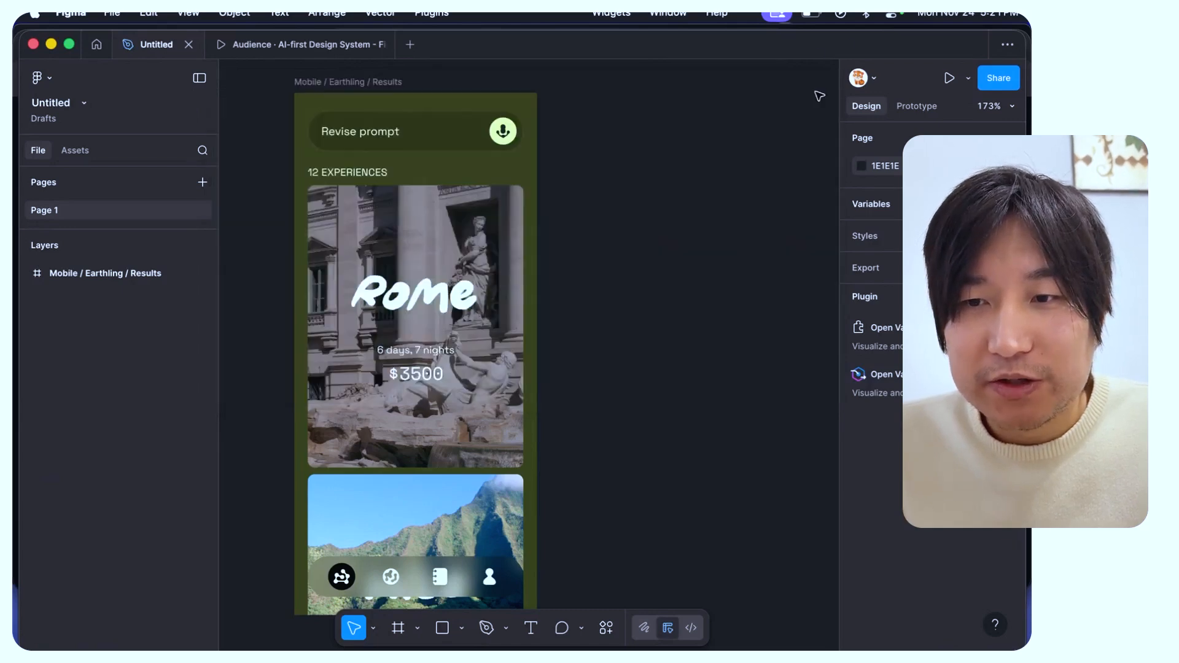
left_click(889, 371)
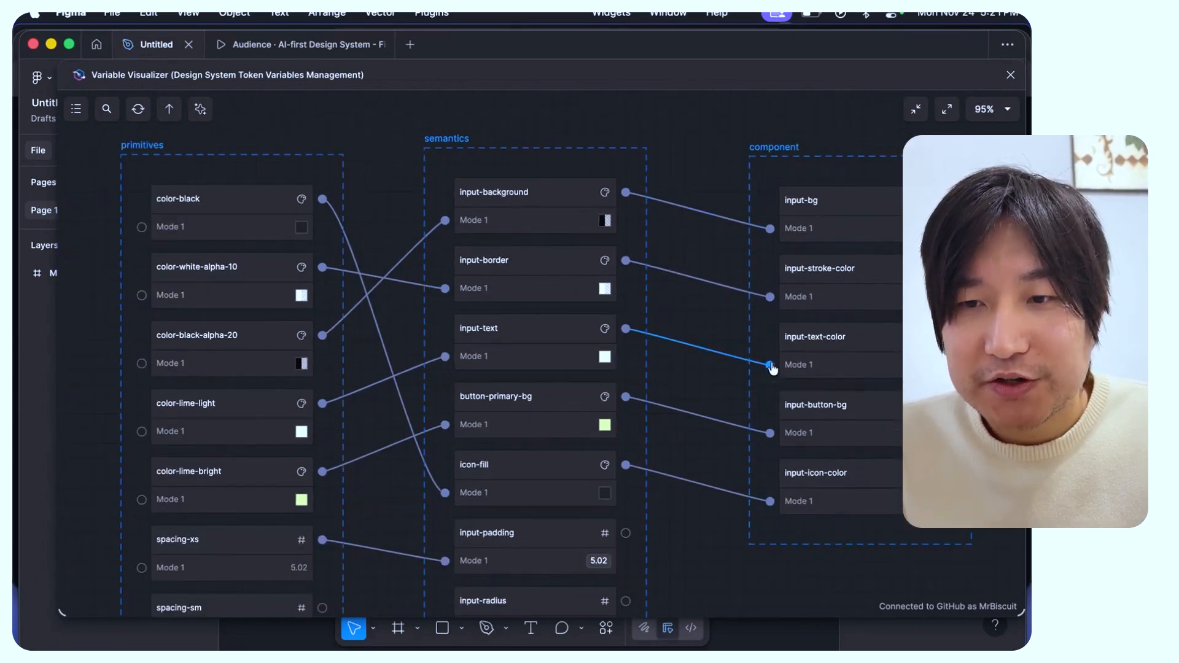
Step: Trace the alias chain from input-button-bg through button-primary-bg back to color-lime-bright in the variable graph
left_click(770, 434)
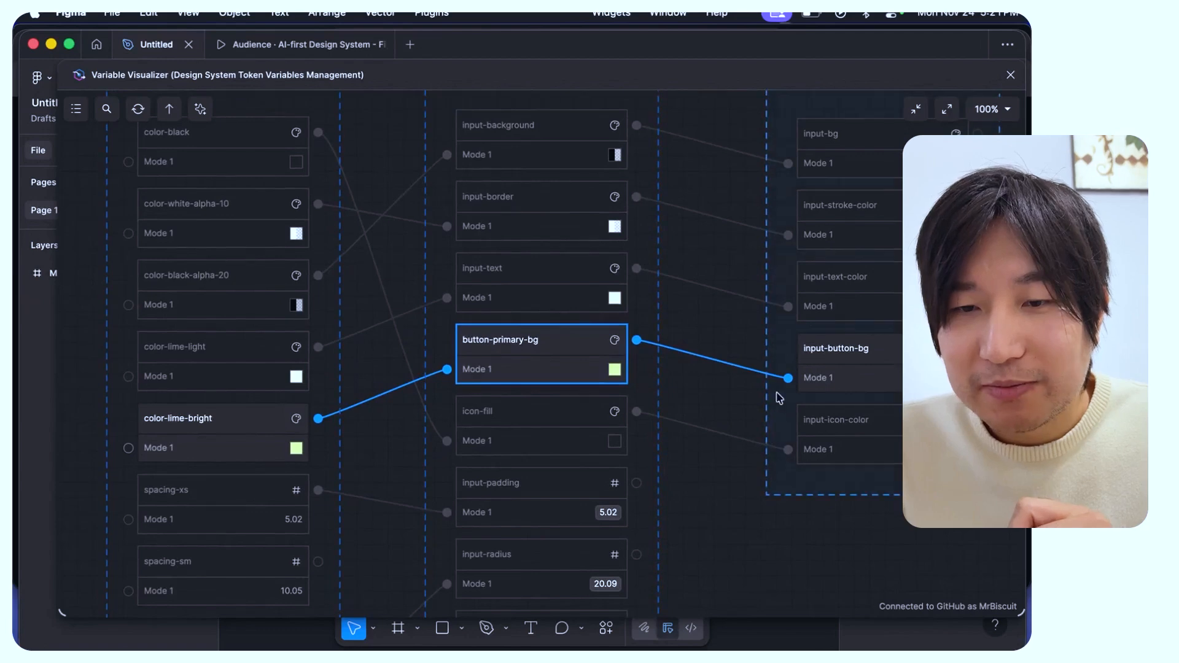
scroll(785, 393, "up", 5)
scroll(783, 391, "right", 2)
left_click(758, 347)
left_click(578, 363)
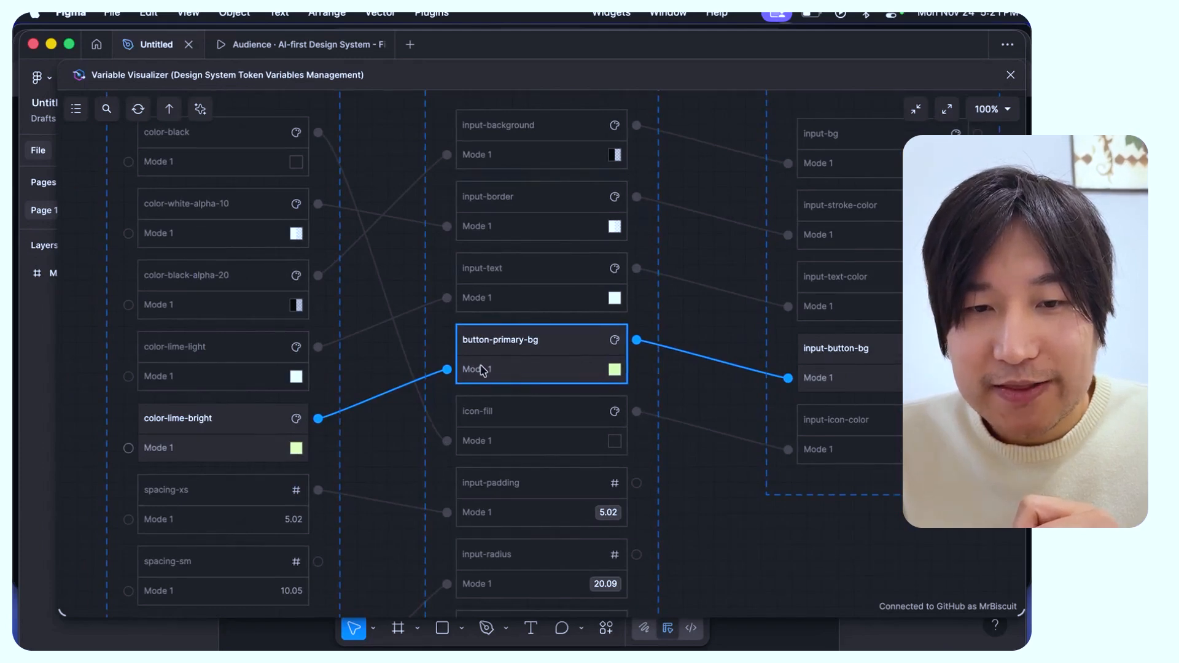
left_click(452, 371)
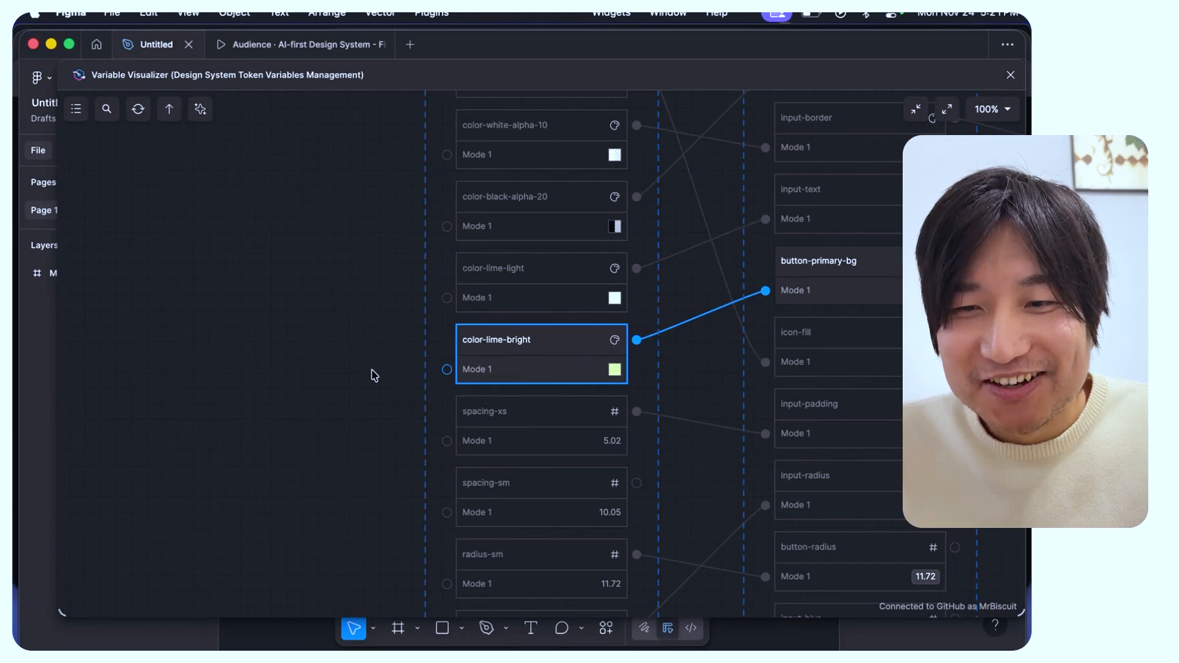
Step: Highlight the connections of button-primary-bg and of input-border in the semantics collection
scroll(374, 375, "right", 8)
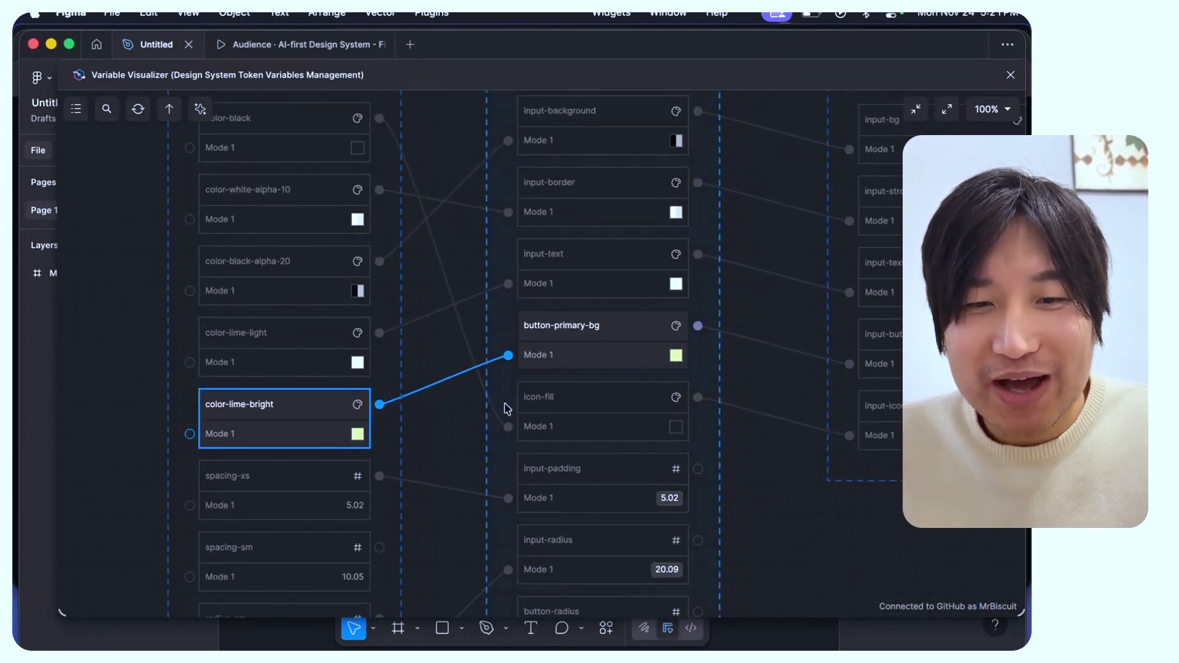
scroll(246, 429, "right", 2)
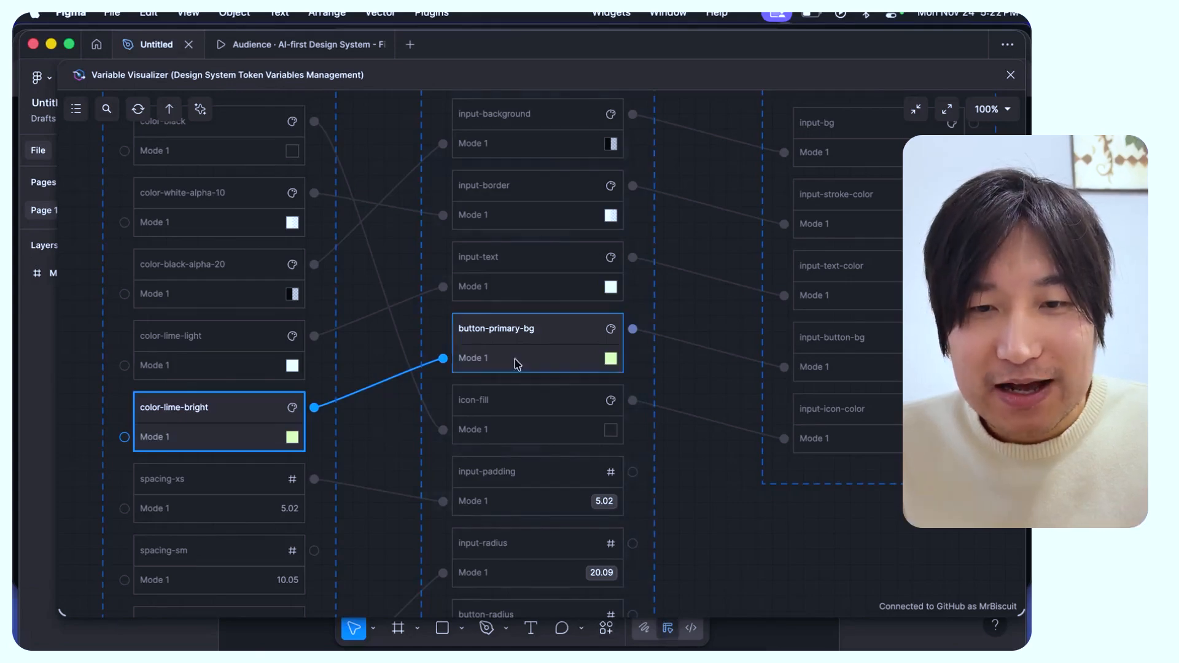
left_click(549, 352)
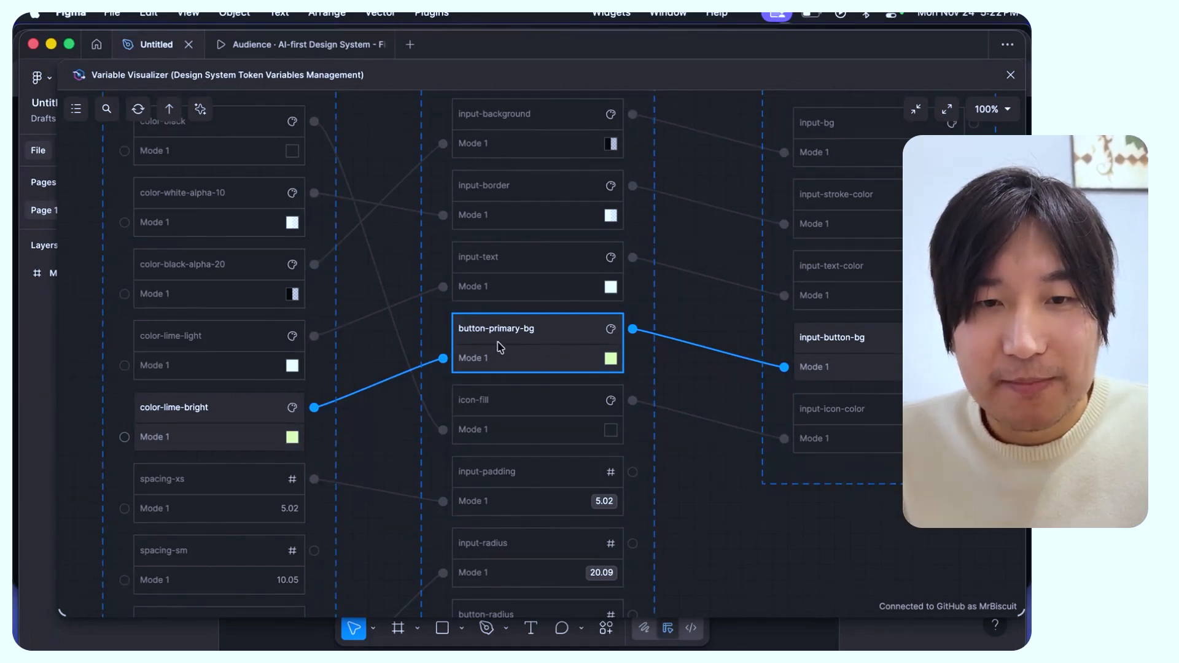
scroll(500, 347, "up", 2)
left_click(551, 273)
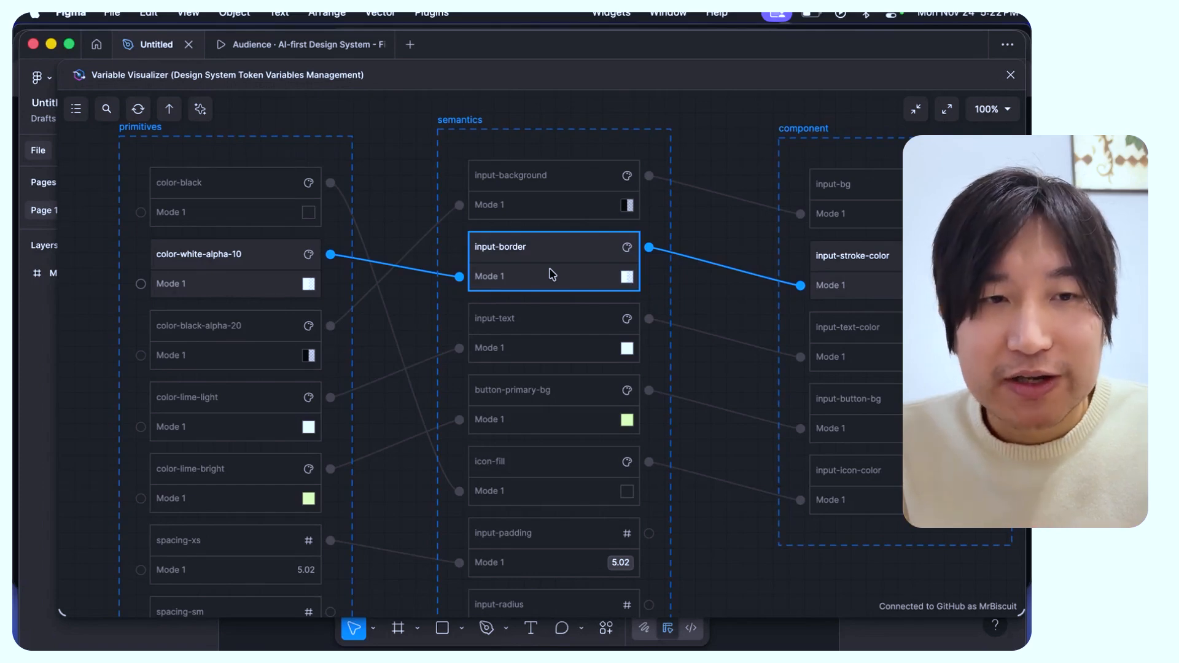
Step: Examine the links between the primitives, semantics and component collections, both as an overview and in detail
scroll(551, 278, "down", 5)
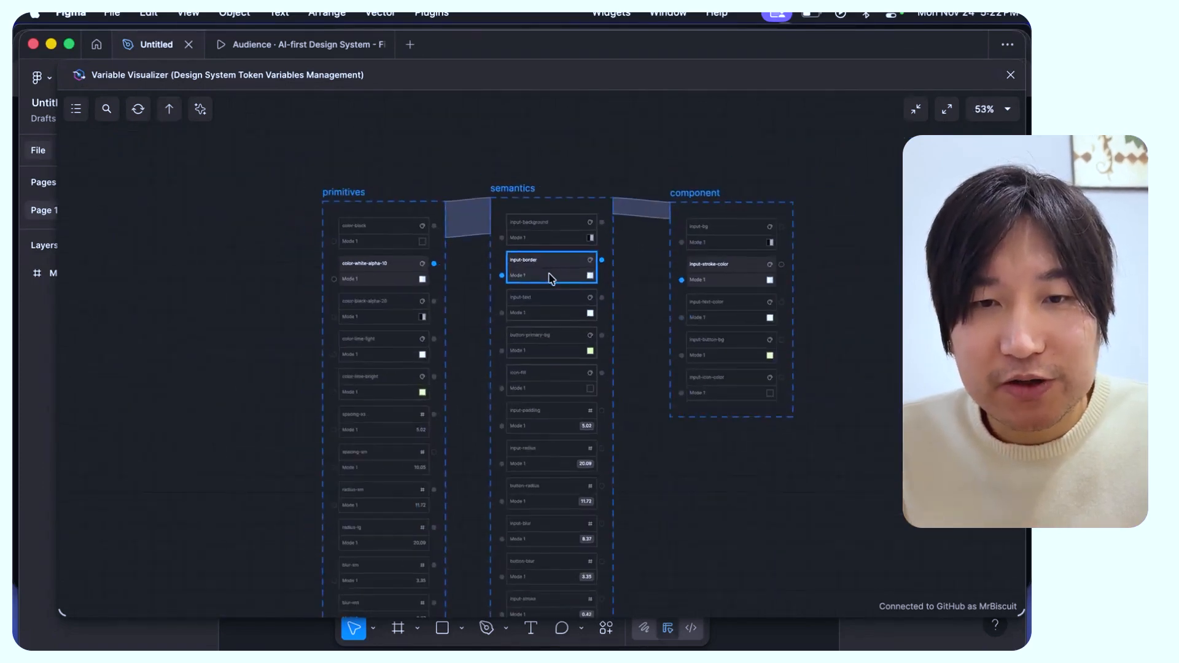
scroll(551, 278, "up", 4)
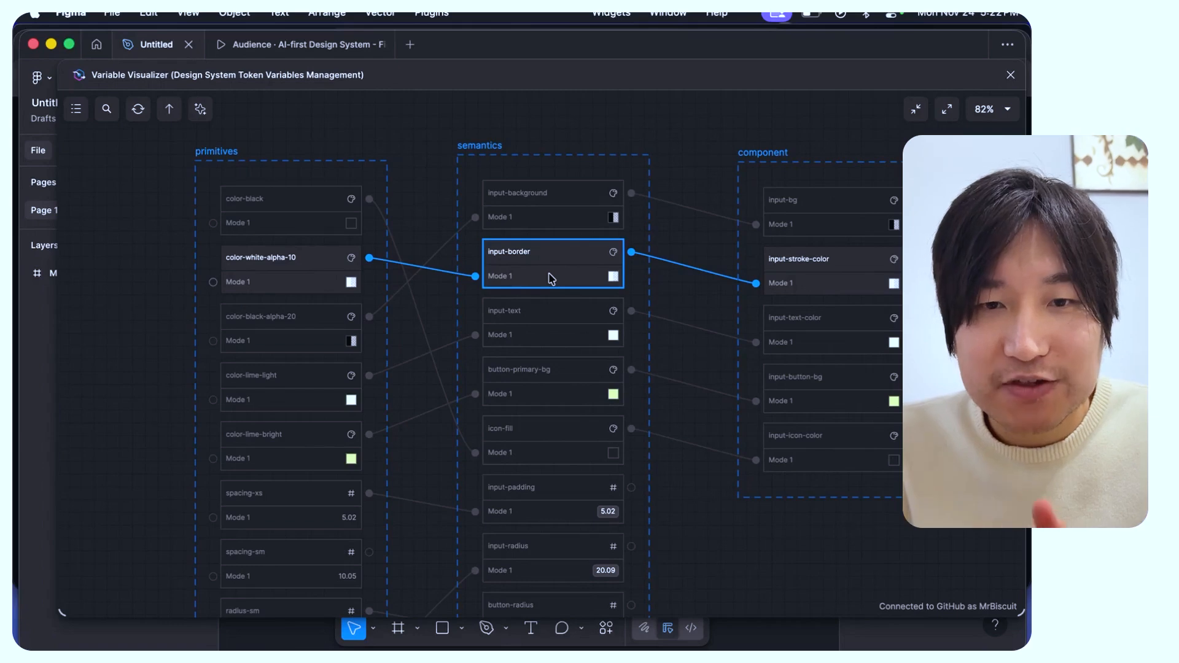
scroll(551, 278, "up", 2)
scroll(551, 279, "up", 2)
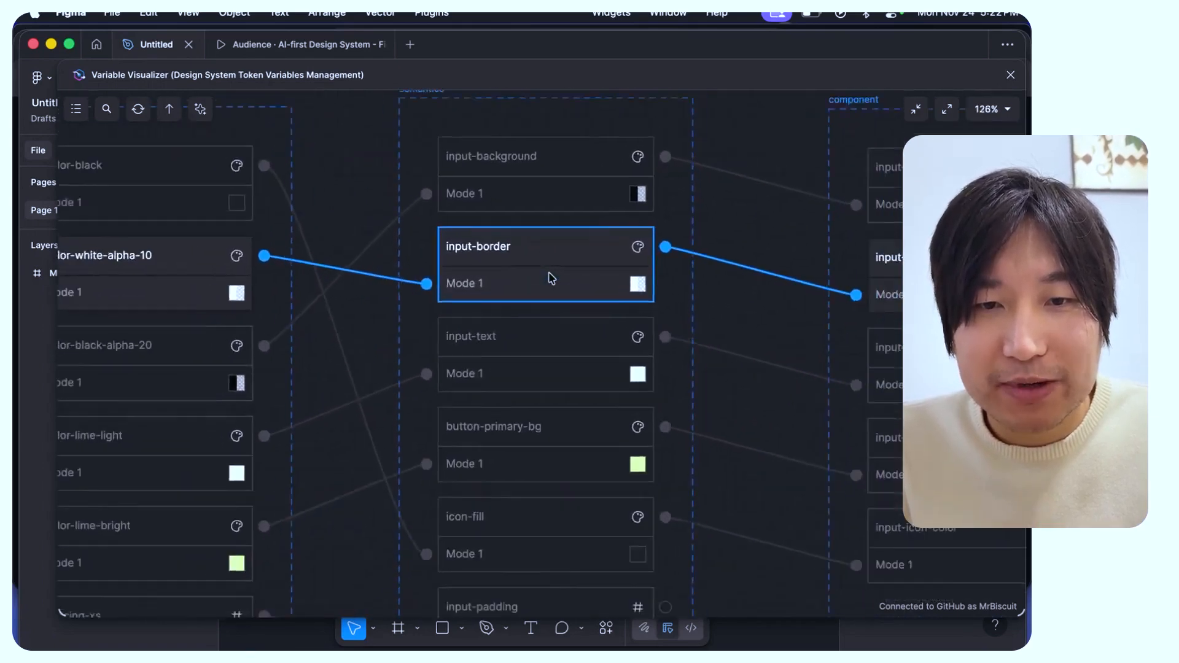
scroll(551, 279, "down", 5)
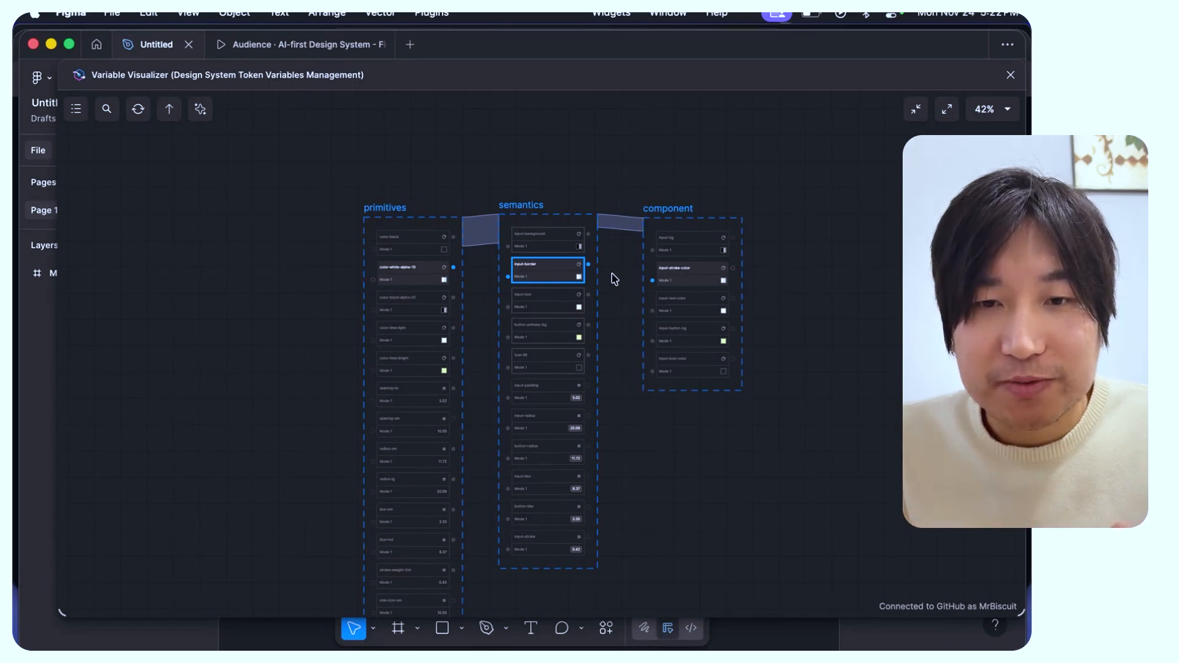
scroll(613, 278, "up", 3)
scroll(605, 281, "up", 3)
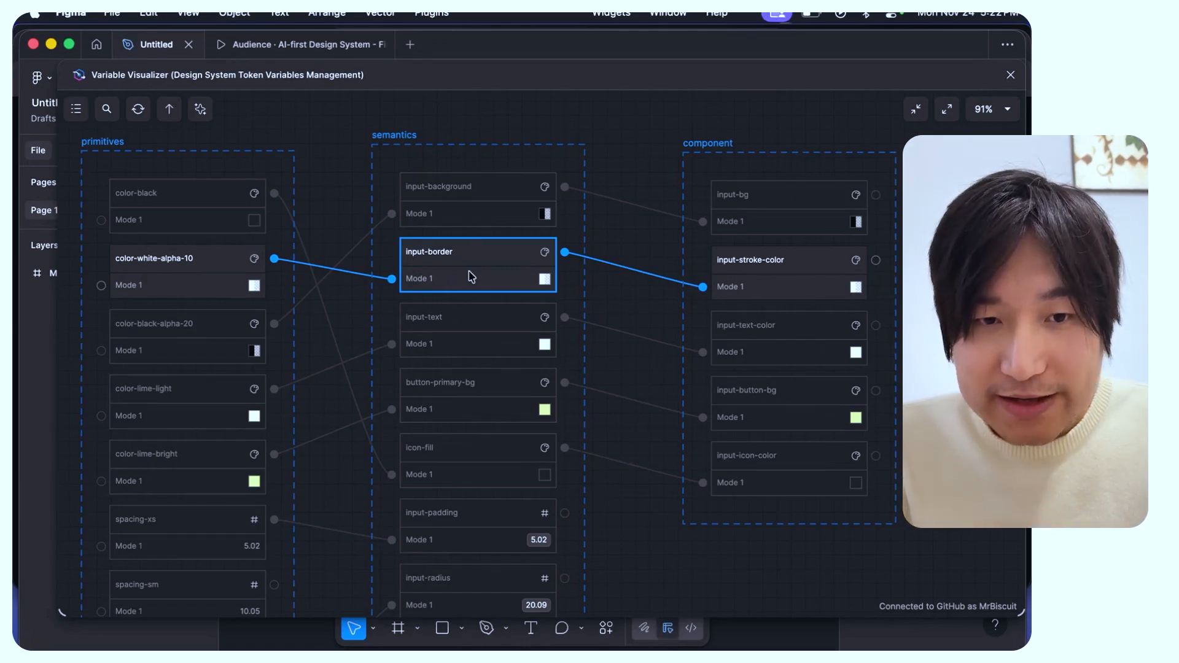
scroll(471, 276, "up", 2)
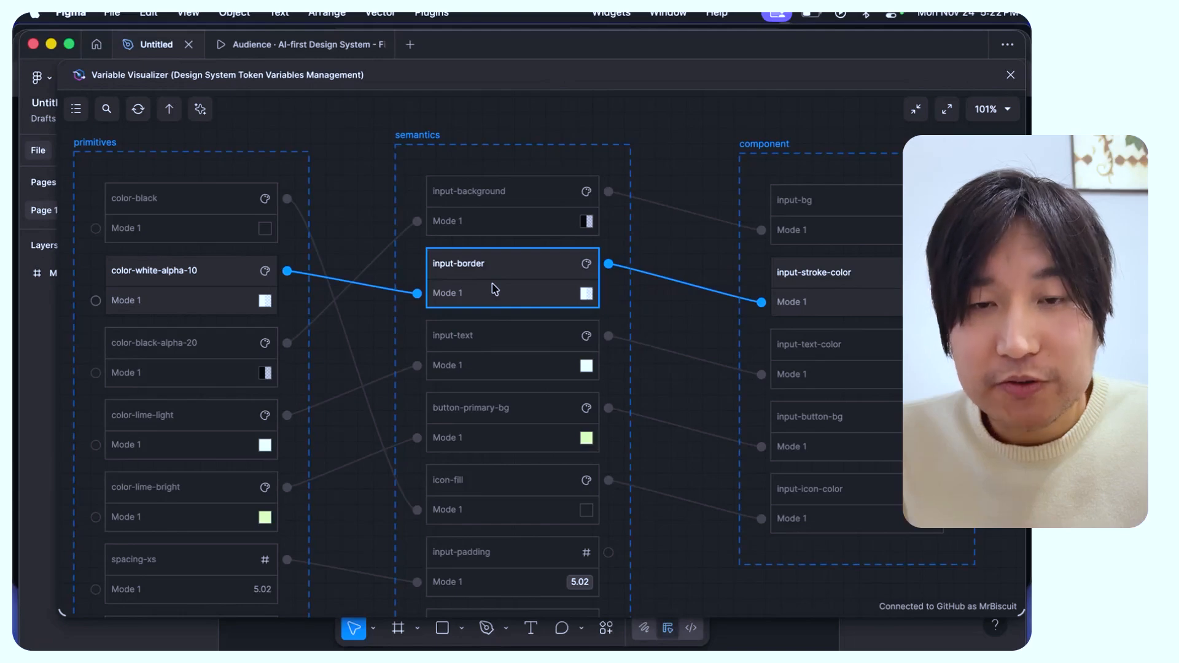
Step: Reposition the primitives, semantics and component collection frames slightly higher on the graph canvas
scroll(495, 289, "down", 6)
left_click(513, 199)
left_click_drag(380, 233, 363, 202)
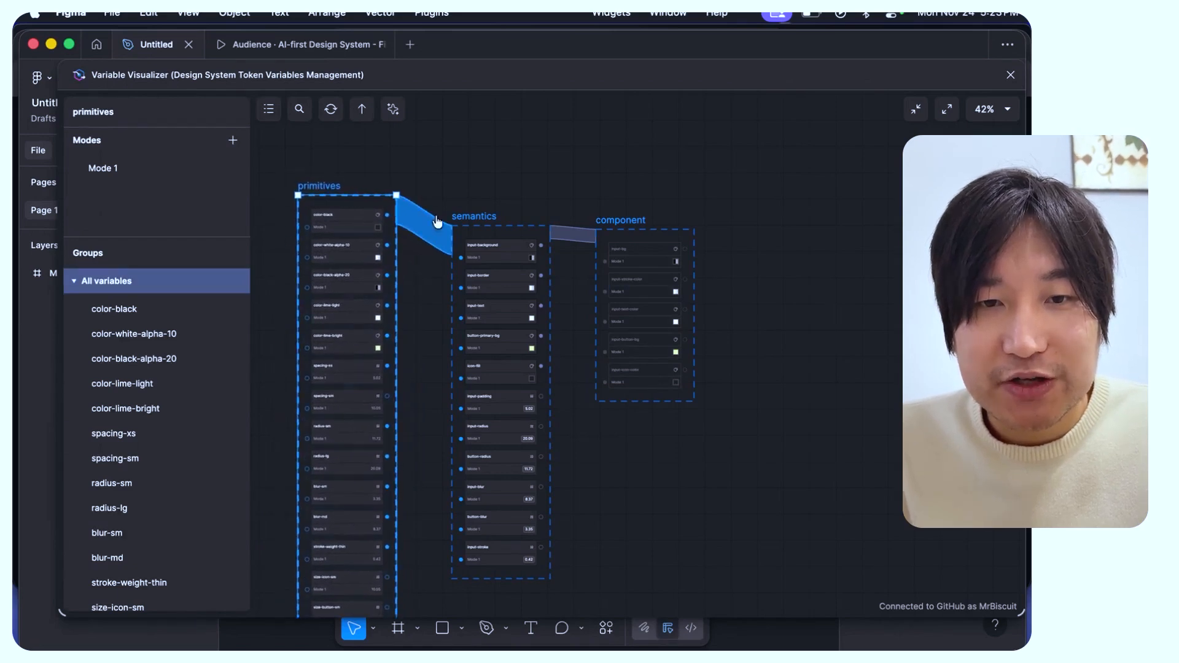
left_click(477, 223)
mouse_move(477, 222)
left_mouse_down()
mouse_move(494, 189)
mouse_move(462, 202)
mouse_move(472, 204)
left_mouse_up()
left_click(624, 214)
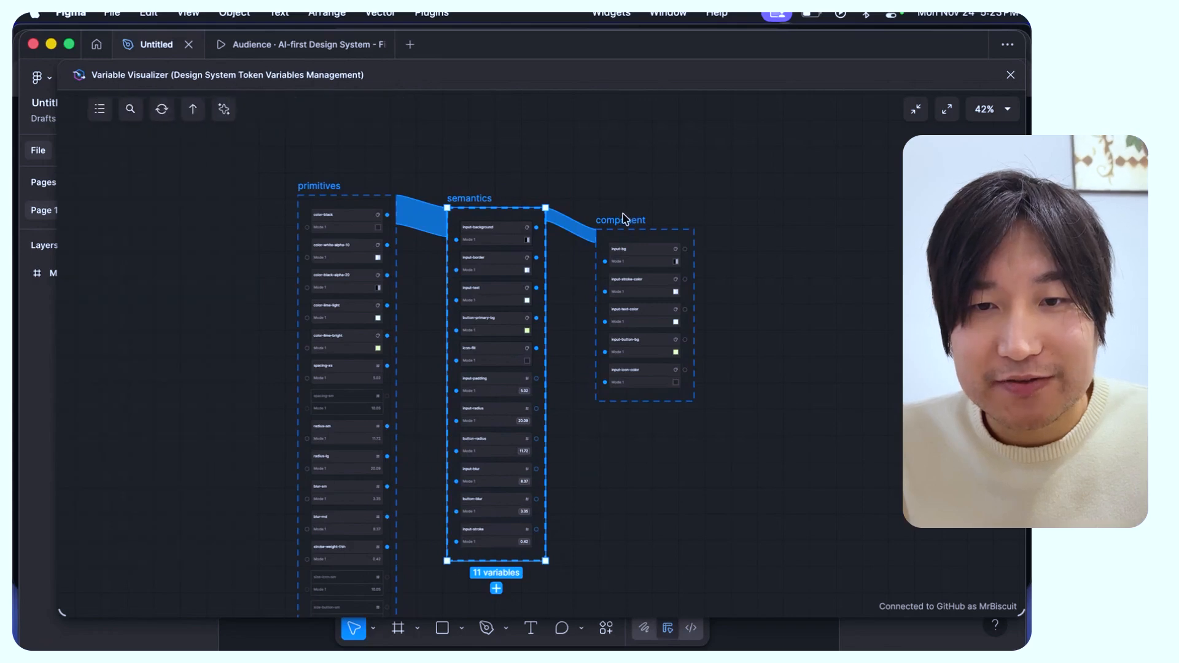
left_click_drag(623, 220, 634, 204)
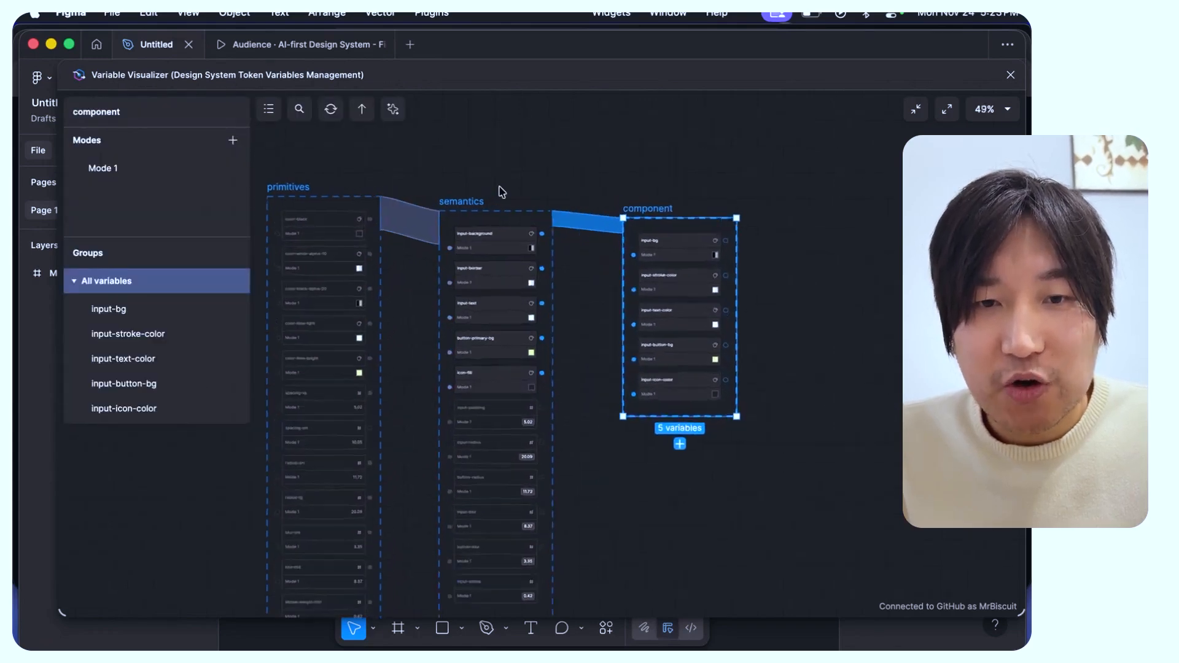
Step: Highlight all links of the semantics collection to primitives and component in the variable graph, and clear the selection
scroll(500, 190, "up", 5)
left_click(543, 178)
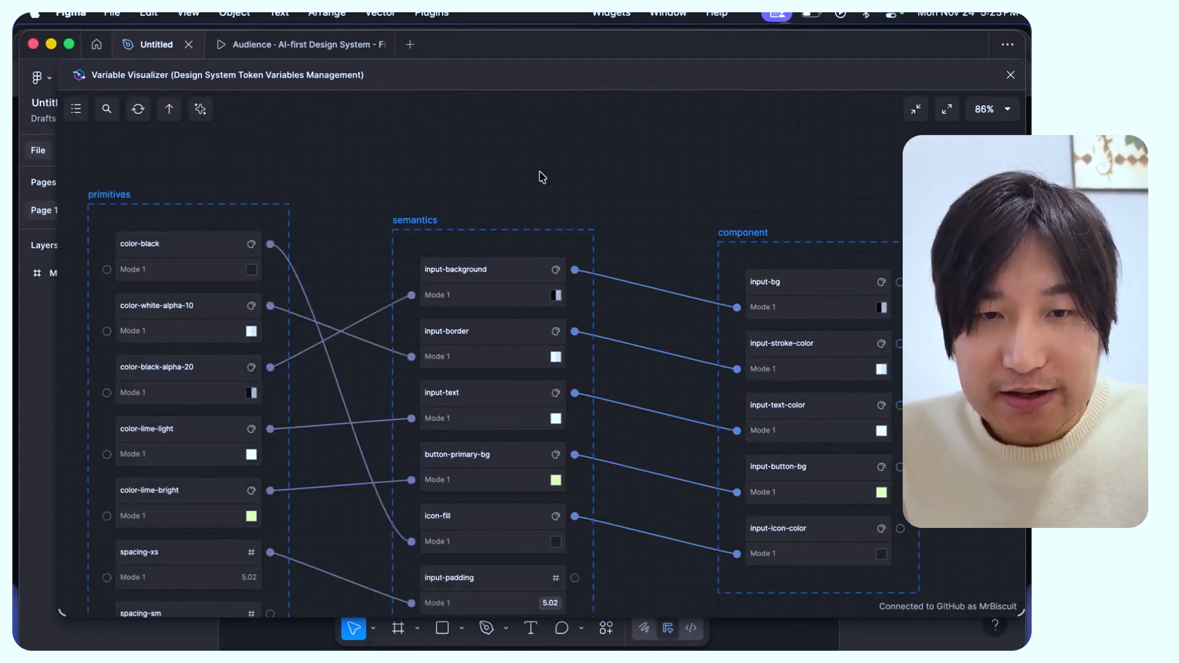
left_click(477, 247)
scroll(603, 176, "down", 2)
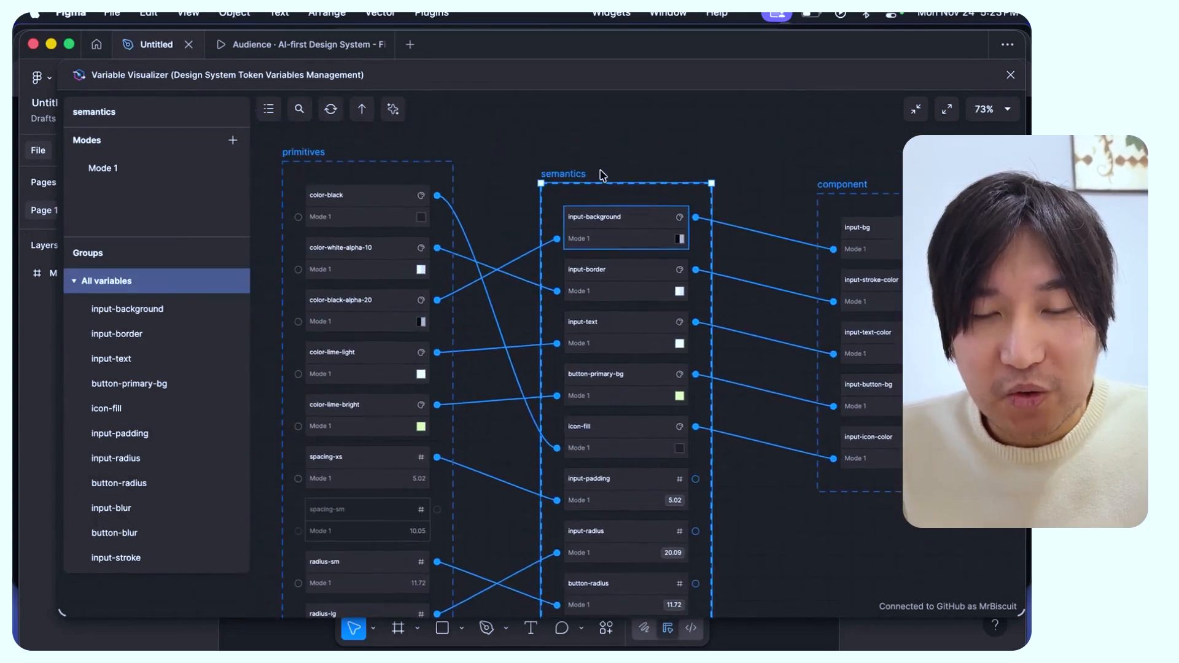
scroll(602, 177, "down", 1)
scroll(602, 177, "right", 1)
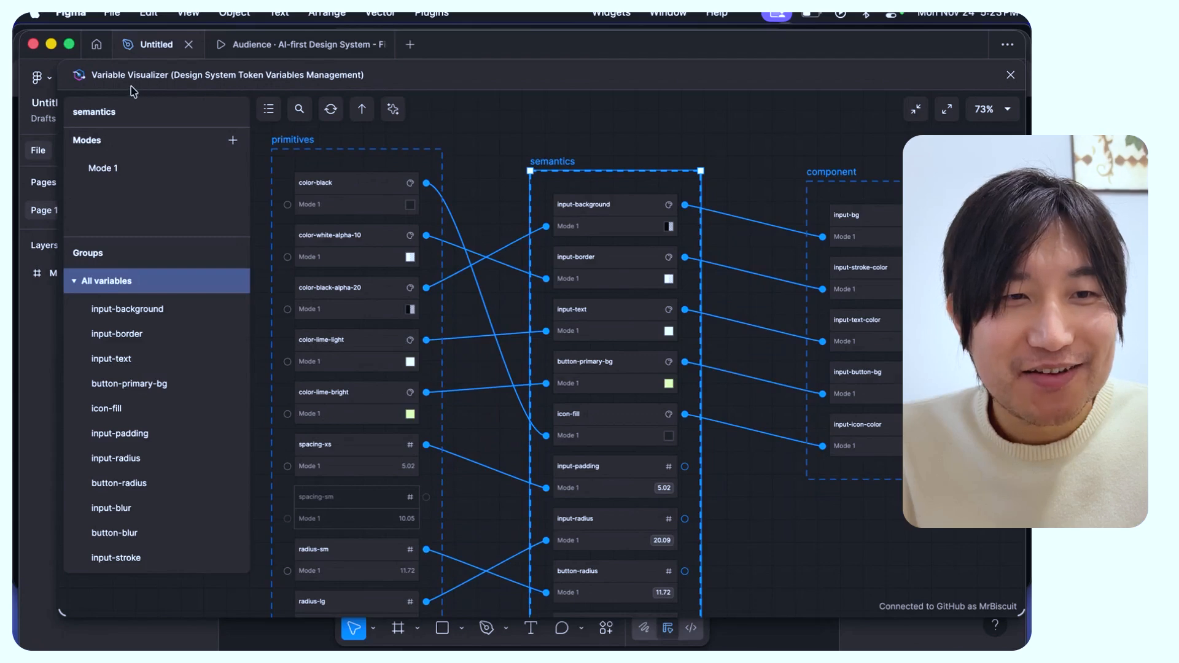
left_click(727, 142)
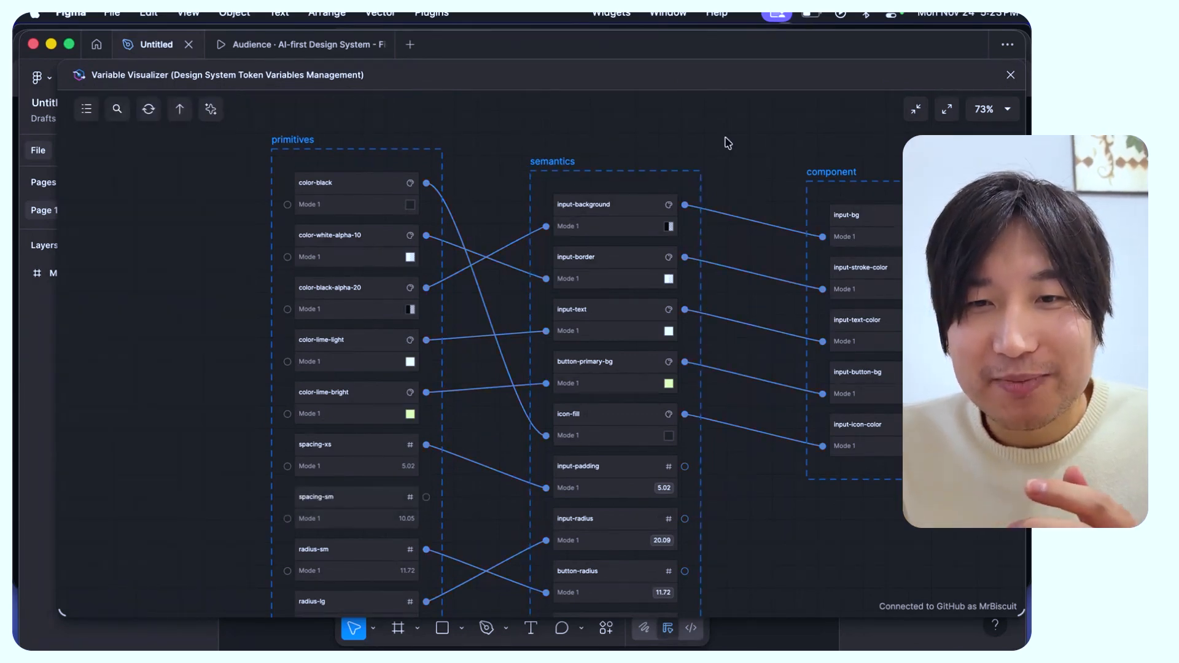
Step: Trace the connections of input-background and of input-border in the semantics collection to their primitive and component variables
left_click(649, 208)
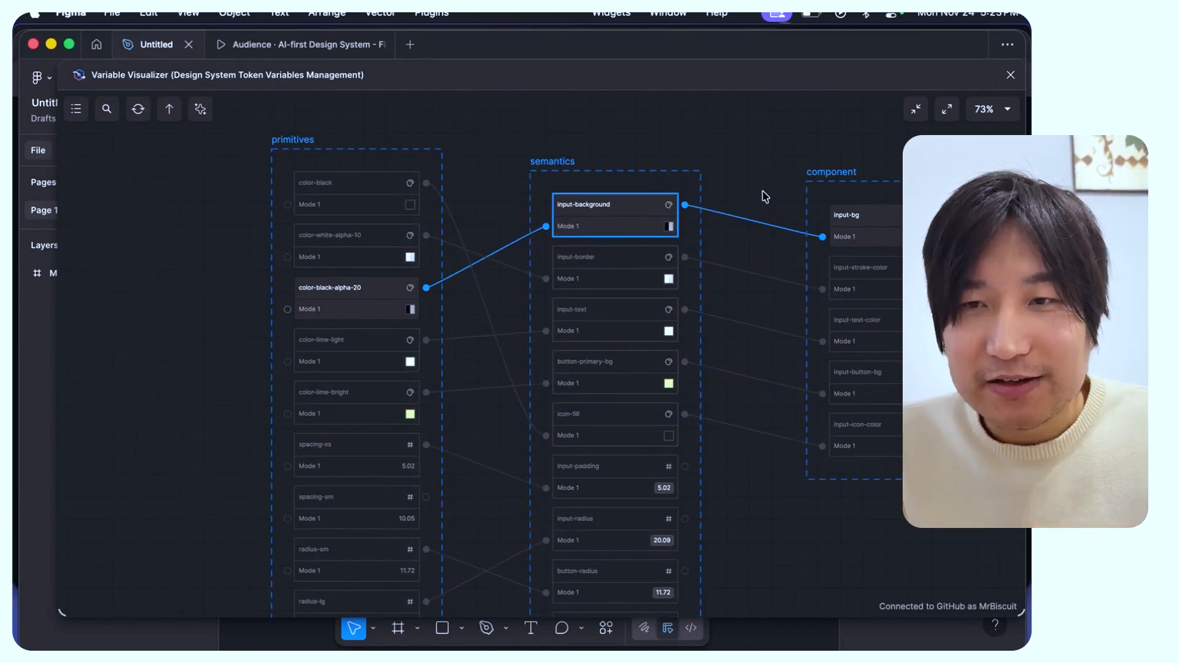
left_click(611, 286)
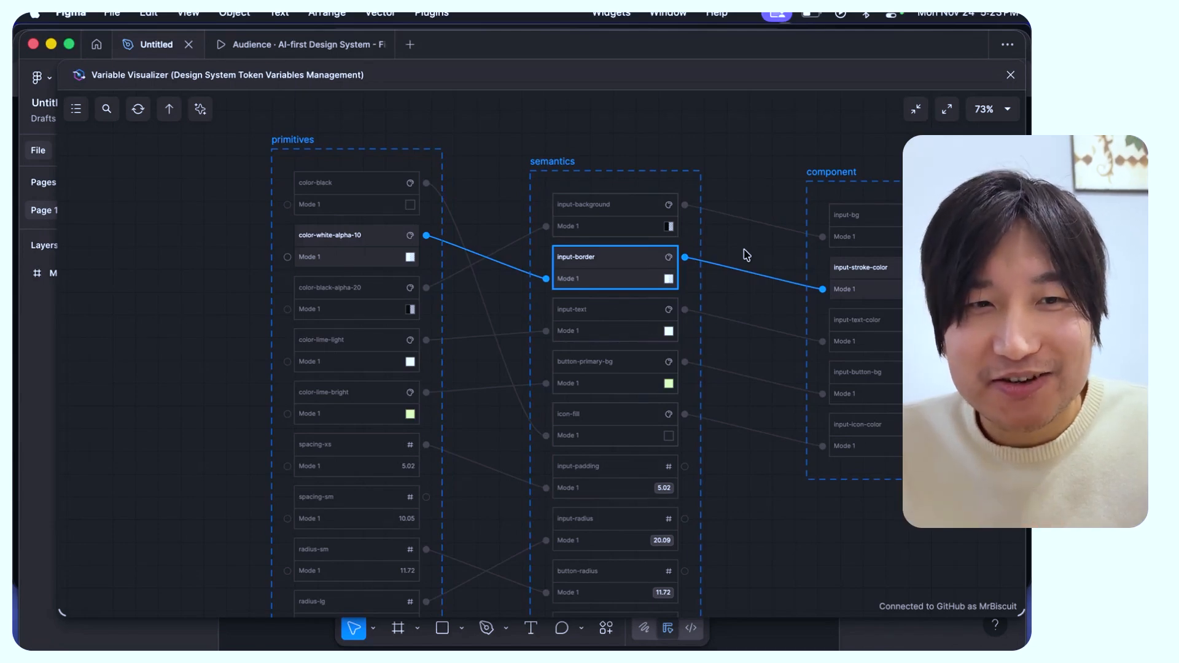
scroll(746, 254, "right", 2)
scroll(746, 255, "up", 1)
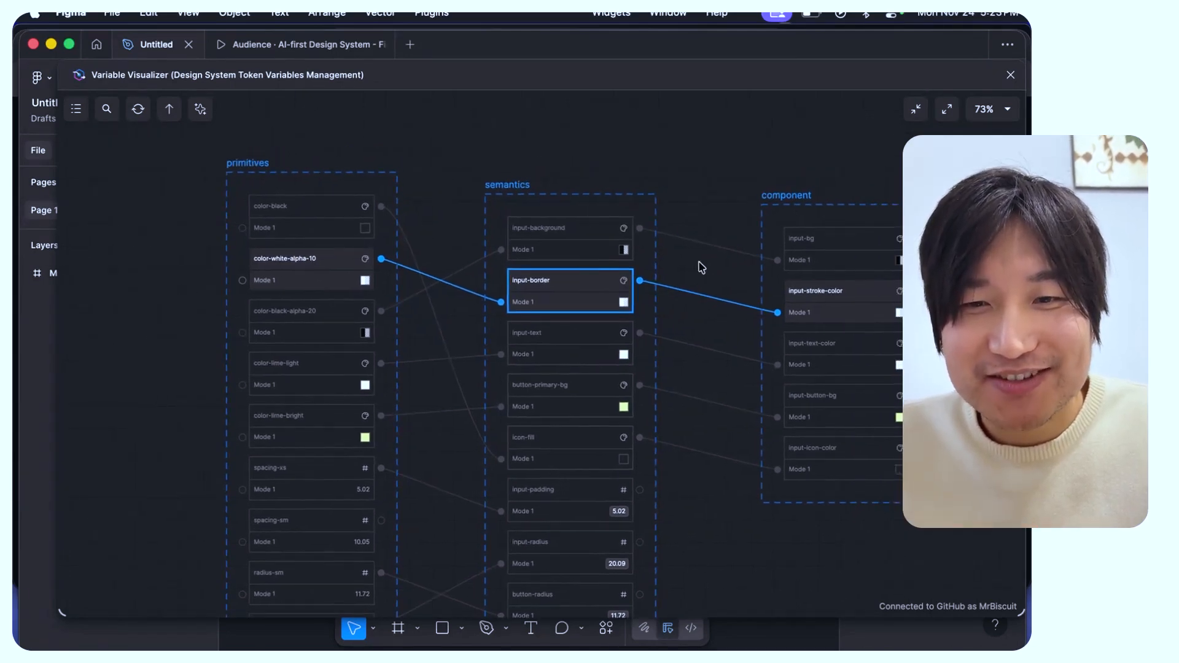
scroll(402, 186, "right", 2)
scroll(402, 185, "down", 1)
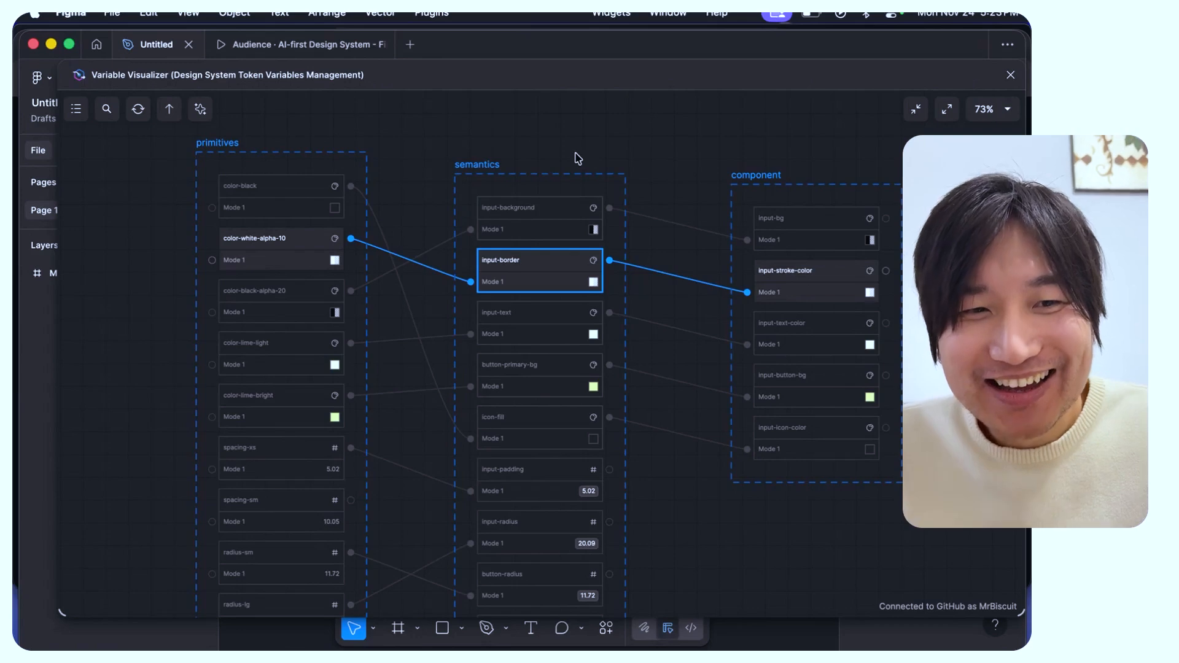
scroll(577, 158, "up", 5)
scroll(577, 158, "down", 4)
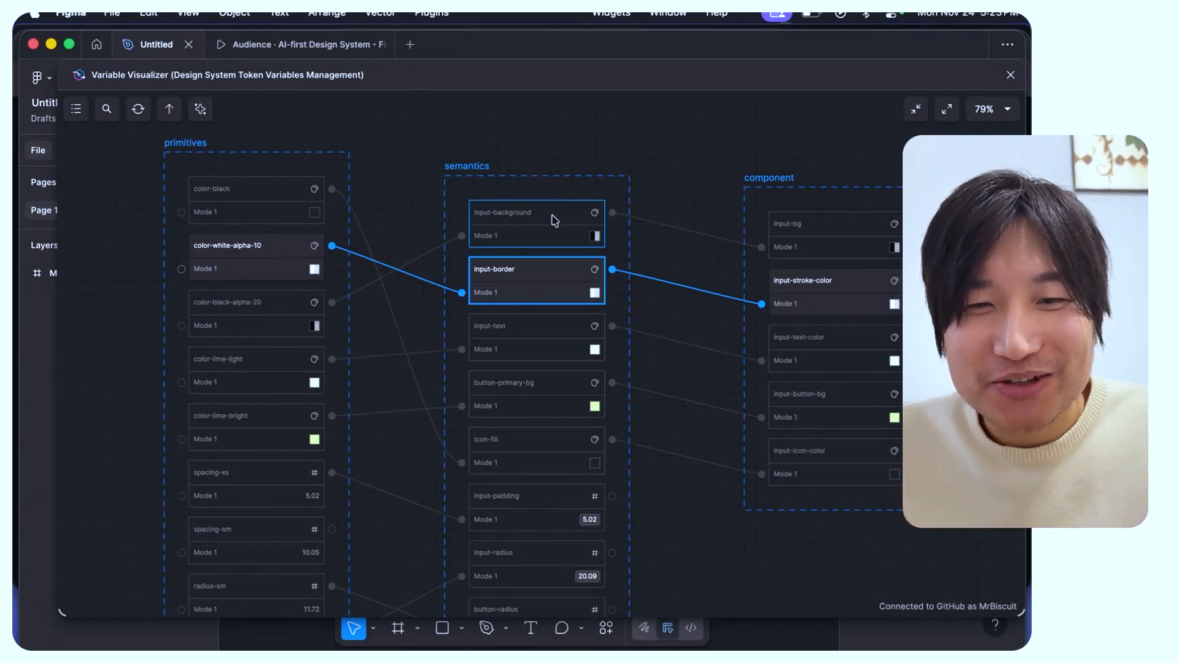
Step: Highlight the alias chains of input-text, button-primary-bg and icon-fill in the semantics collection one after another
left_click(564, 333)
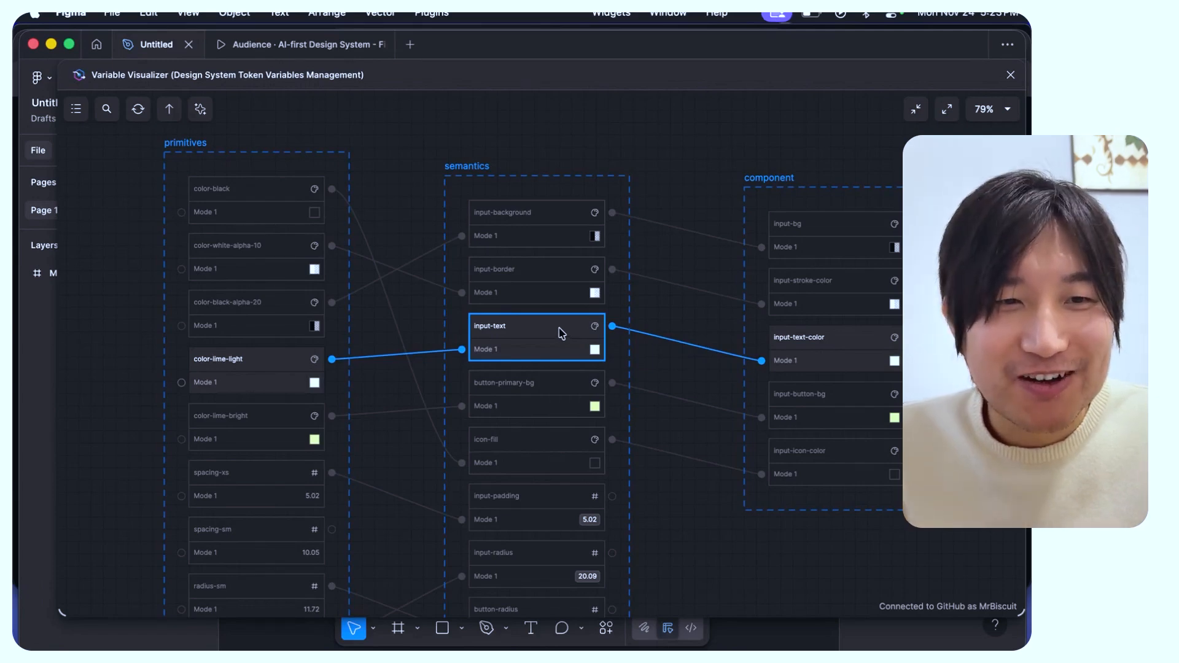
left_click(528, 390)
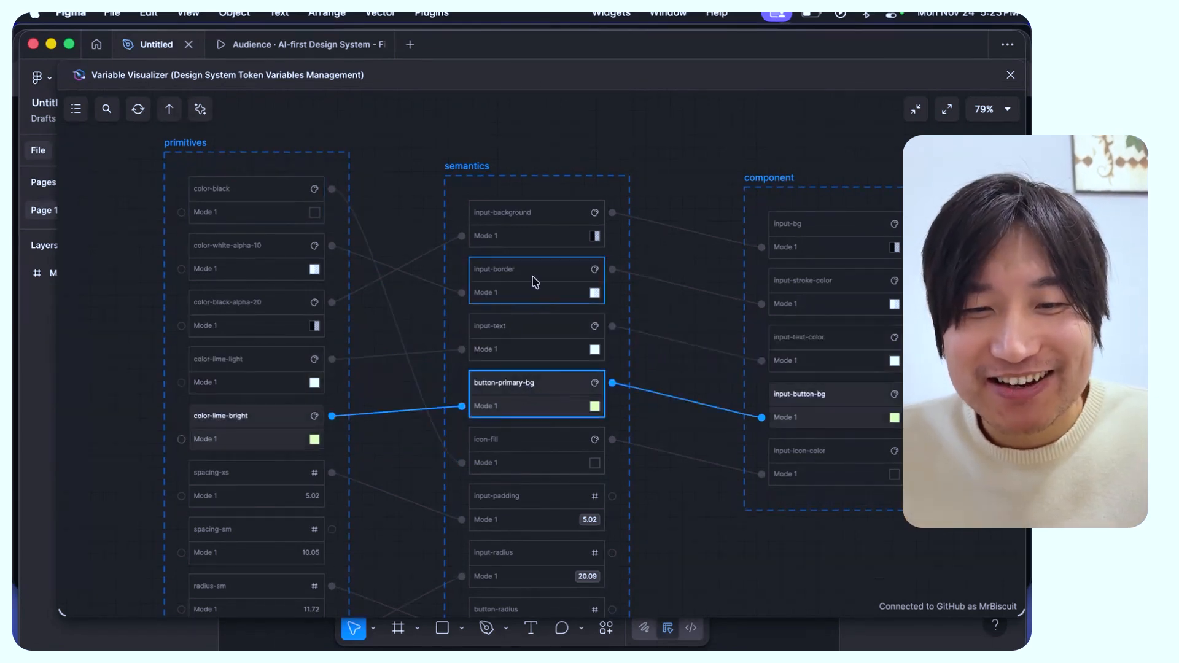
scroll(544, 363, "down", 2)
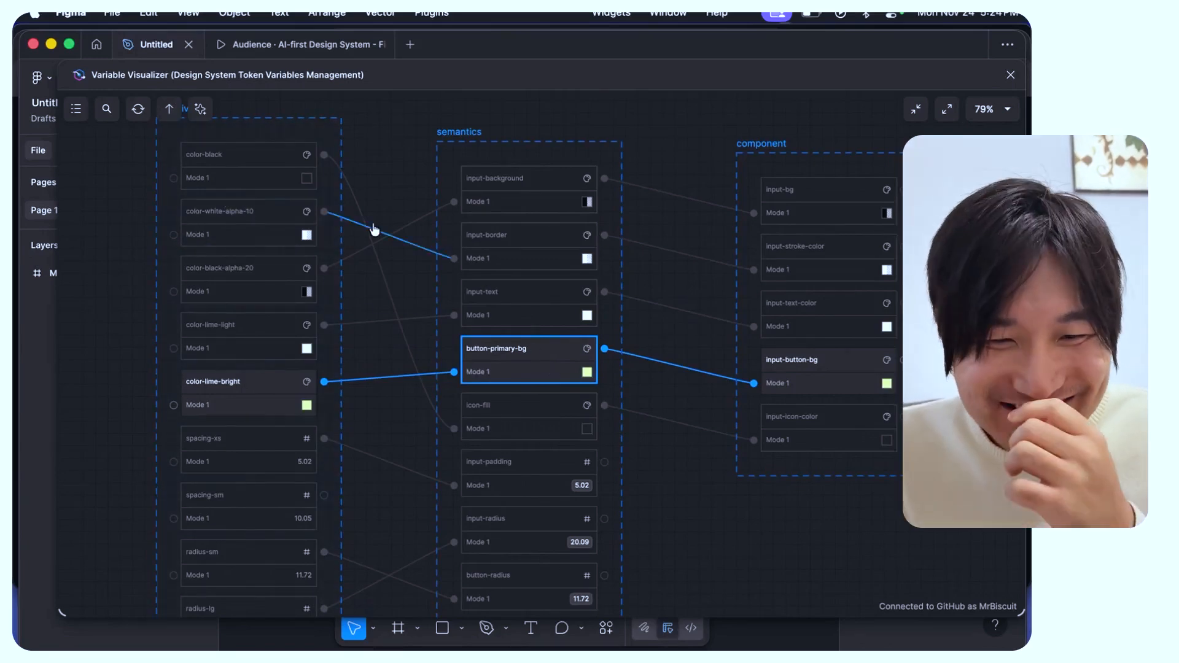
scroll(548, 379, "down", 2)
left_click(533, 395)
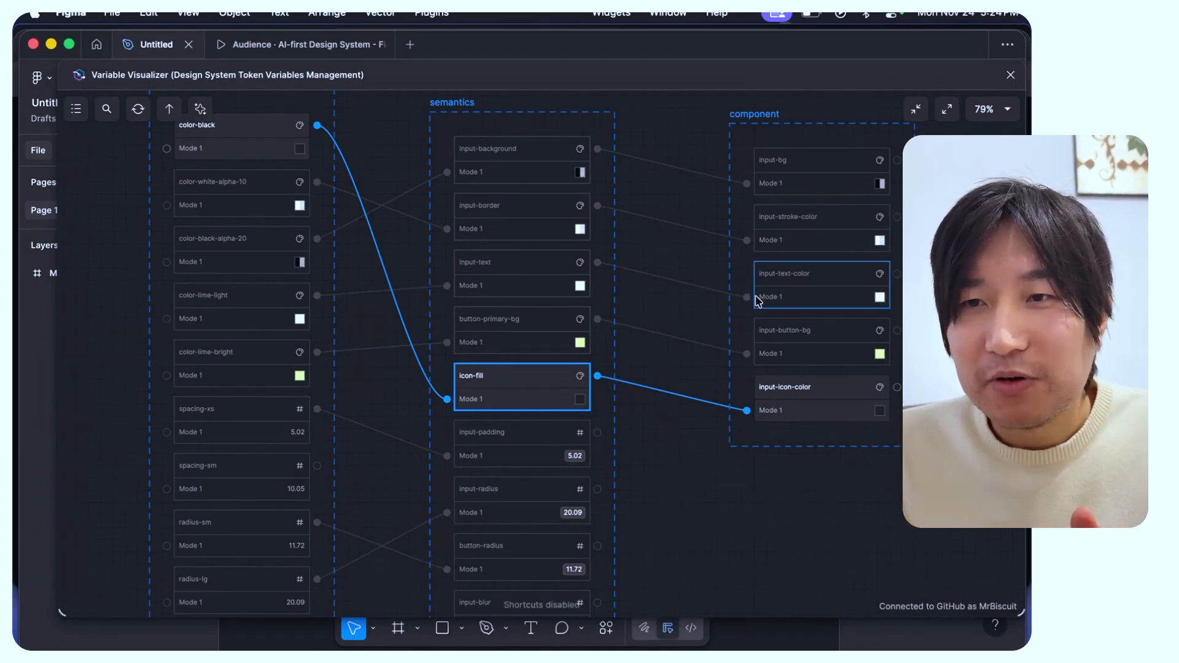
Step: Close the Variable Visualizer, open the file's local variables table and enlarge its window
left_click(1011, 74)
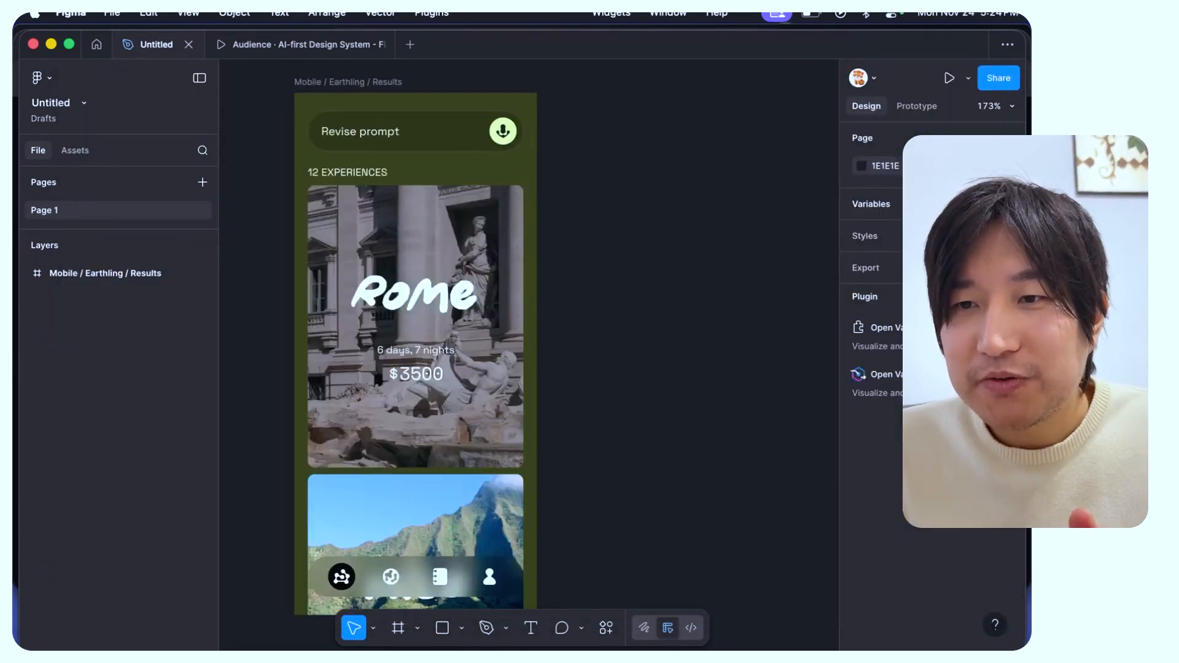
left_click(1011, 203)
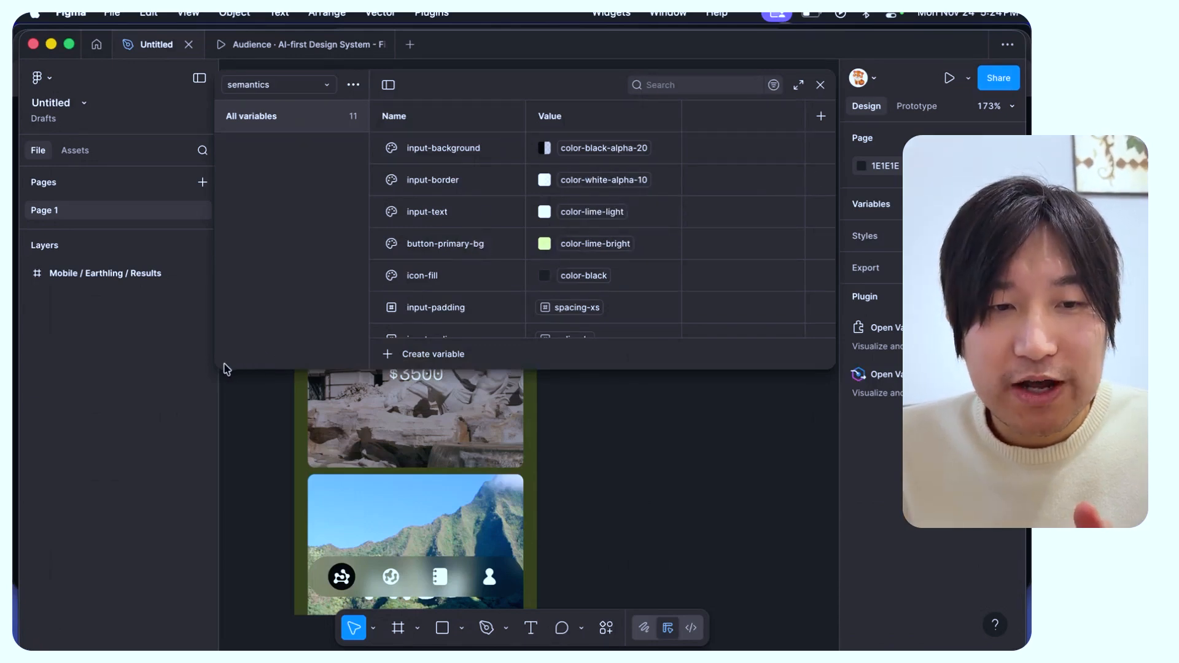
left_click_drag(219, 366, 143, 421)
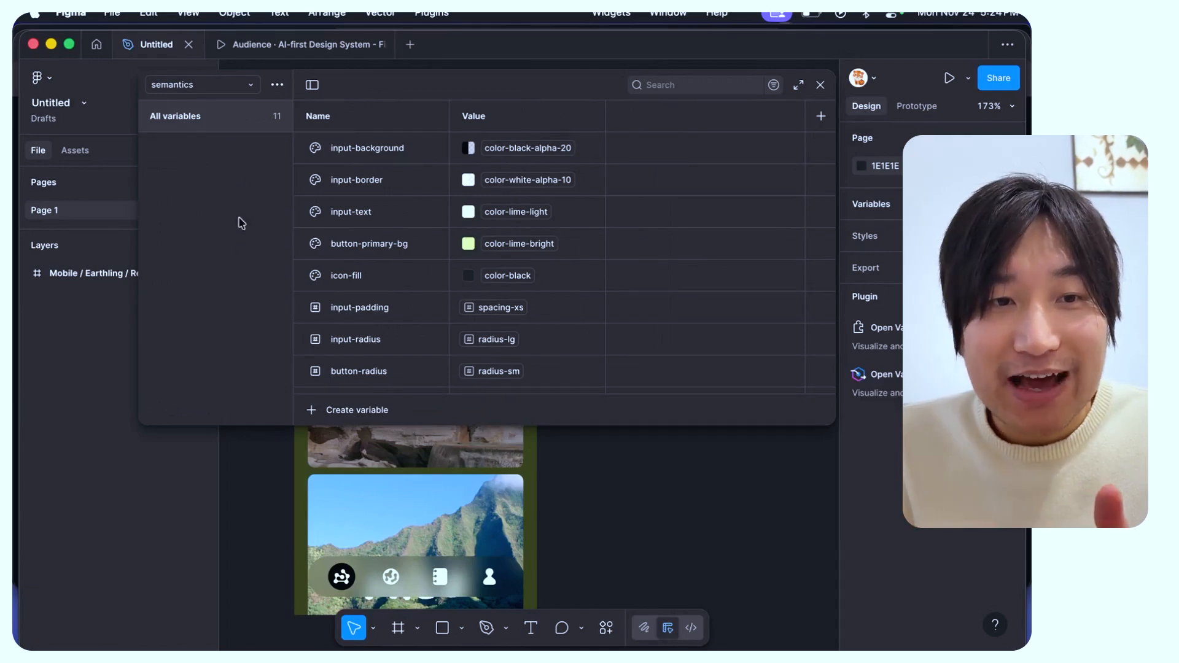
Step: View the primitives collection in the variables table and switch to the component collection
left_click(233, 91)
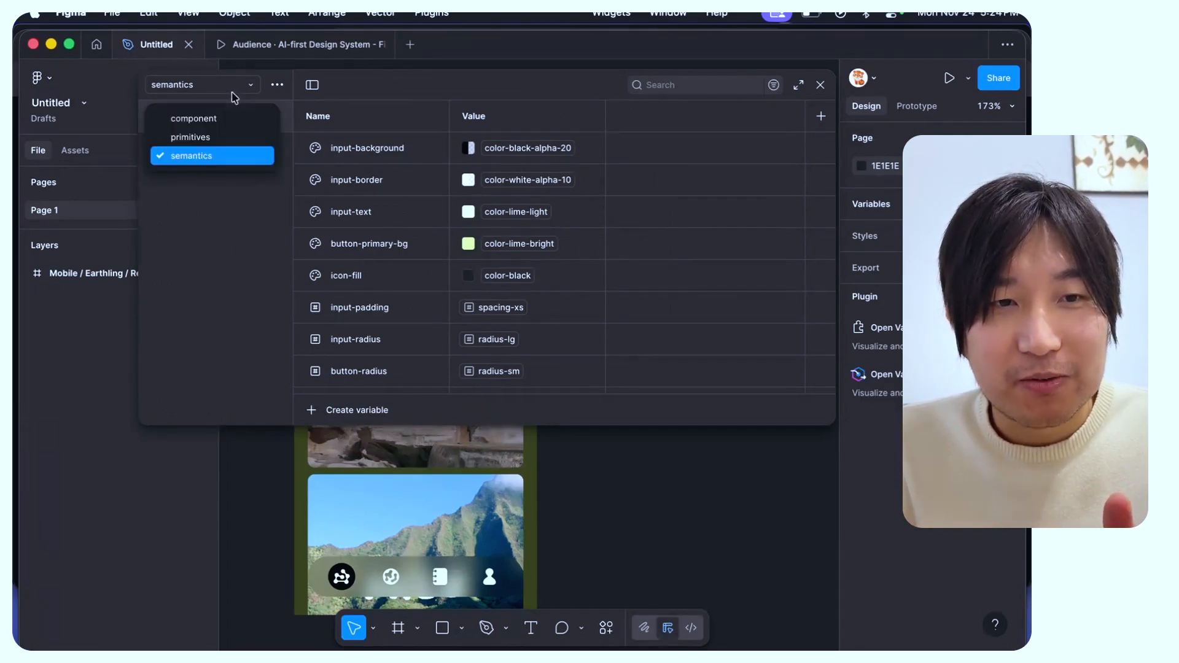
left_click(223, 137)
left_click(227, 91)
left_click(227, 117)
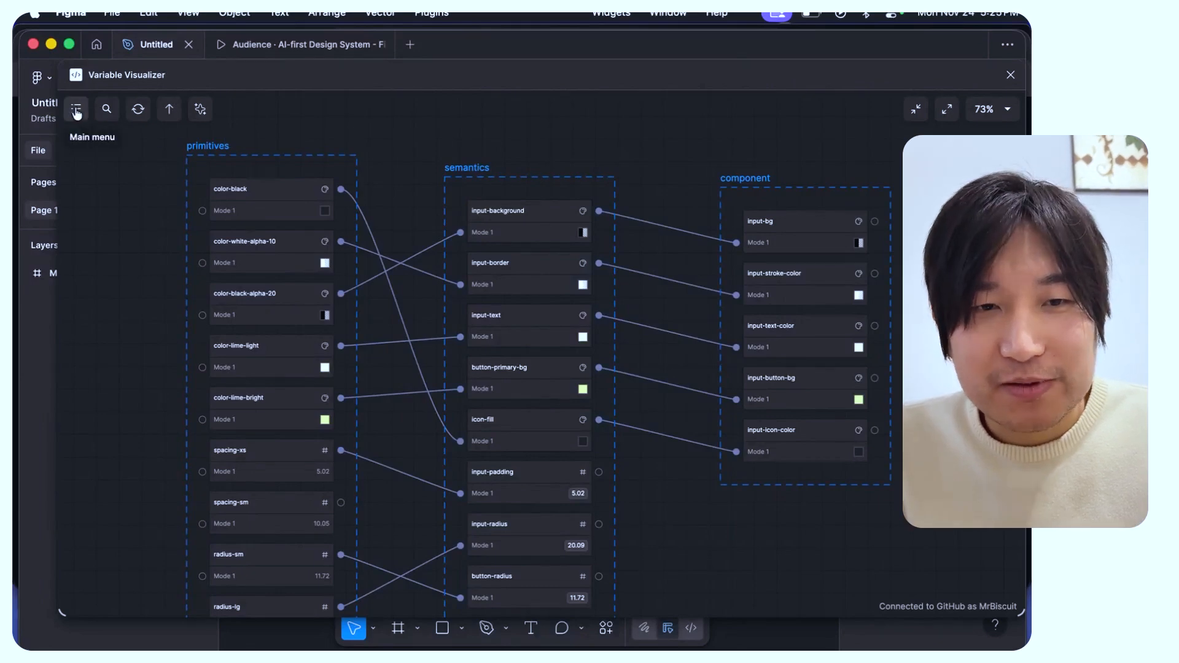
Step: Move the Variable Visualizer window down, check the collection options and collection list in the variables table, and close the table
left_click_drag(521, 72, 452, 376)
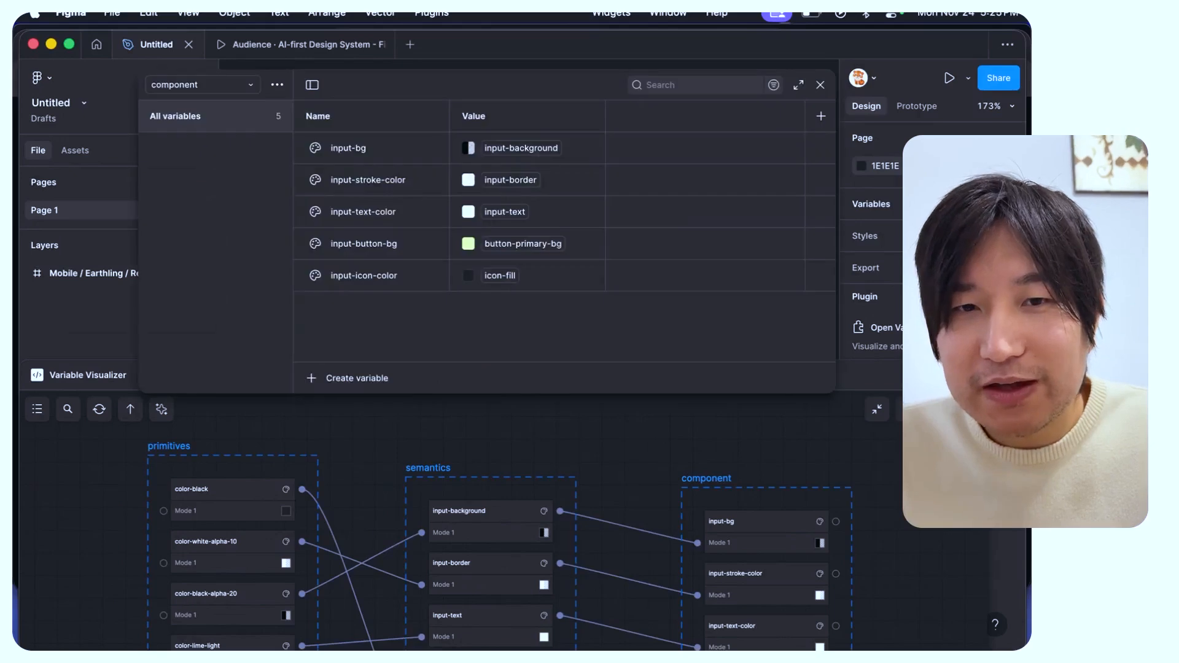
left_click(277, 85)
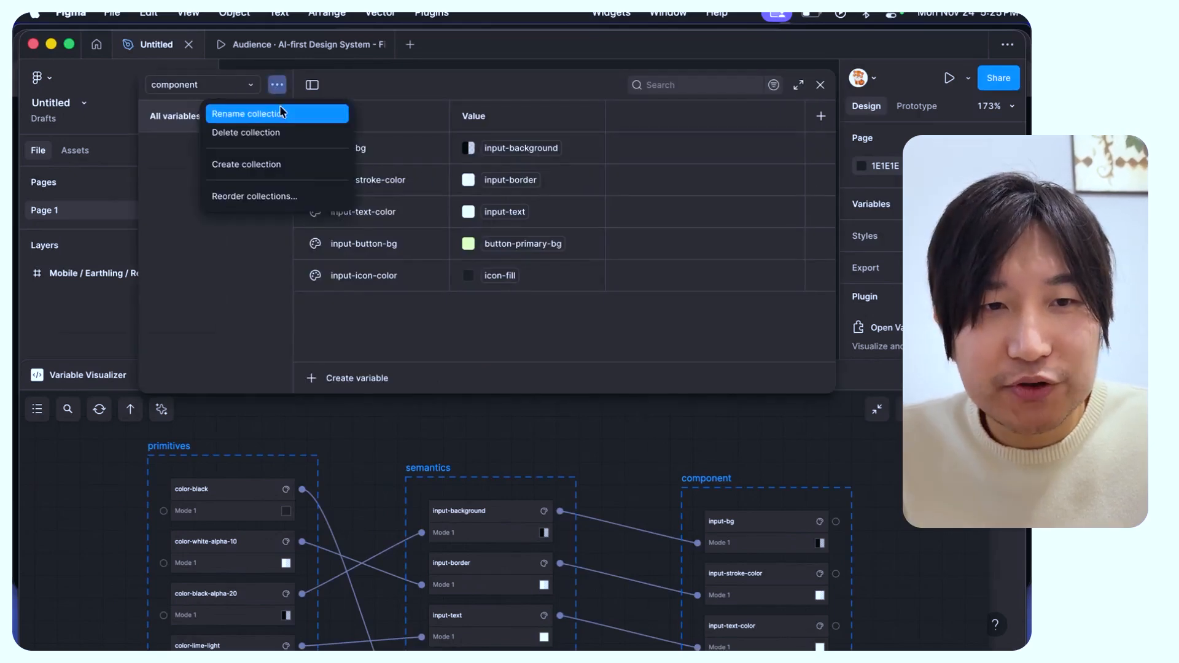
left_click(244, 233)
left_click(221, 84)
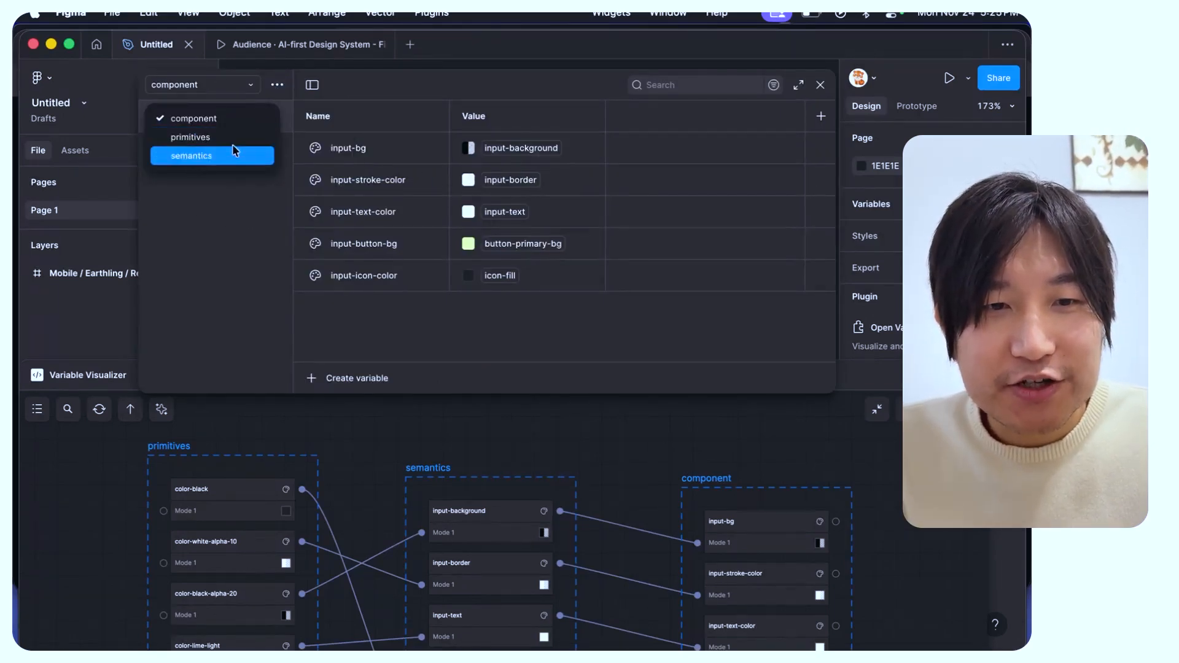
left_click(231, 229)
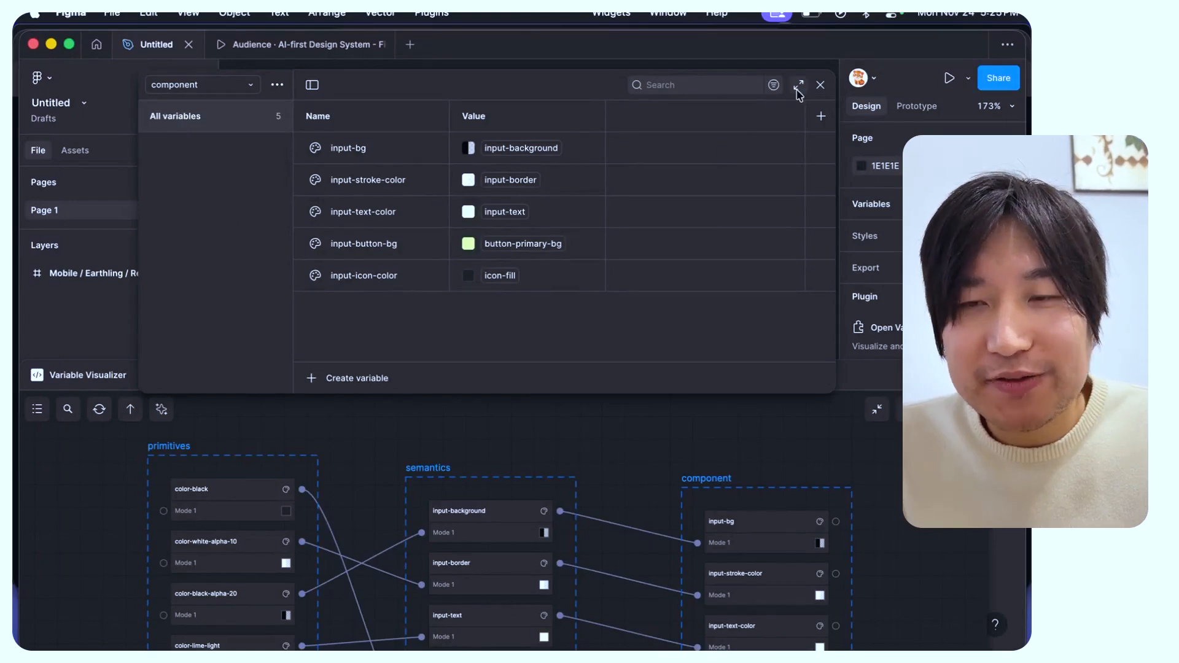
left_click(821, 85)
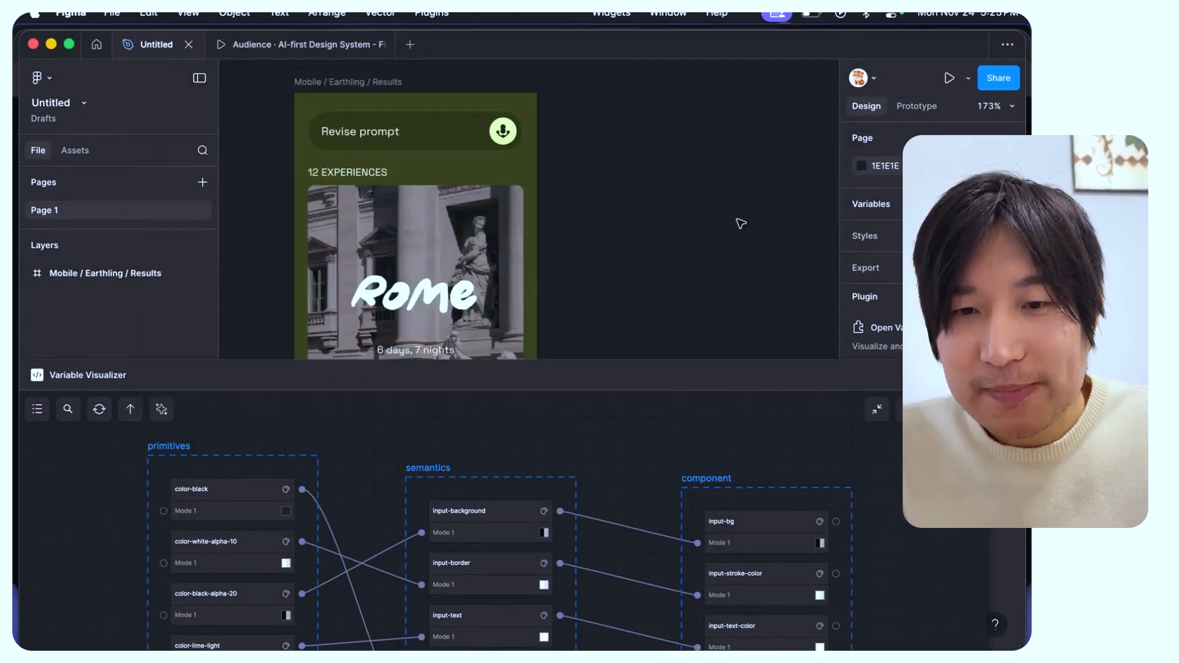
Step: Move the Variable Visualizer window back up and export the variables as full-data JSON, saving the file
left_click_drag(635, 389, 694, 75)
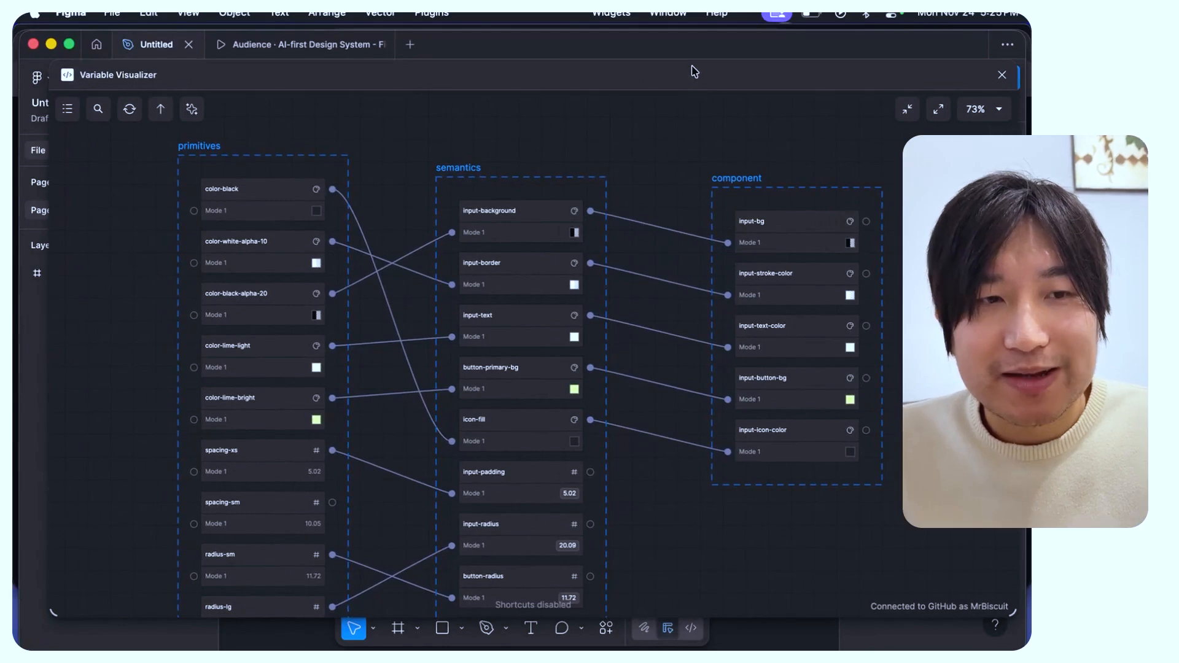
left_click(68, 109)
mouse_move(123, 163)
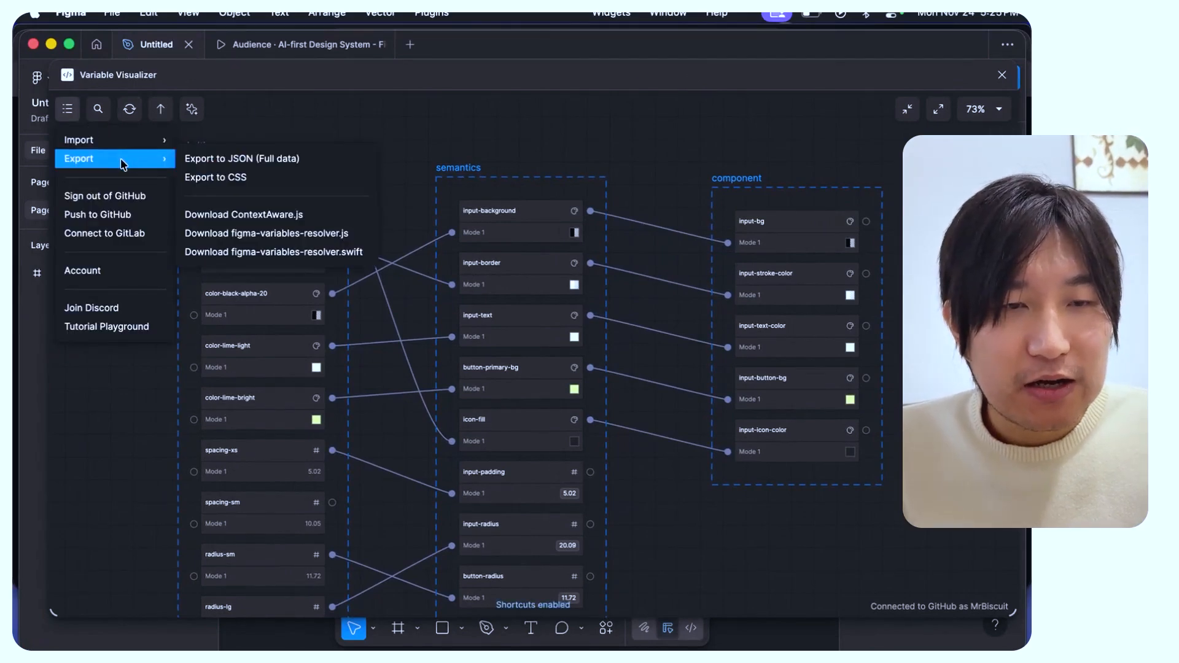
left_click(286, 137)
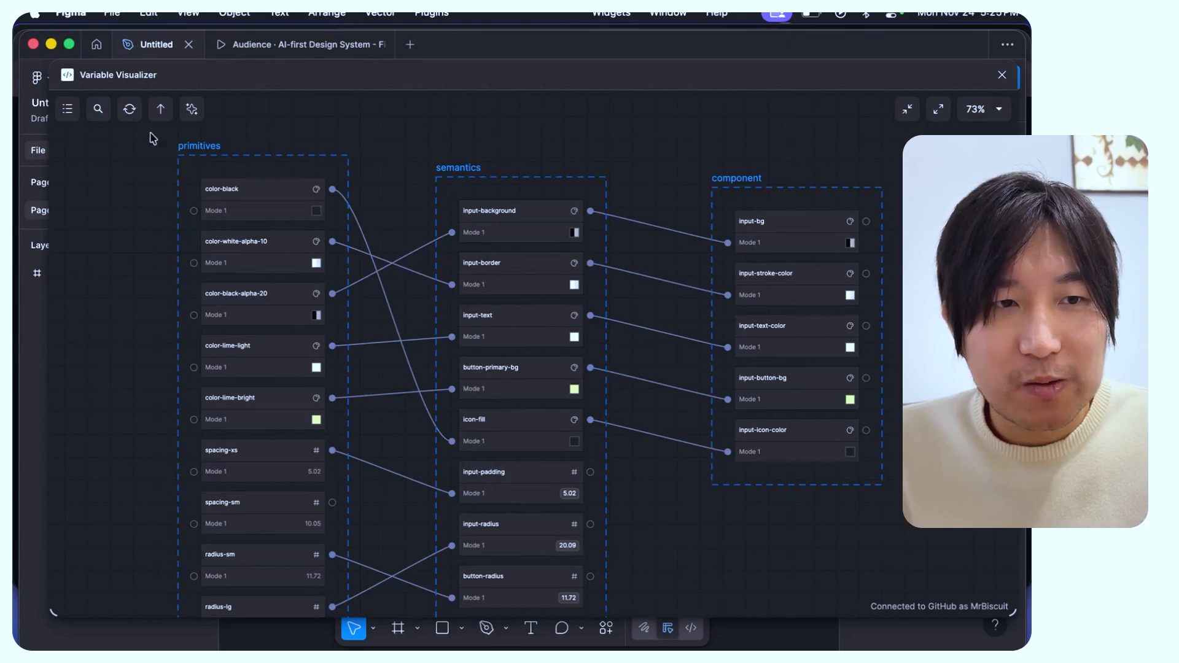
left_click(69, 110)
mouse_move(106, 164)
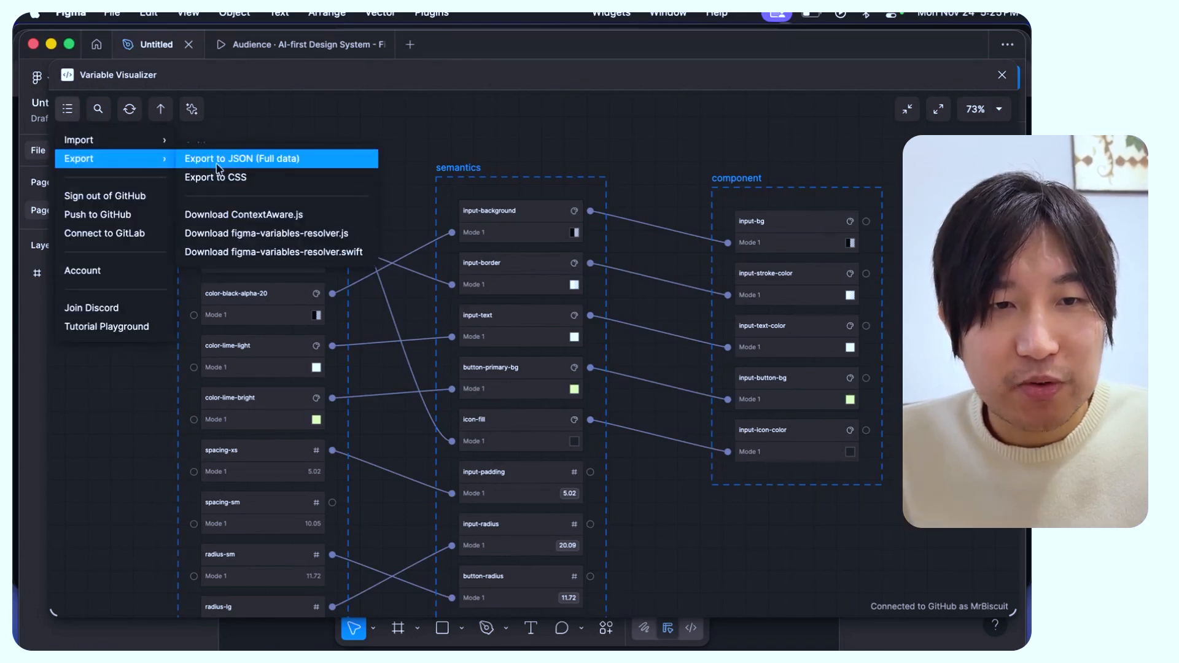
left_click(317, 160)
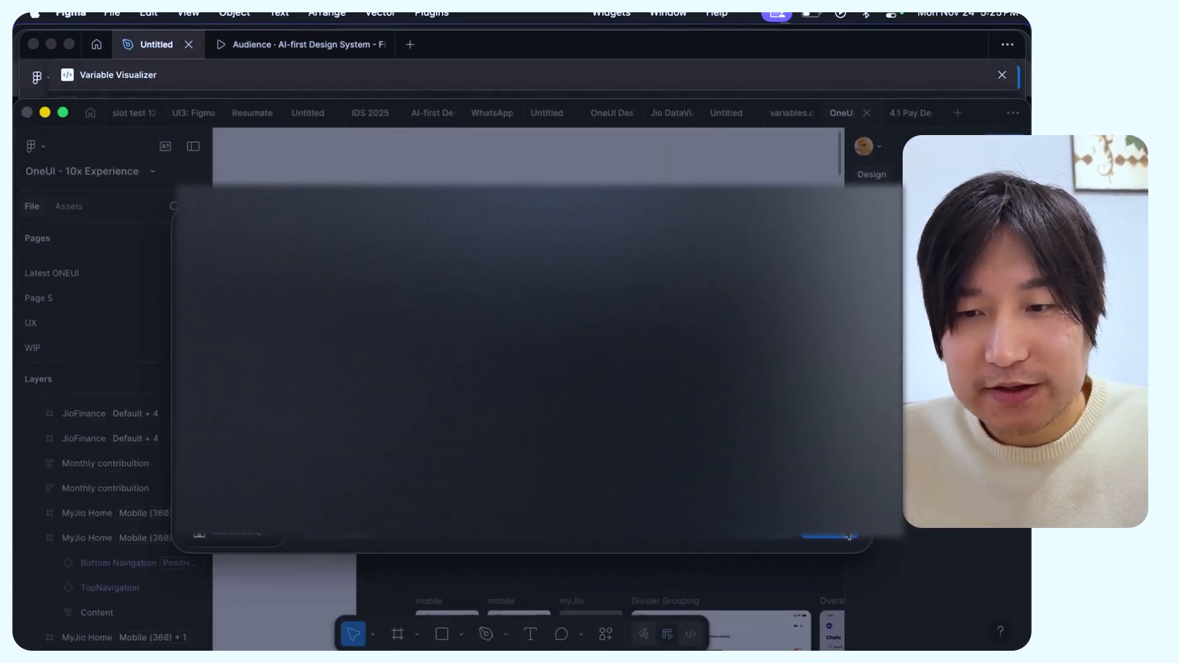
left_click(828, 540)
Step: Switch to Finder and preview the exported Untitled-variables-full.json file
mouse_move(590, 646)
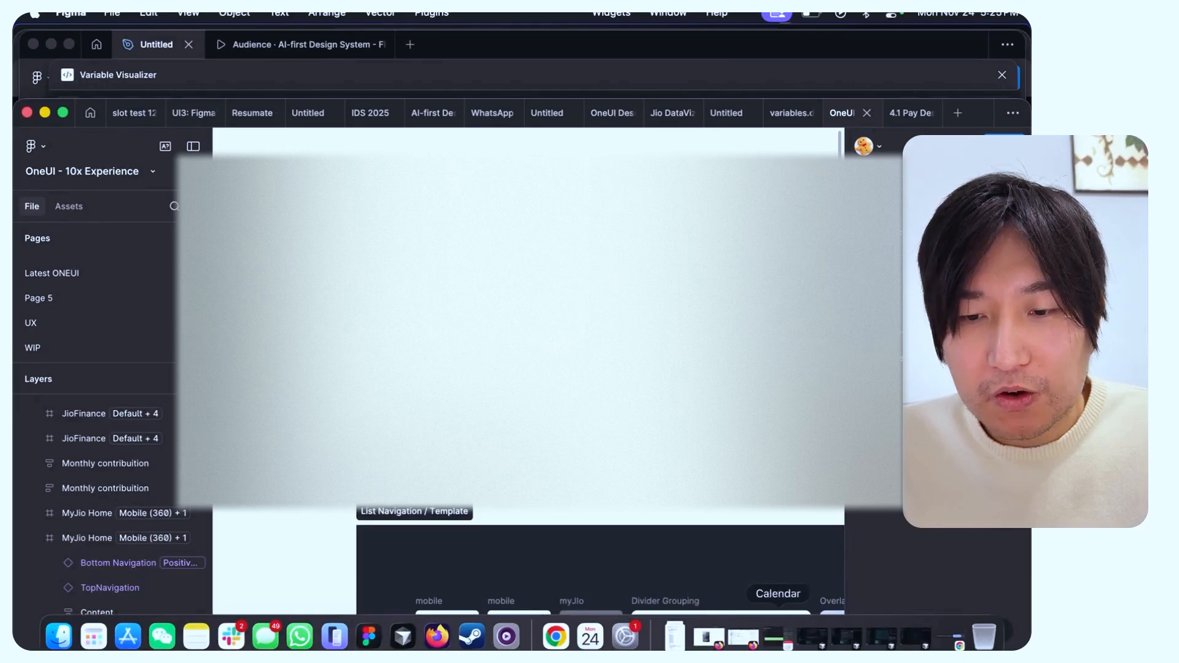
left_click(71, 634)
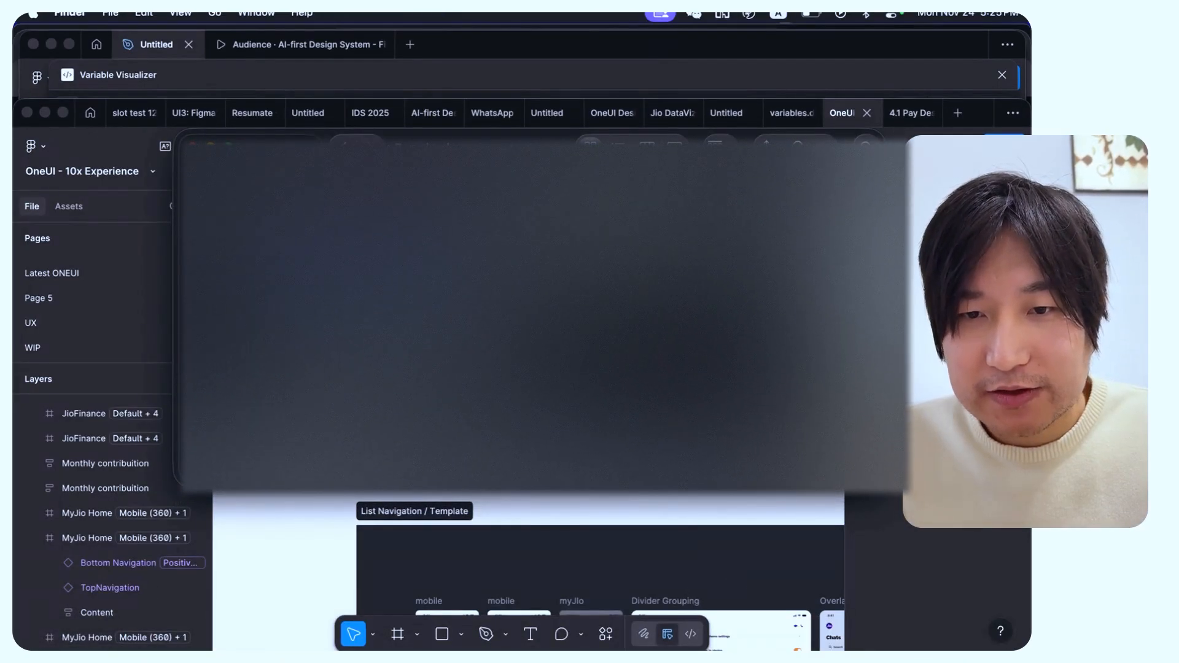
key("space")
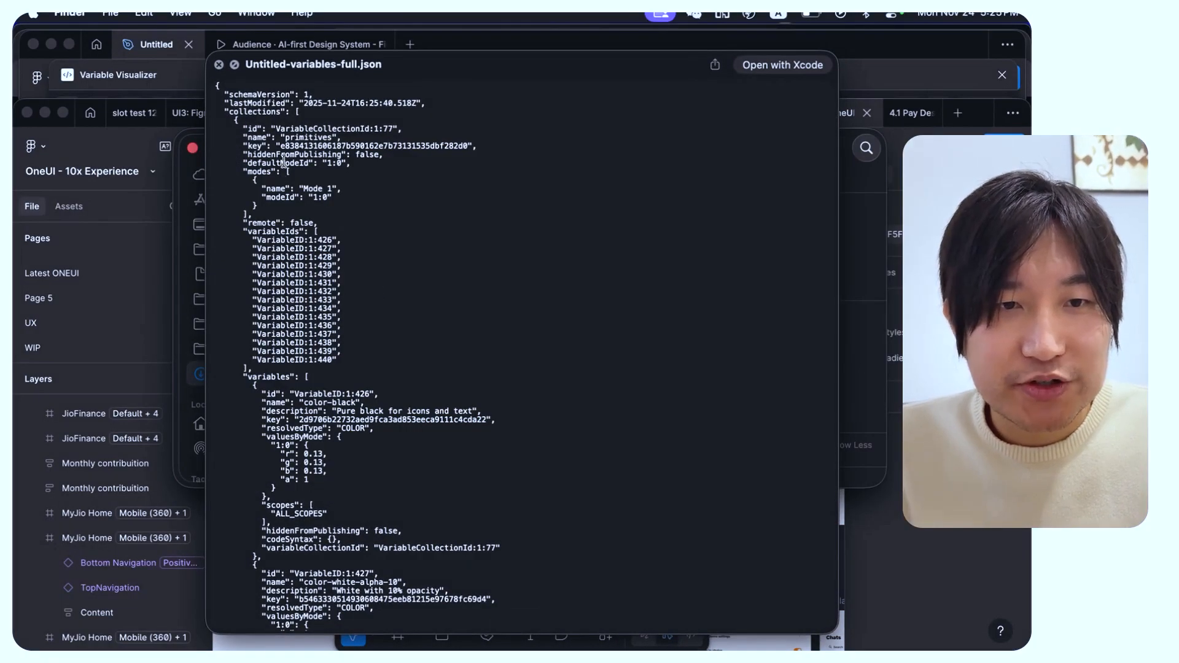
Step: Examine the primitives collection in the JSON preview, including its name, variable IDs and per-mode color values
left_click_drag(292, 114, 289, 203)
left_click(289, 187)
double_click(299, 137)
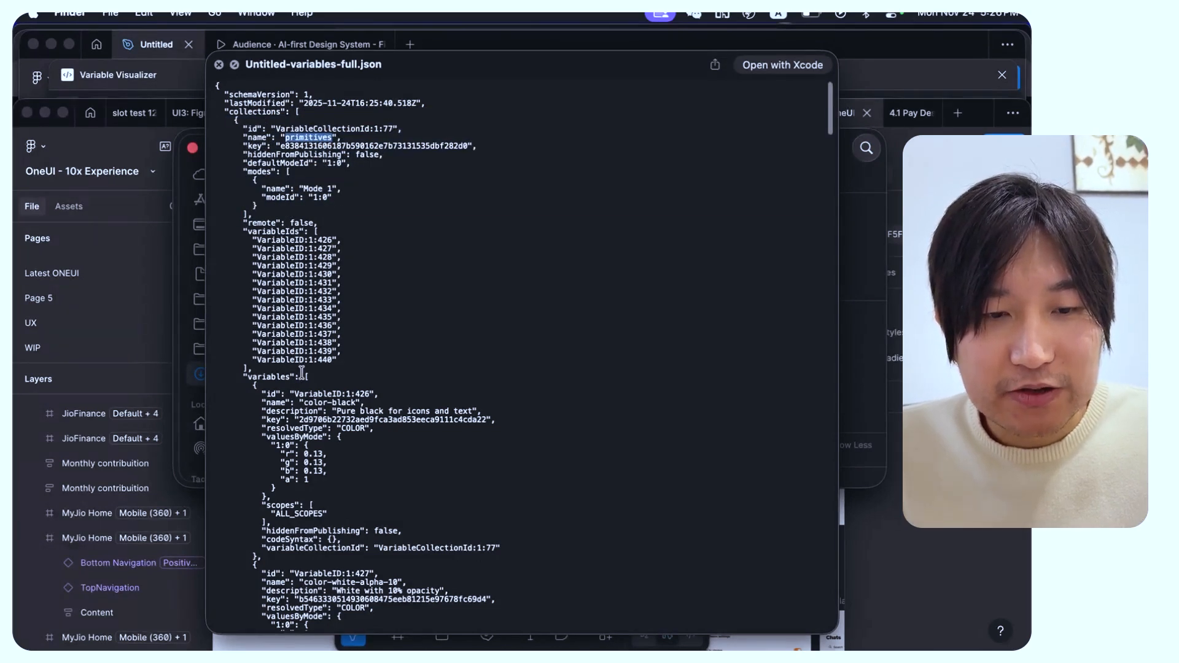
scroll(302, 373, "down", 5)
left_click_drag(258, 229, 330, 396)
left_click_drag(337, 316, 271, 286)
scroll(293, 415, "down", 1)
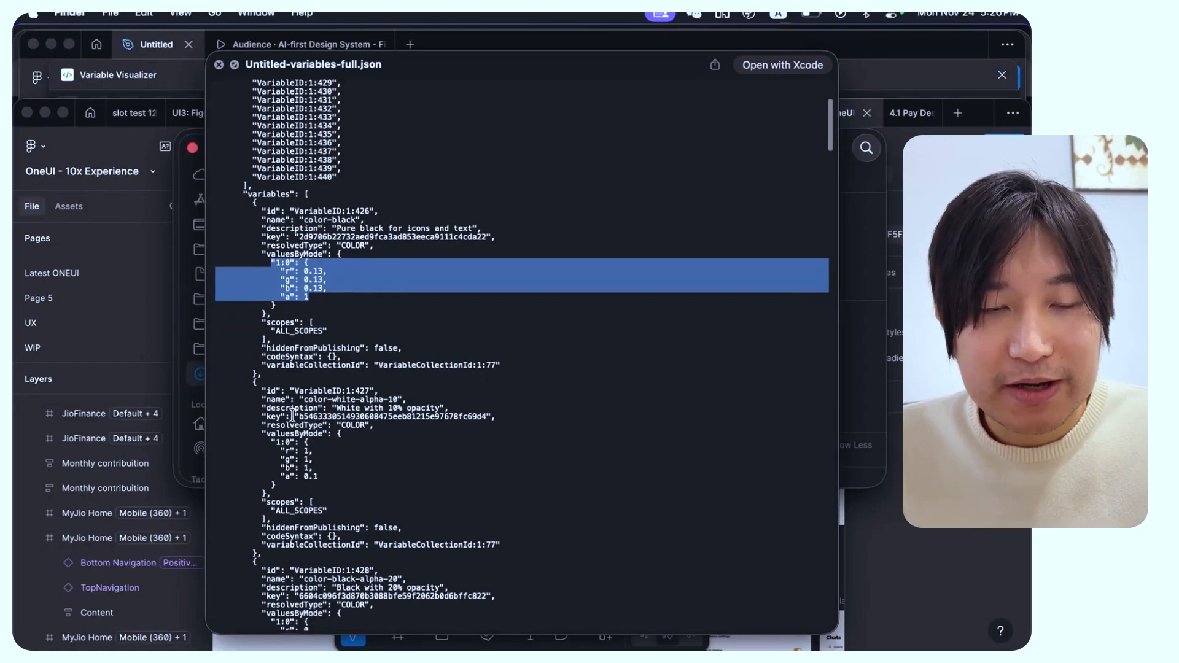
scroll(295, 425, "down", 10)
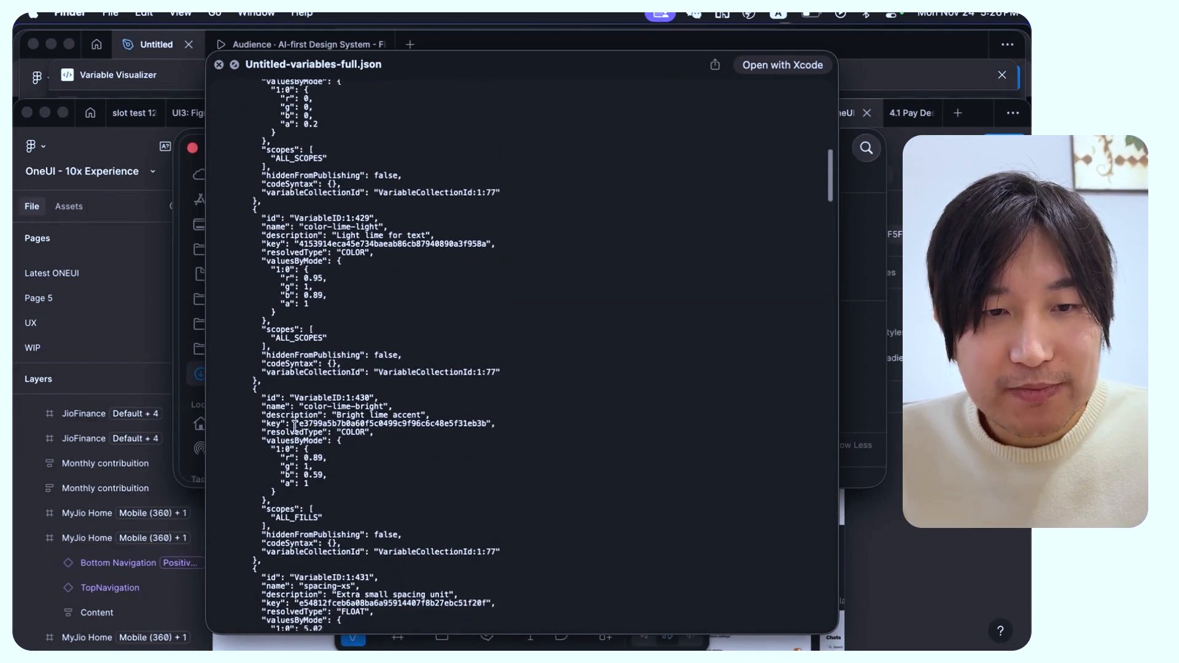
scroll(295, 427, "down", 15)
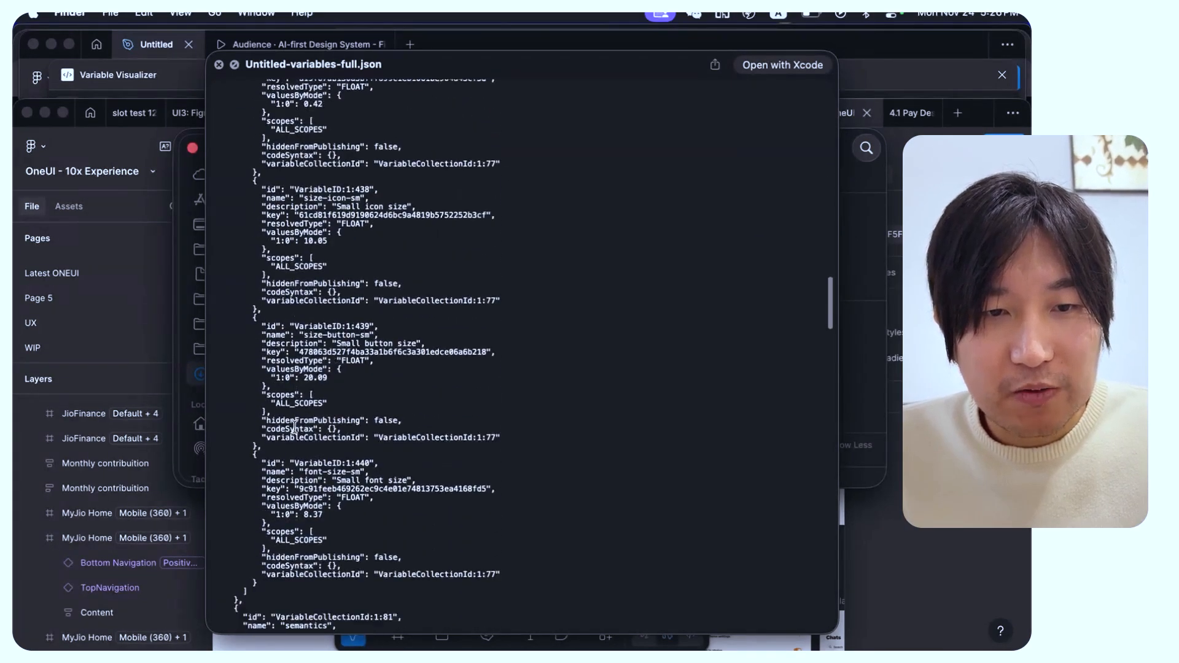
Step: Examine the semantics collection's variable aliases and the component collection's entry in the JSON preview
double_click(302, 386)
scroll(304, 462, "down", 15)
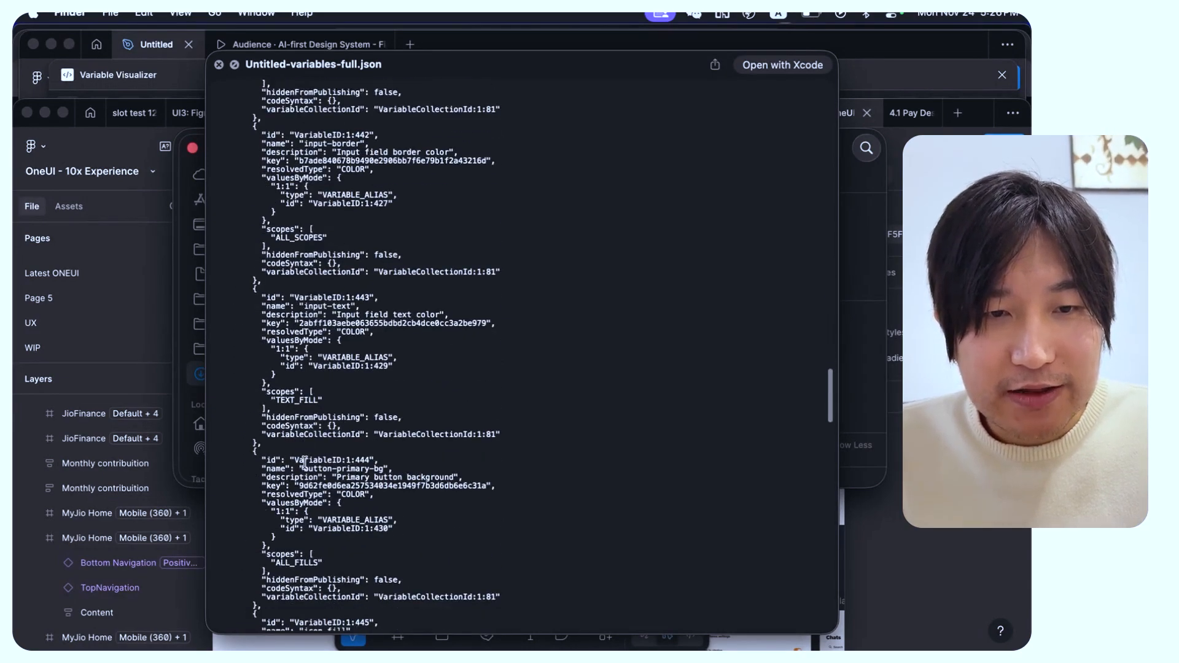
scroll(304, 461, "down", 15)
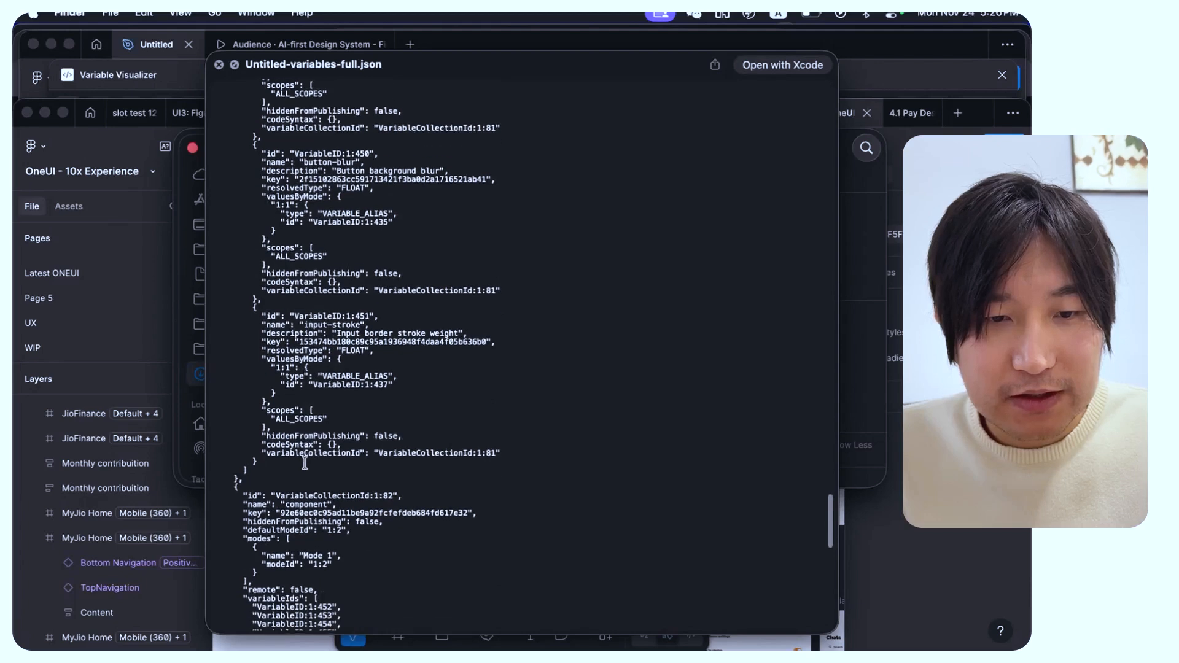
double_click(300, 317)
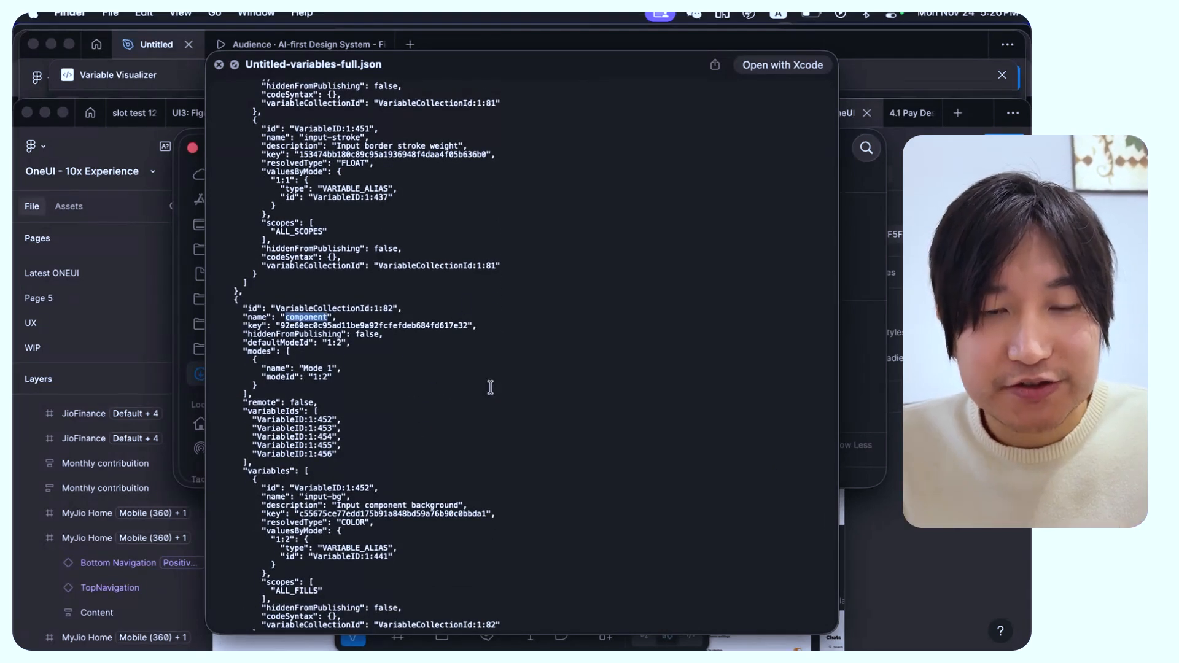
Step: Move the OneUI file window down, close the JSON preview and bring the Variable Visualizer window in Figma to the front
left_click(898, 493)
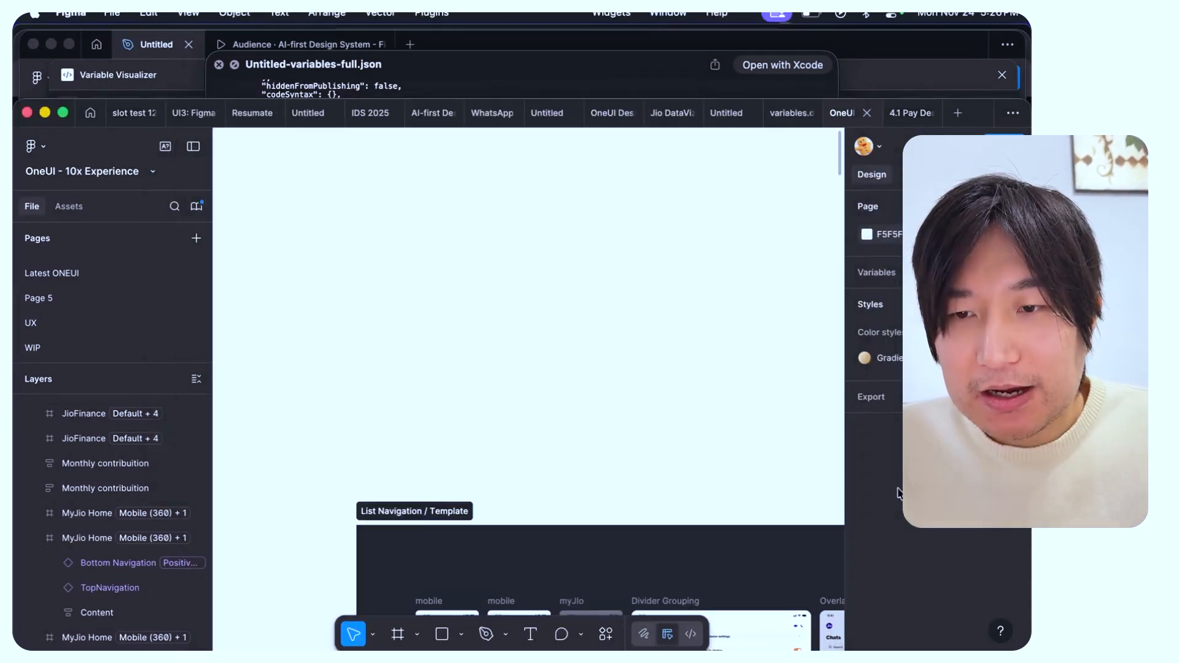
double_click(977, 113)
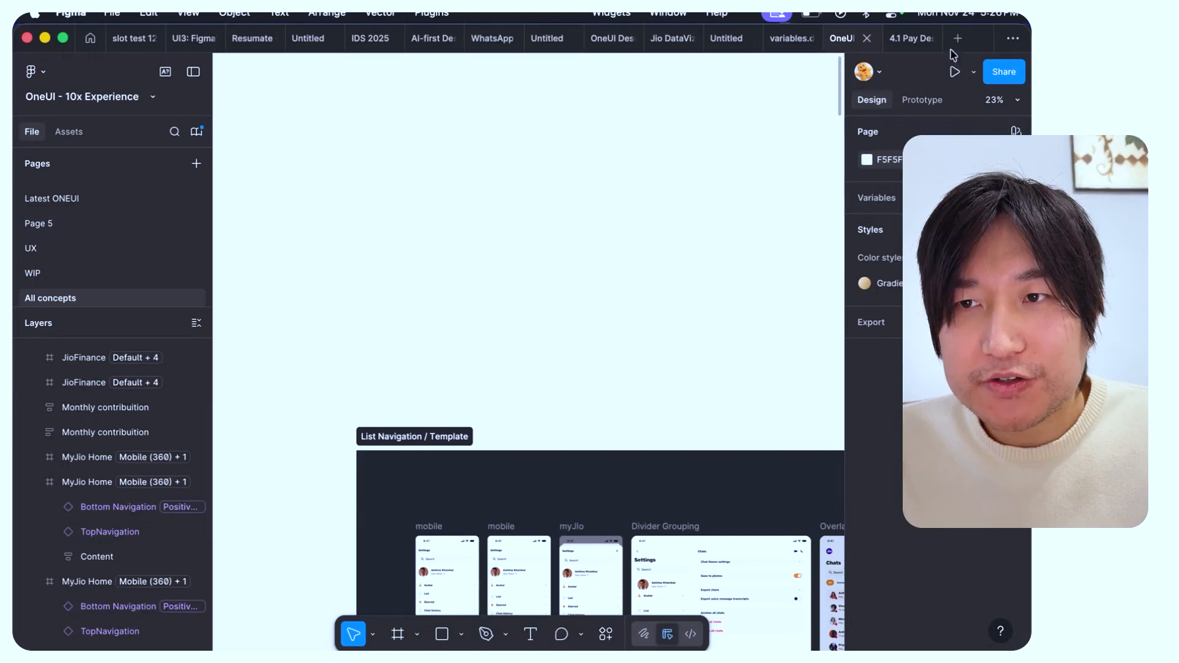
left_click_drag(985, 37, 976, 238)
left_click(621, 124)
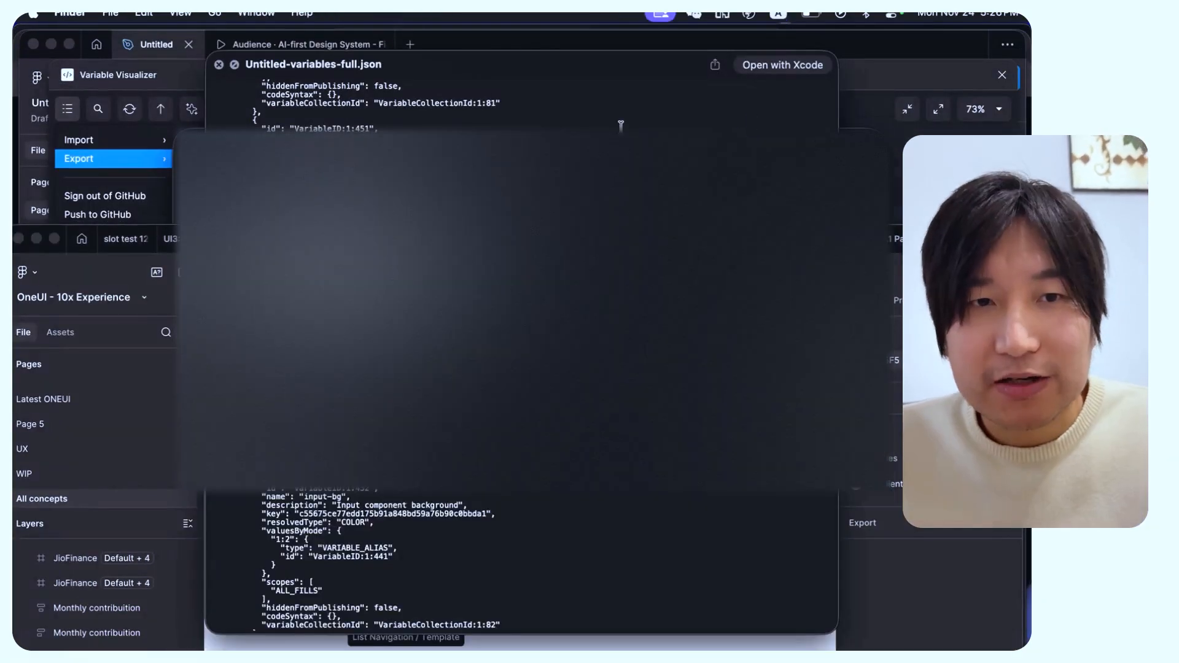
key("space")
left_click(536, 115)
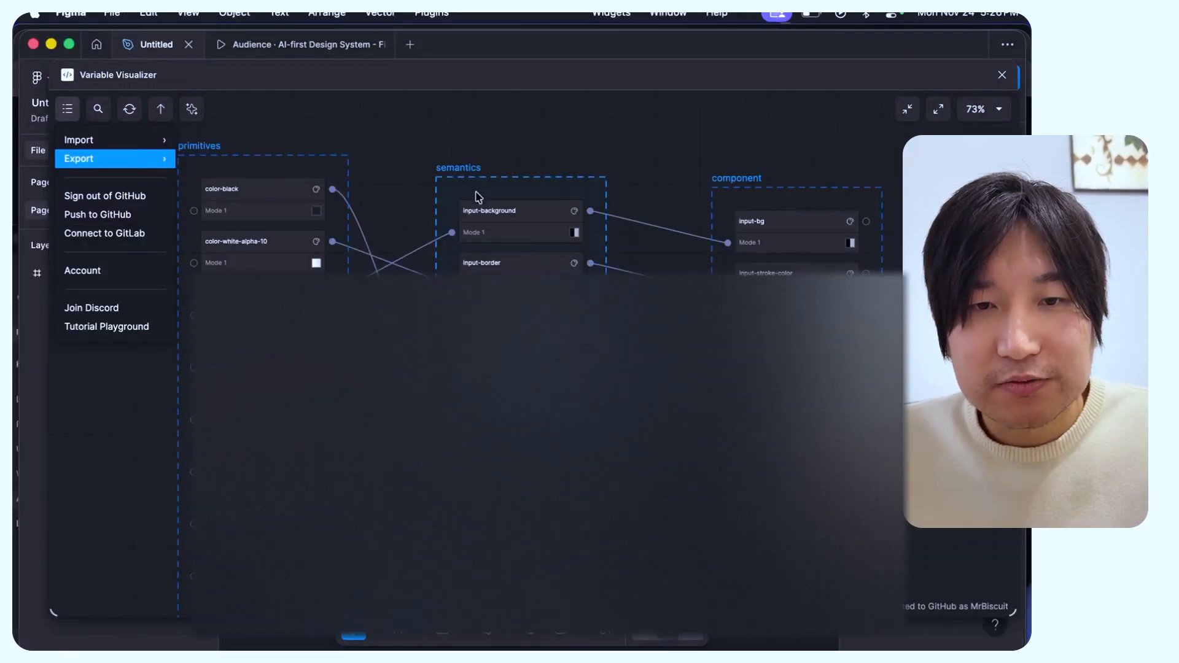
Step: Inspect how the color-black primitive is referenced by the semantics collection in the variable graph
left_click(296, 217)
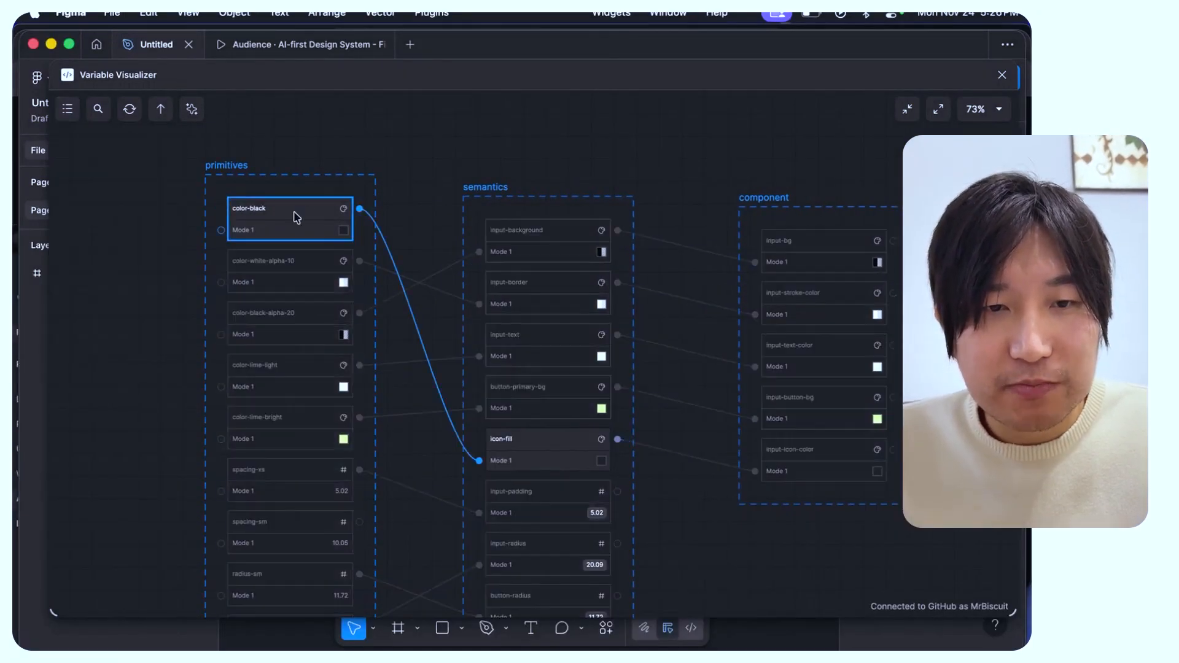
left_click(418, 212)
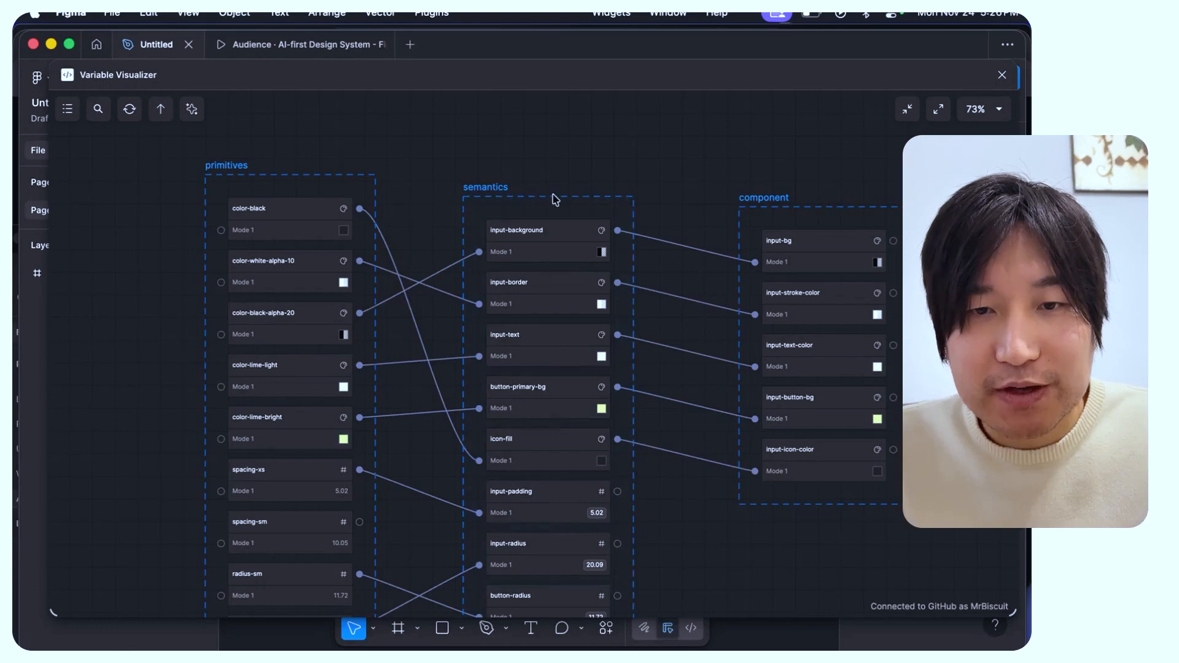
left_click(529, 223)
Step: Add a second mode to the component collection
left_click(786, 220)
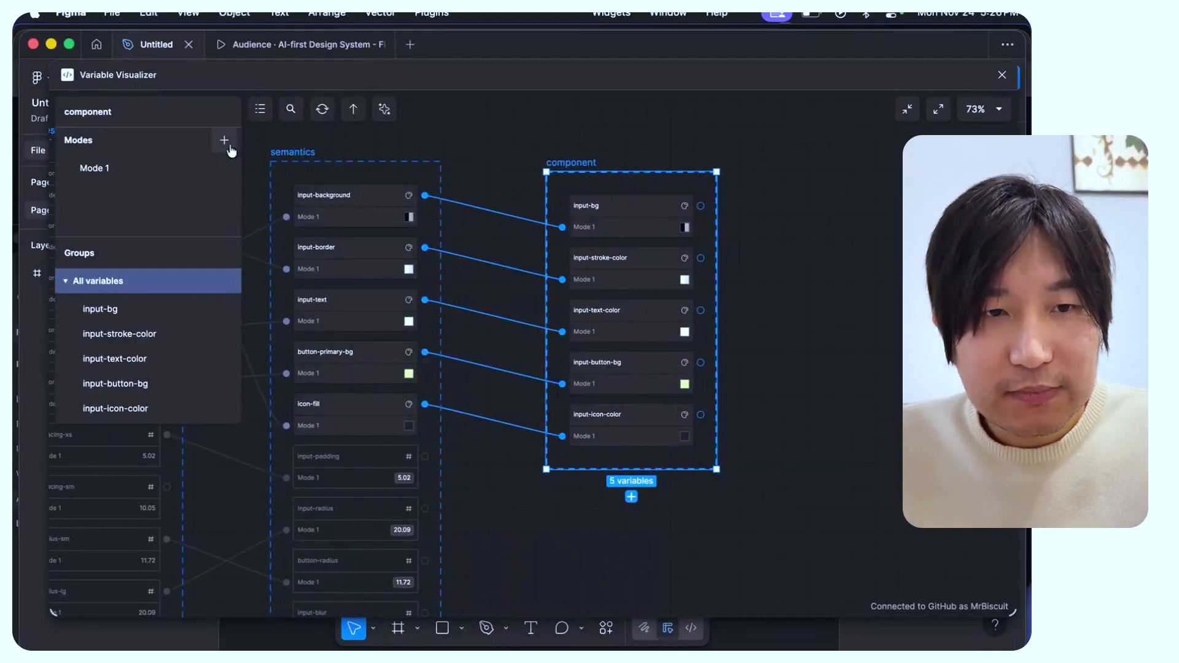
left_click(220, 139)
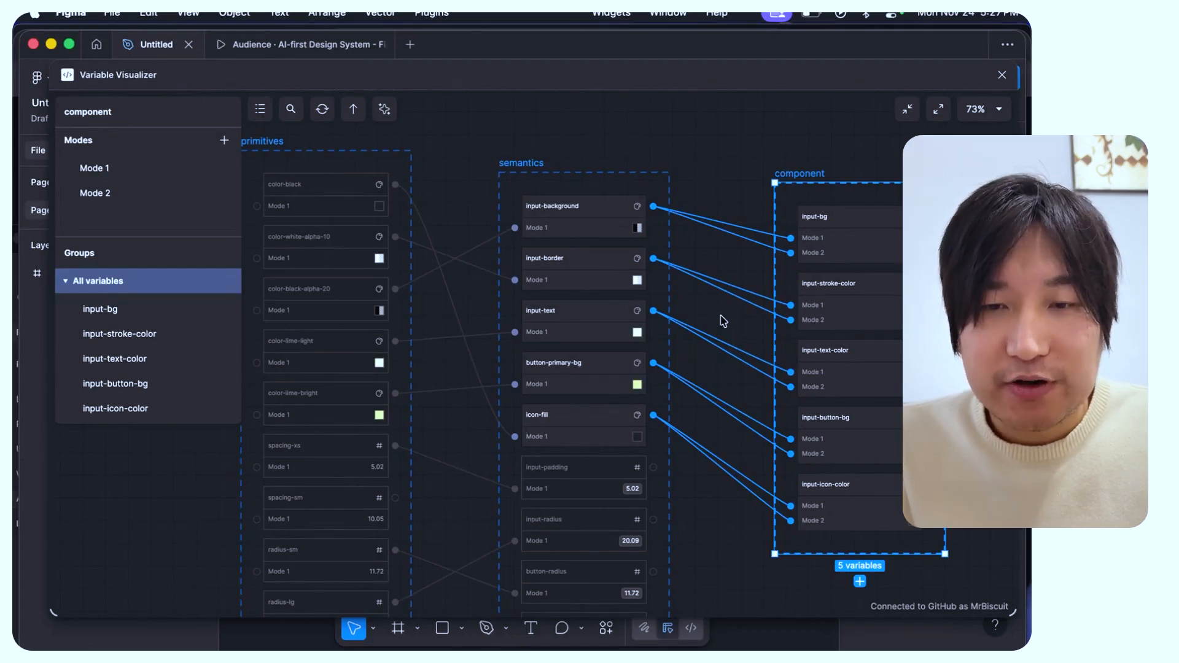
left_click(628, 287)
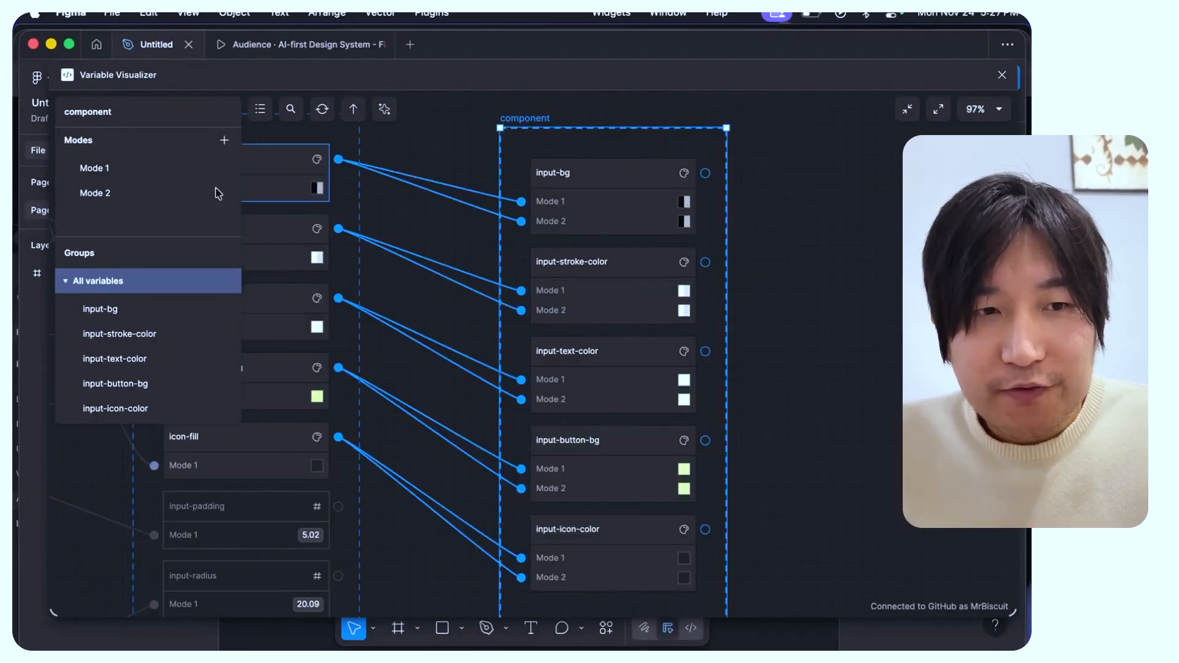
Step: Delete Mode 2 from the component collection and clear the selection
right_click(116, 185)
left_click(140, 216)
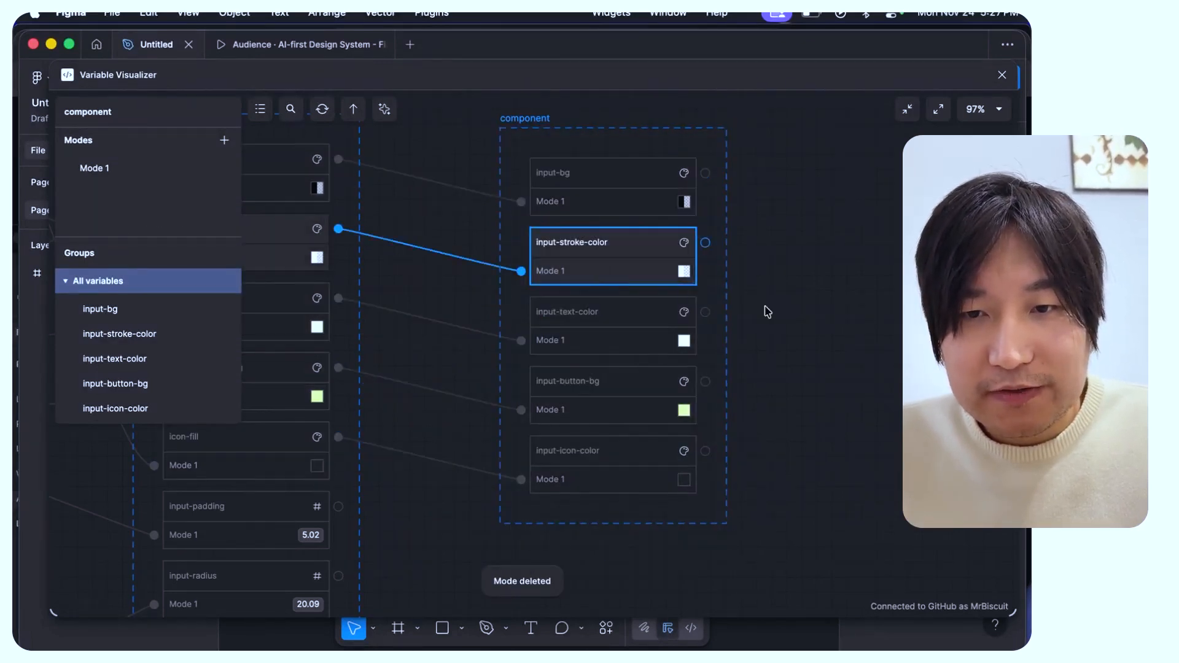
left_click(740, 310)
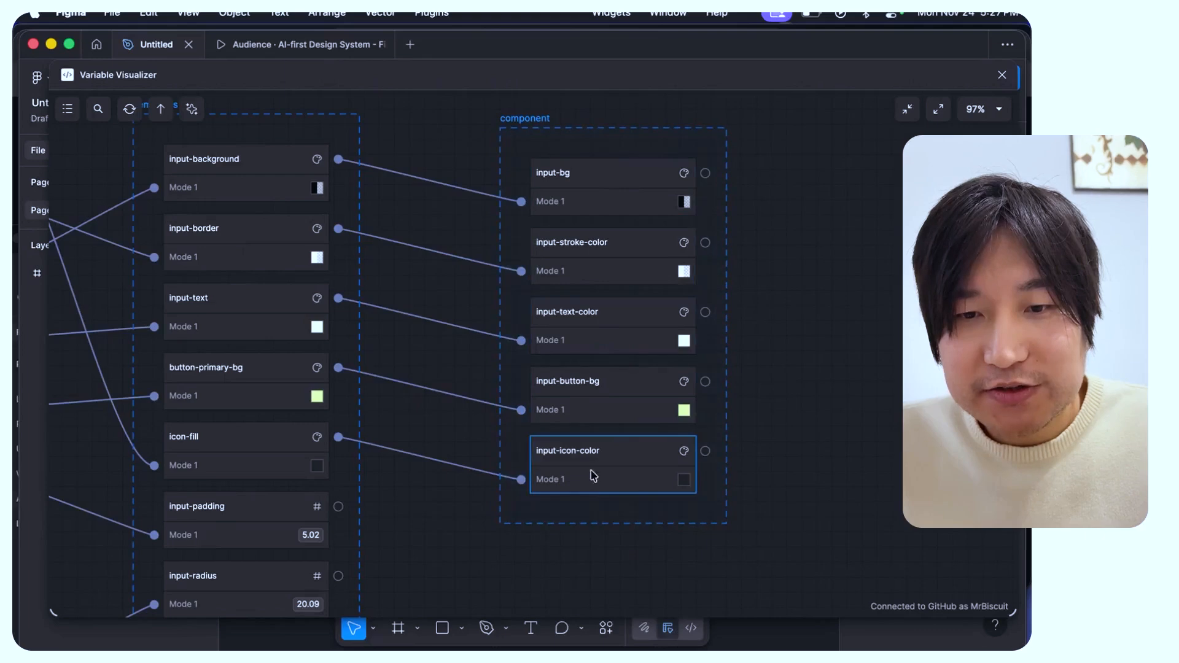
Step: Batch-rename all variables in the component collection, replacing every "-" in their names with "/"
left_click(637, 196)
key("super+a")
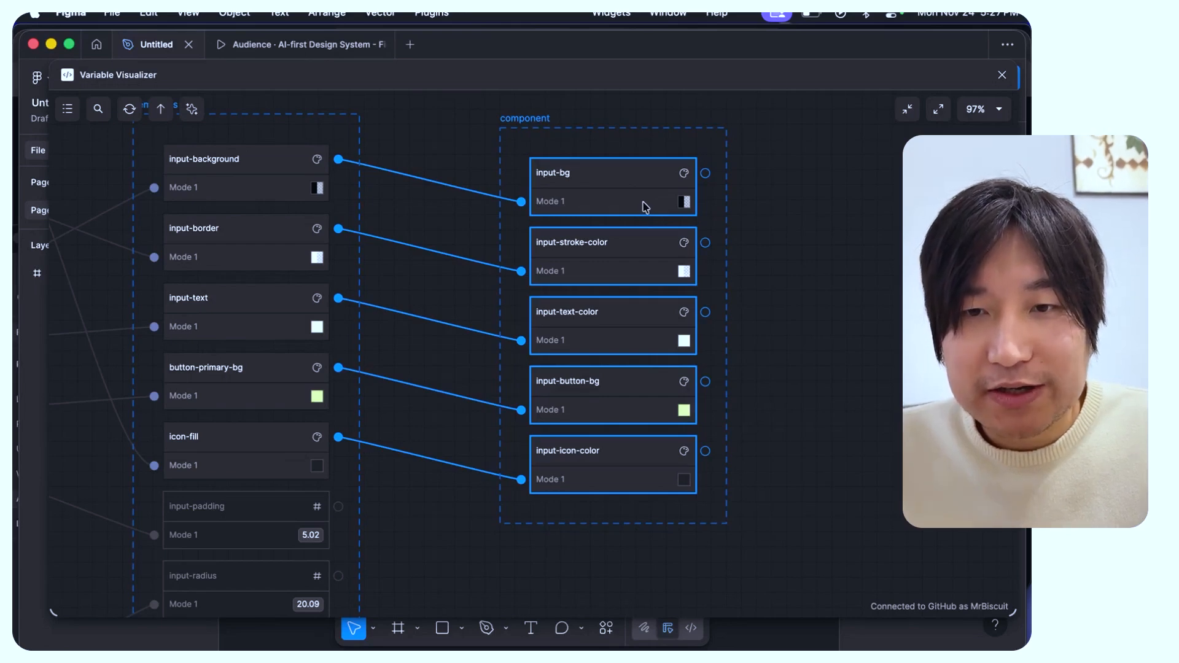
right_click(648, 203)
left_click(669, 236)
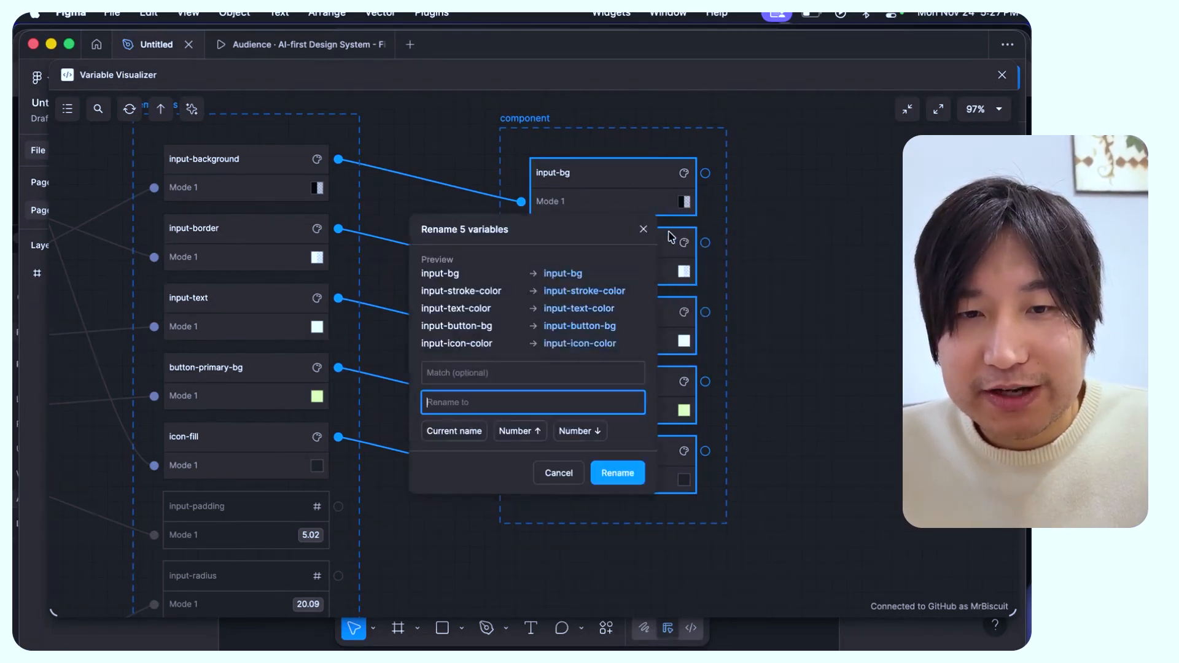
left_click(461, 371)
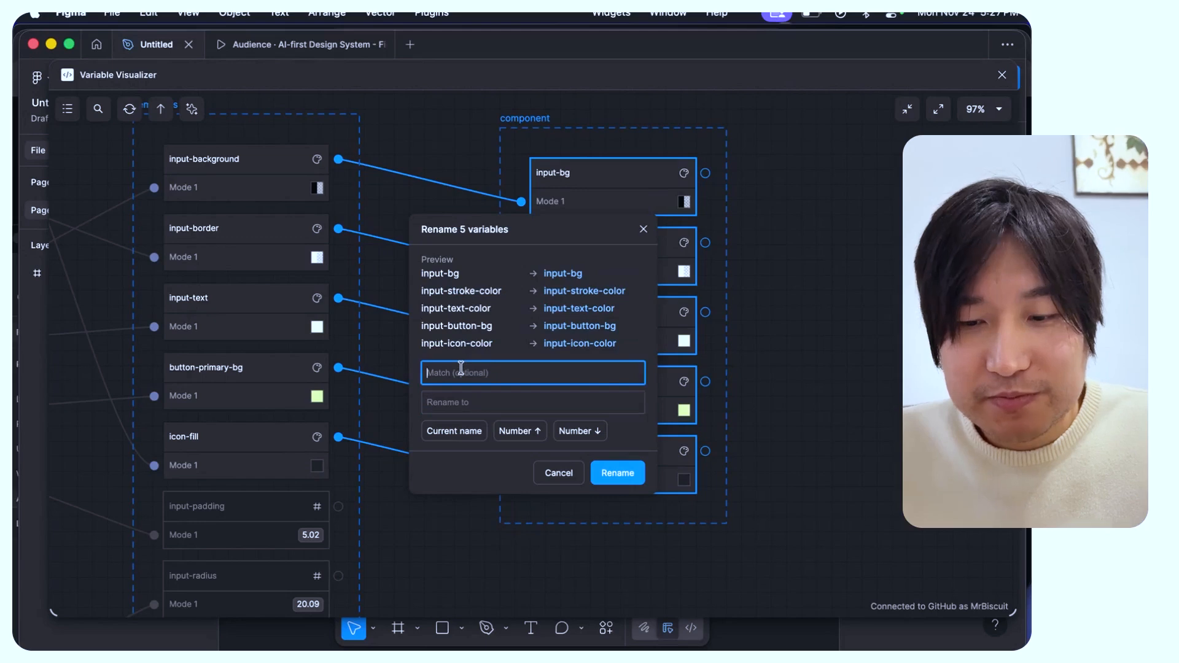
type("-")
key("Tab")
type("/")
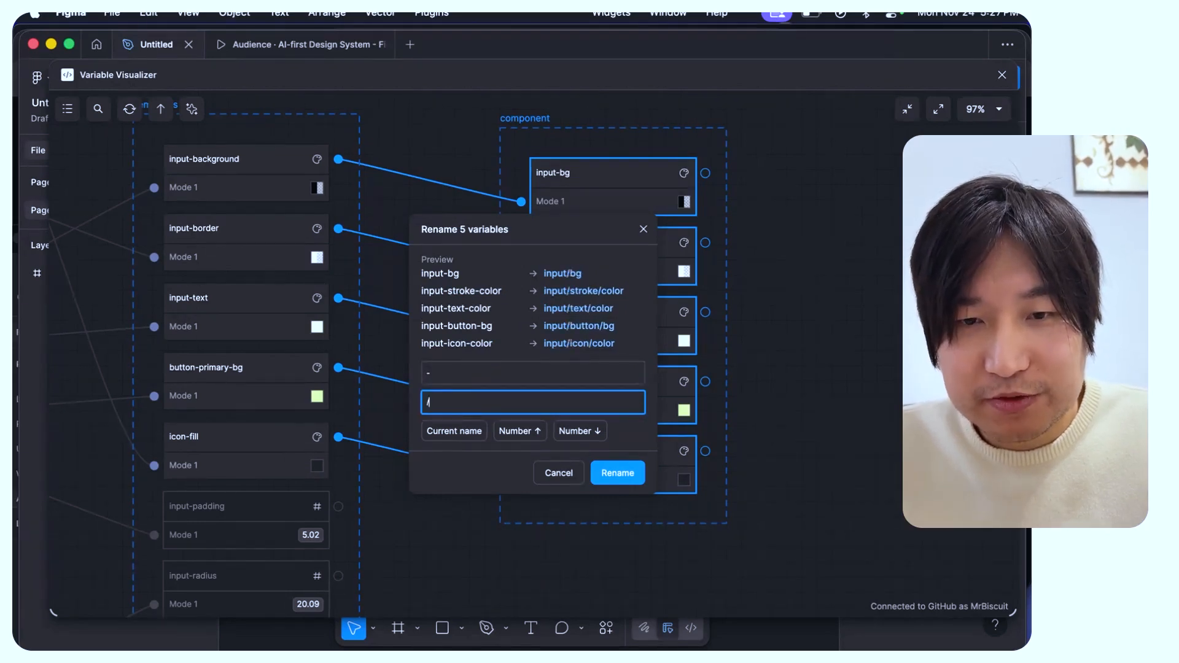
left_click(617, 473)
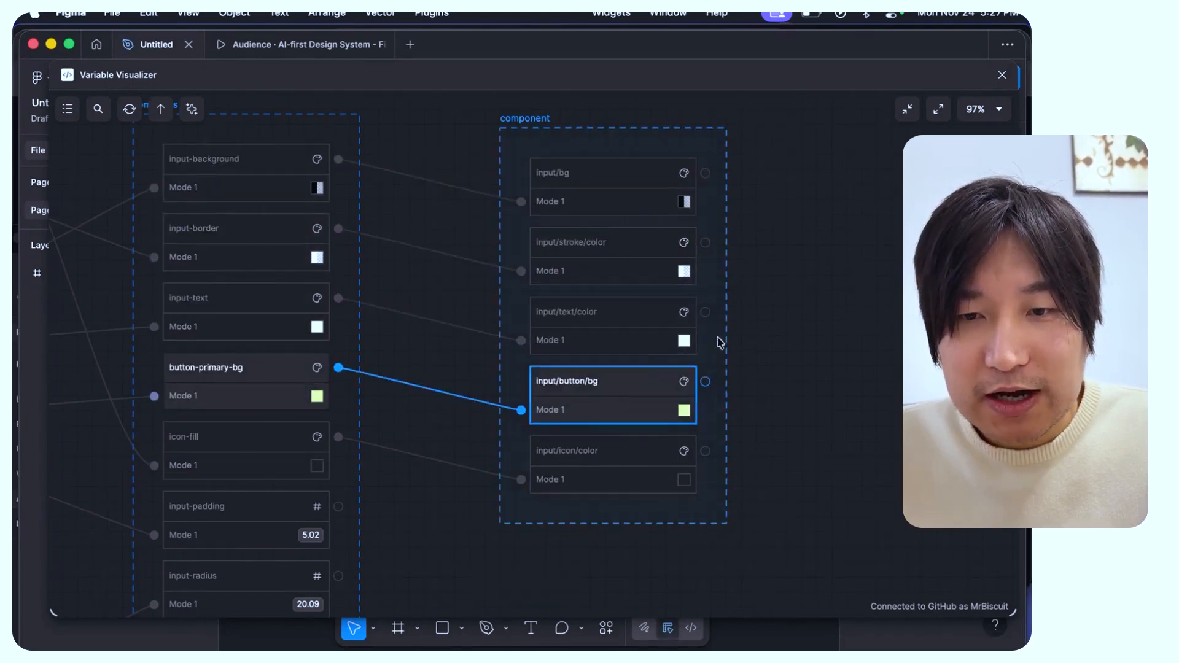
Step: Batch-rename the component collection's variables, replacing "bg" with "background", and check the new names in the graph
left_click(809, 366)
left_click_drag(793, 508, 623, 209)
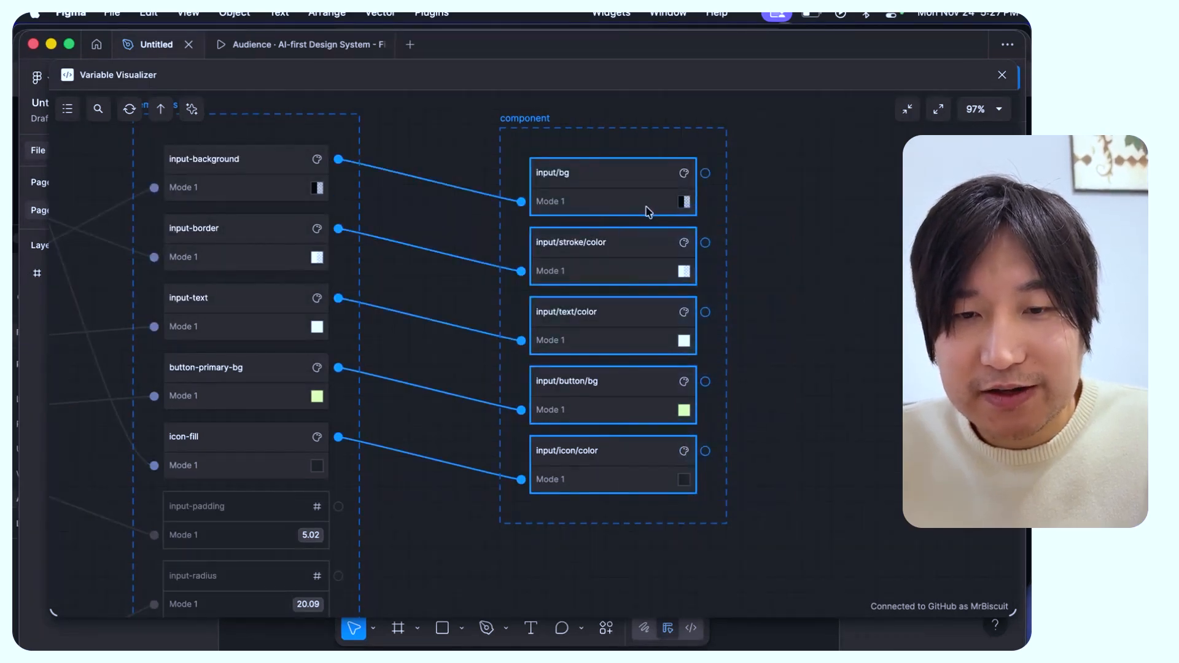
key("super+r")
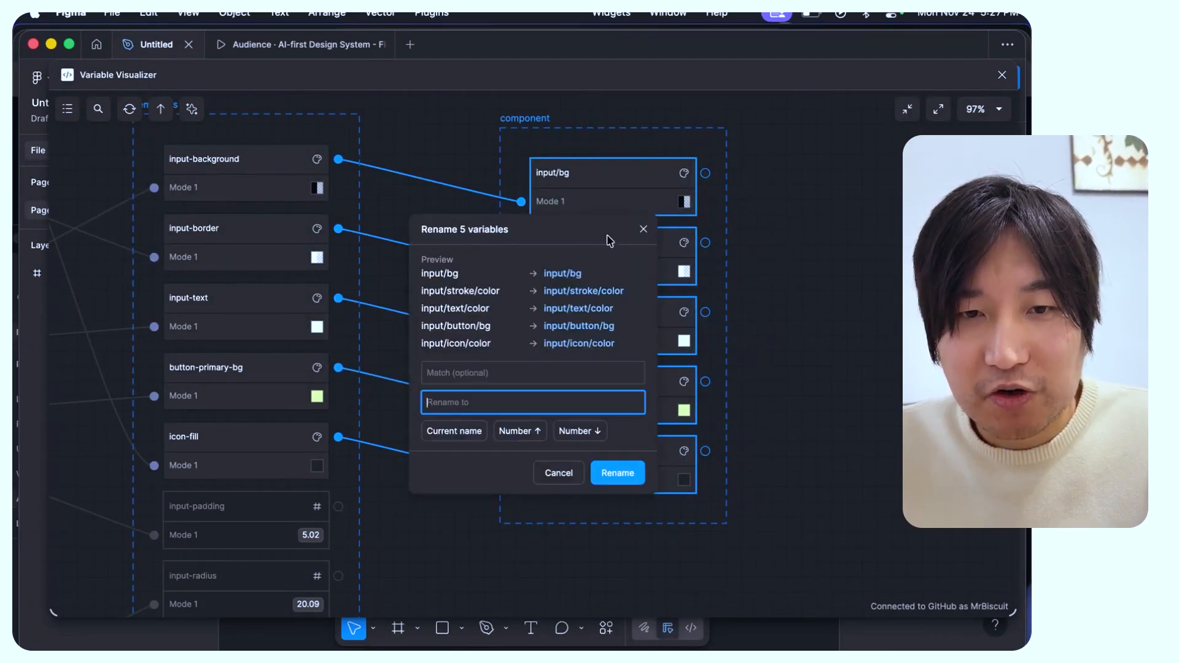
left_click(492, 375)
type("bg")
key("Tab")
type("background")
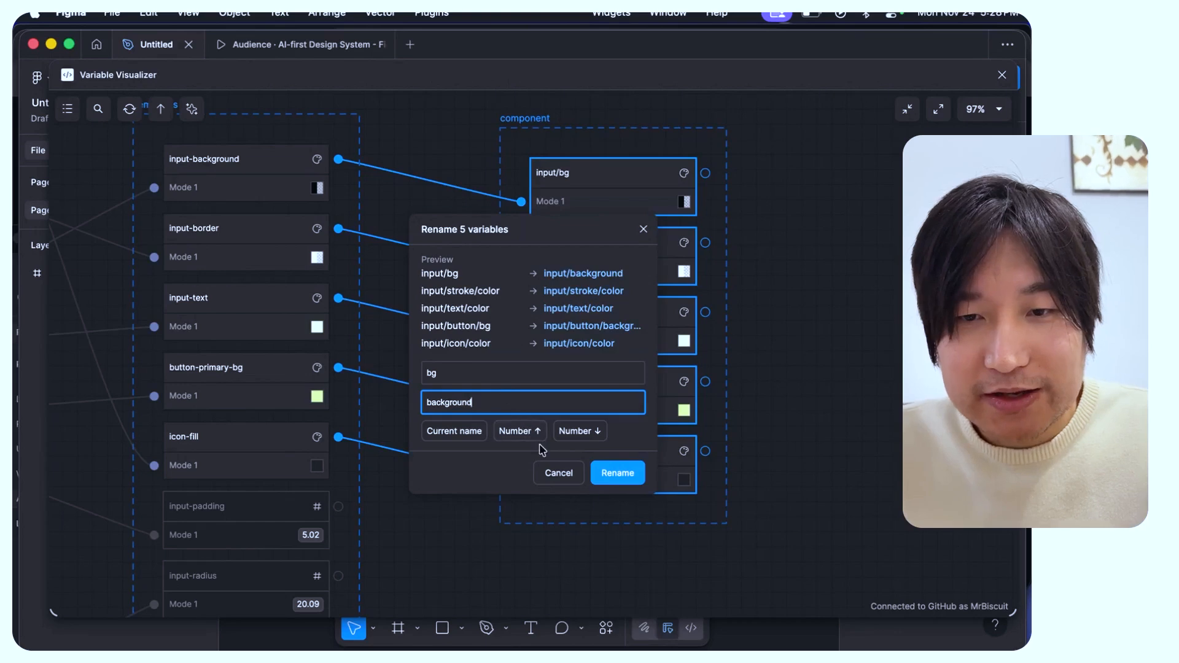
left_click(636, 486)
left_click(624, 384)
left_click(596, 172)
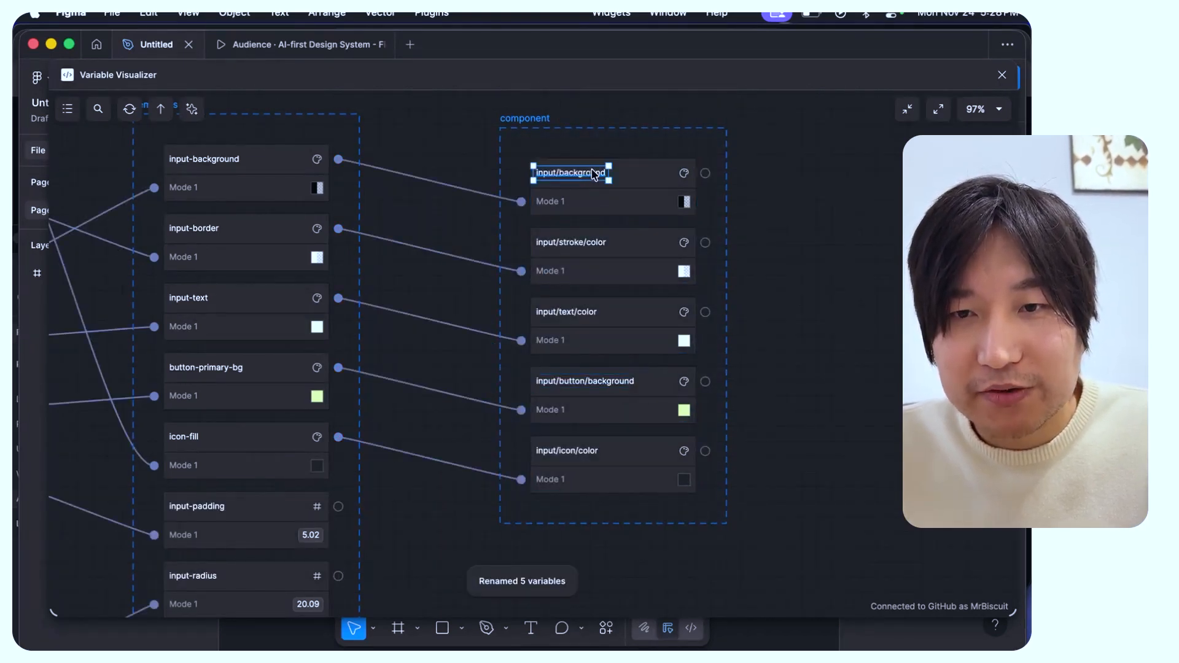
left_click(781, 239)
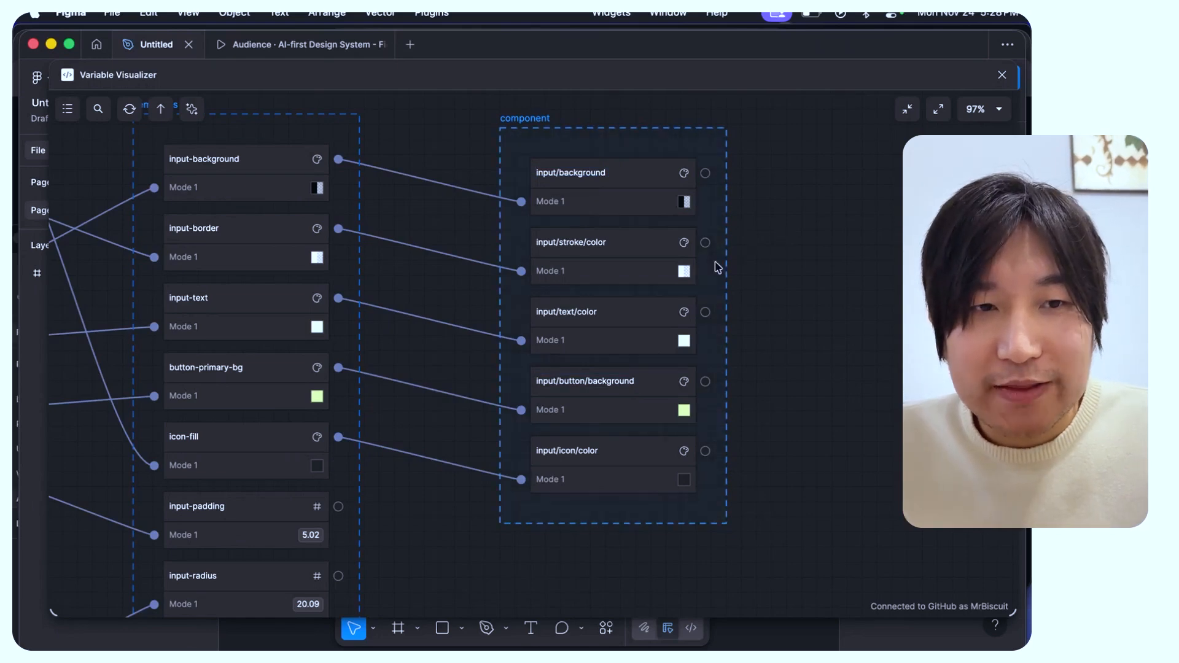
Step: Select the semantics collection, open the AI Assistant for it and move the assistant window aside to uncover the semantic variables
scroll(724, 265, "left", 8)
left_click(485, 273)
key("super+a")
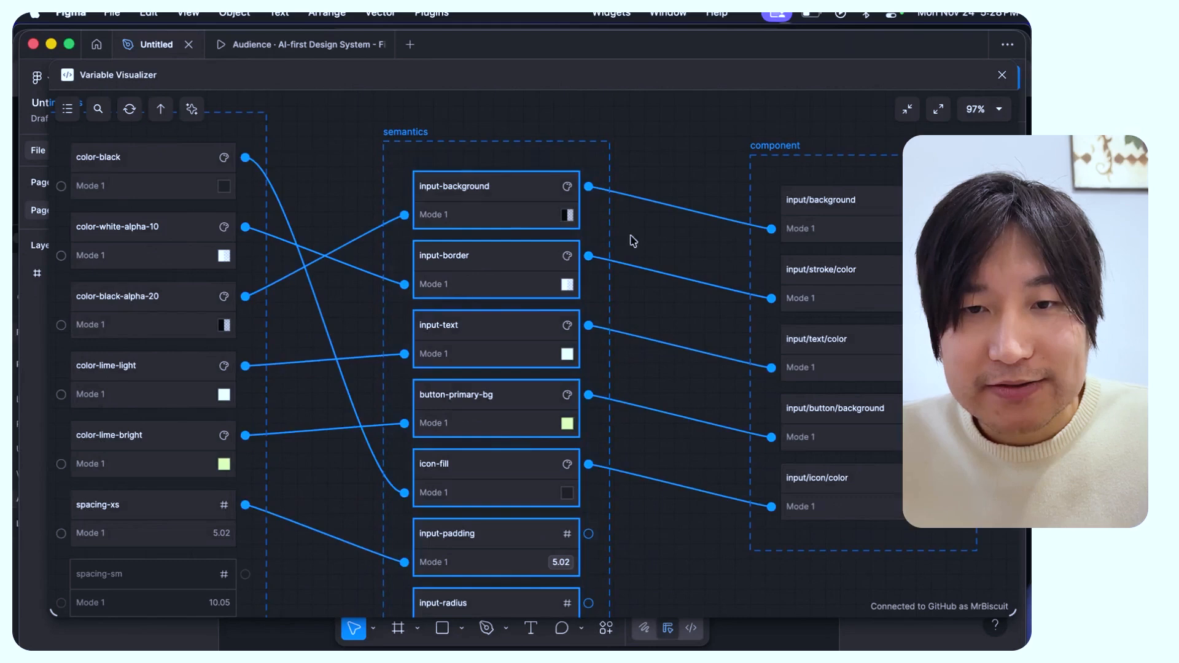
left_click(448, 158)
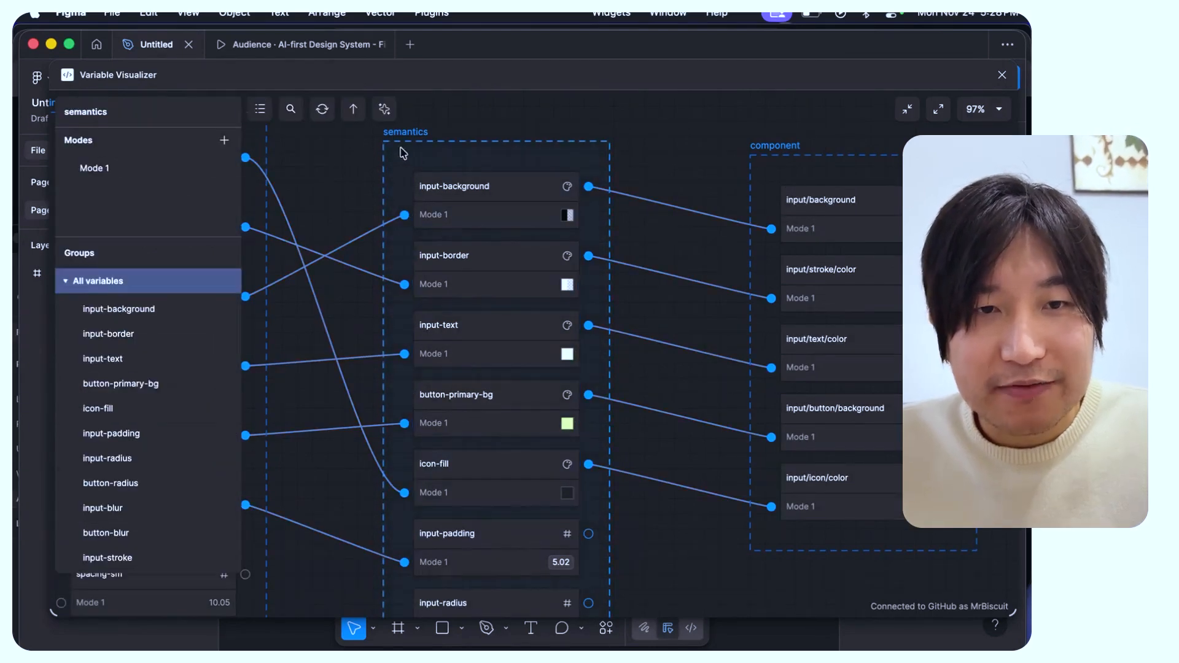
left_click(385, 109)
scroll(428, 141, "right", 3)
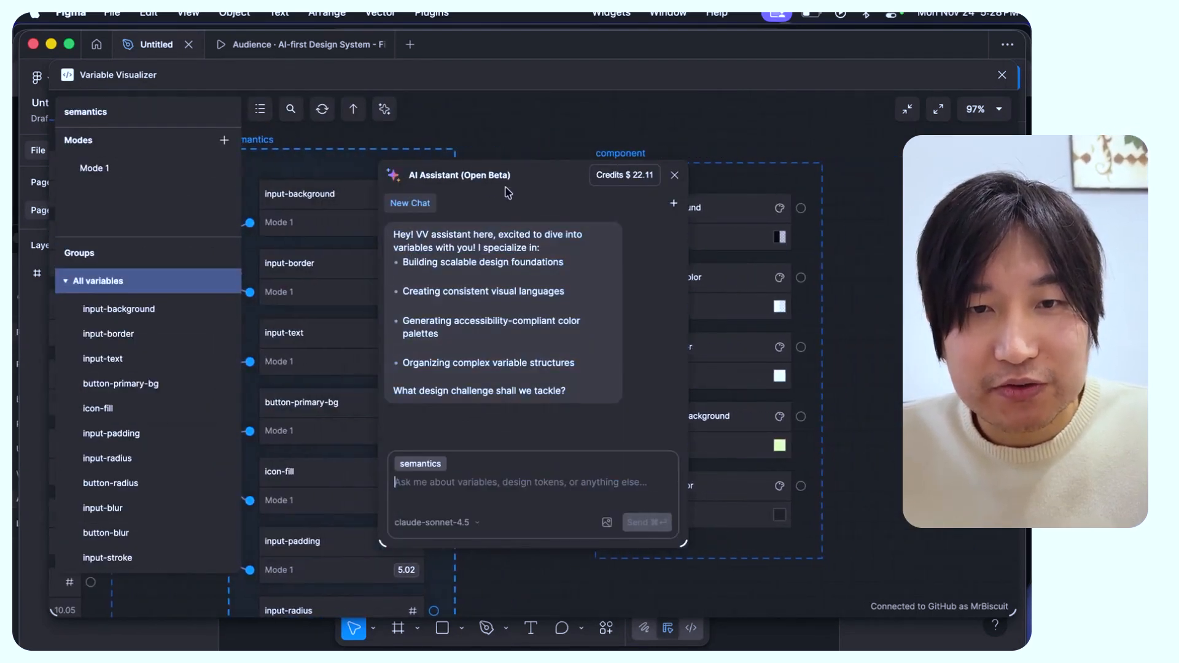
left_click_drag(507, 187, 637, 150)
scroll(462, 212, "down", 2)
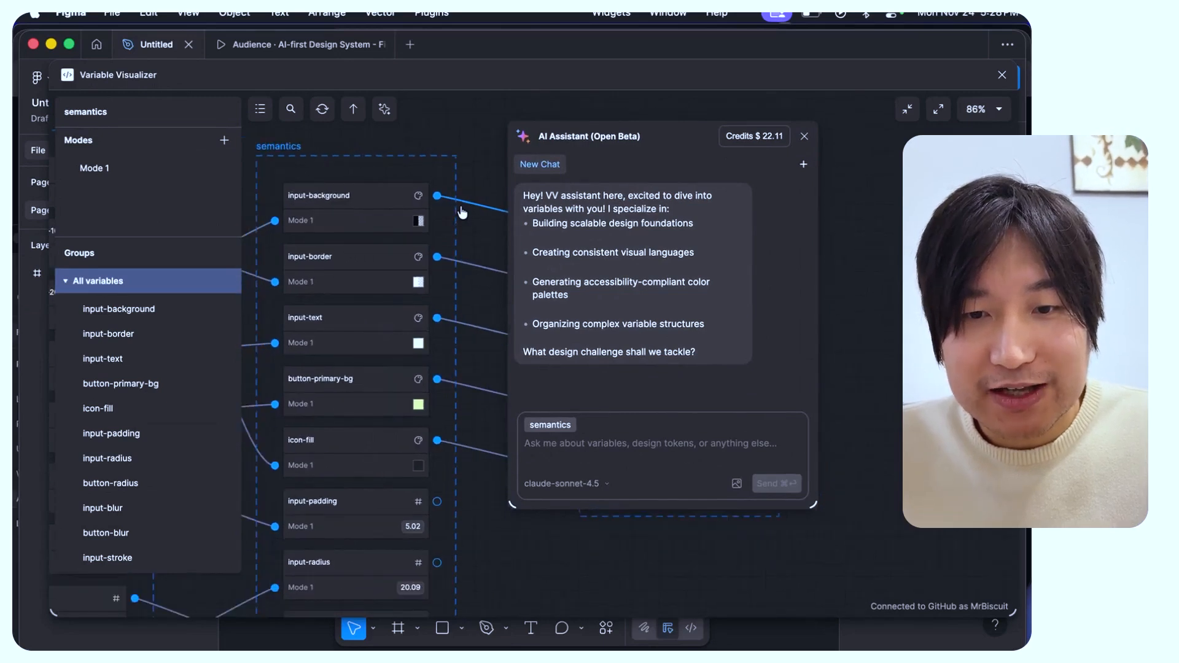
Step: Reselect the semantics collection and begin the assistant prompt "i would like to change the naming for all of these variable to be using css"
left_click(452, 134)
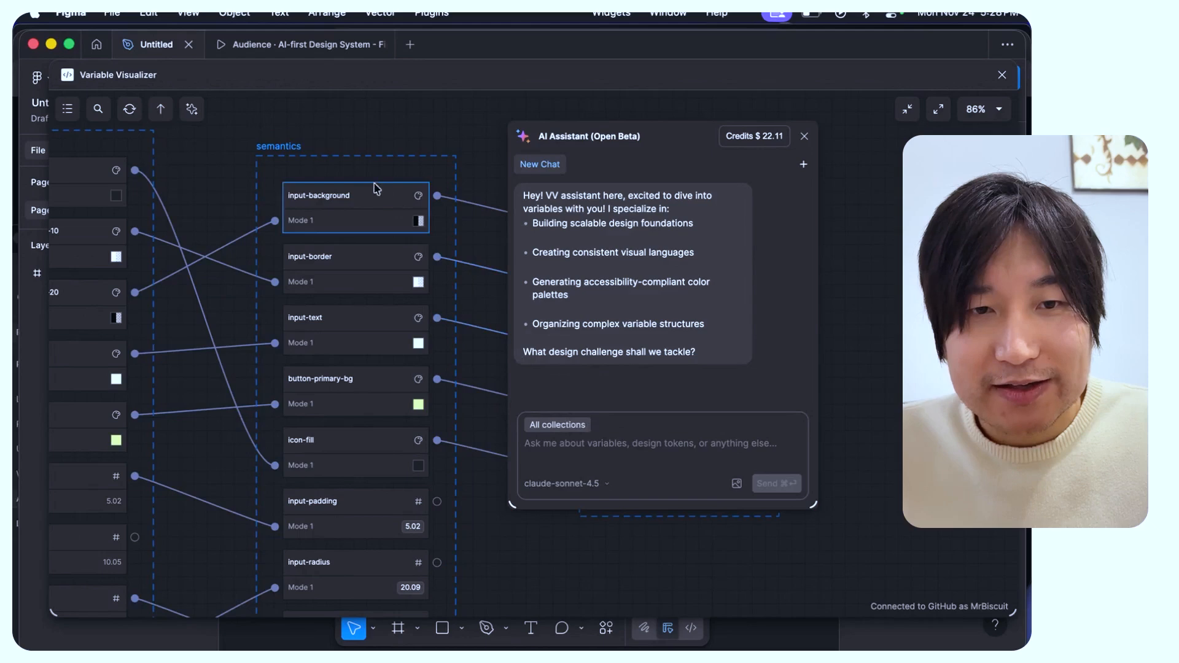
left_click(343, 173)
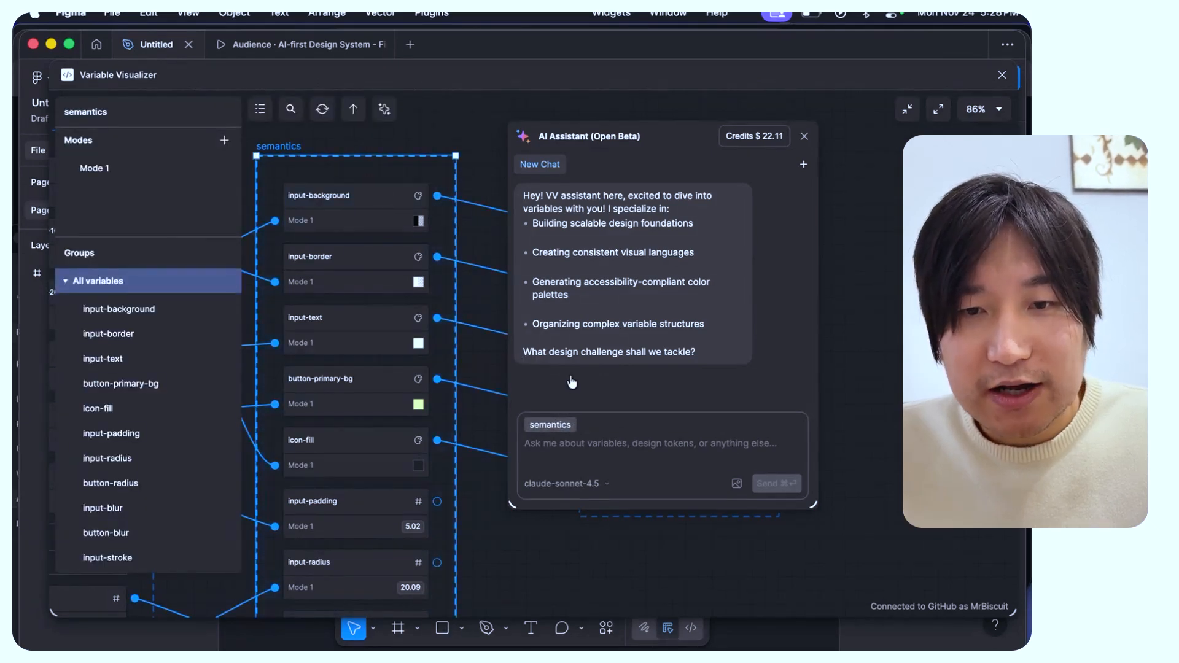
left_click(569, 441)
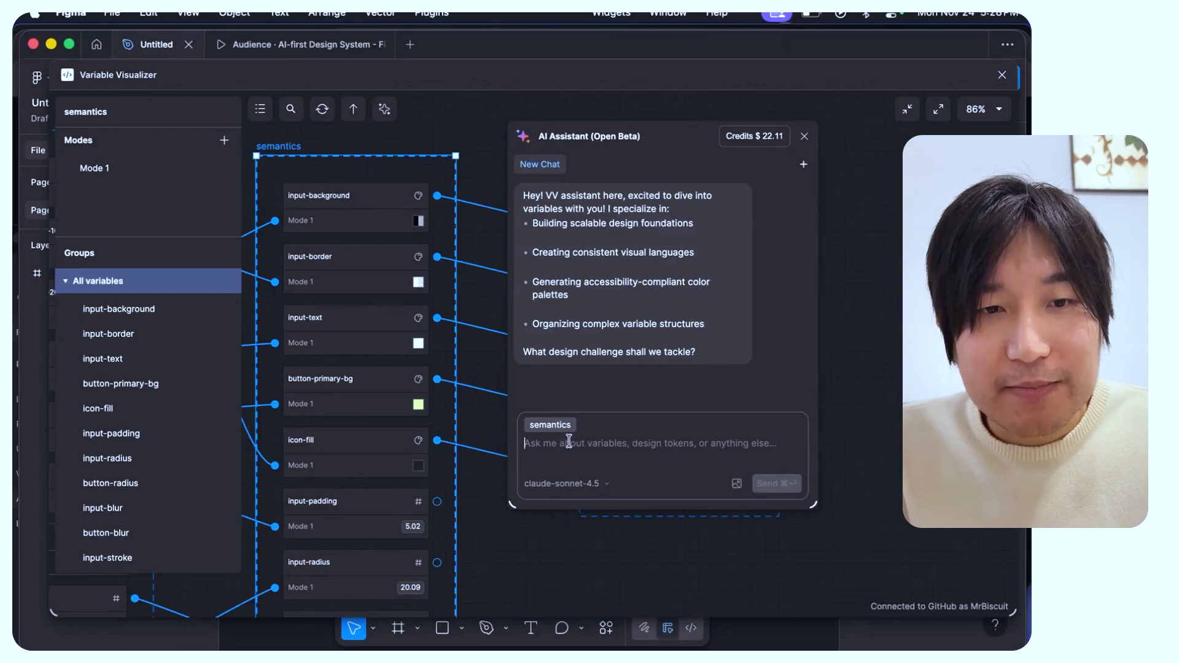
type("i would like to change the naming for all of these varirabl")
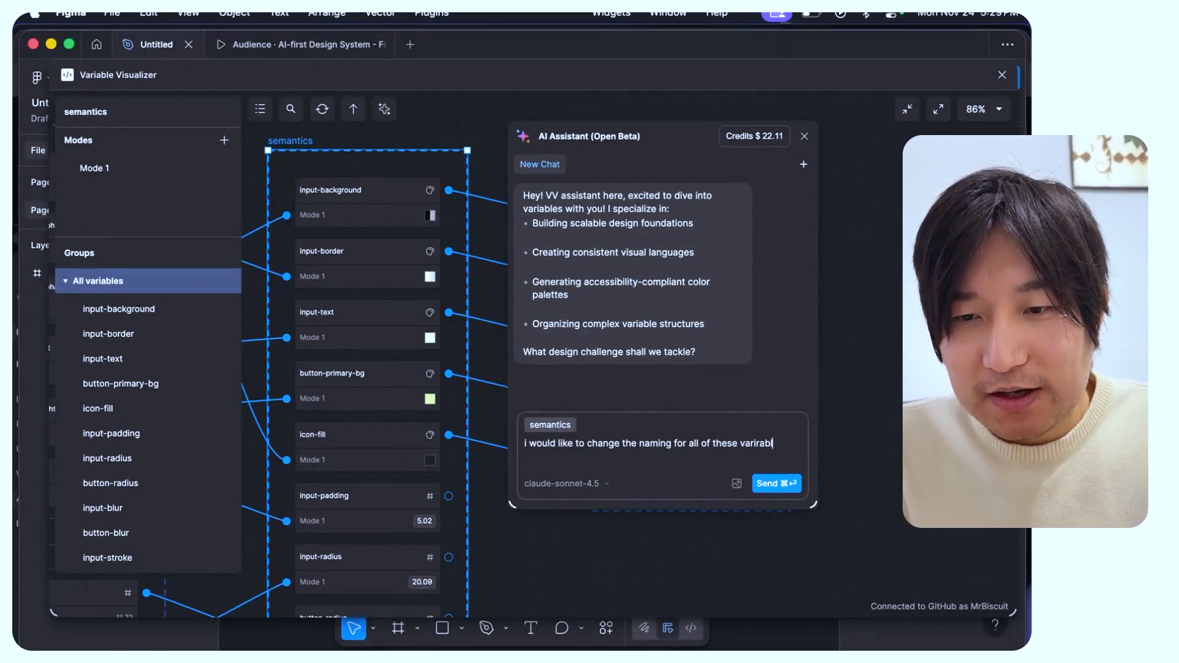
type("e to be")
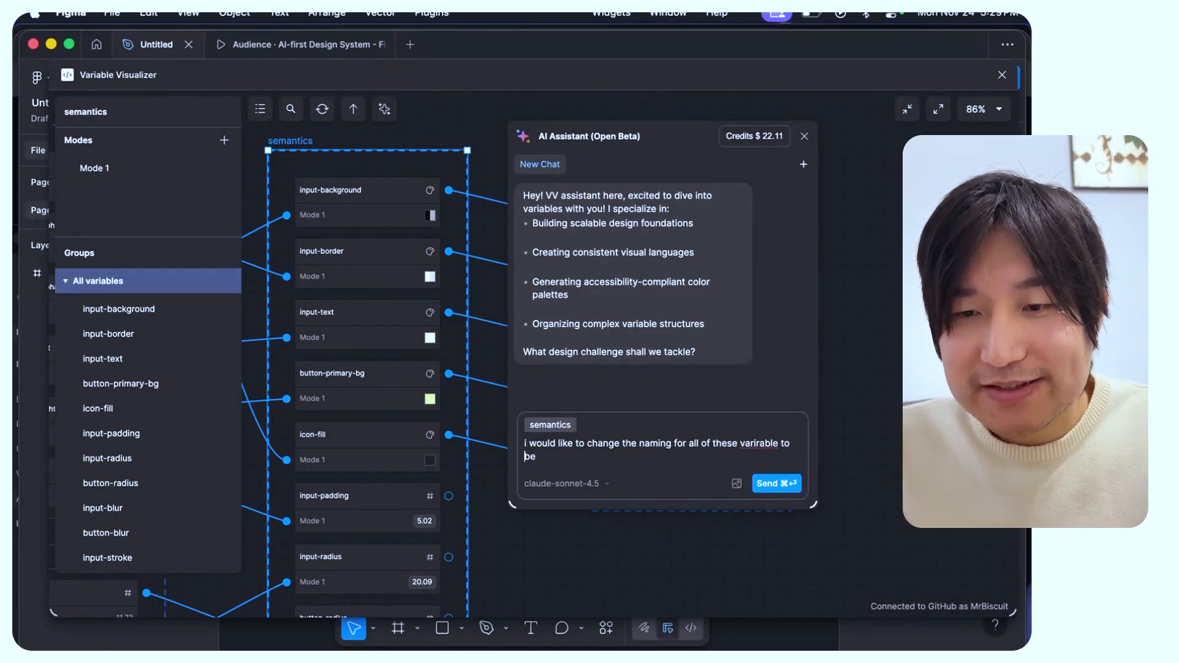
right_click(753, 449)
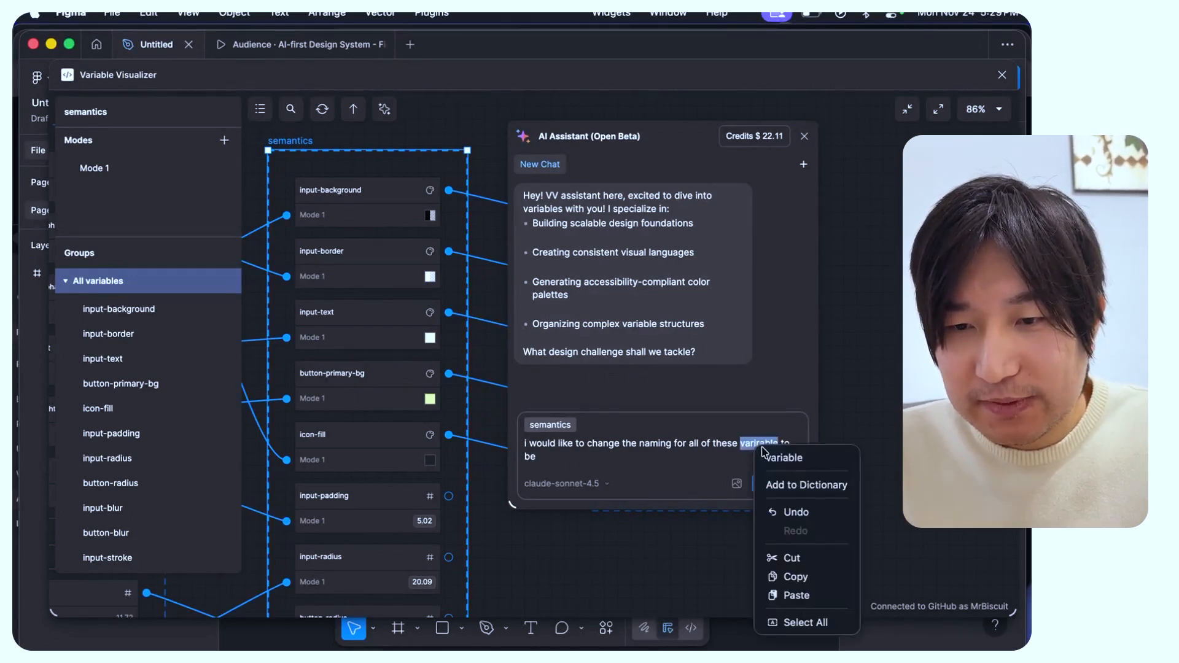
left_click(792, 461)
type("using css")
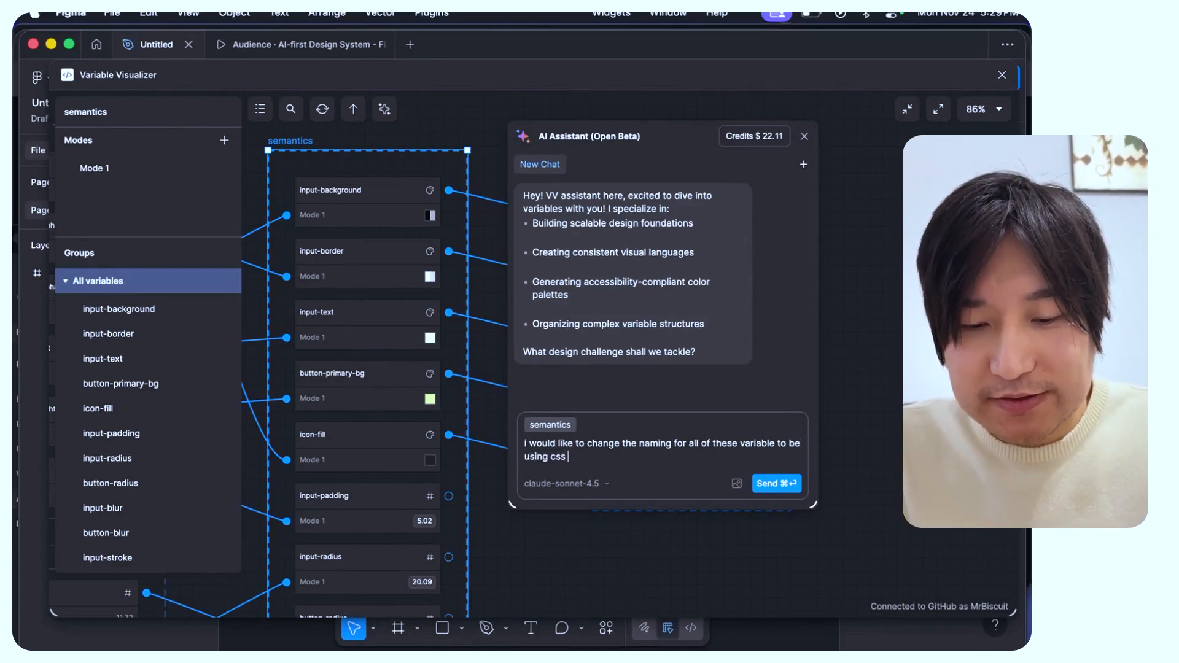
Step: Complete the prompt with "naming conventions so it's more understandable by devs", correcting its spelling, and send it to the assistant
type(" naming convensions so it's more")
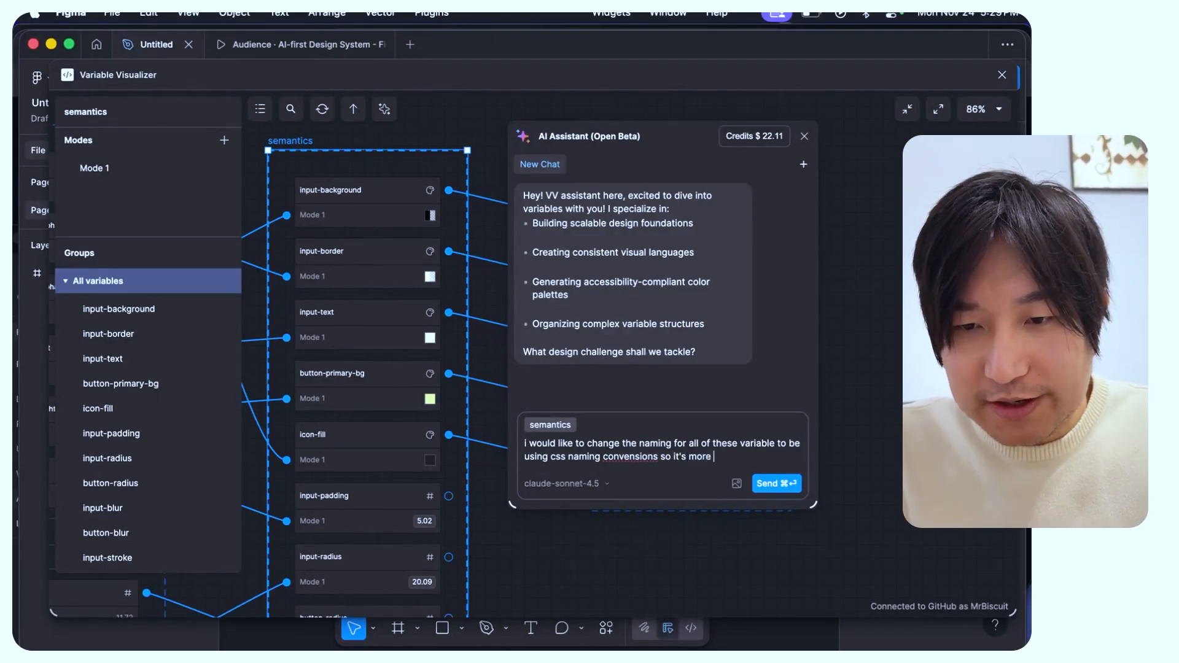
type(" underst devs")
right_click(752, 447)
left_click(759, 452)
right_click(622, 447)
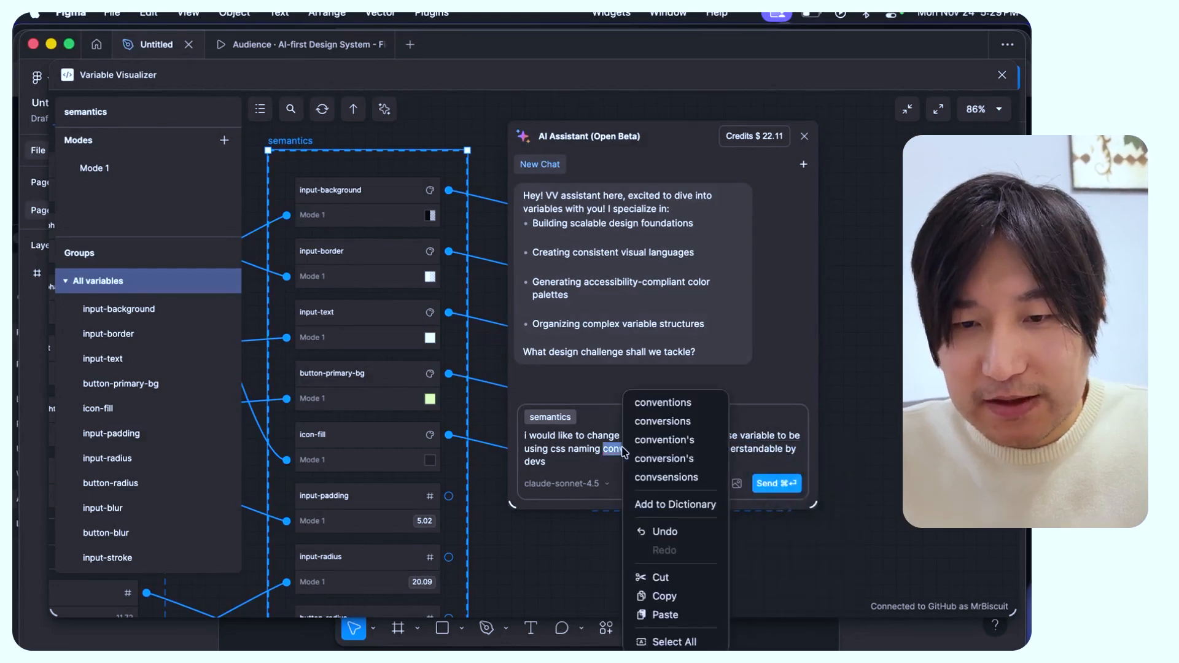
left_click(657, 408)
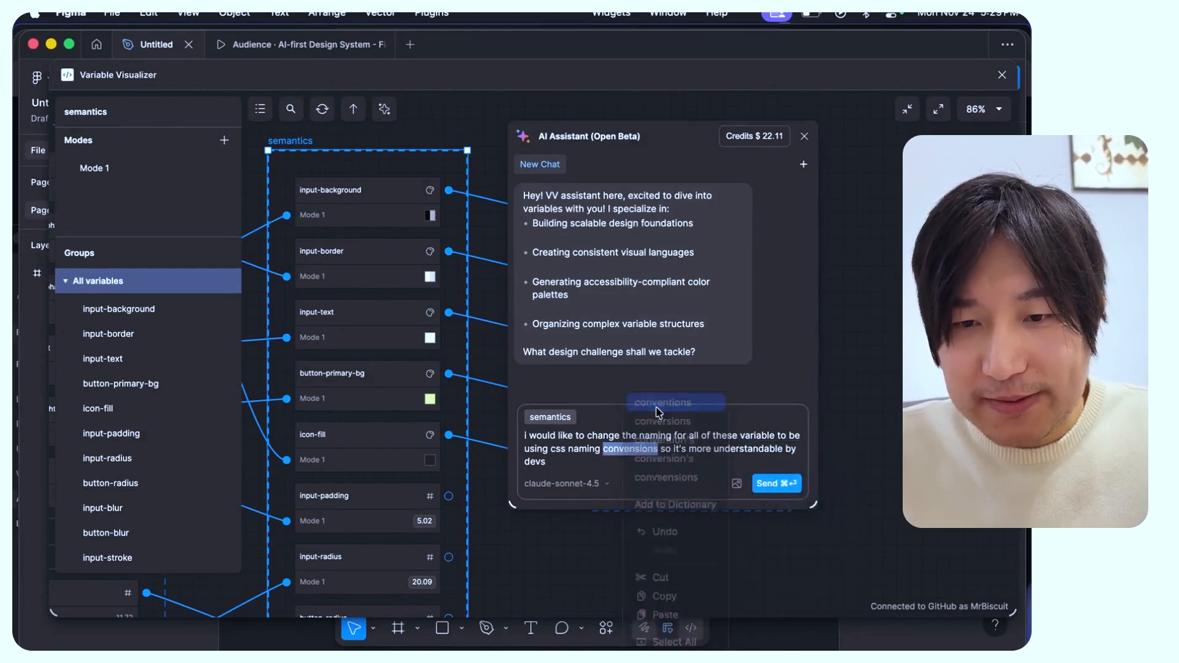
left_click(769, 484)
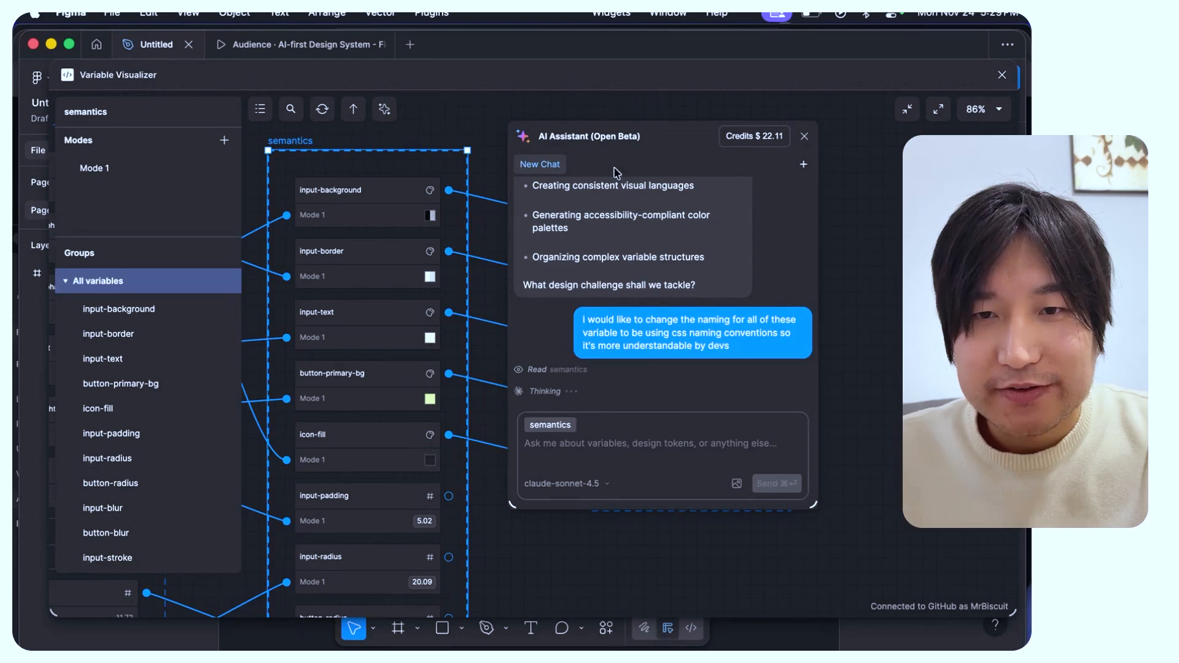
Step: Review the assistant's list of CSS-style renames and move its window aside to uncover the graph and the incoming changes
left_click_drag(639, 142, 640, 119)
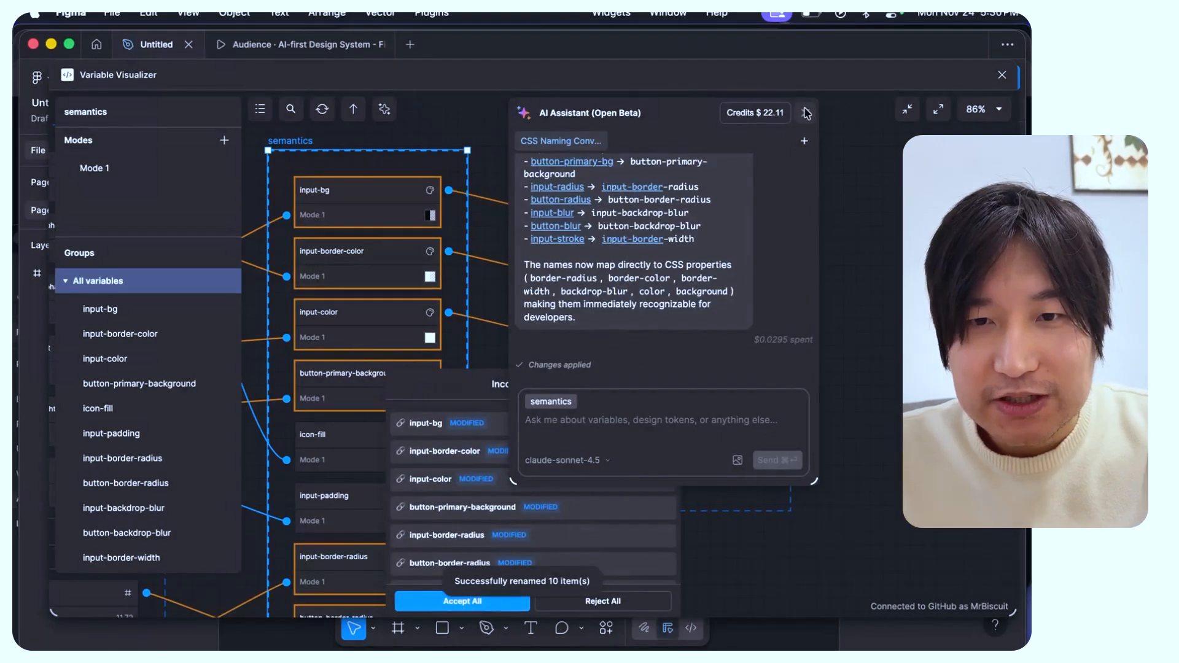
scroll(677, 242, "up", 3)
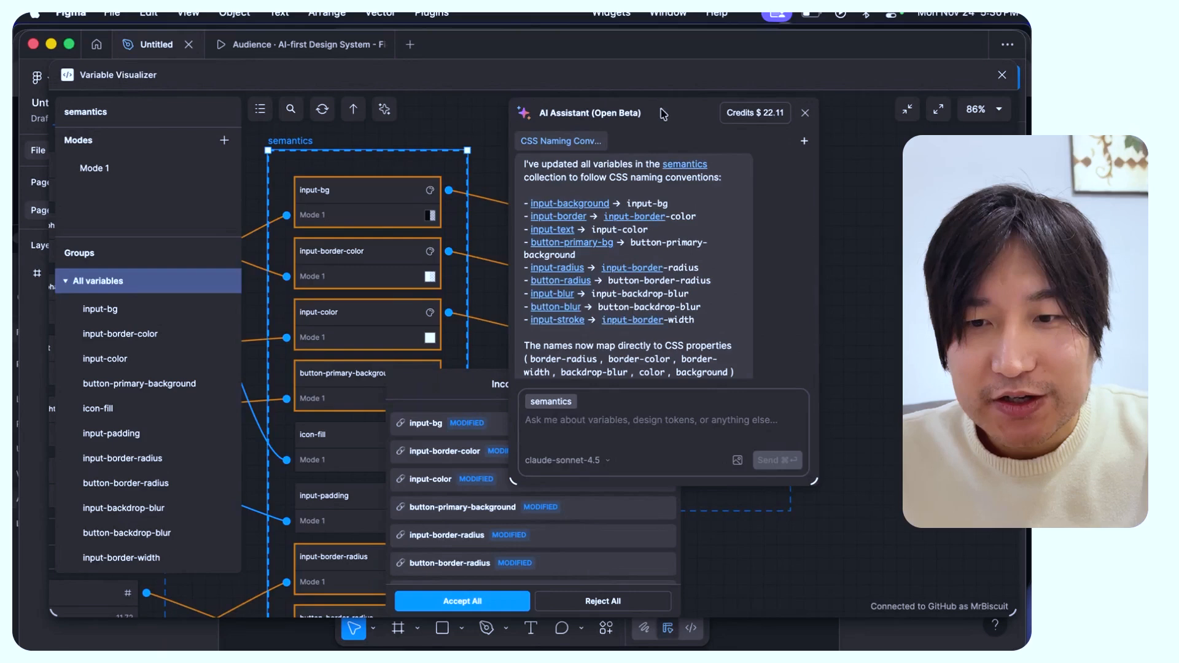
left_click_drag(666, 108, 865, 117)
scroll(482, 344, "down", 2)
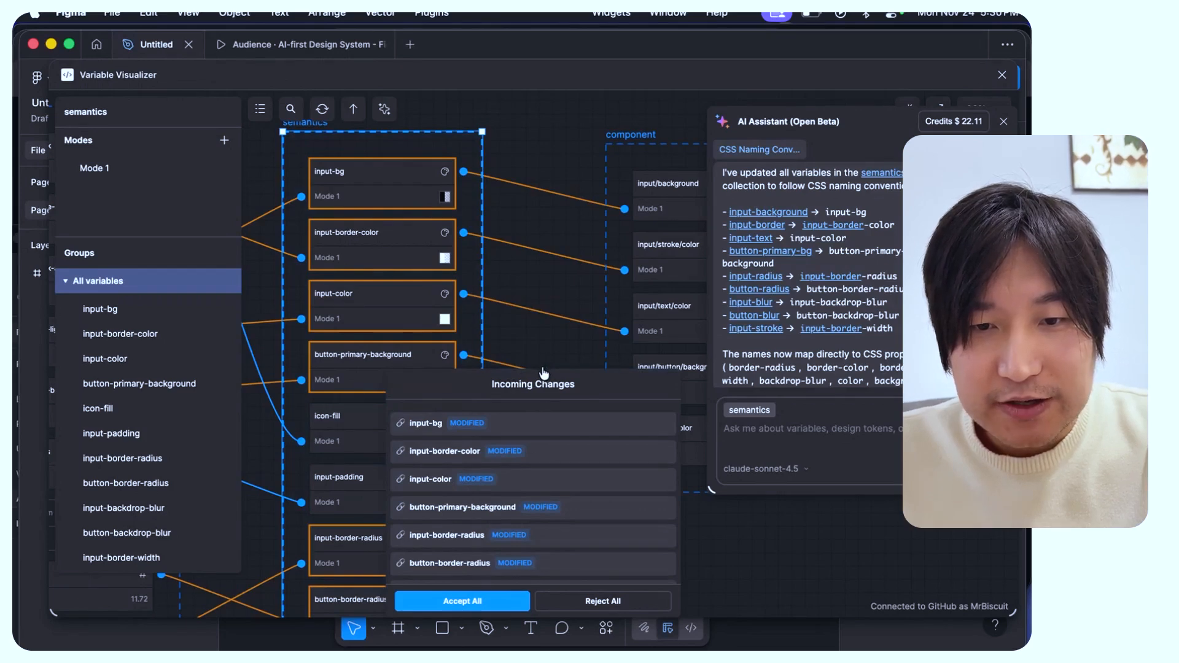
Step: Enlarge the Incoming Changes list, review the modified semantics variables in the graph and accept all changes
left_click_drag(543, 370, 593, 284)
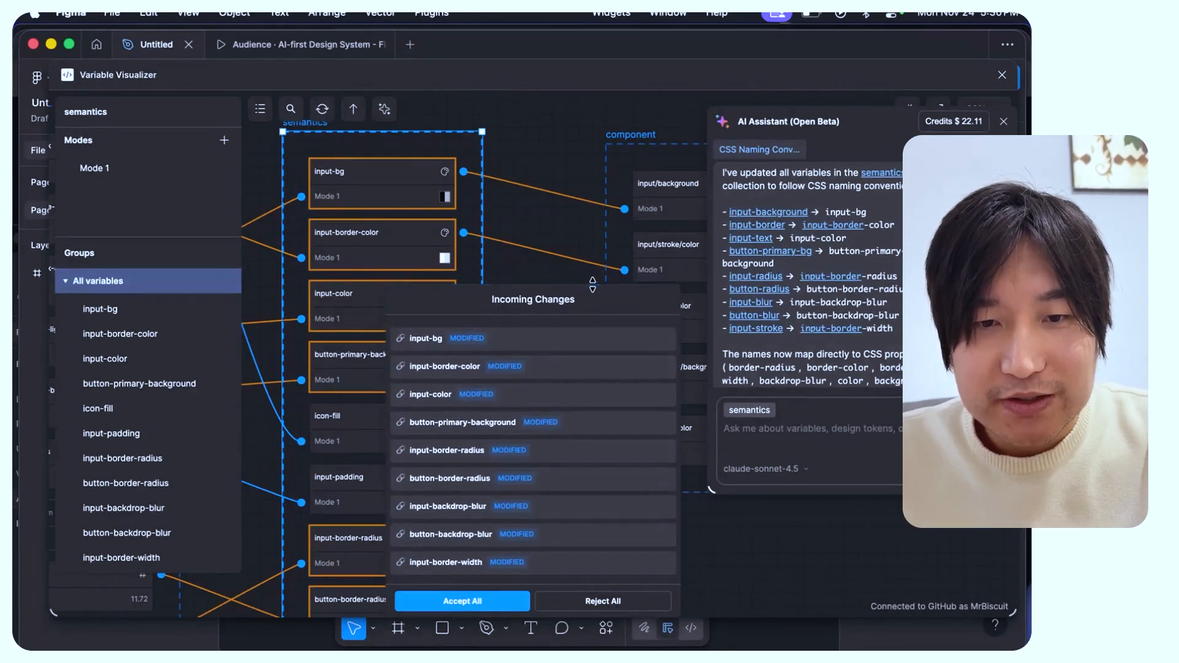
scroll(332, 431, "down", 8)
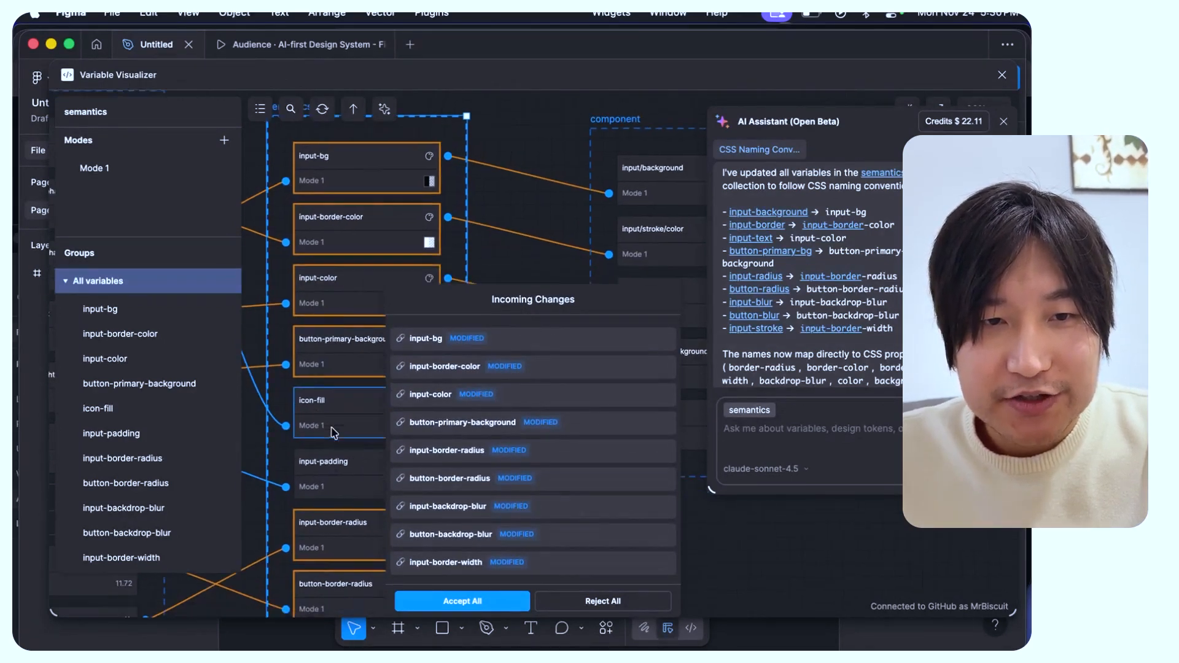
scroll(332, 432, "down", 7)
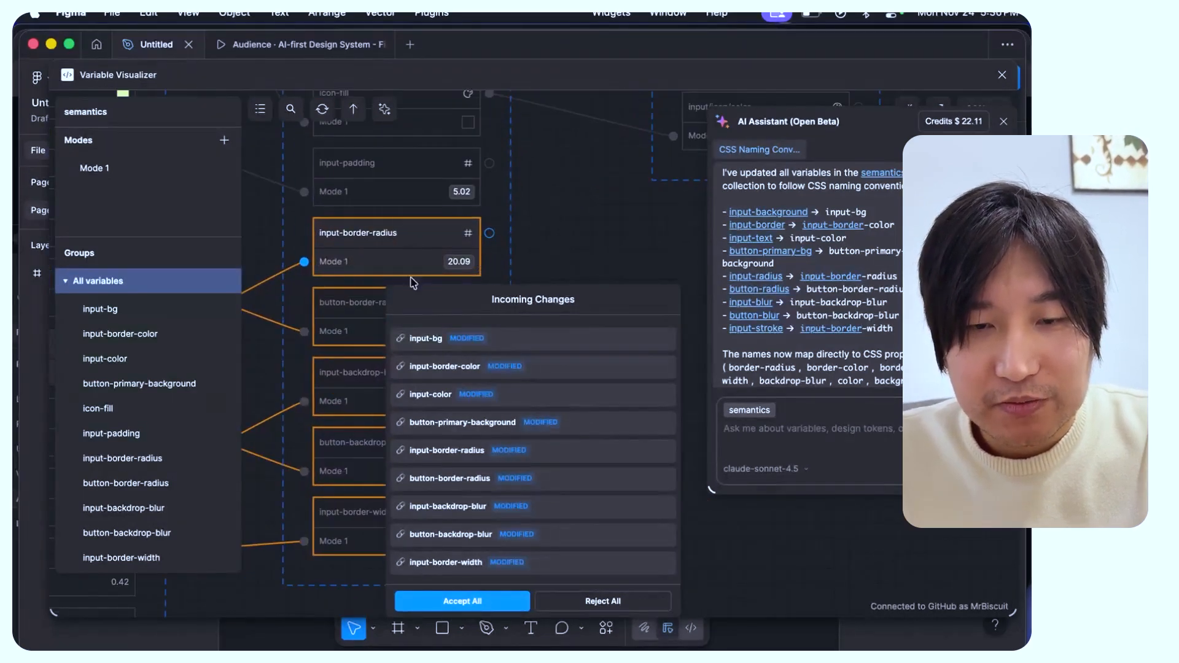
left_click(464, 599)
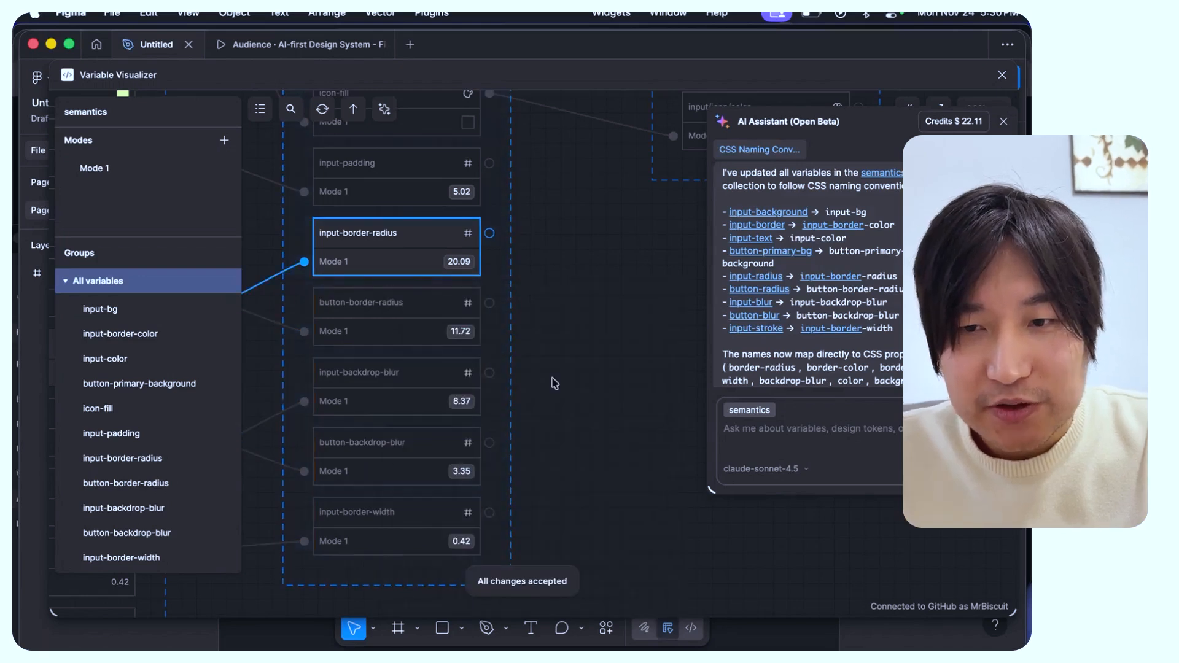
Step: Locate the variables linked as input-blur and input-stroke in the assistant's reply and check them in the graph
left_click(758, 307)
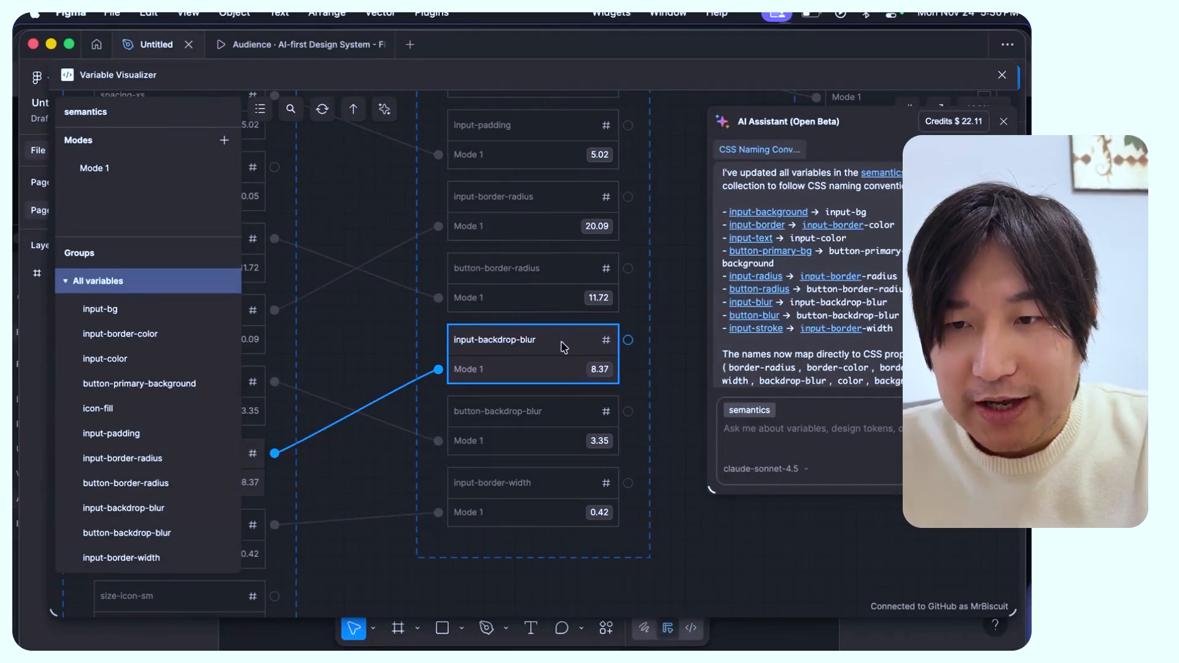
left_click(755, 335)
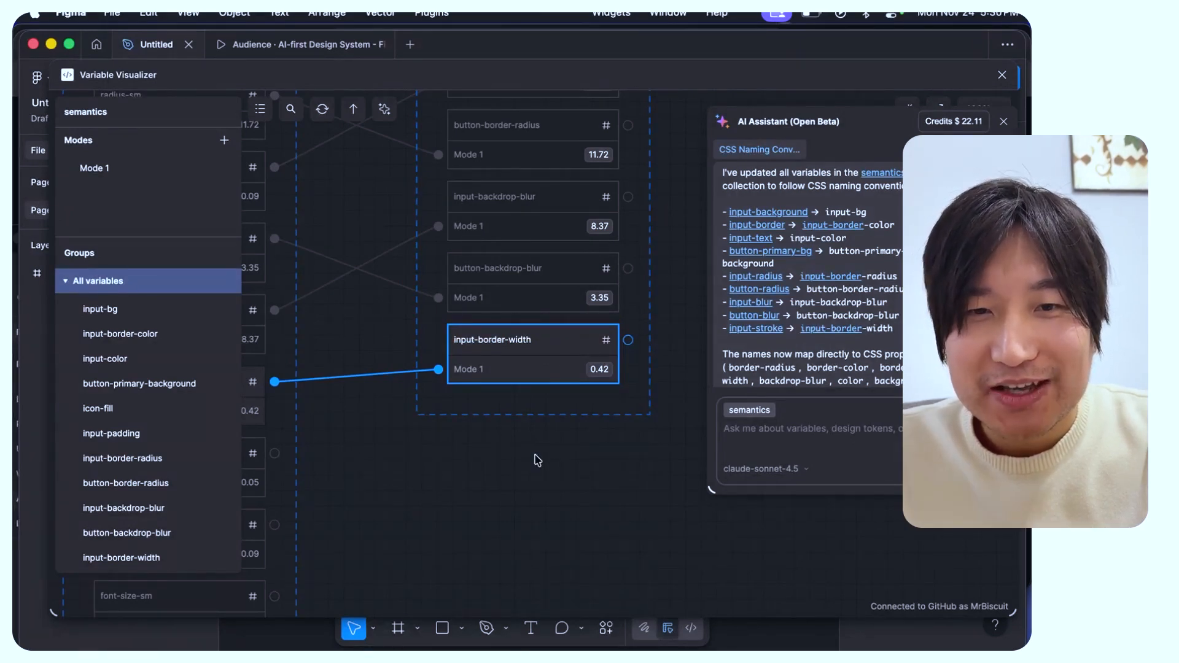
scroll(538, 461, "up", 2)
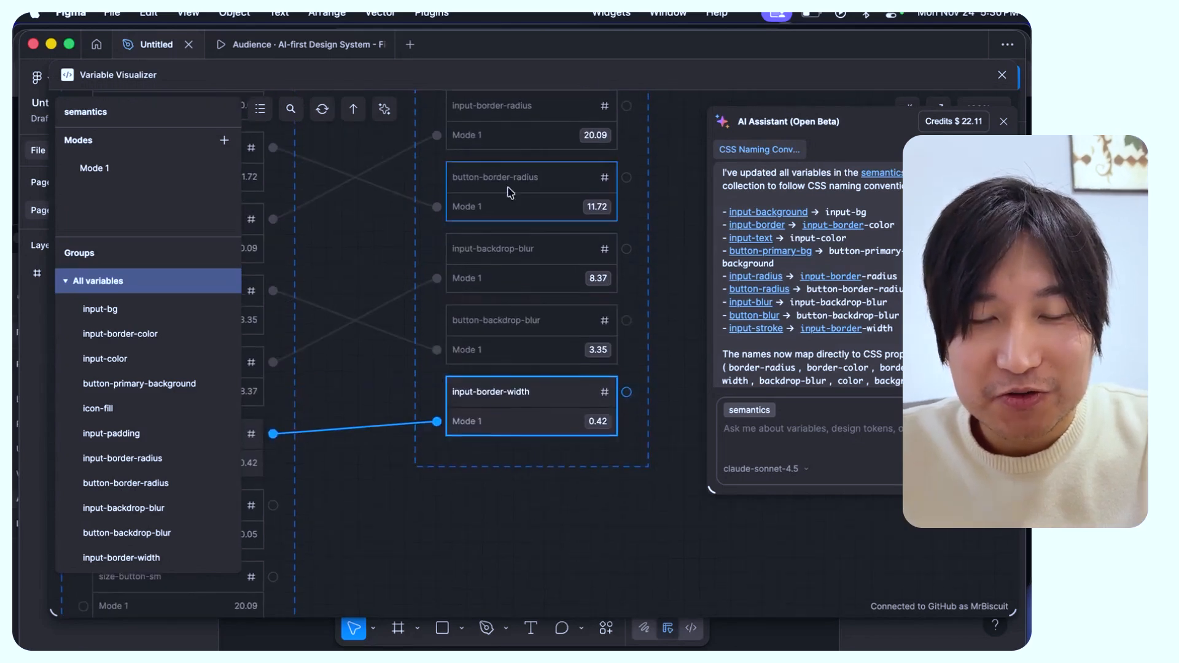
Step: Clear the selection and open the name of the button-border-radius variable for editing directly in the graph
left_click(685, 208)
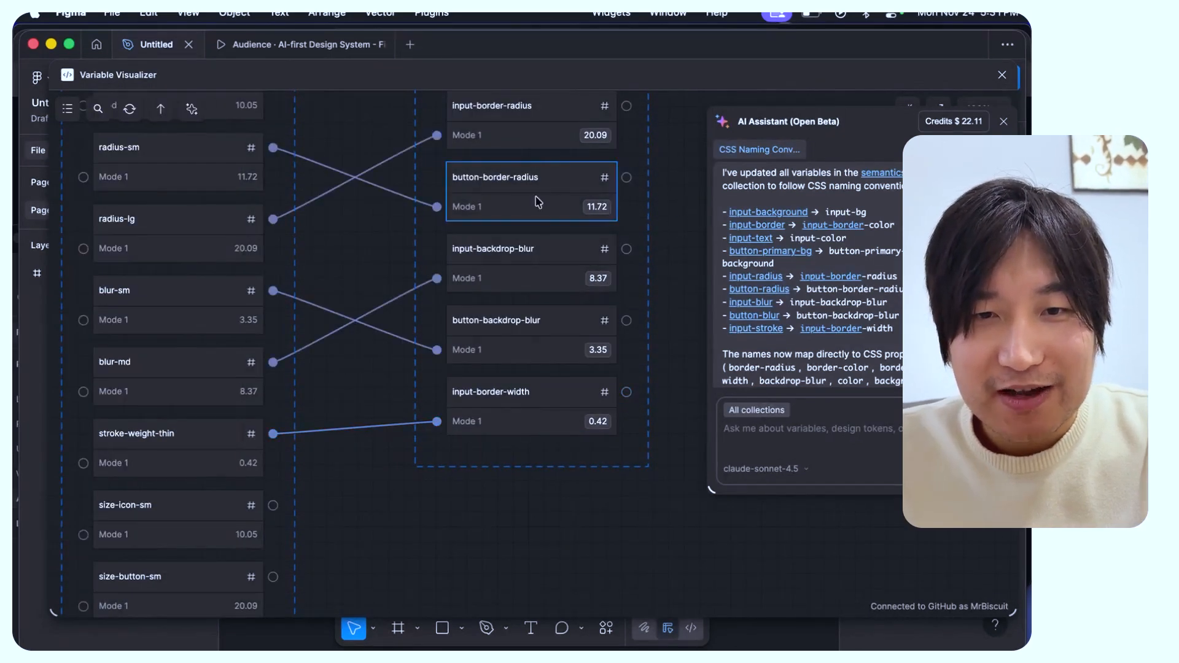
double_click(498, 178)
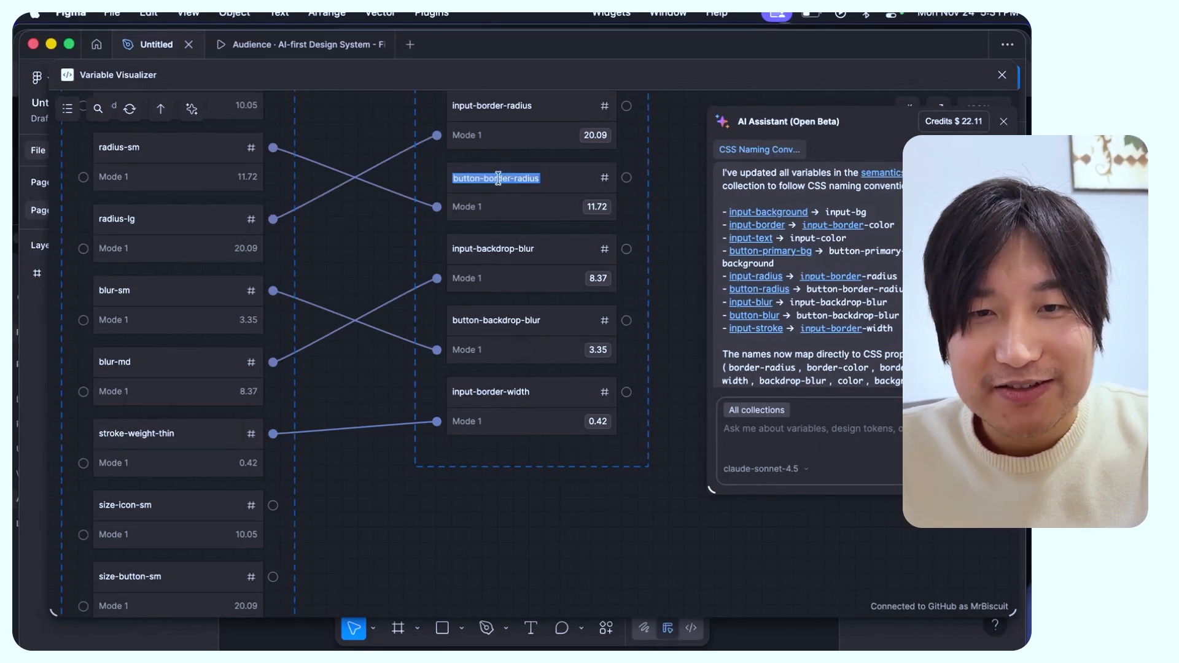
left_click(693, 209)
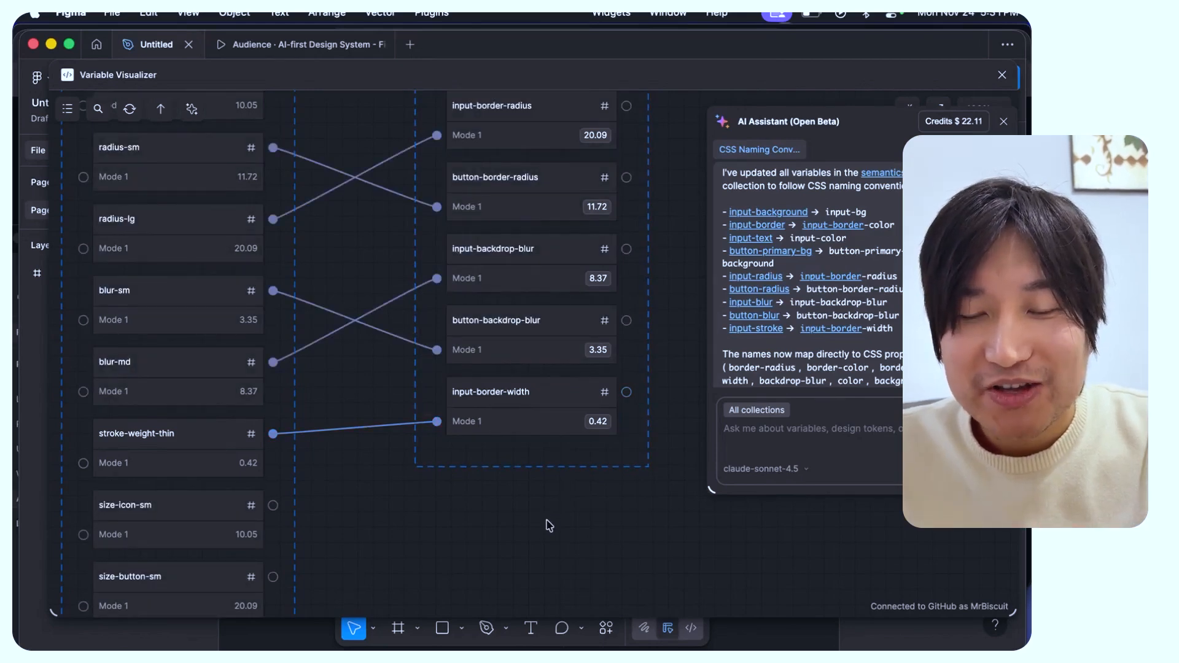
Step: Read through the assistant's rename summary and its explanation of how the names map to CSS properties
scroll(882, 295, "down", 2)
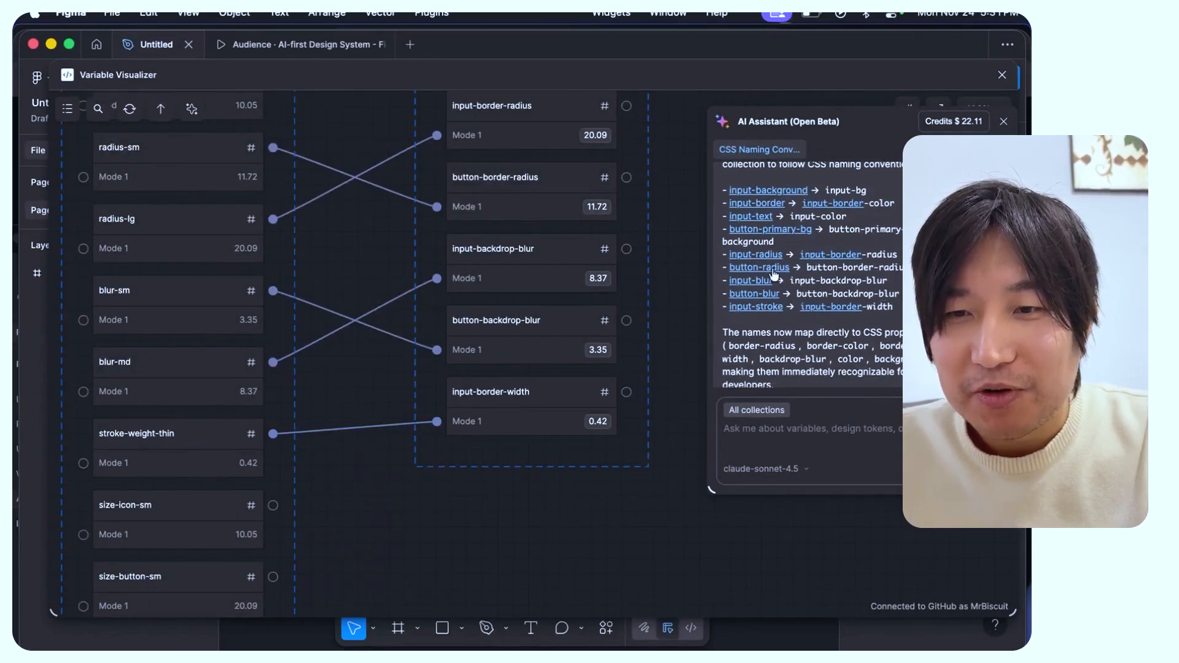
scroll(768, 310, "down", 3)
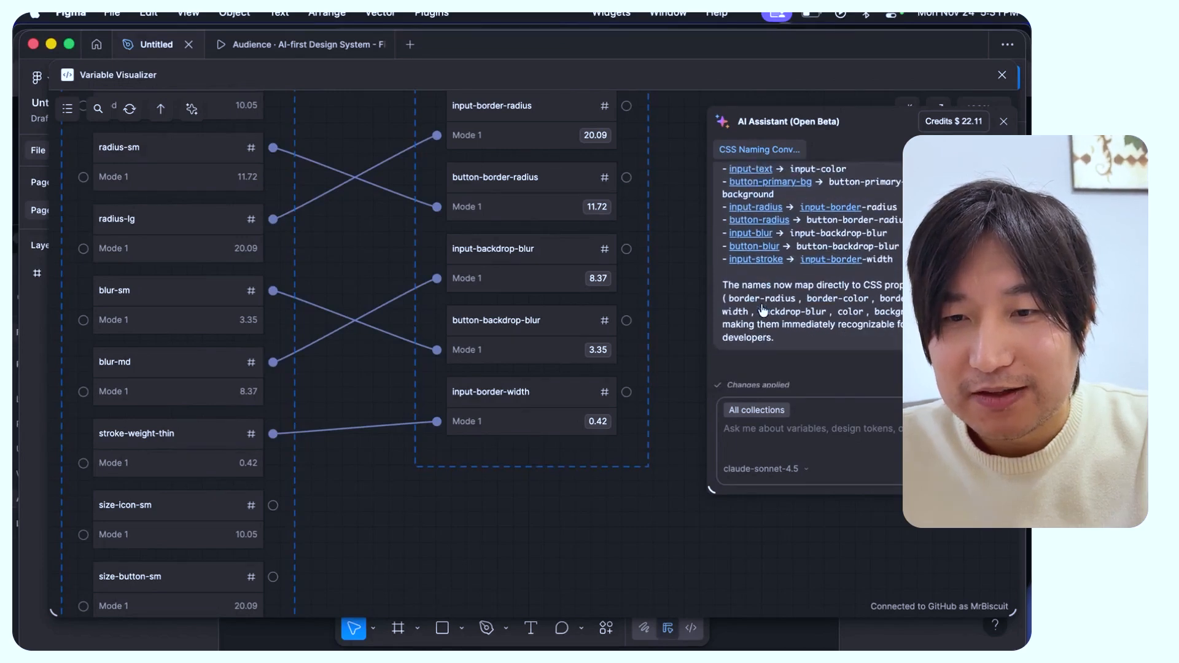
scroll(769, 318, "up", 2)
scroll(787, 319, "down", 1)
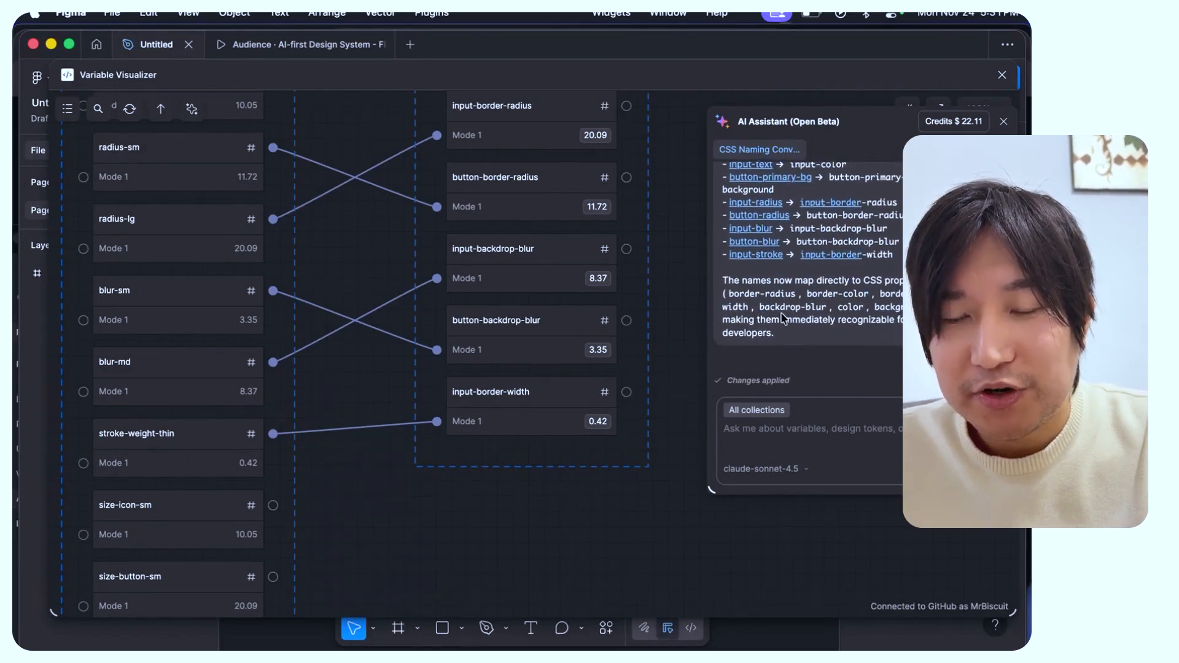
scroll(667, 302, "up", 5)
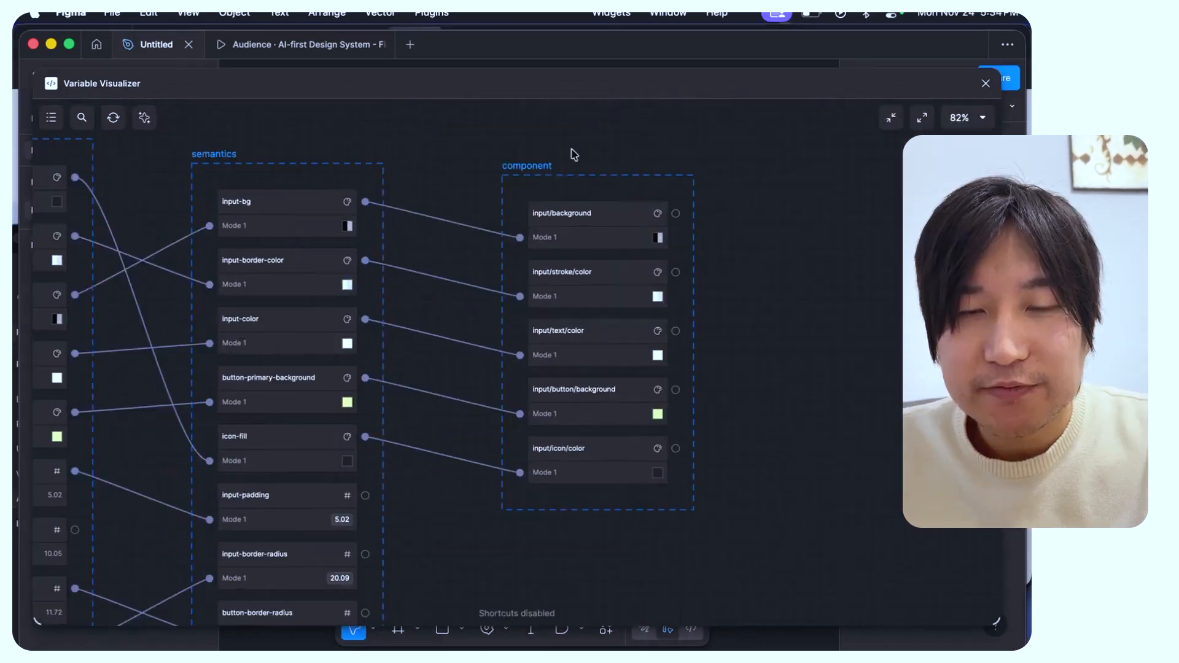
Step: Select the component collection and rename its only mode to "idle"
left_click(538, 180)
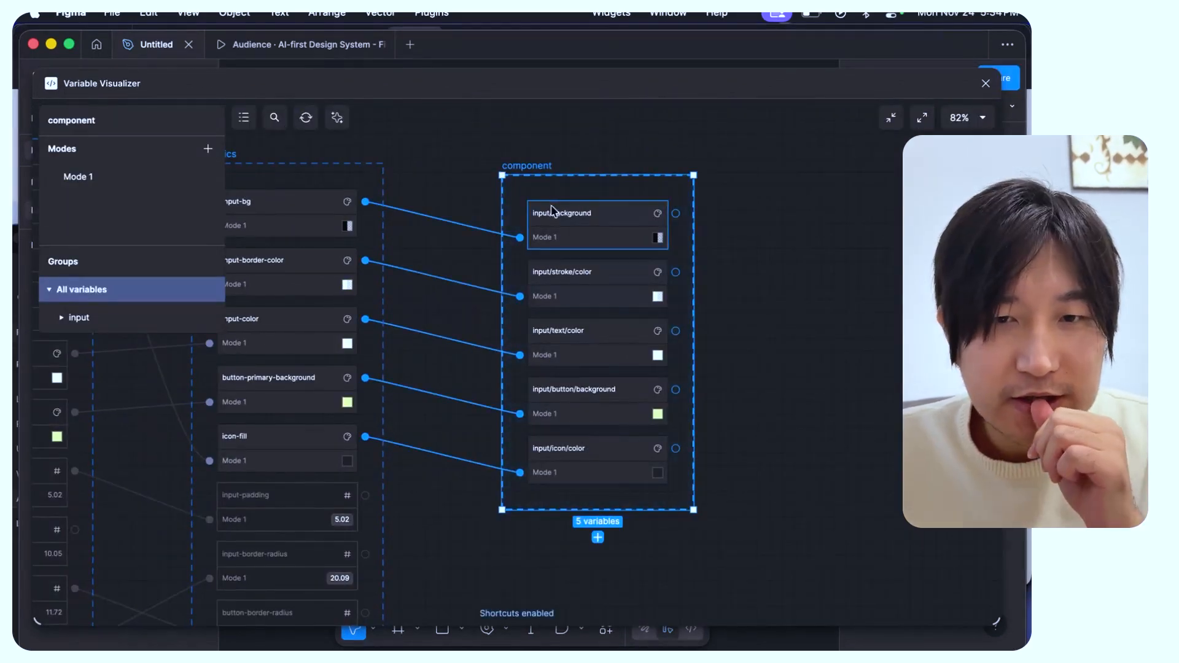
mouse_move(99, 184)
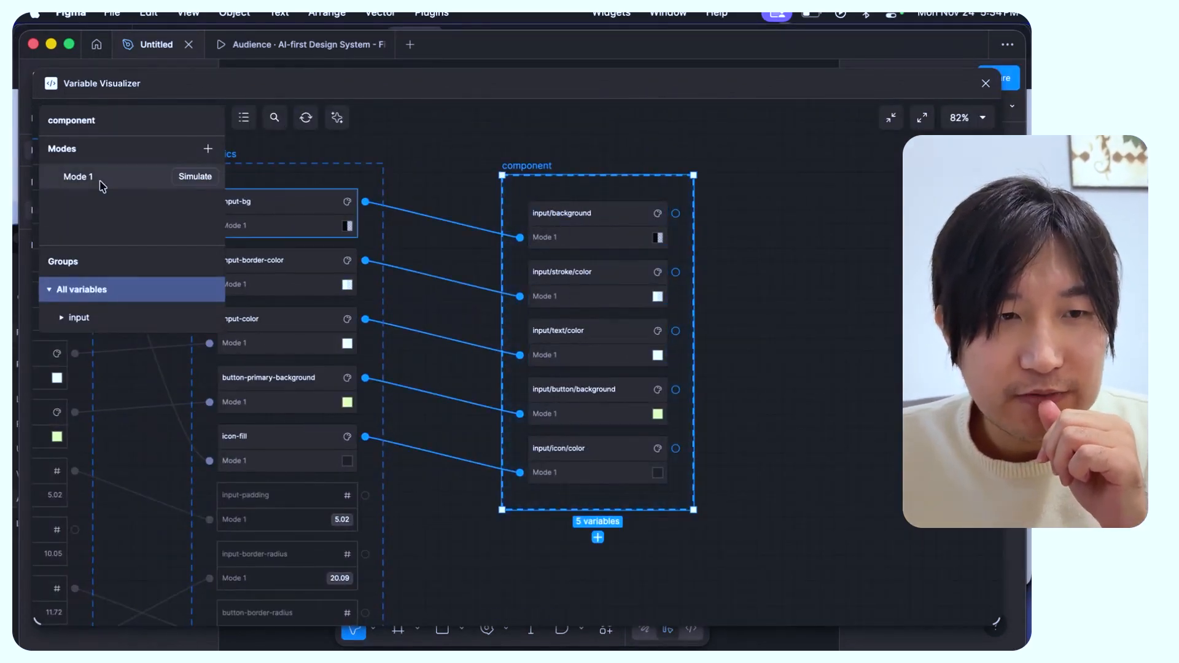
double_click(78, 178)
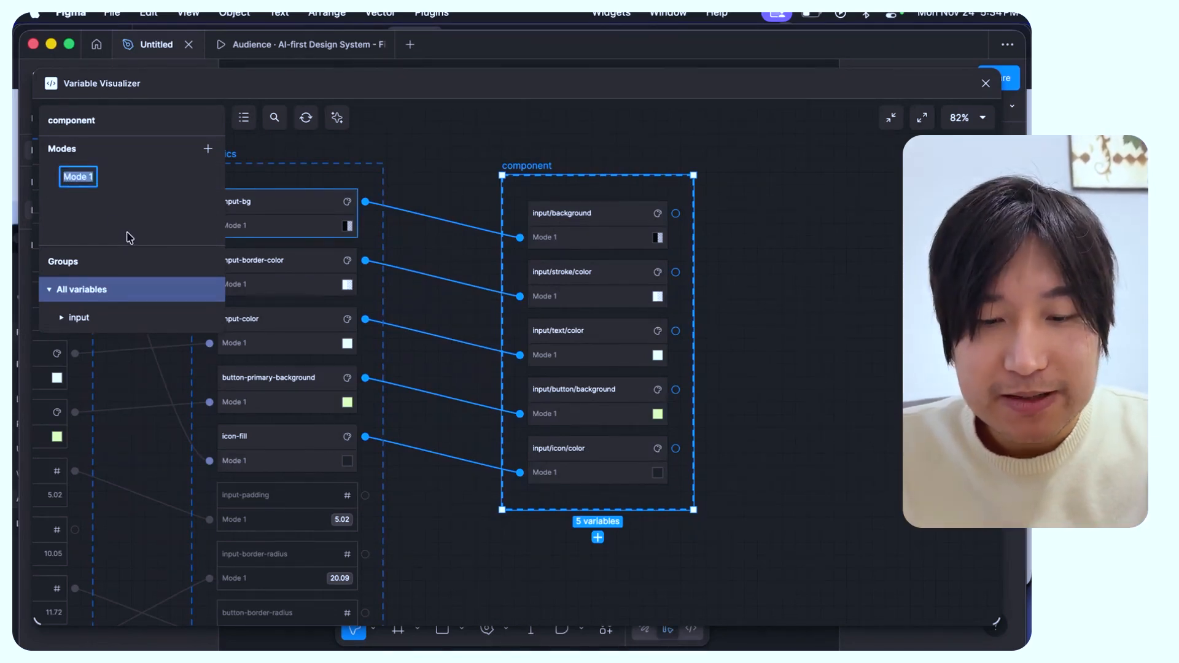
type("idle")
key("Return")
Step: Add a second mode to the component collection and name it "active"
left_click(207, 149)
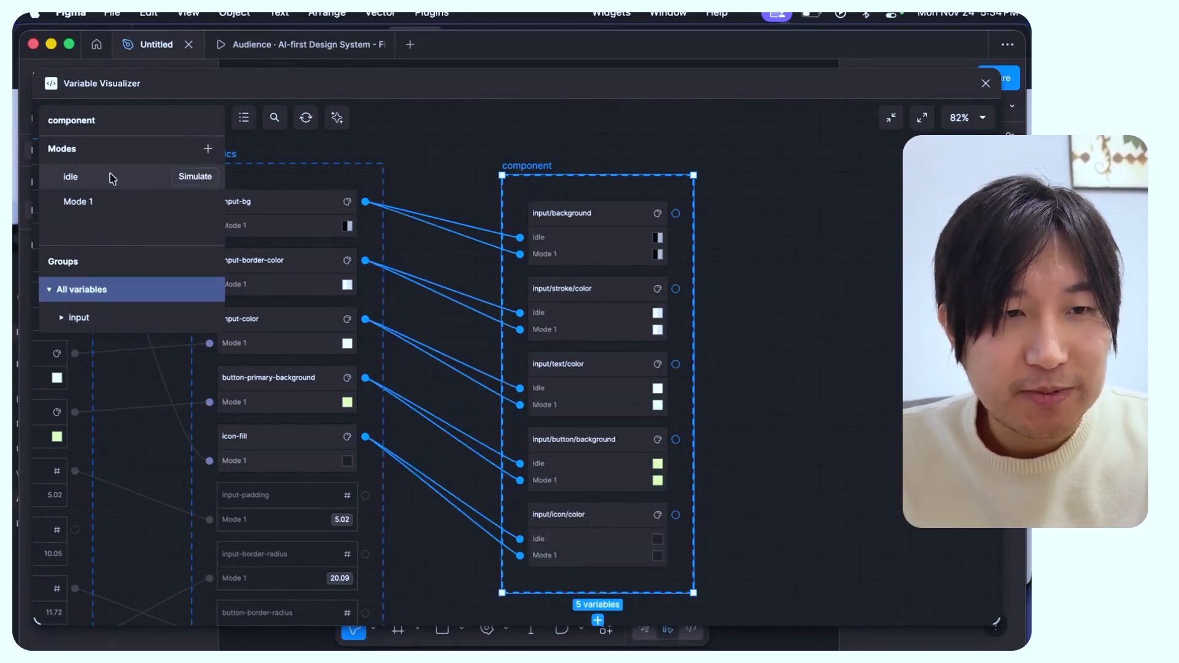
double_click(79, 202)
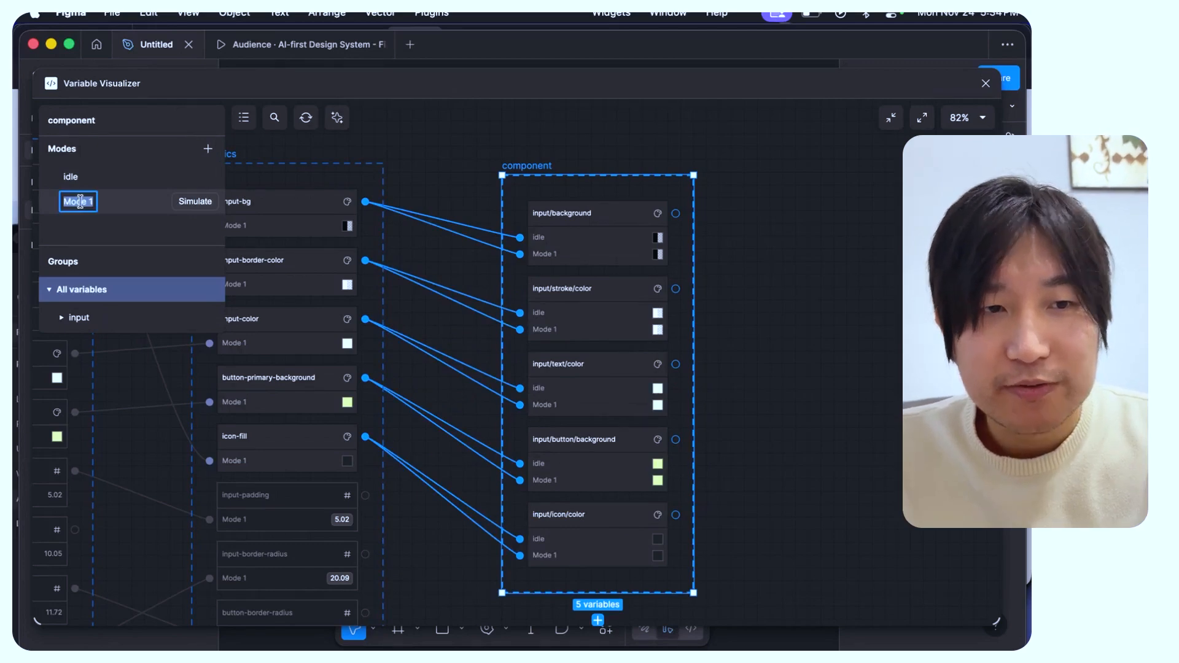
type("active")
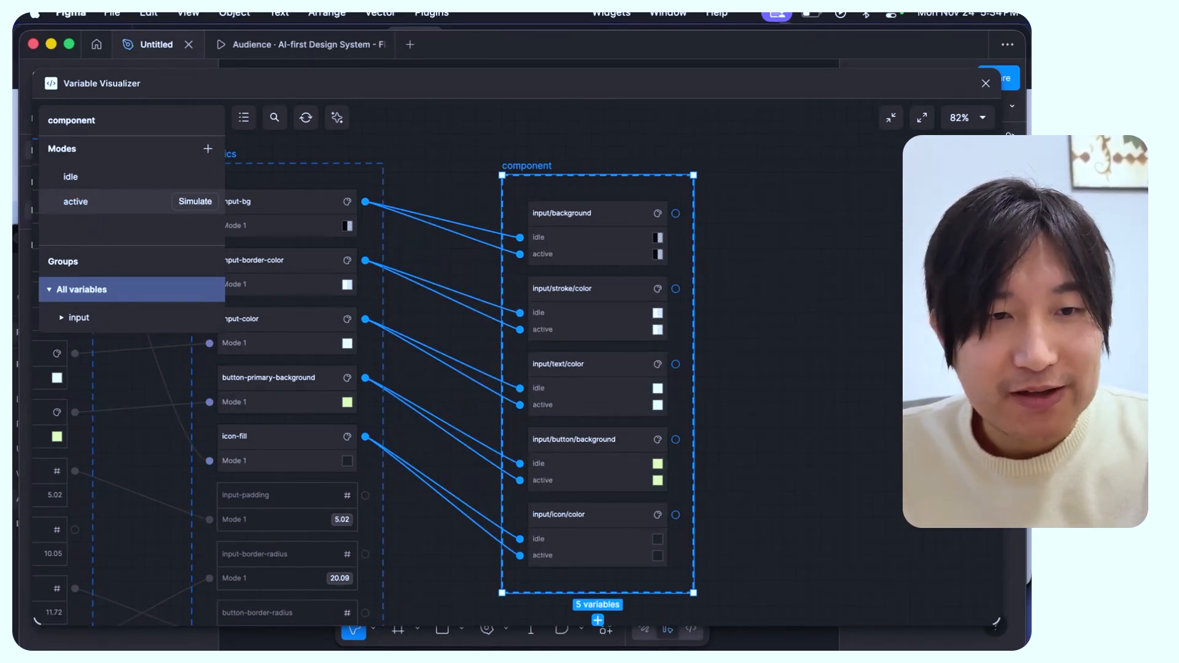
Step: Add a third mode to the component collection and name it "focus"
left_click(208, 149)
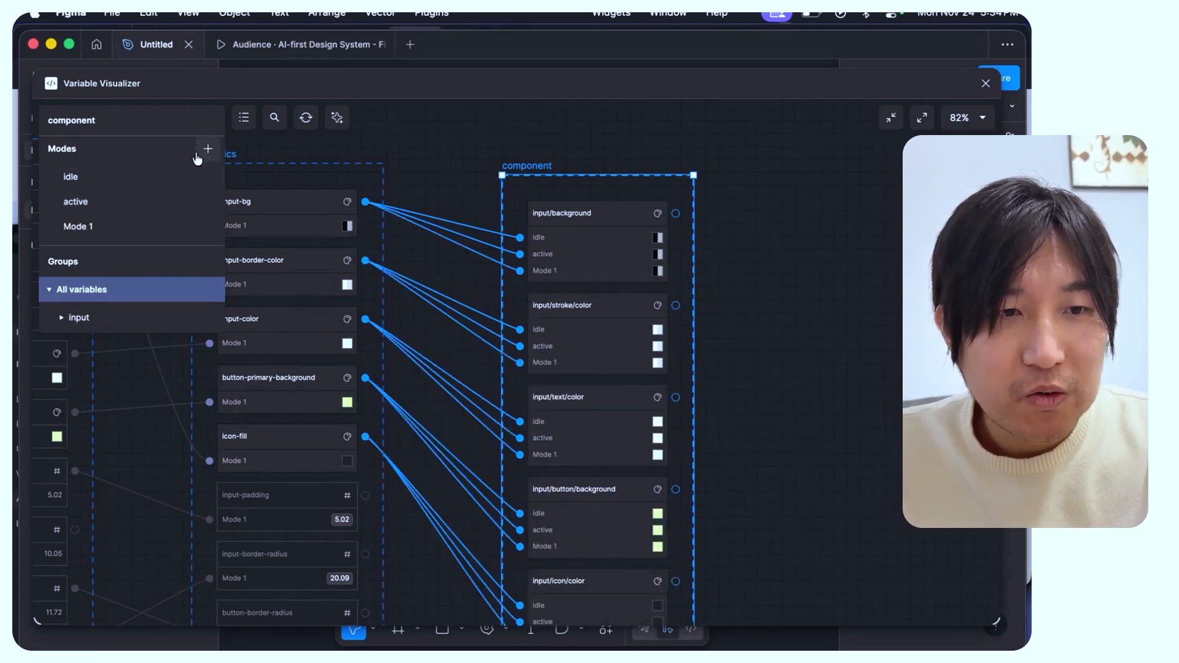
double_click(74, 227)
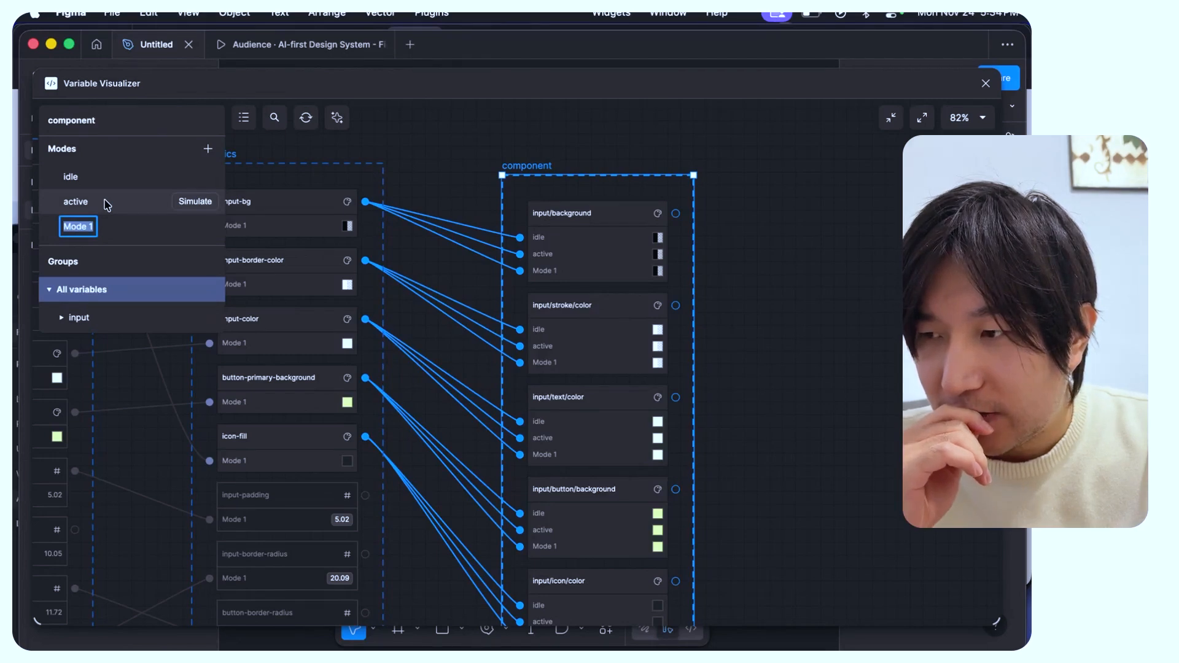
type("focus")
key("Return")
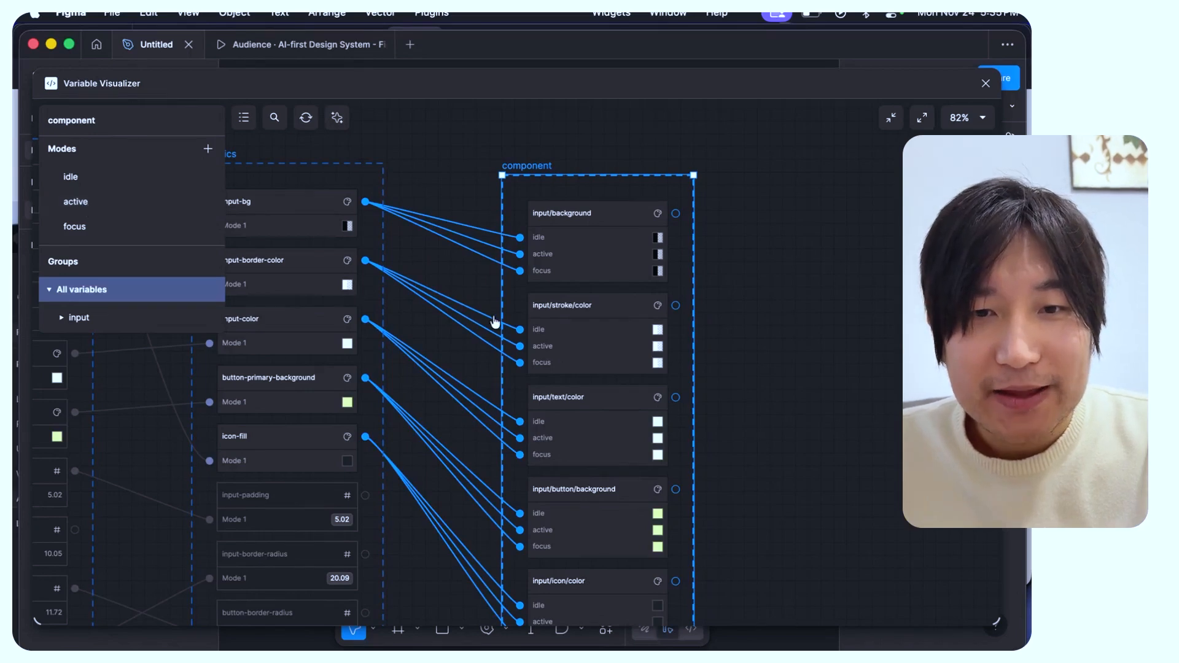
Step: Rename the component collection to "input"
scroll(493, 319, "right", 1)
scroll(536, 258, "right", 1)
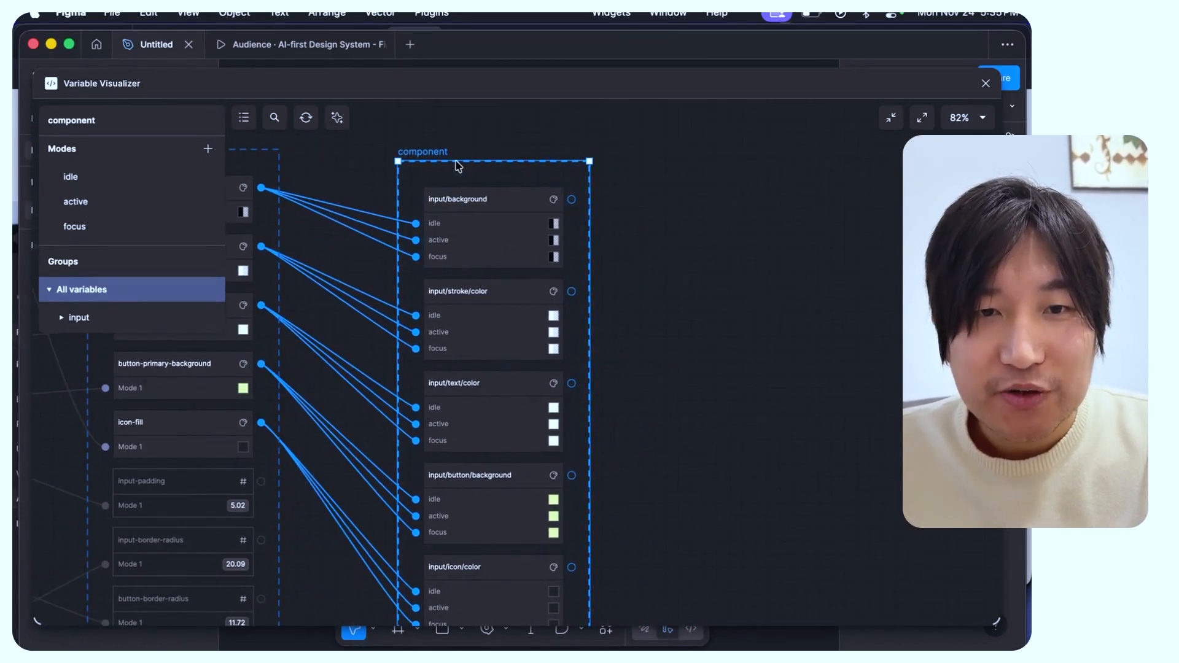
double_click(423, 152)
type("input")
key("Return")
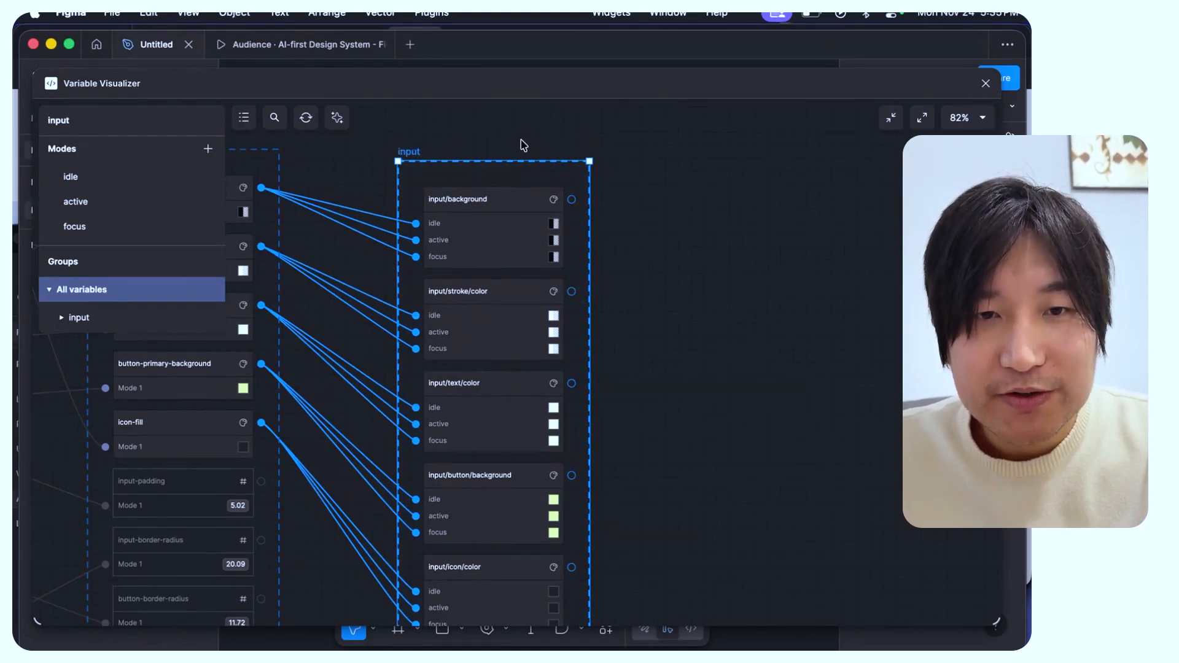
Step: Duplicate the input collection and place the copy beside the original in the graph
left_click_drag(430, 179, 463, 168)
key("super+c")
key("super+v")
left_click(653, 380)
left_click_drag(653, 381, 805, 205)
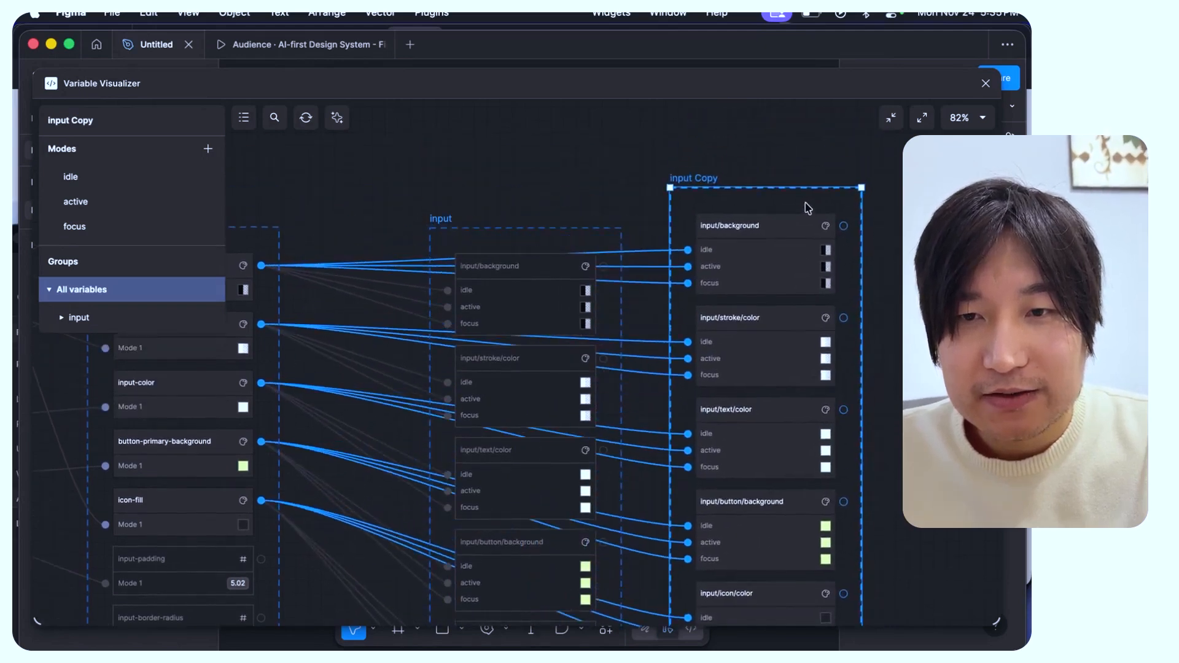
Step: Rename the copied collection to "button" and move it lower in the graph beside the input collection
double_click(704, 185)
type("button")
key("Return")
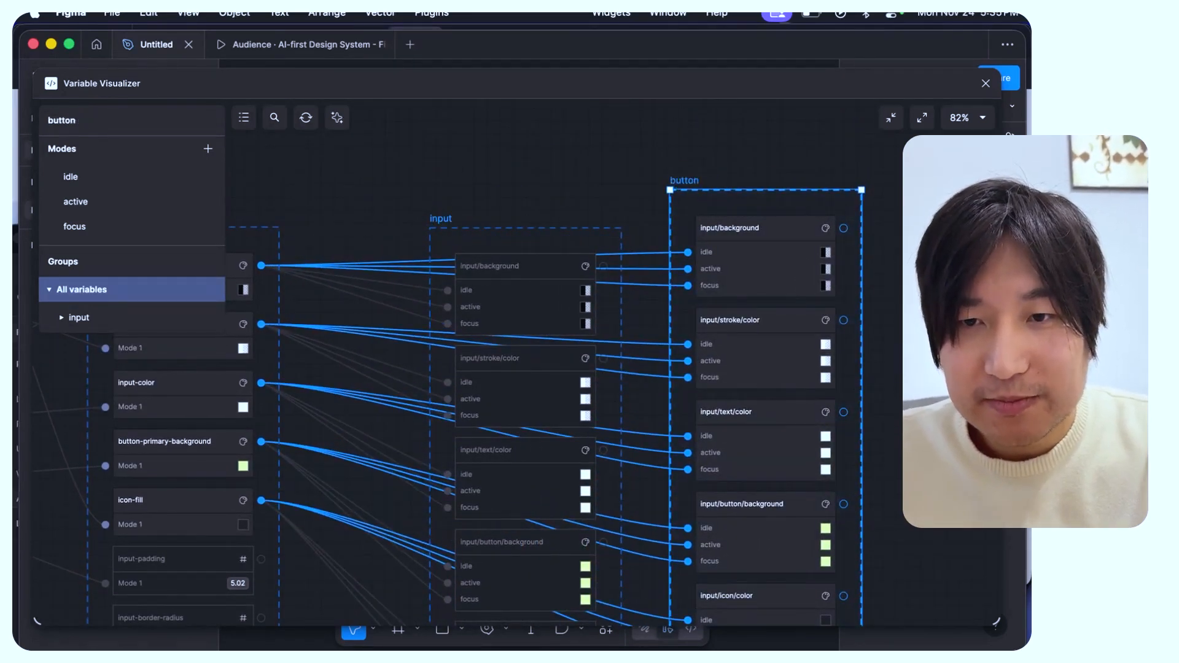
left_click_drag(741, 209, 735, 321)
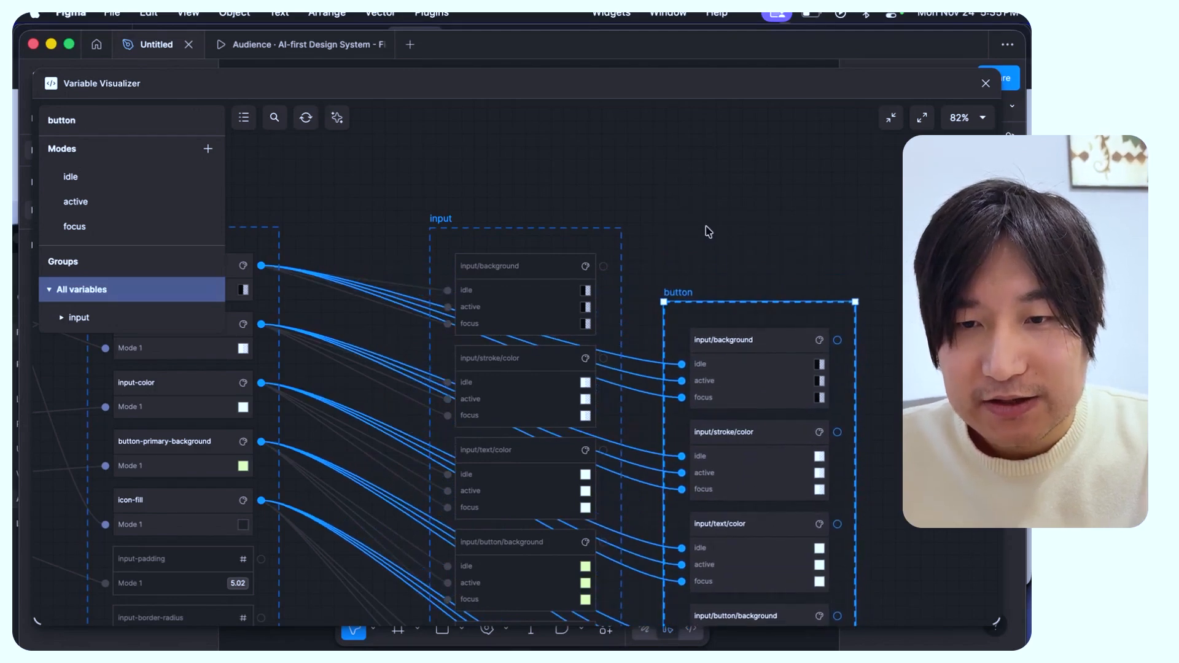
Step: Rename the button collection's active mode to "pressed"
scroll(708, 231, "down", 3)
mouse_move(76, 212)
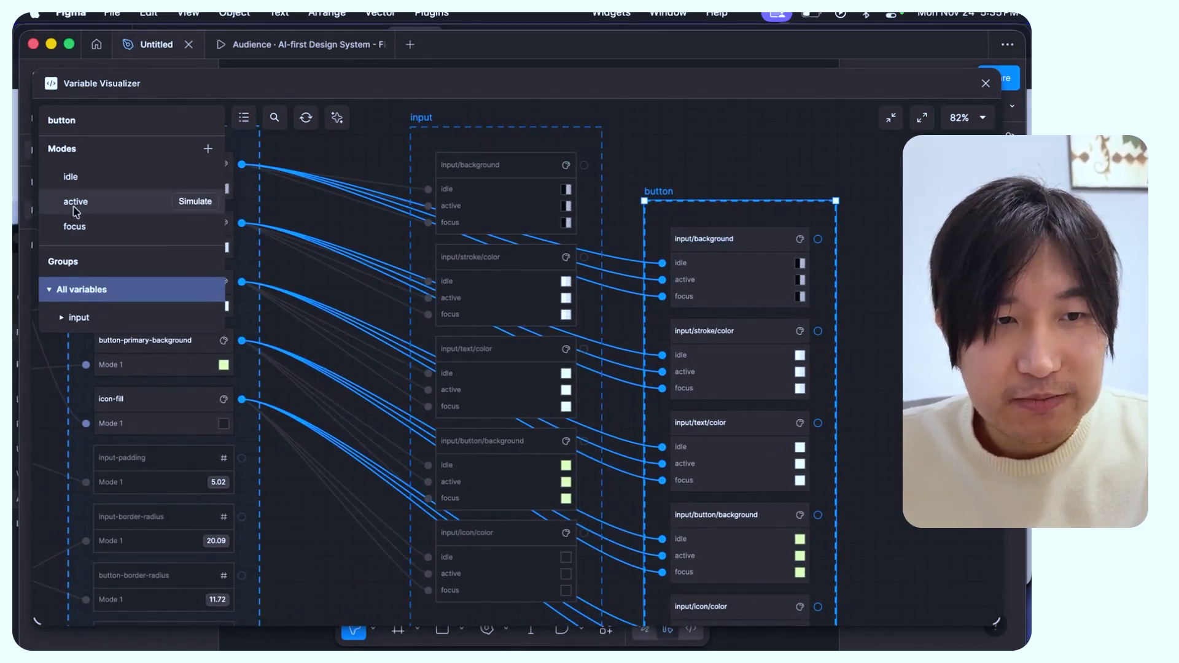
double_click(76, 202)
type("pressed")
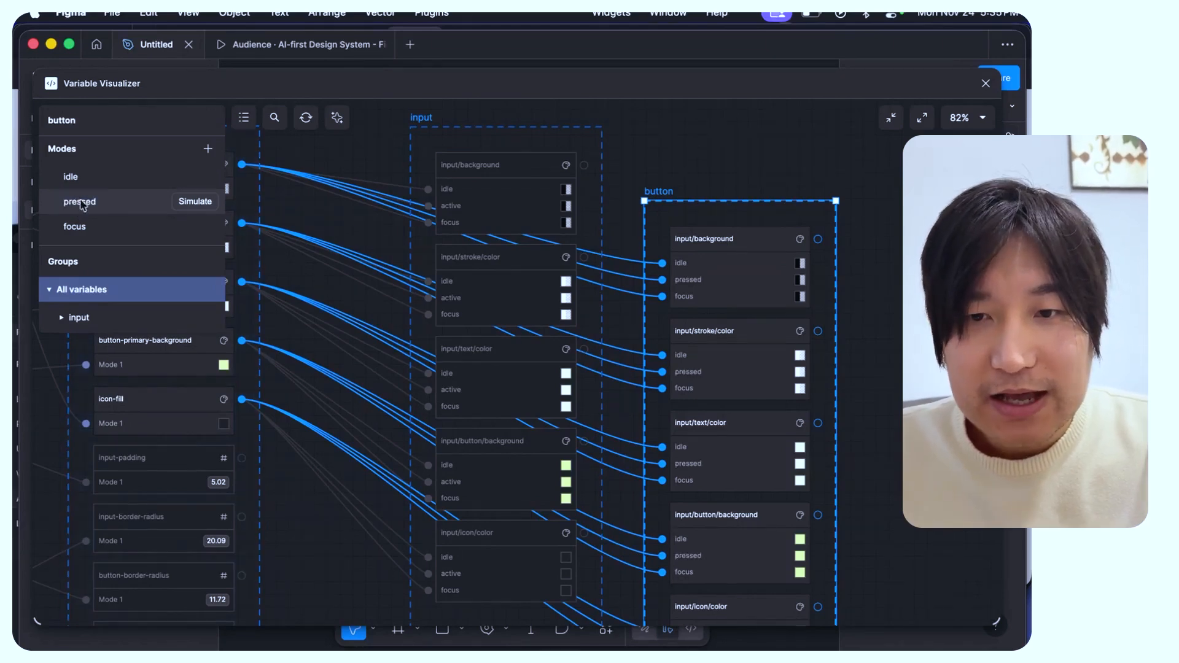
key("Return")
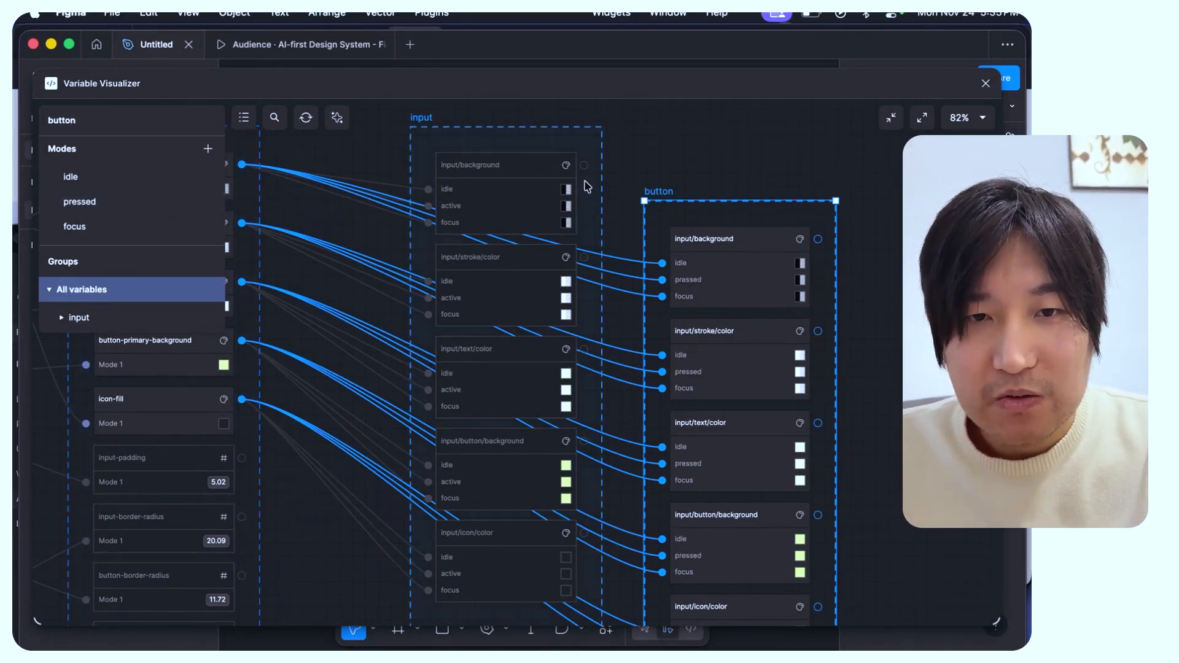
Step: Select the input and button collections in turn to compare their modes and alias connections
left_click(540, 180)
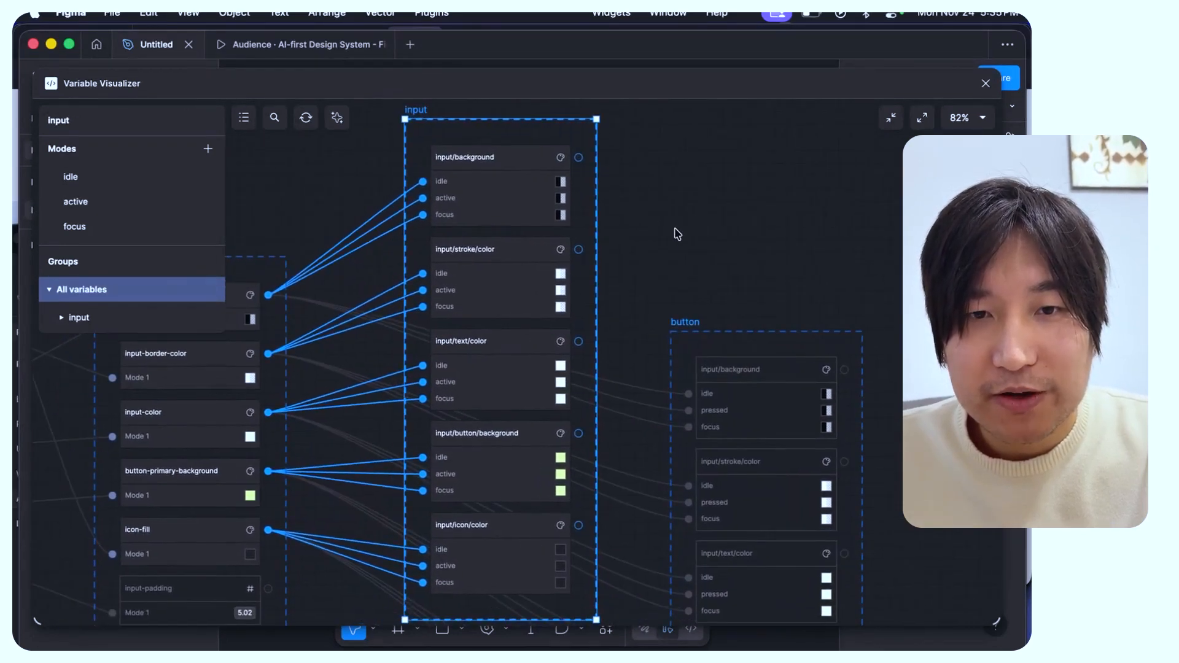
left_click(707, 337)
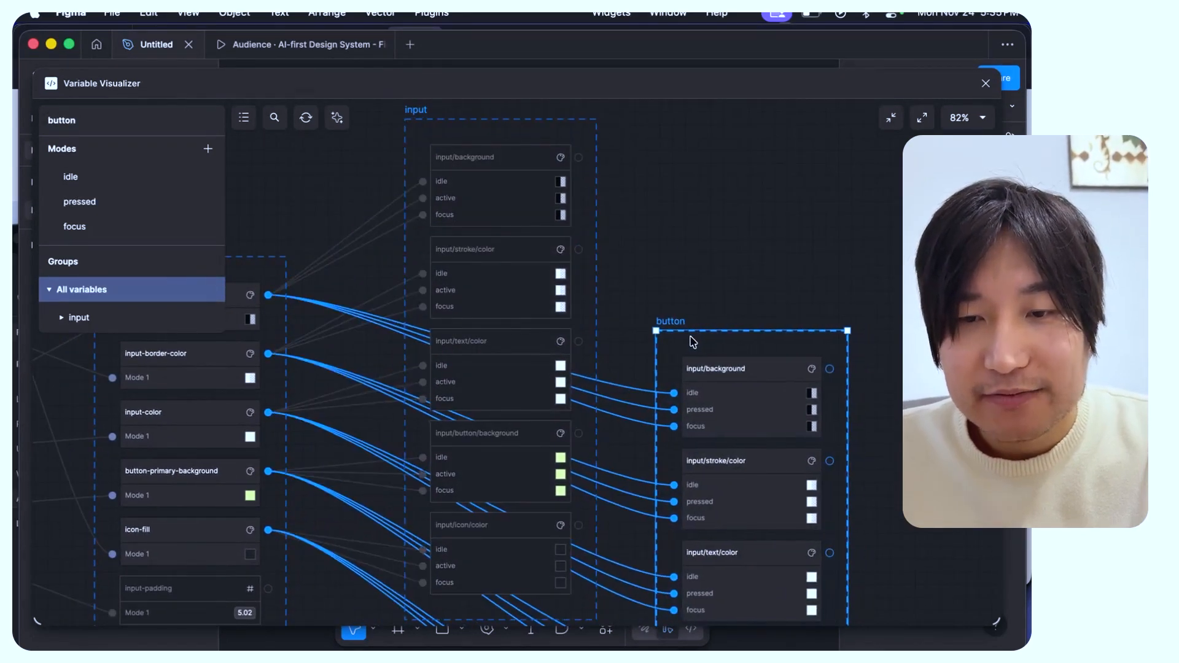
left_click(656, 270)
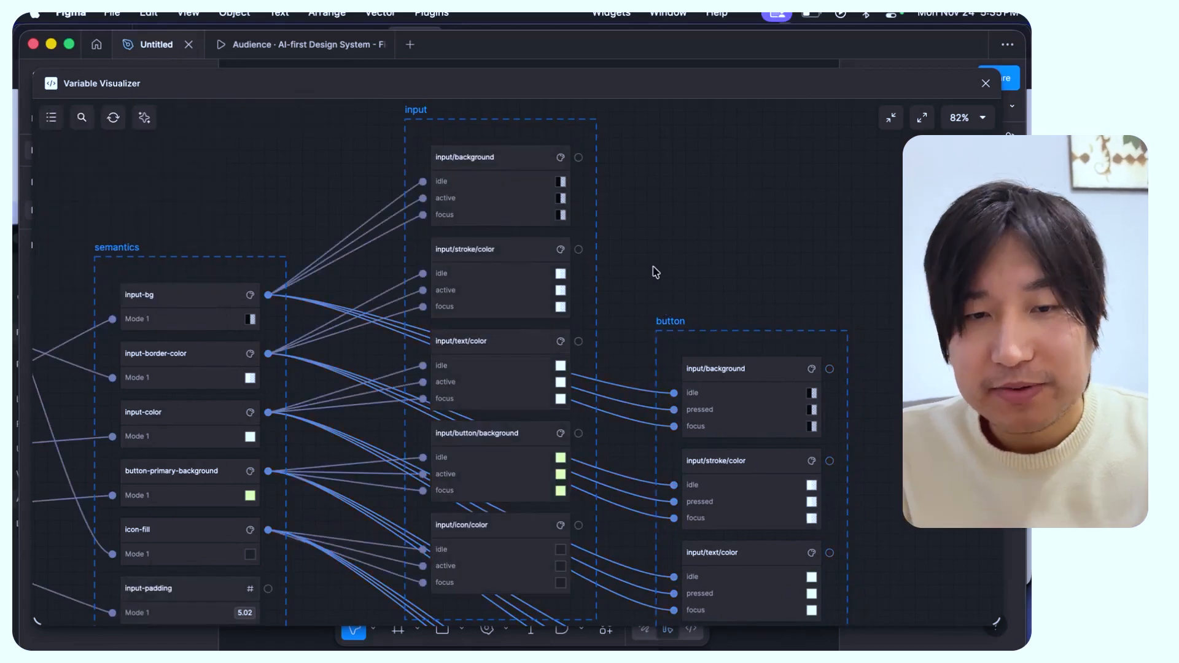
left_click(598, 276)
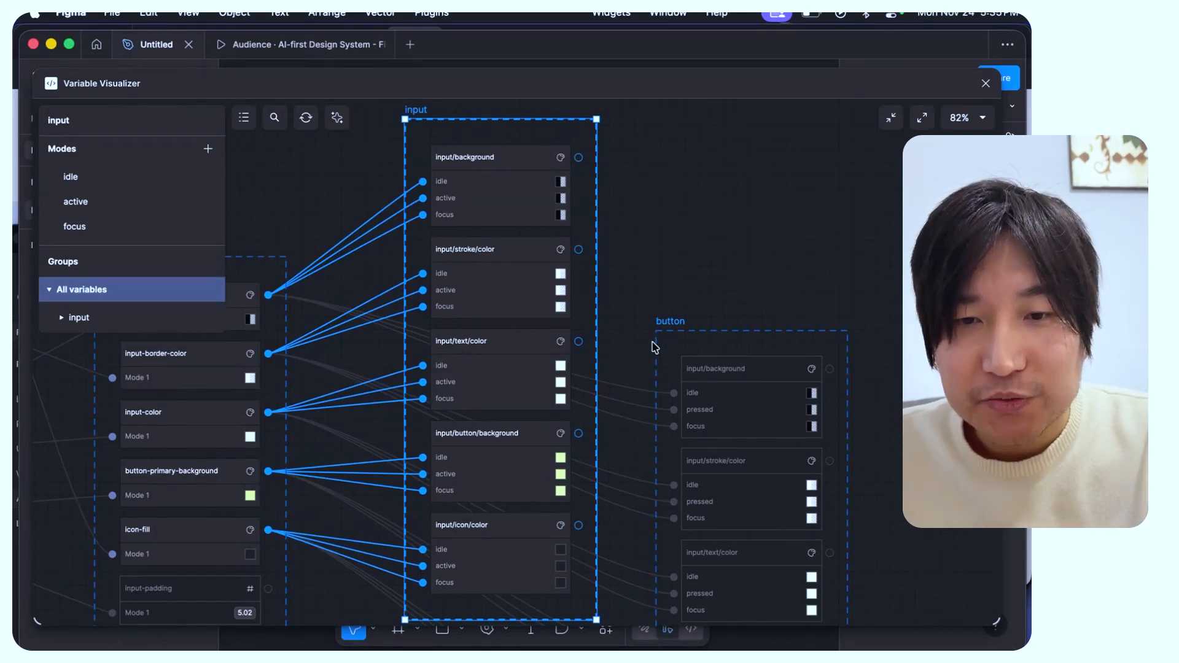
Step: Select the button and input collections together and start a new AI Assistant chat with both as context
left_click(668, 320)
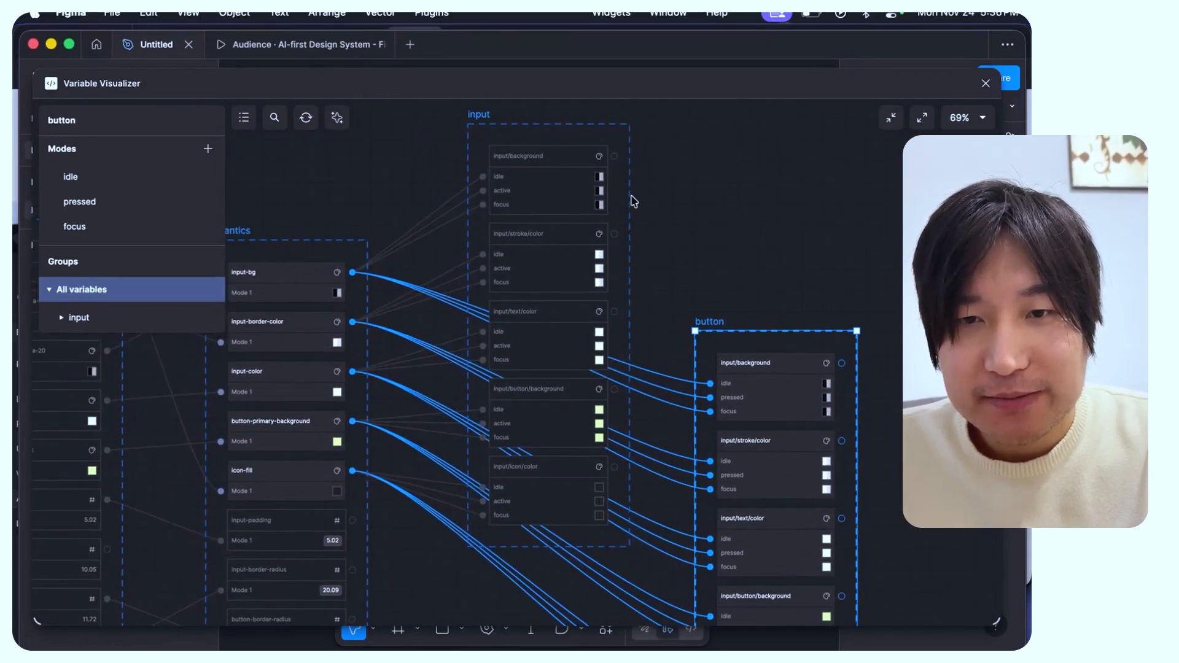
left_click(616, 195)
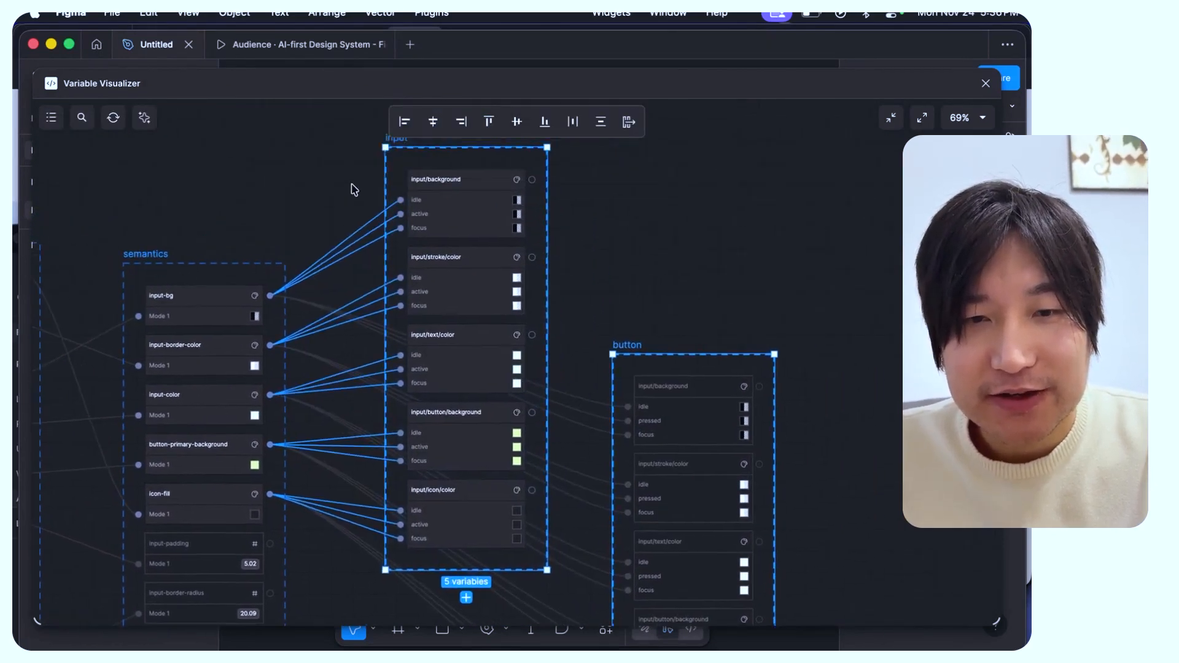
left_click(144, 118)
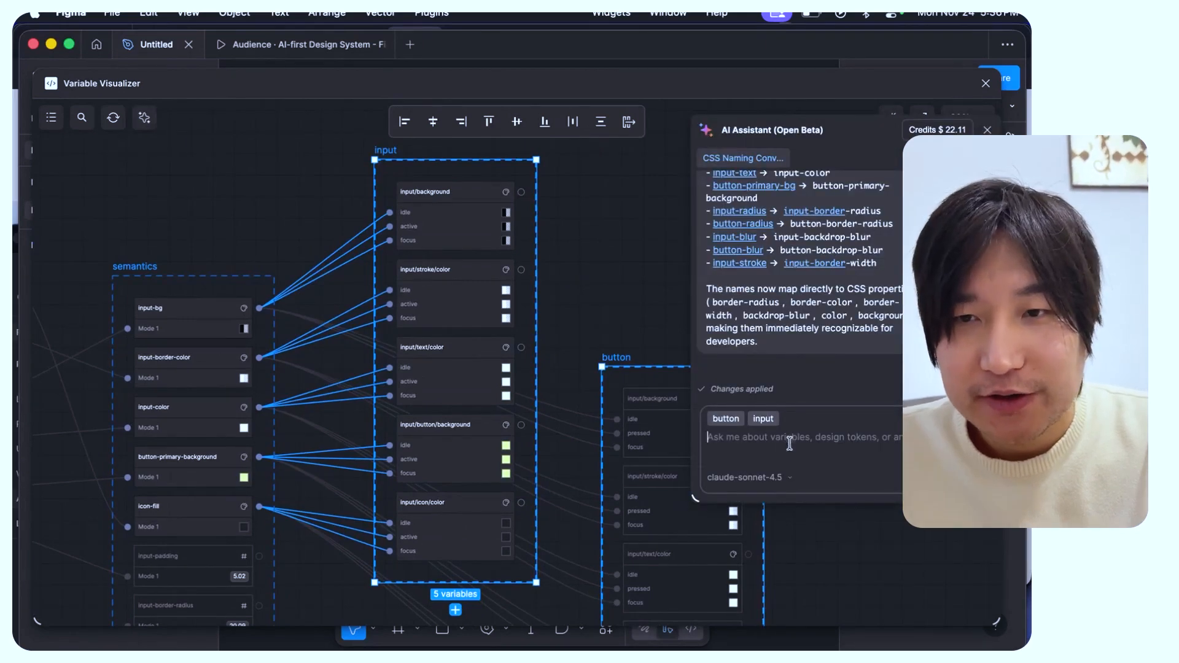
left_click(909, 158)
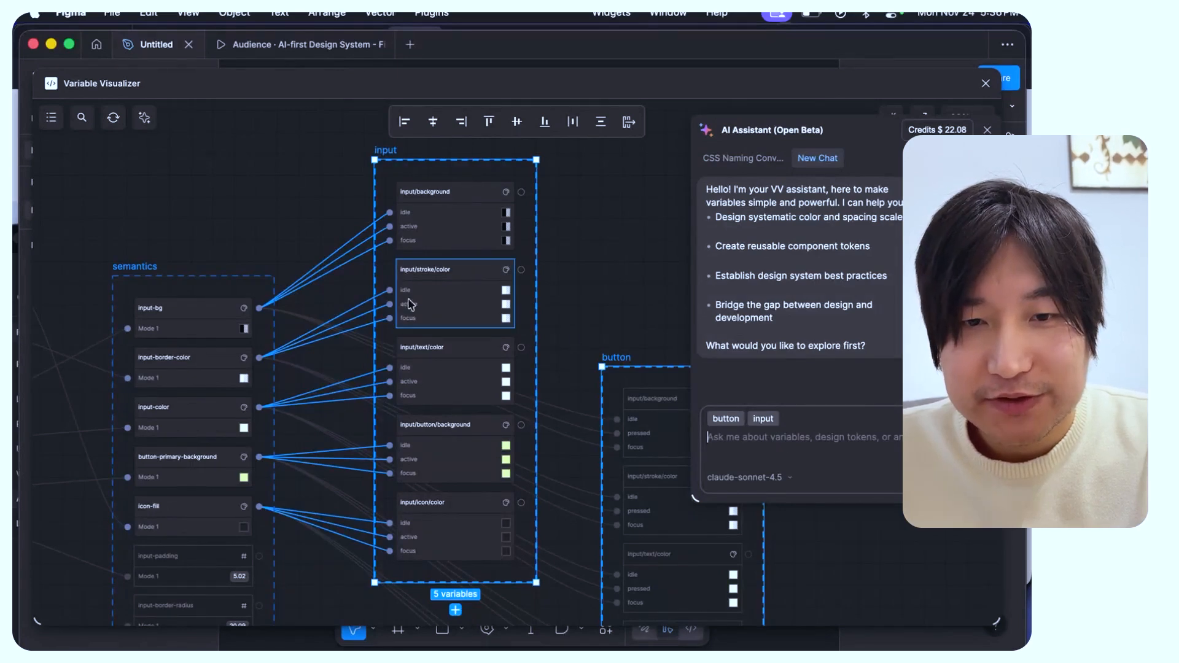
Step: Launch MacWhisper and dictate a prompt asking the assistant to alias each mode of the input and button collections to a different, fitting color
scroll(589, 346, "right", 3)
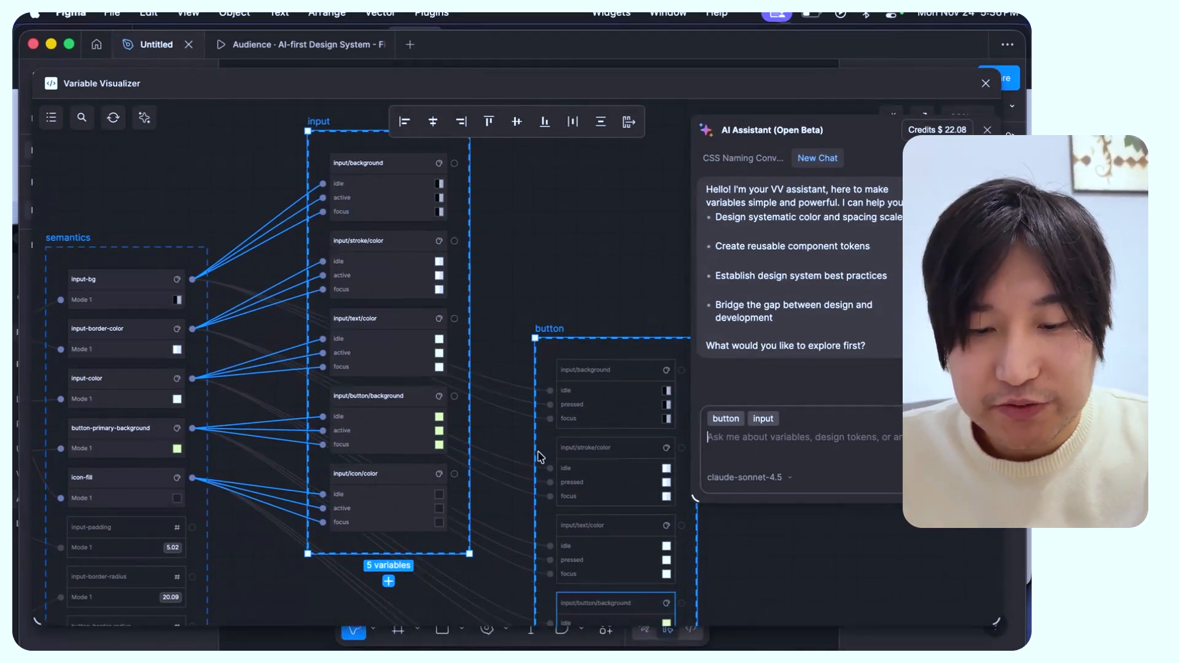
key("super+space")
type("macwhisper")
key("Return")
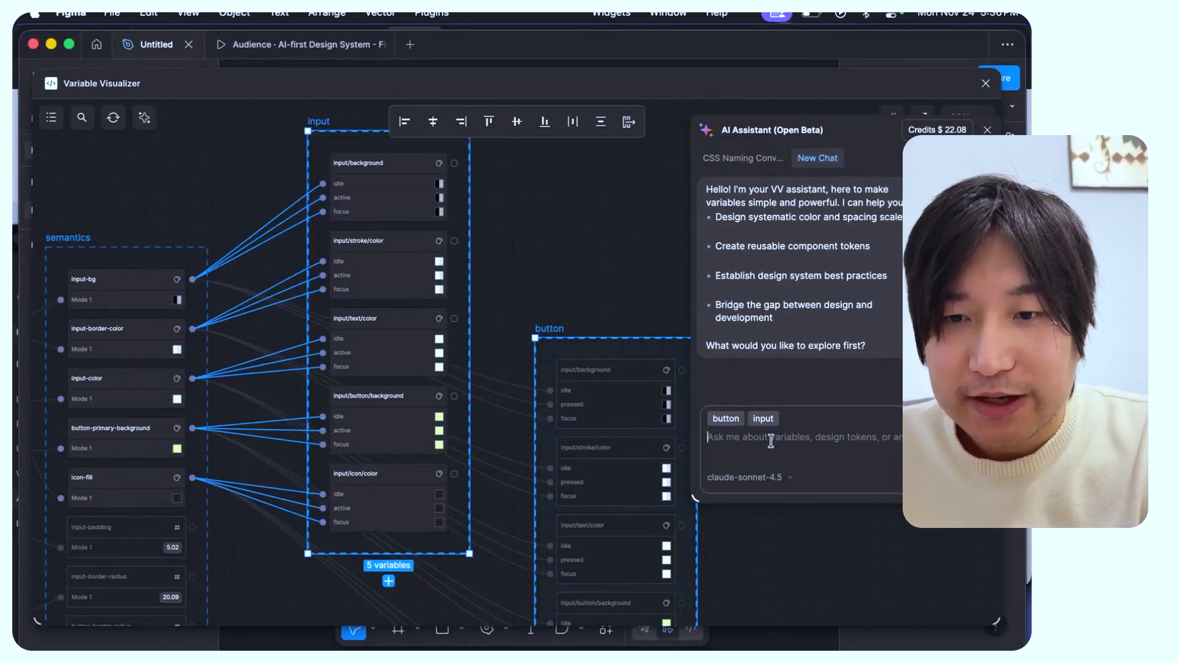
scroll(624, 305, "right", 2)
scroll(625, 305, "up", 1)
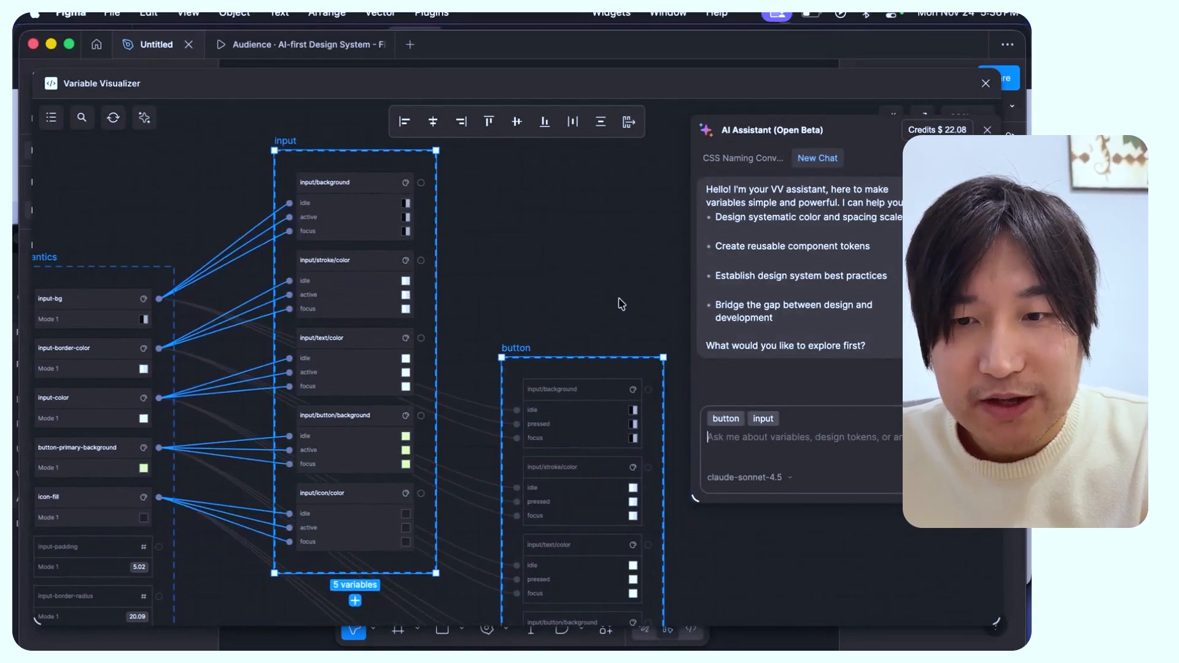
key("F5")
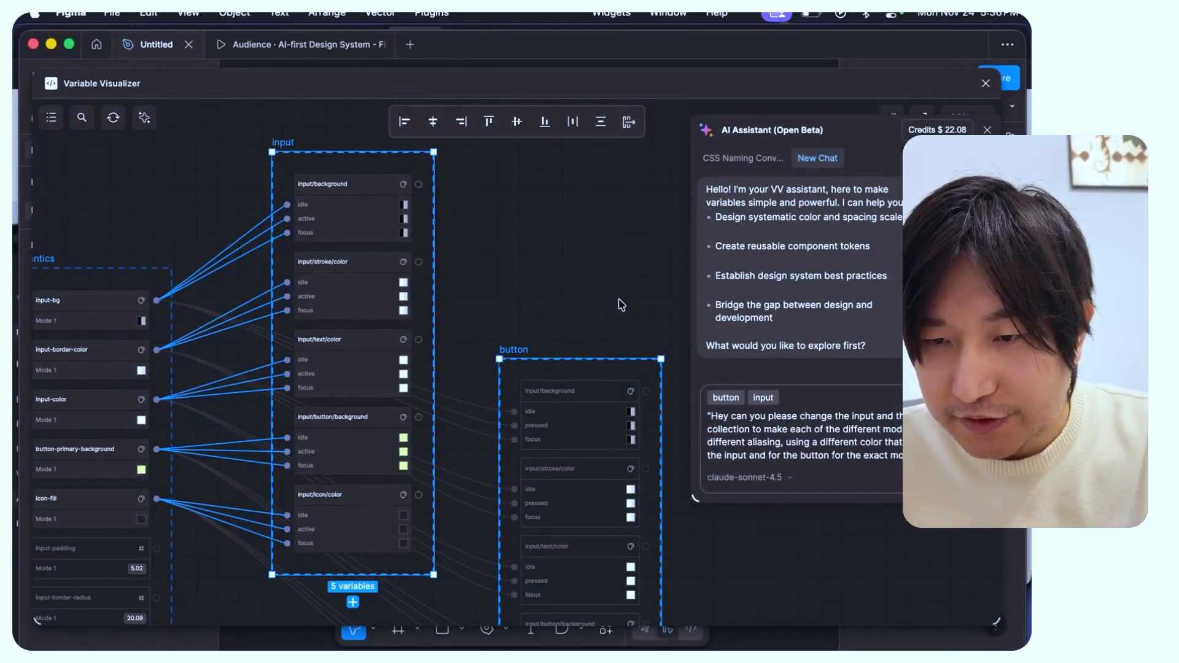
Step: Reword the end of the dictated prompt to "for each different mode" and send it to the assistant
key("BackSpace")
key("BackSpace")
key("BackSpace")
key("BackSpace")
key("BackSpace")
key("BackSpace")
key("BackSpace")
key("BackSpace")
key("BackSpace")
key("BackSpace")
type("ch")
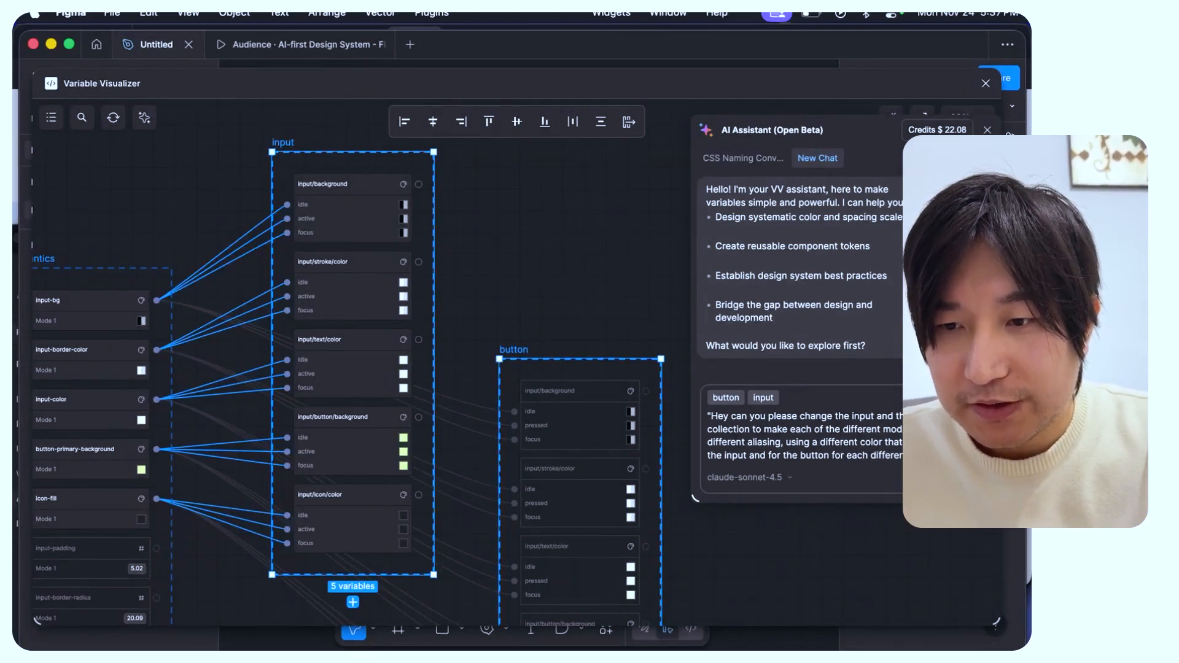
key("Return")
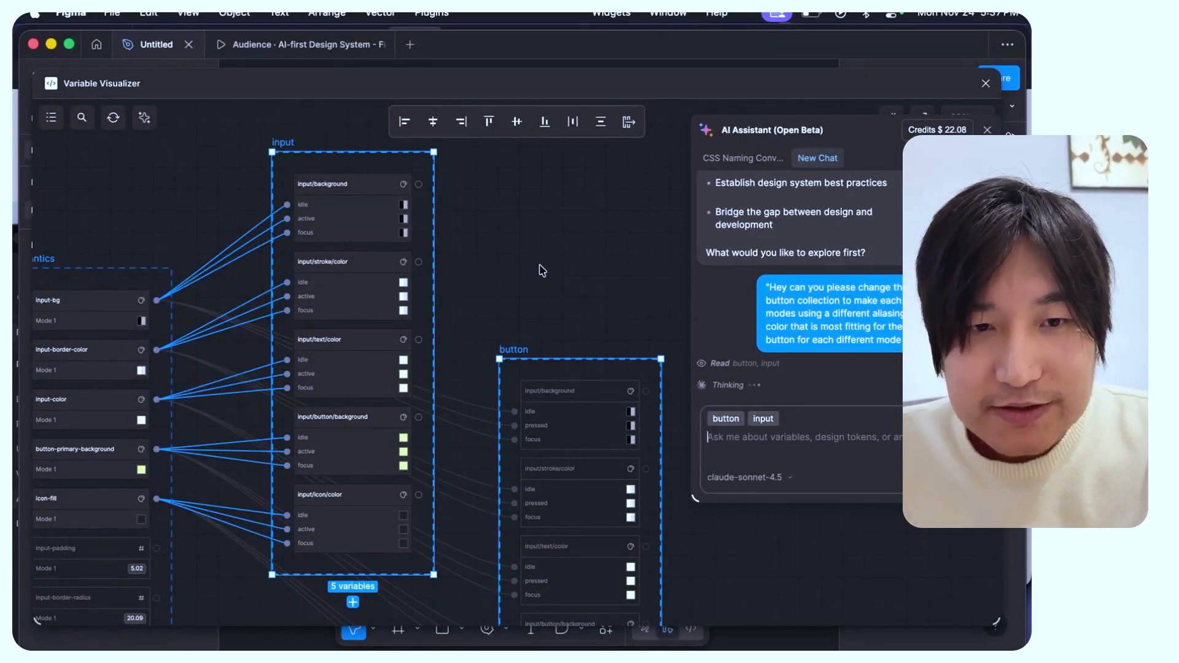
Step: Clear the selection and look over the alias connections from semantics to the input and button collections
scroll(540, 271, "down", 2)
scroll(518, 235, "down", 5)
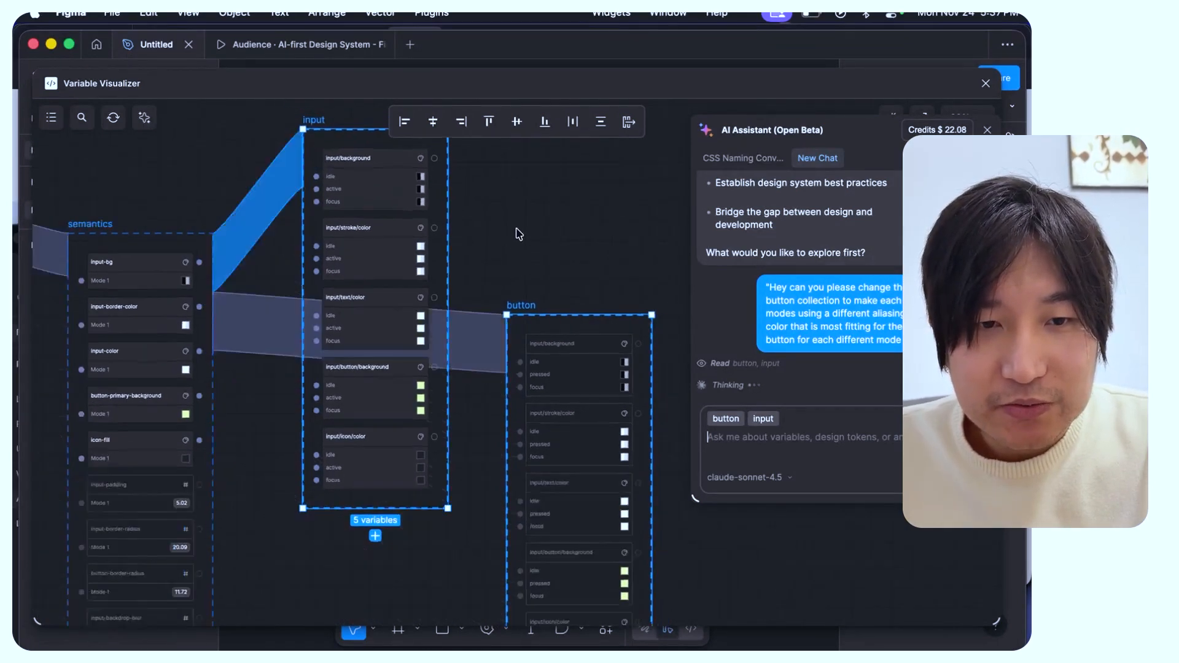
left_click(518, 236)
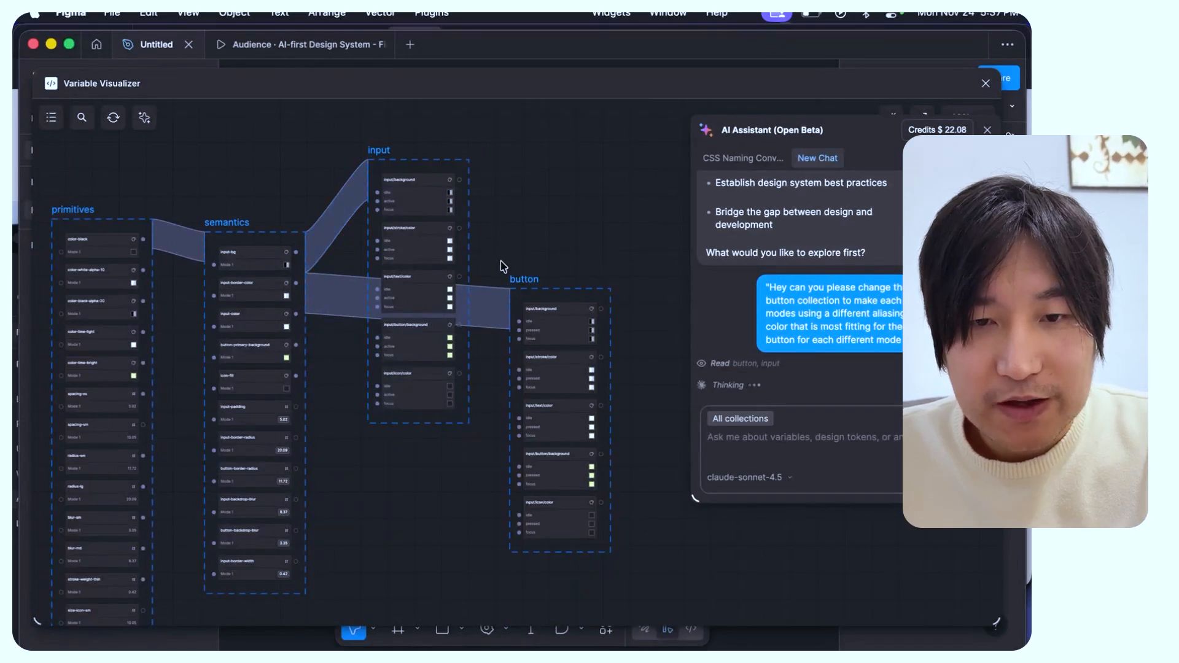
scroll(502, 266, "up", 10)
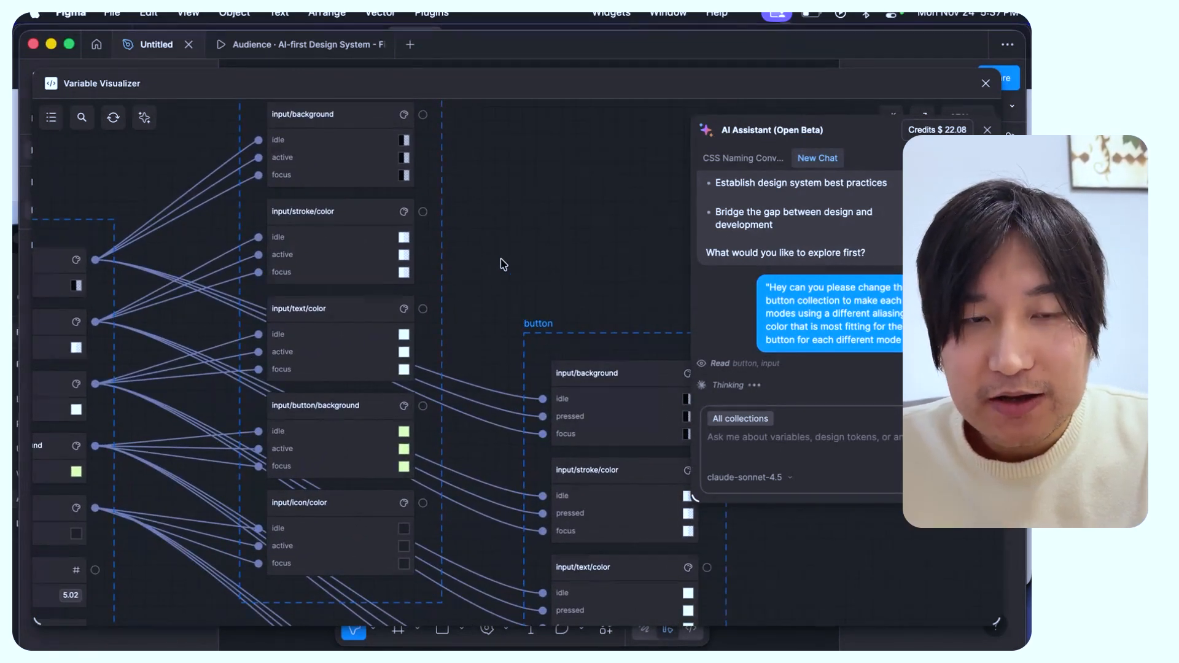
scroll(510, 201, "down", 1)
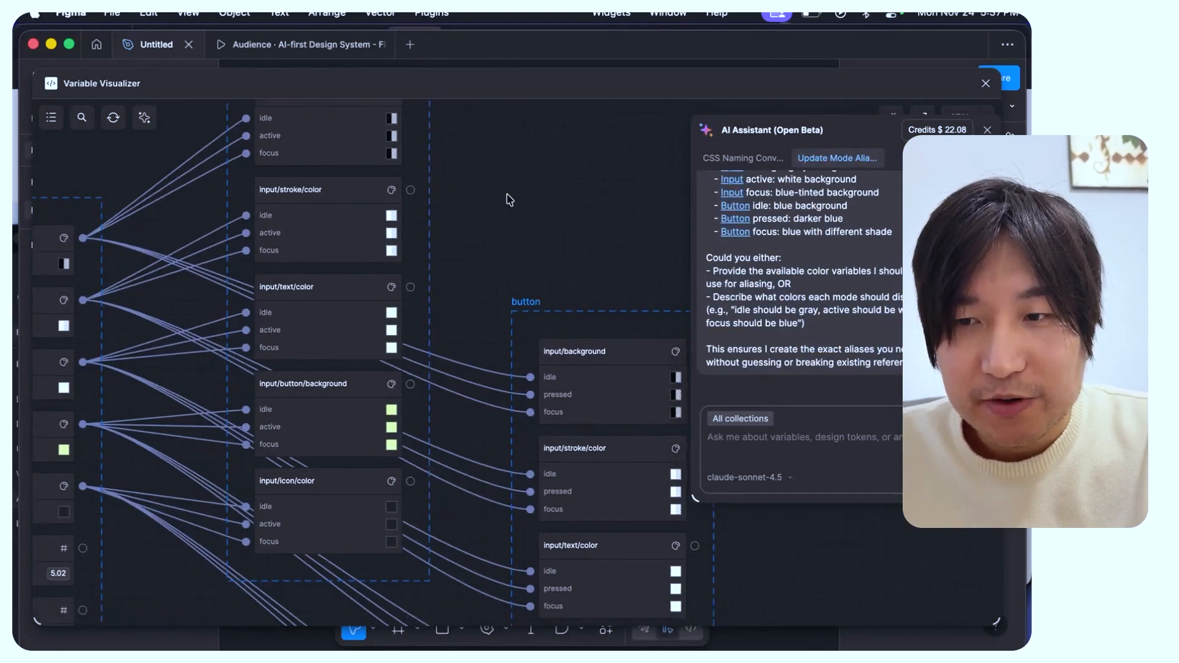
scroll(544, 288, "up", 2)
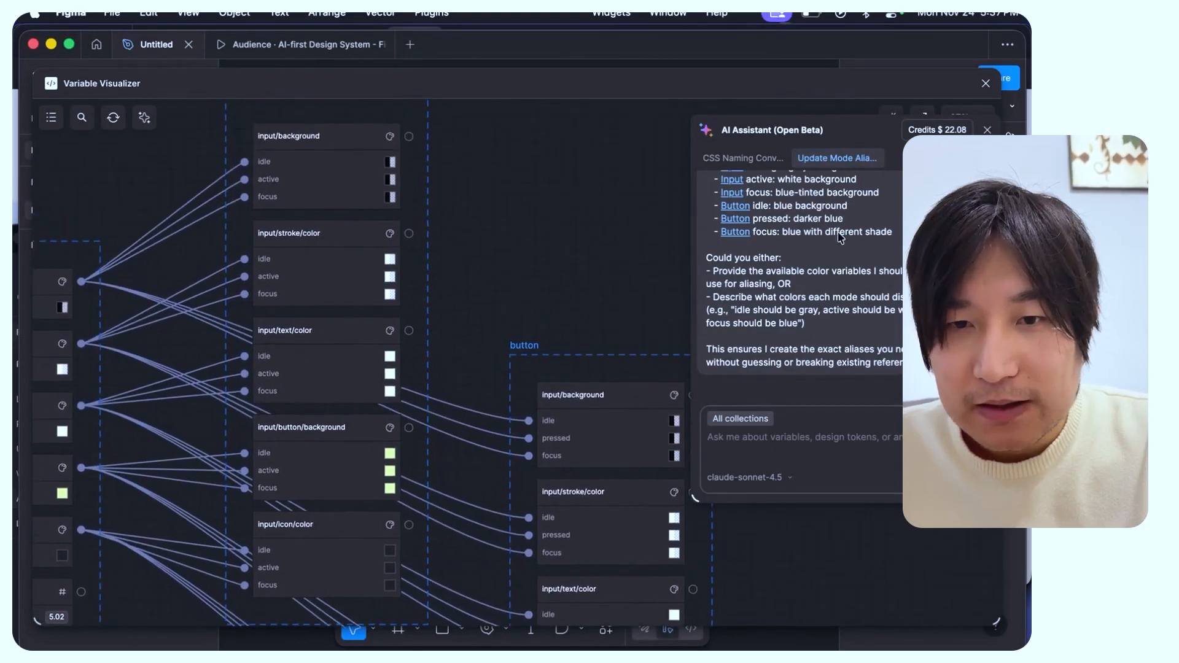
Step: Read through the assistant's reply to the mode aliasing request from its beginning
scroll(806, 246, "up", 2)
scroll(806, 272, "up", 5)
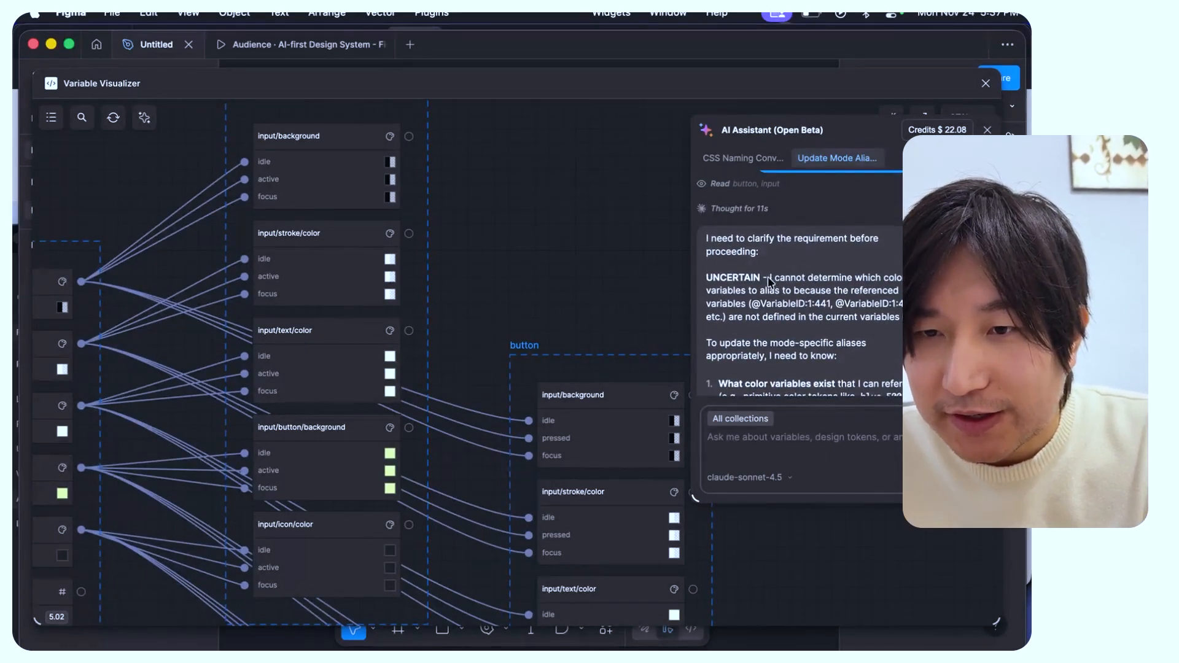
double_click(848, 282)
left_click(811, 291)
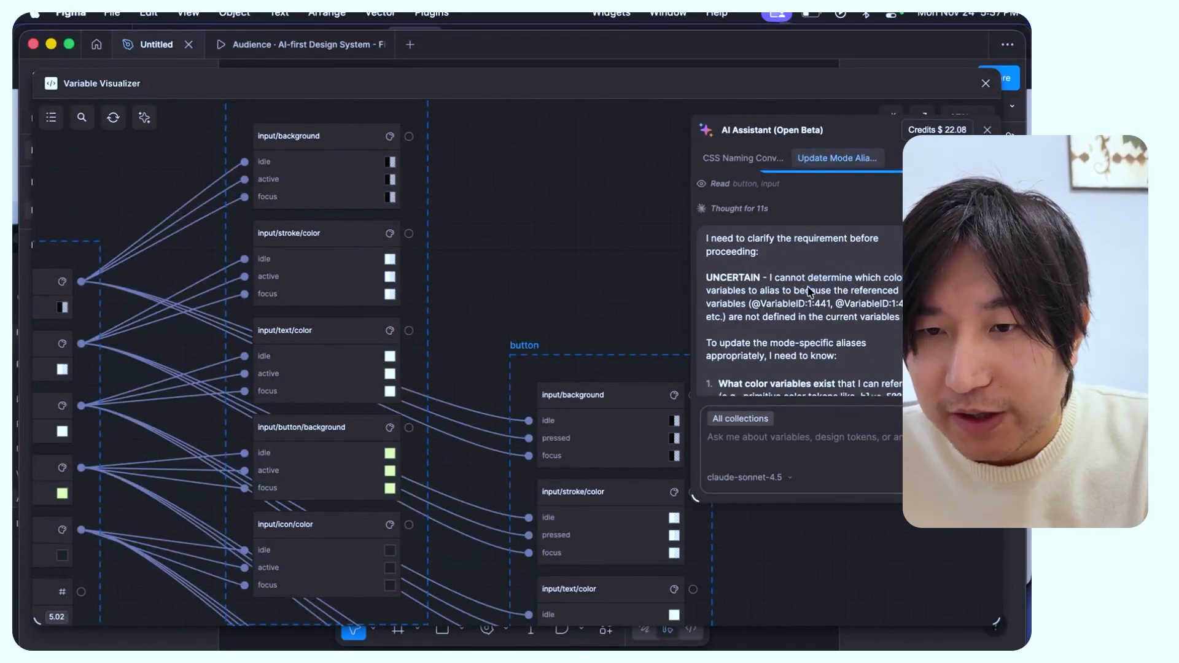
double_click(814, 290)
left_click(777, 305)
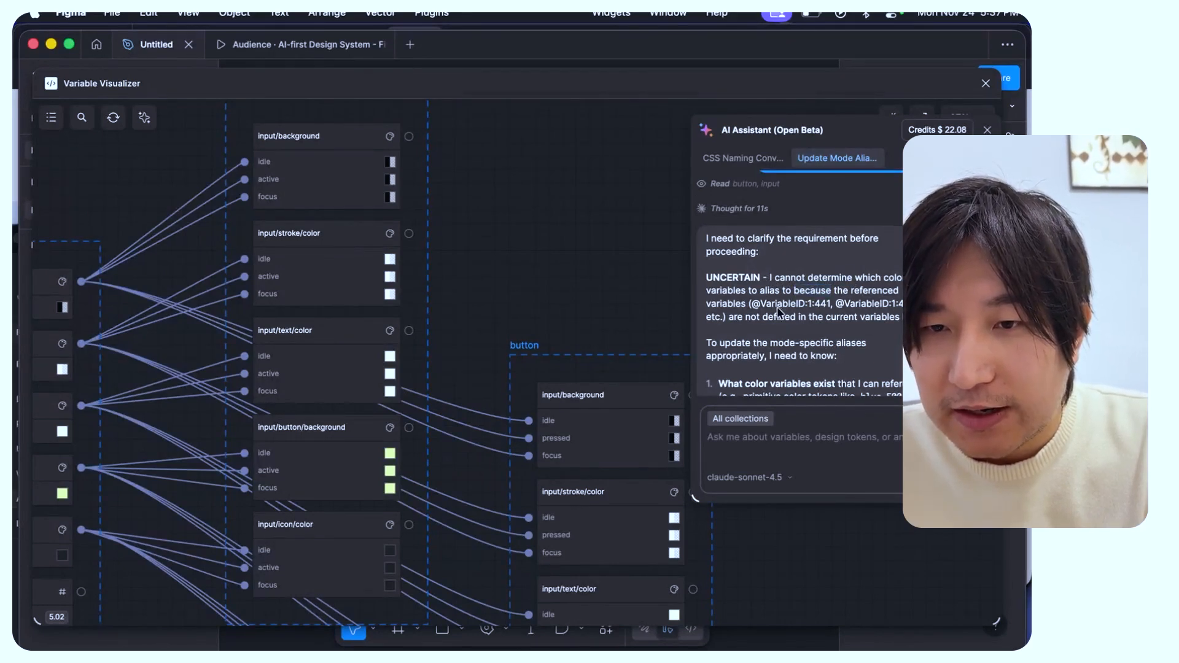
scroll(775, 317, "down", 1)
left_click_drag(770, 251, 746, 237)
left_click(816, 248)
scroll(768, 289, "down", 5)
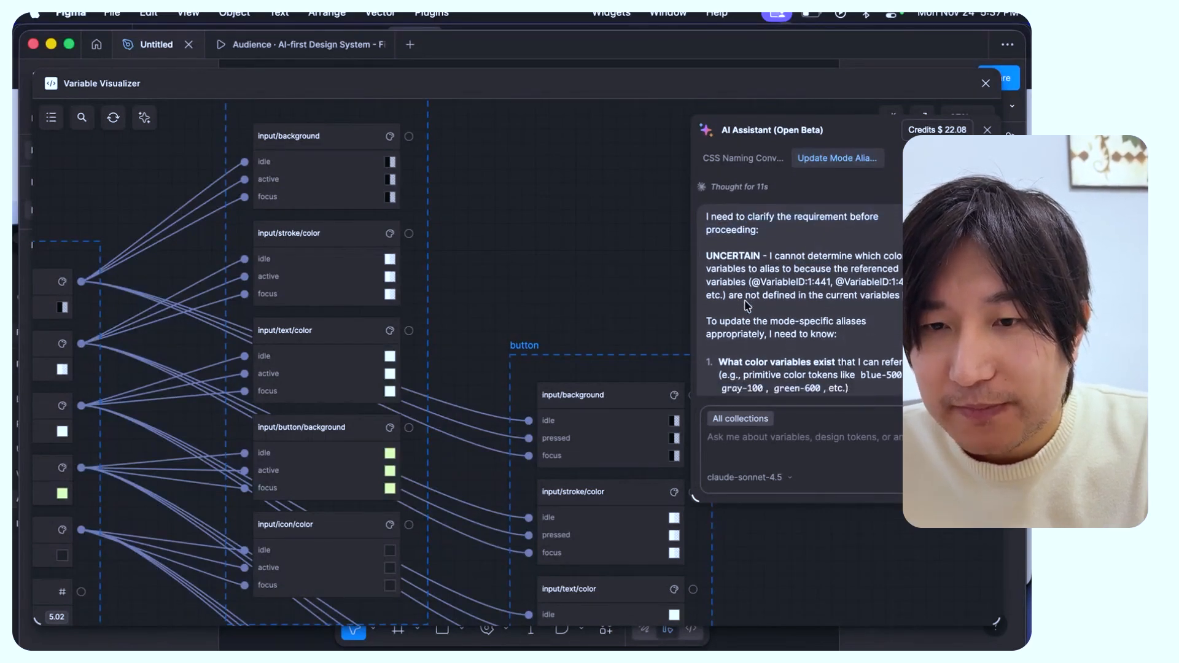
scroll(789, 244, "down", 4)
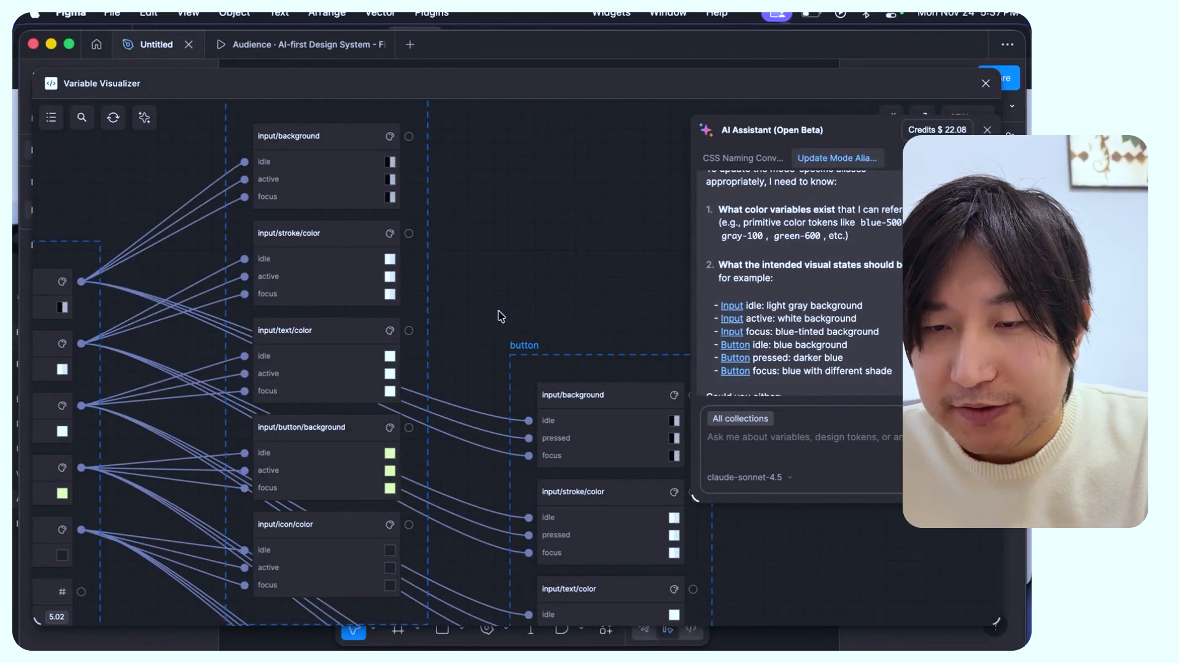
Step: Highlight the alias connections of the button and input collections and reread the assistant's clarification request
scroll(502, 317, "down", 3)
left_click(556, 358)
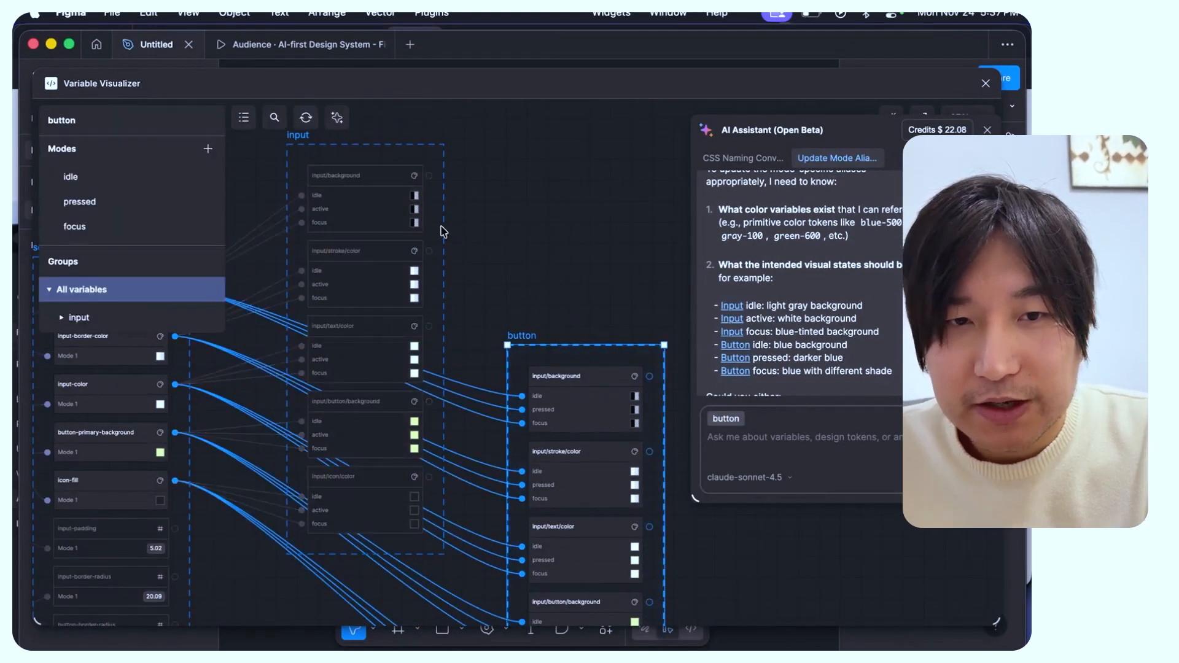
left_click(375, 158, "shift")
left_click(140, 223)
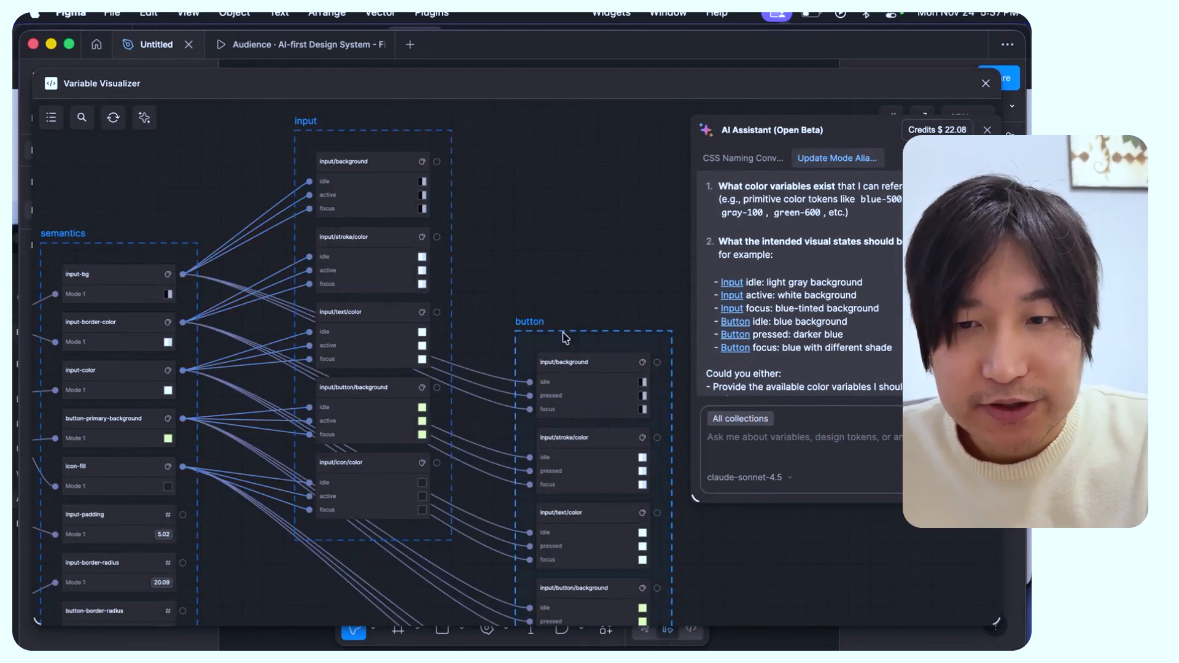
scroll(810, 291, "up", 5)
scroll(810, 292, "down", 5)
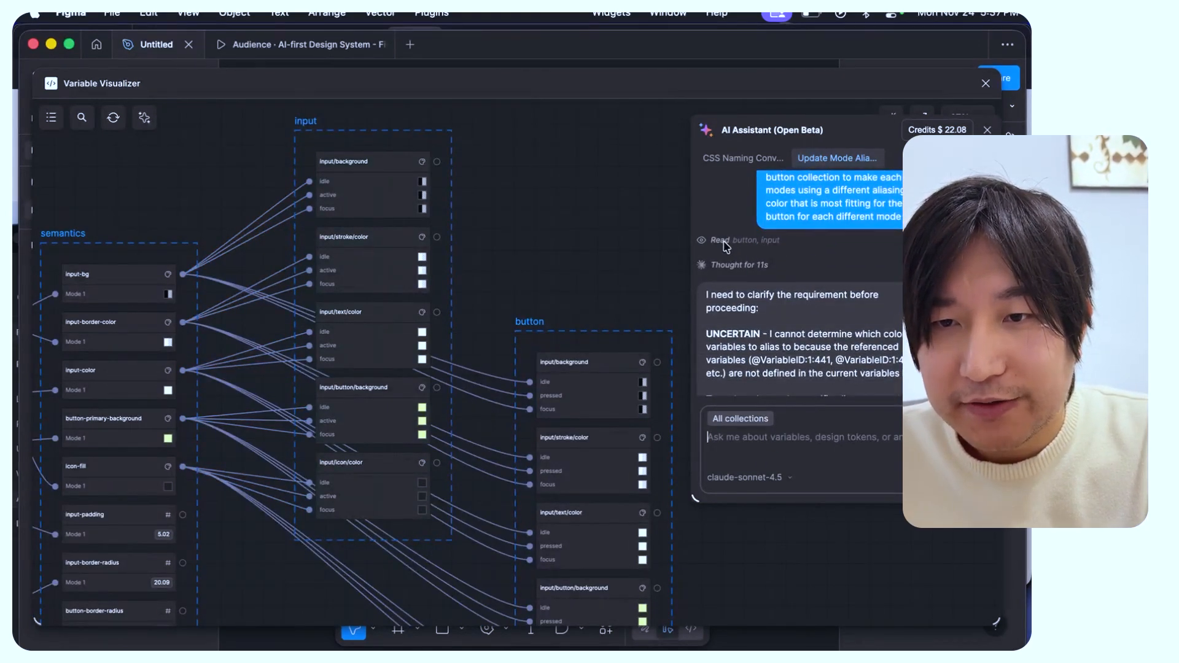
Step: Copy the earlier mode-aliasing prompt into a new assistant chat, remove its opening quotation mark and send it with all collections in scope
scroll(803, 258, "up", 2)
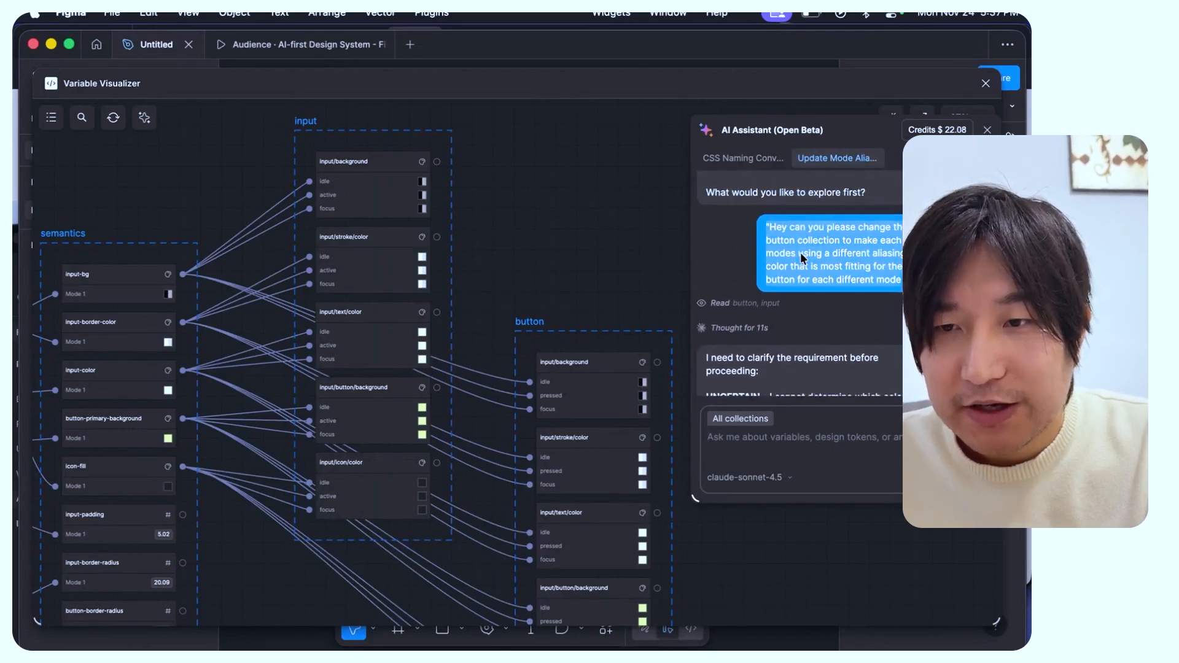
left_click(987, 158)
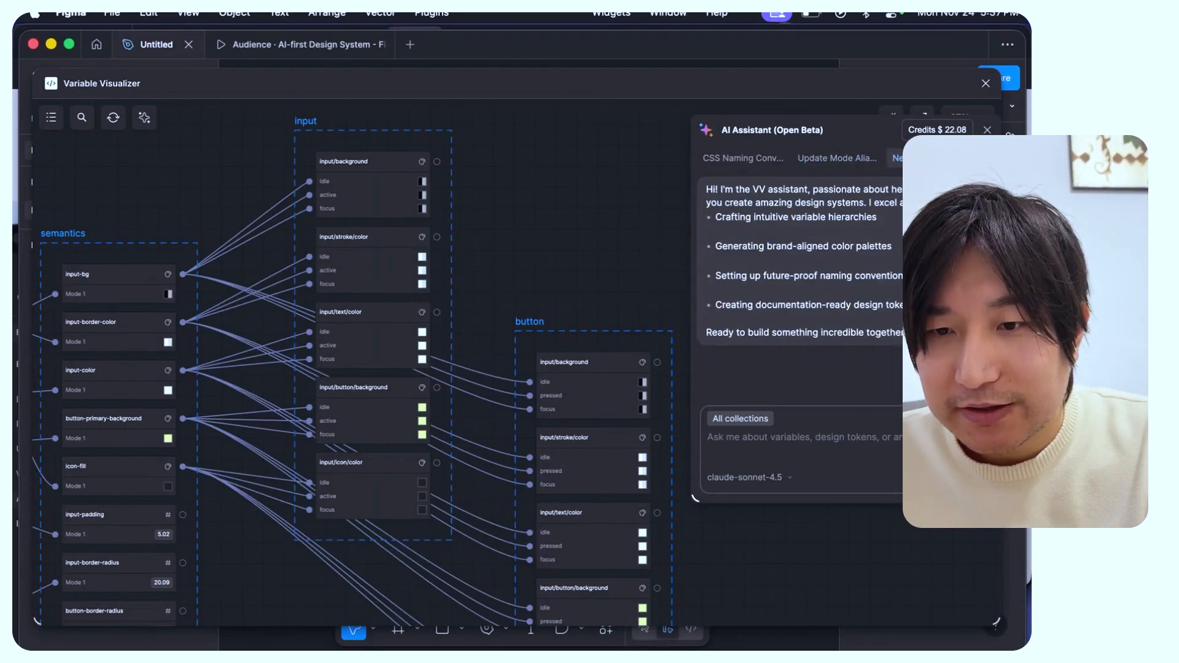
left_click(798, 431)
key("super+v")
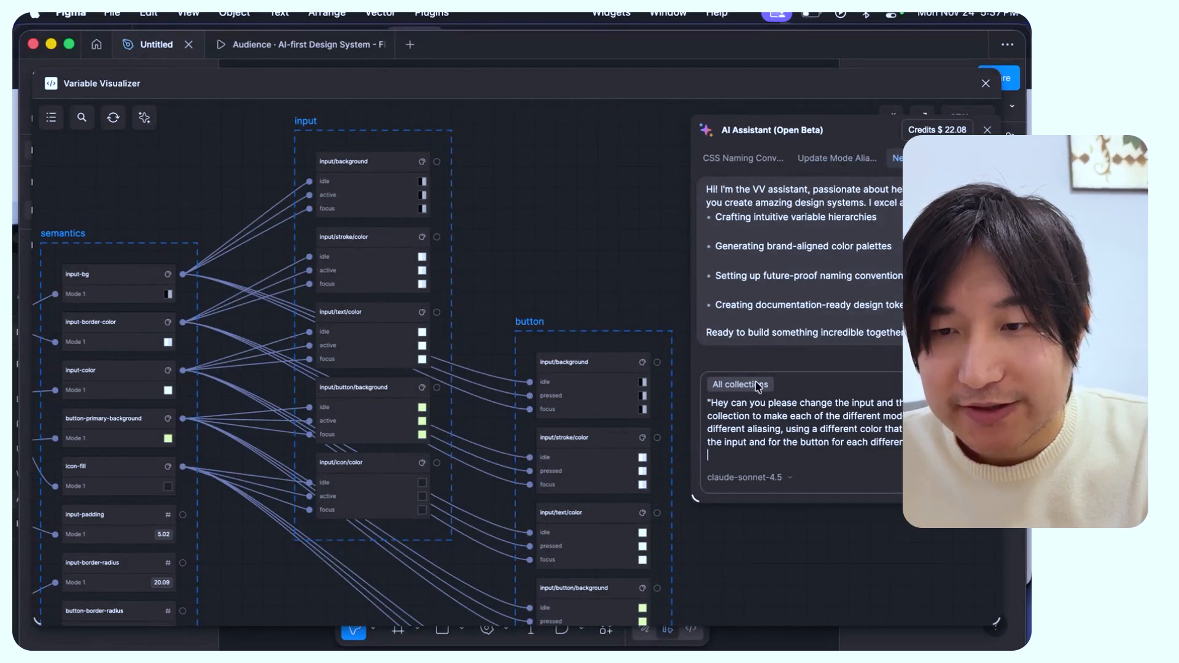
left_click(716, 400)
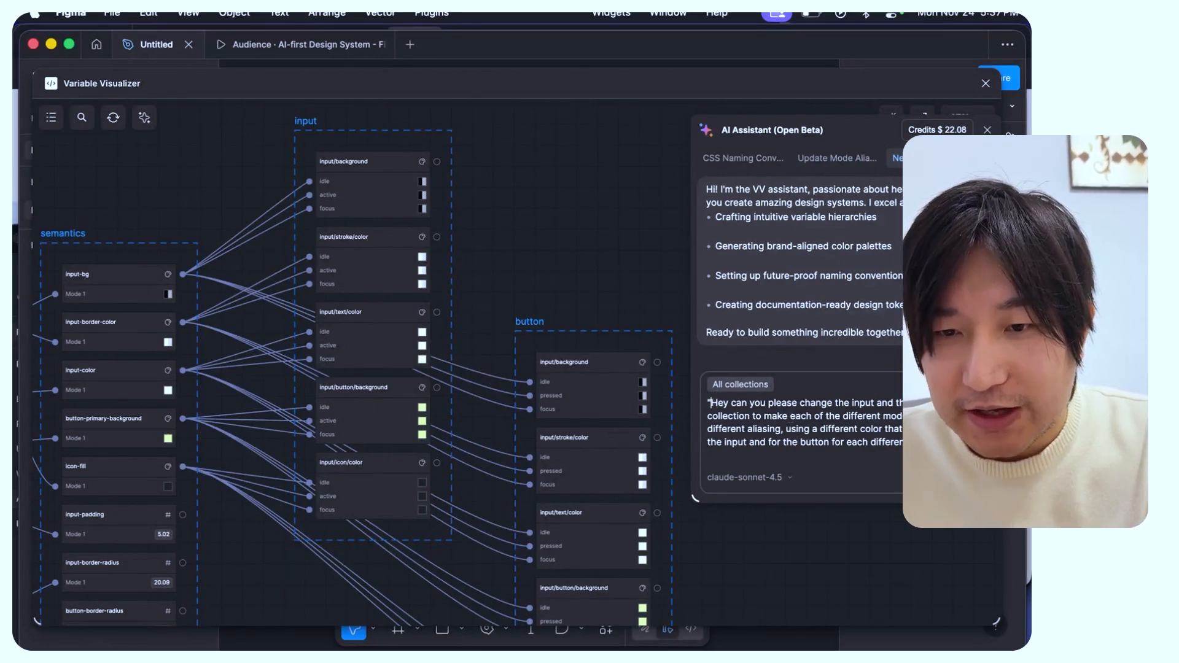
key("BackSpace")
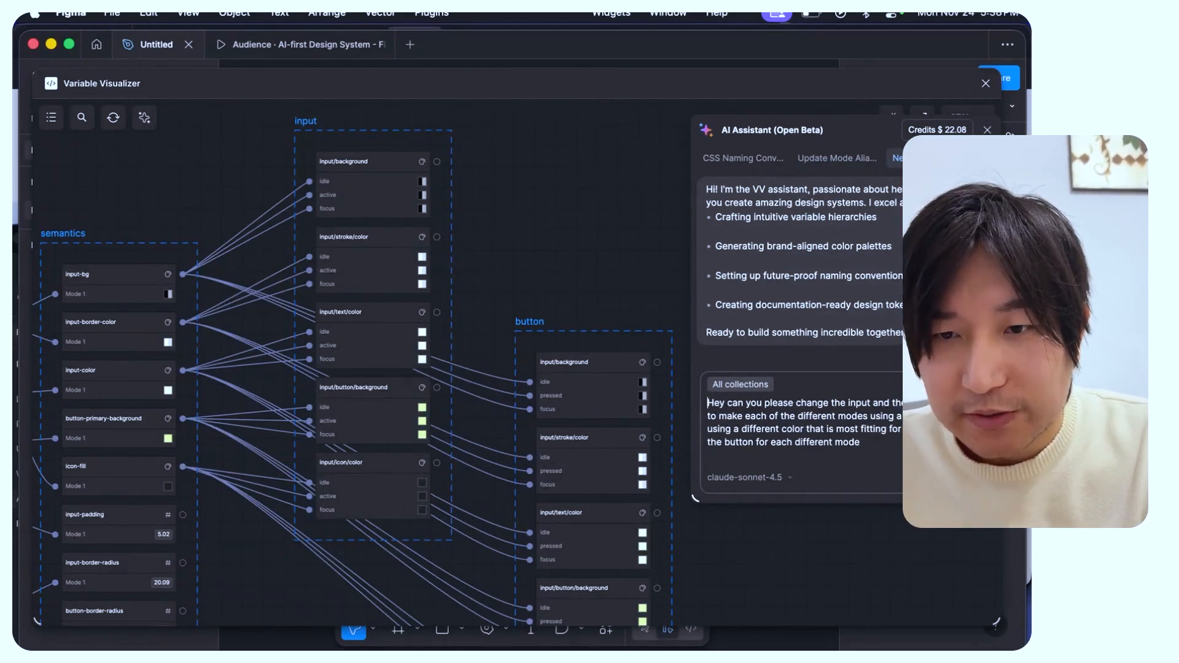
key("Return")
scroll(539, 265, "left", 1)
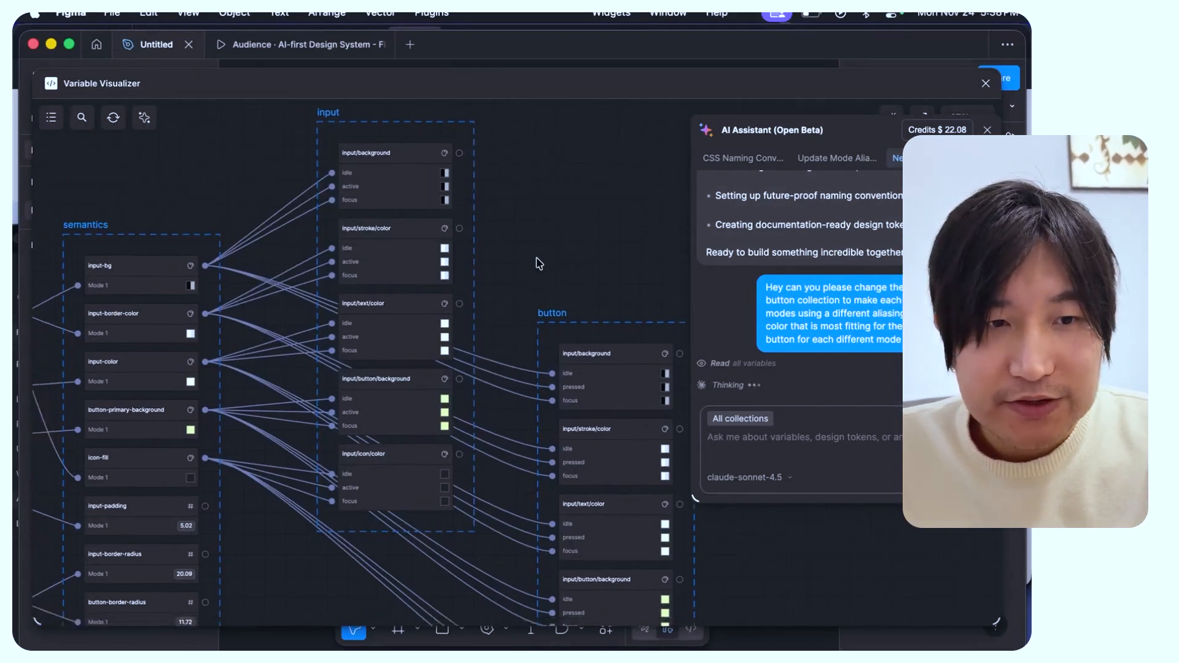
scroll(540, 264, "left", 5)
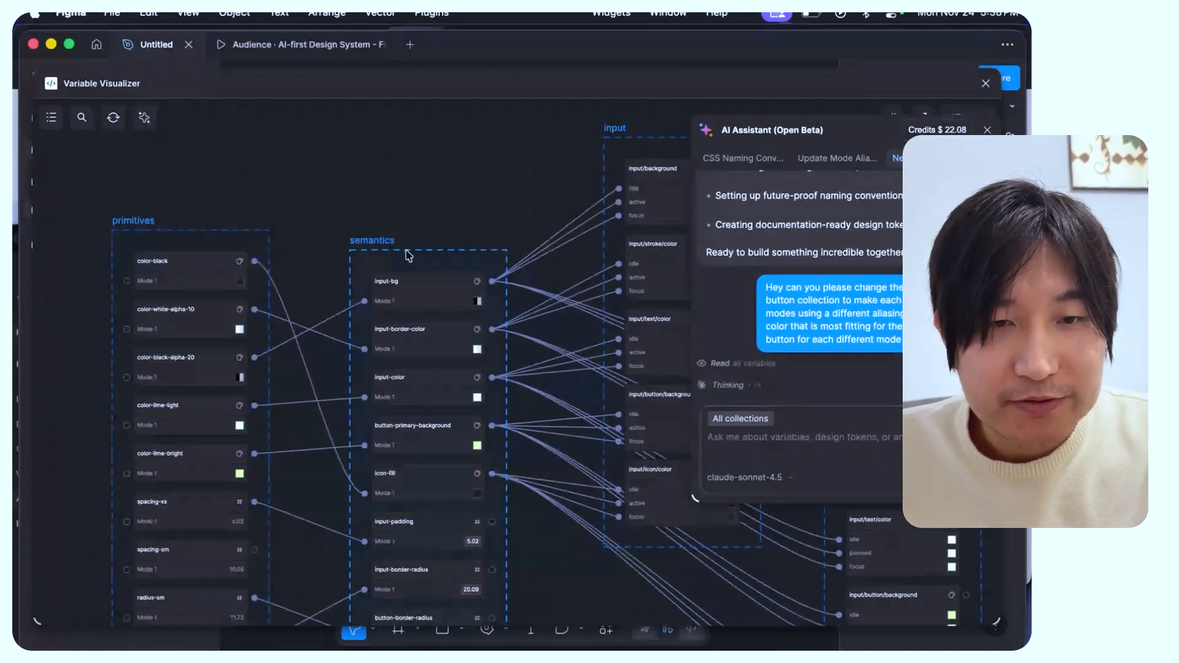
scroll(400, 257, "right", 5)
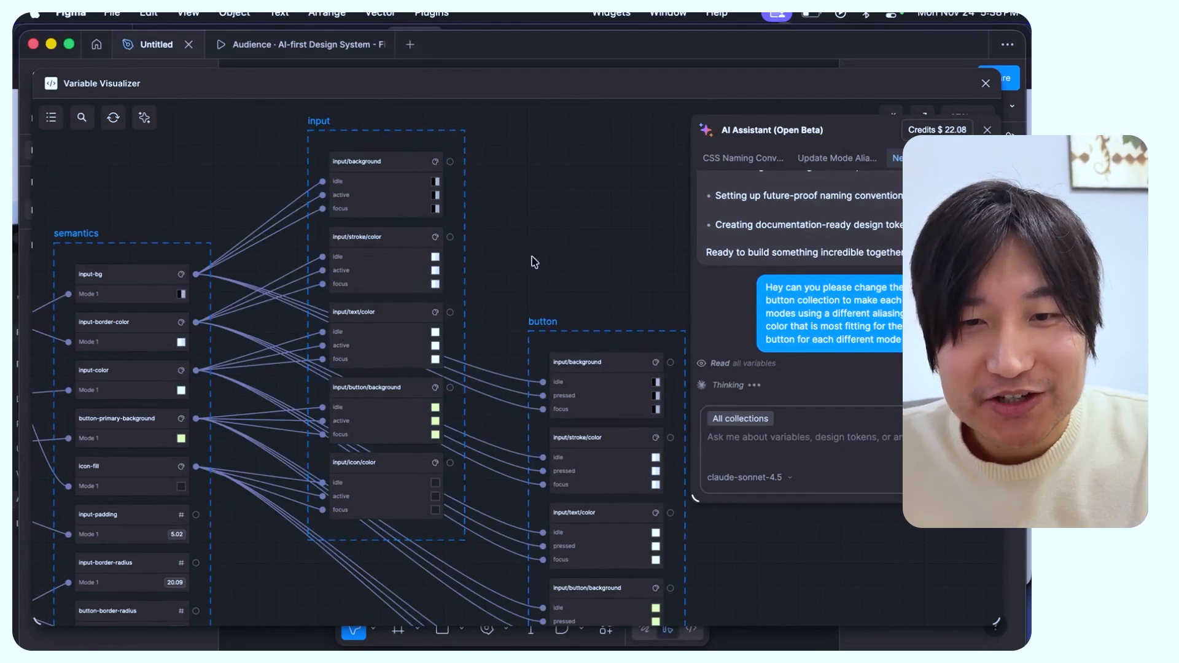
scroll(571, 242, "up", 2)
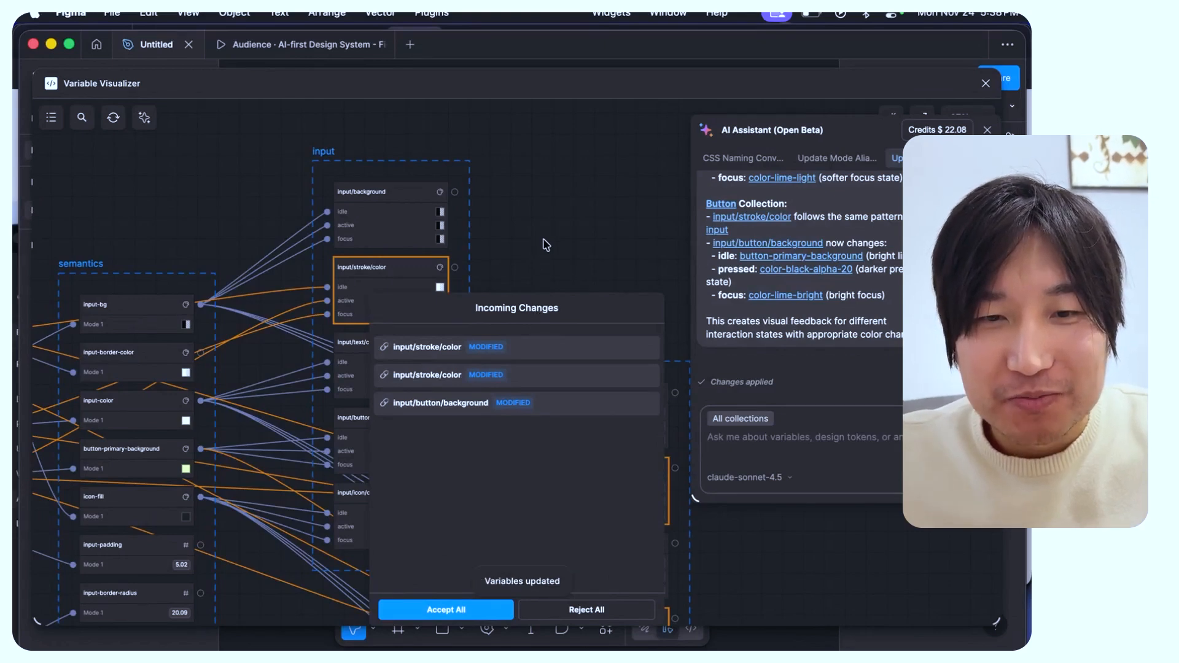
Step: Review the assistant's incoming alias changes and its explanation of the input and button modes, and accept all changes
scroll(546, 245, "down", 3)
scroll(546, 245, "up", 3)
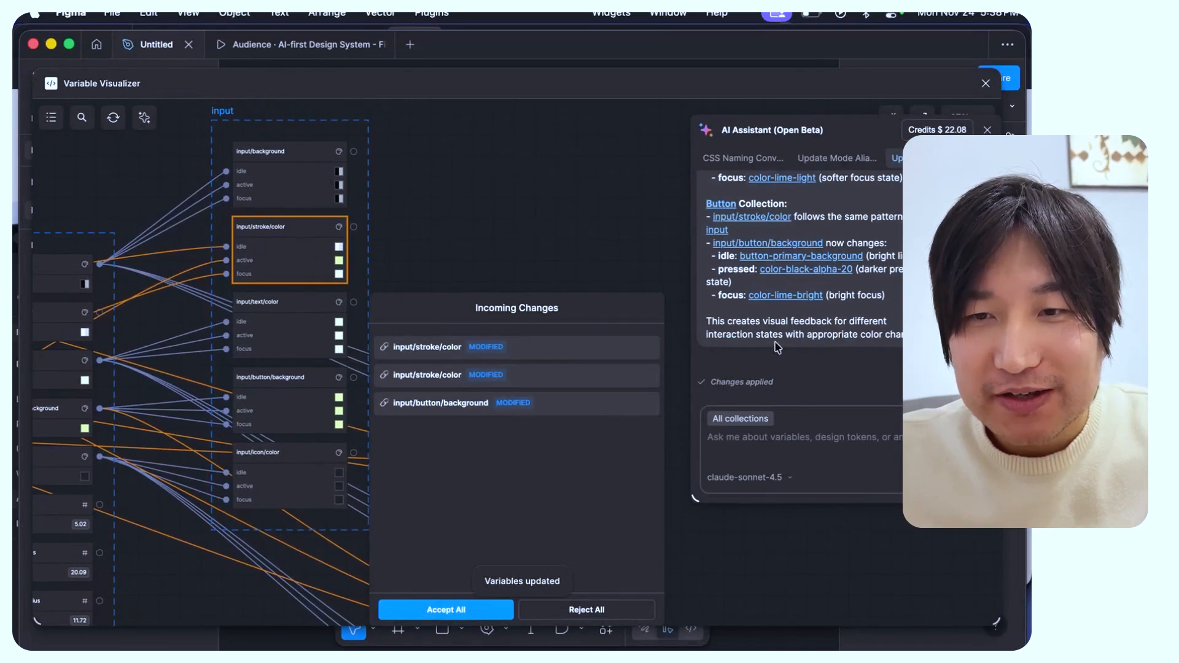
scroll(777, 316, "up", 5)
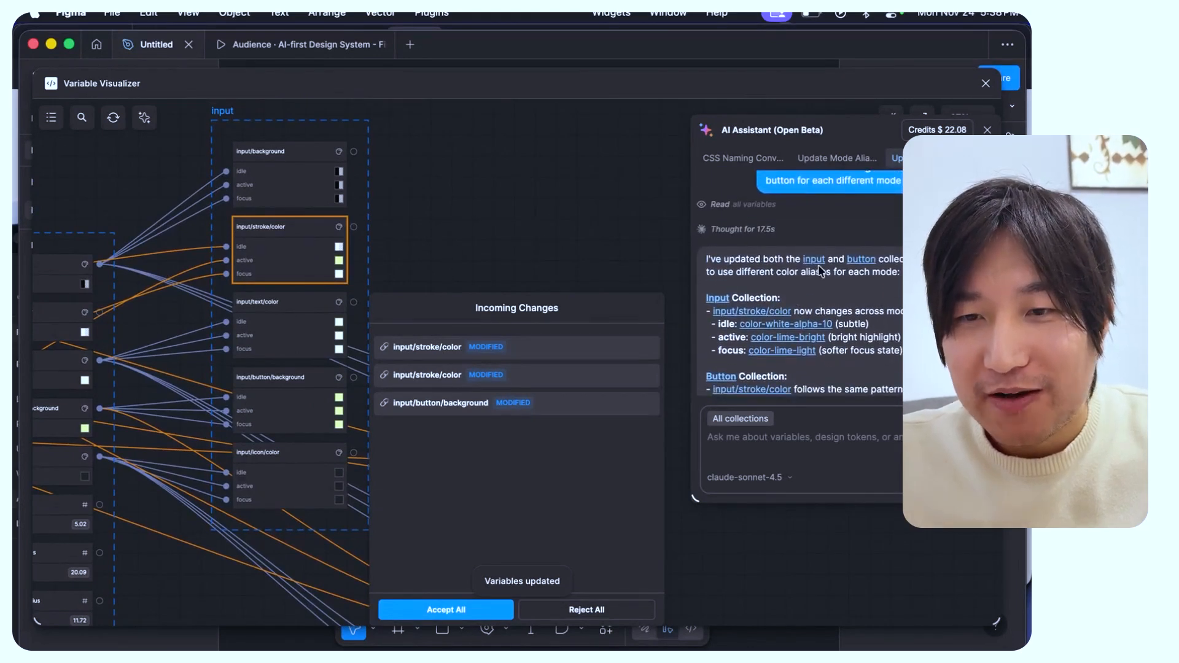
scroll(775, 274, "down", 5)
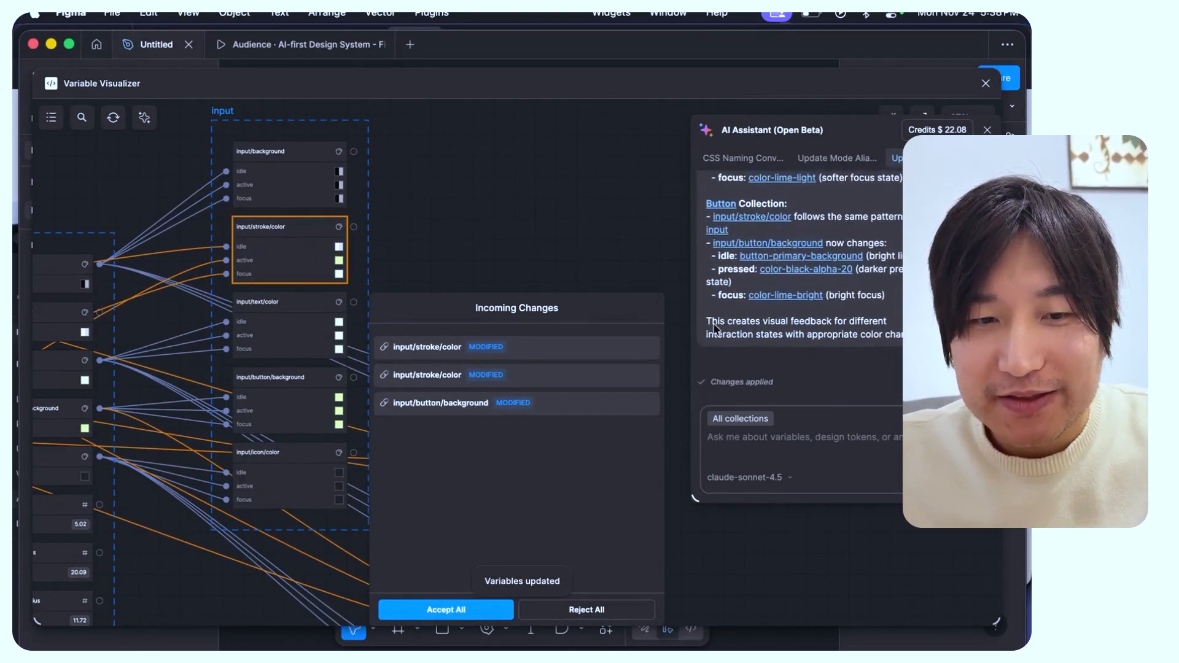
left_click(433, 609)
Step: Move the button collection up beside the input collection so their variables line up
scroll(465, 406, "down", 3)
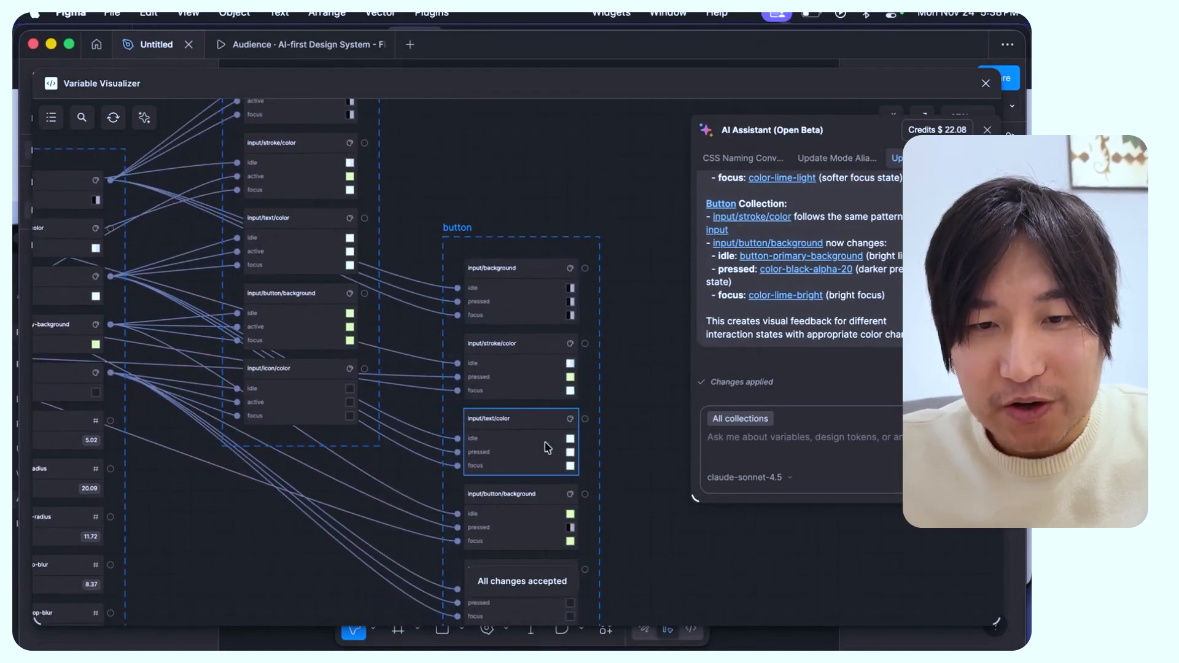
scroll(548, 449, "up", 5)
scroll(574, 366, "down", 4)
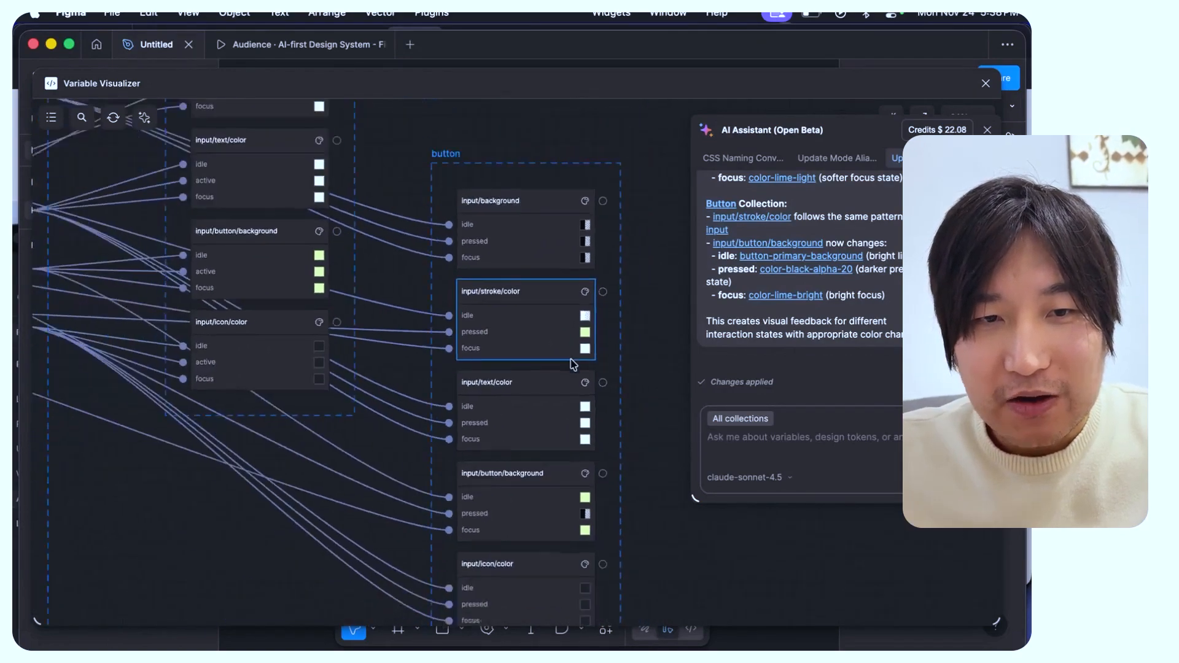
scroll(574, 365, "up", 3)
left_click_drag(547, 315, 521, 226)
left_click(400, 256)
Step: Compare the per-mode aliases of the input and button collections, focusing on the input/button/background variable in each
scroll(399, 331, "down", 3)
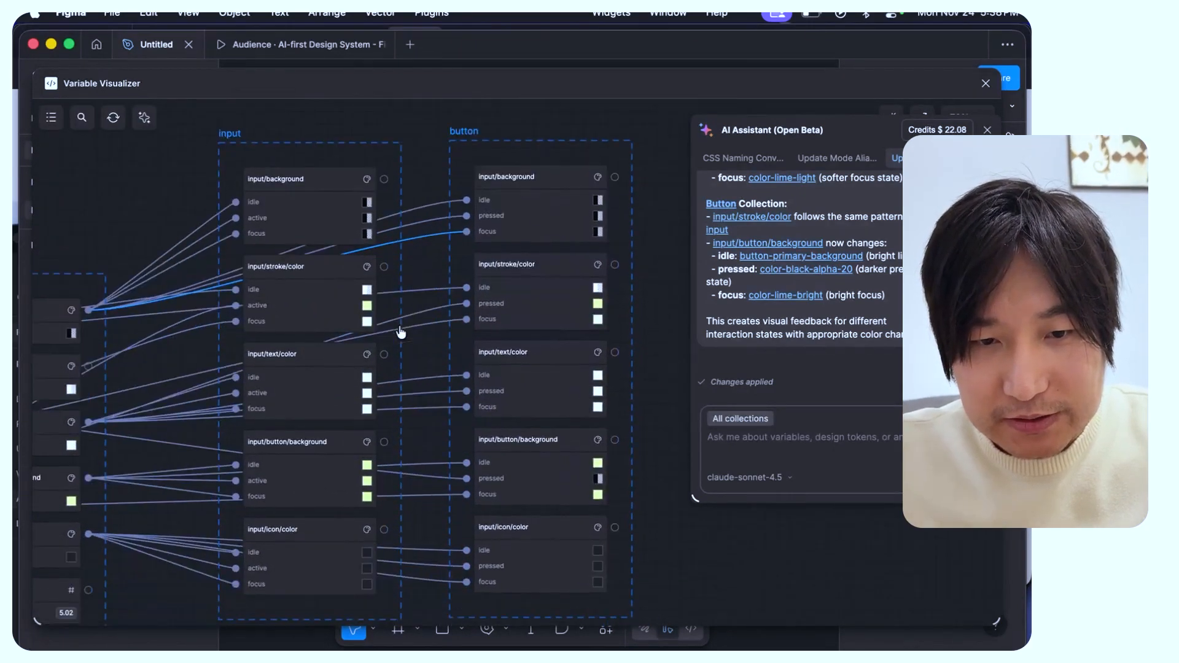
scroll(405, 390, "up", 2)
scroll(439, 479, "down", 2)
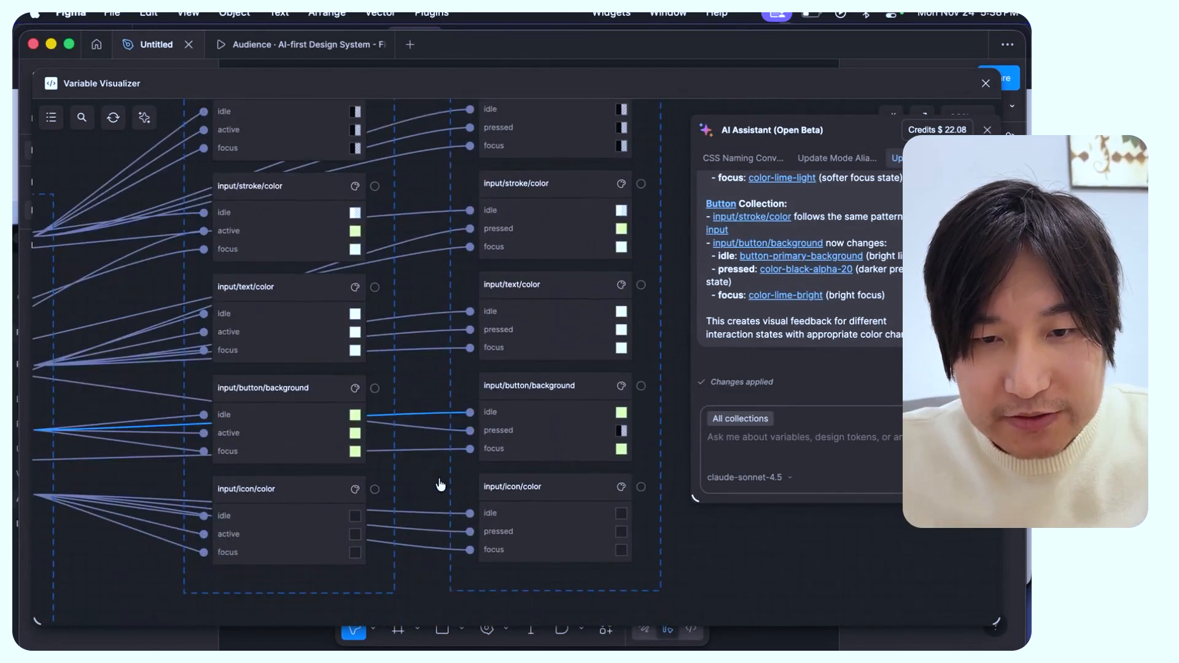
scroll(527, 428, "up", 2)
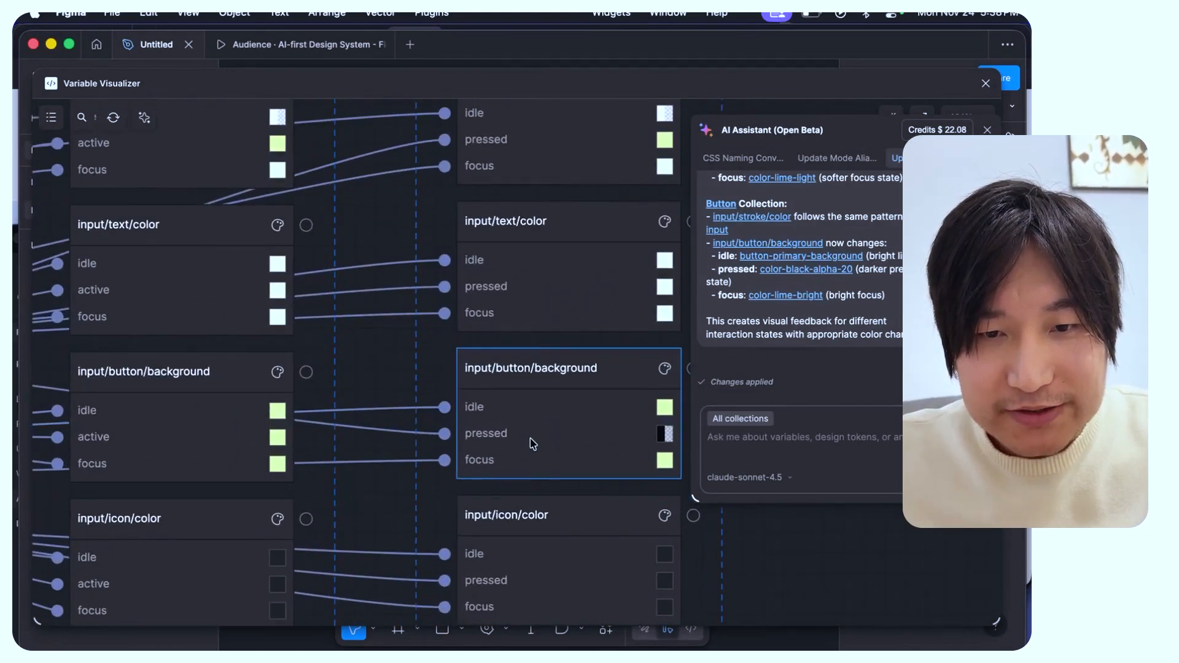
left_click(532, 444)
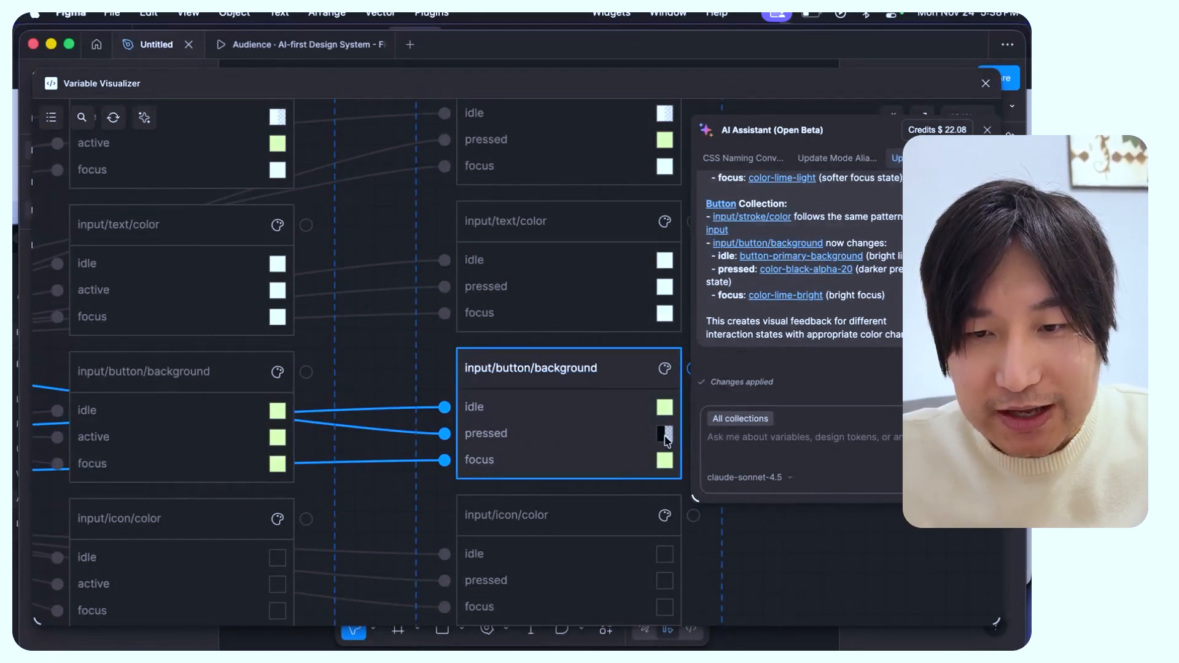
left_click(243, 441)
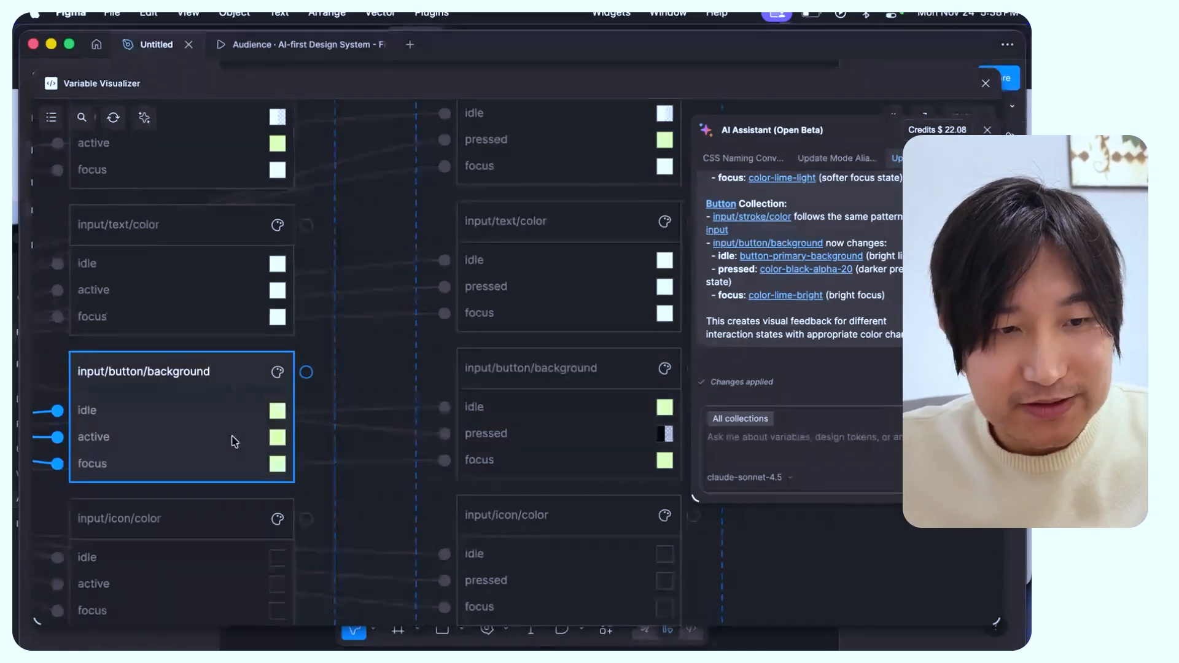
left_click(375, 411)
scroll(375, 391, "down", 5)
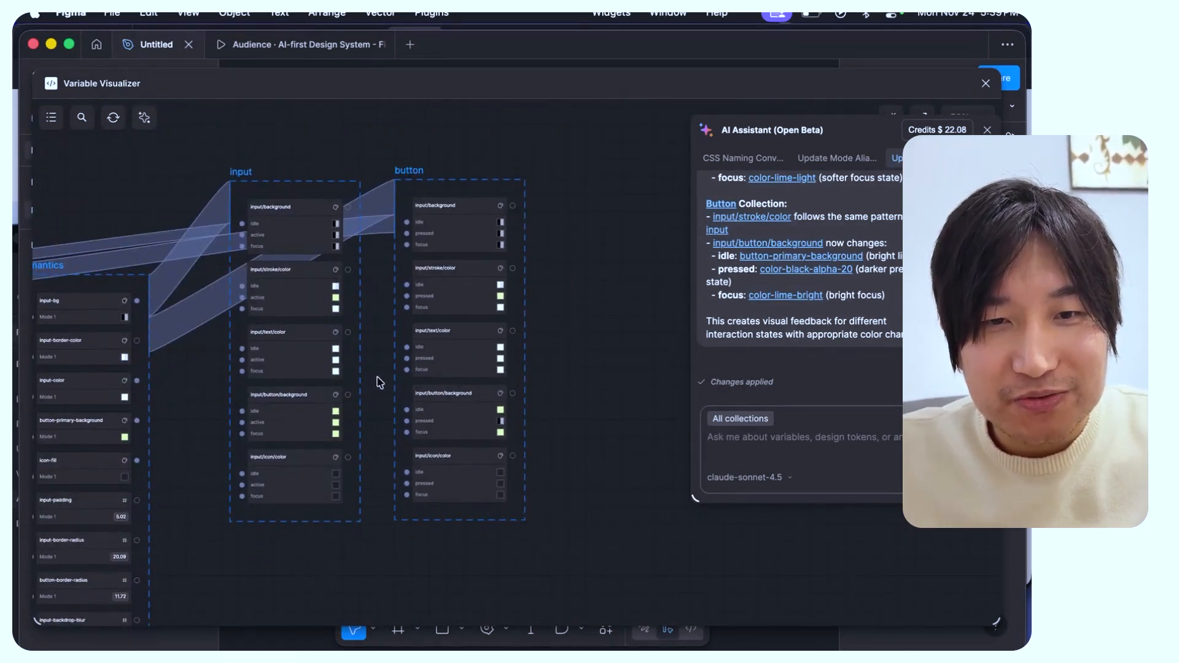
scroll(378, 382, "up", 3)
left_click(448, 441)
scroll(448, 443, "down", 2)
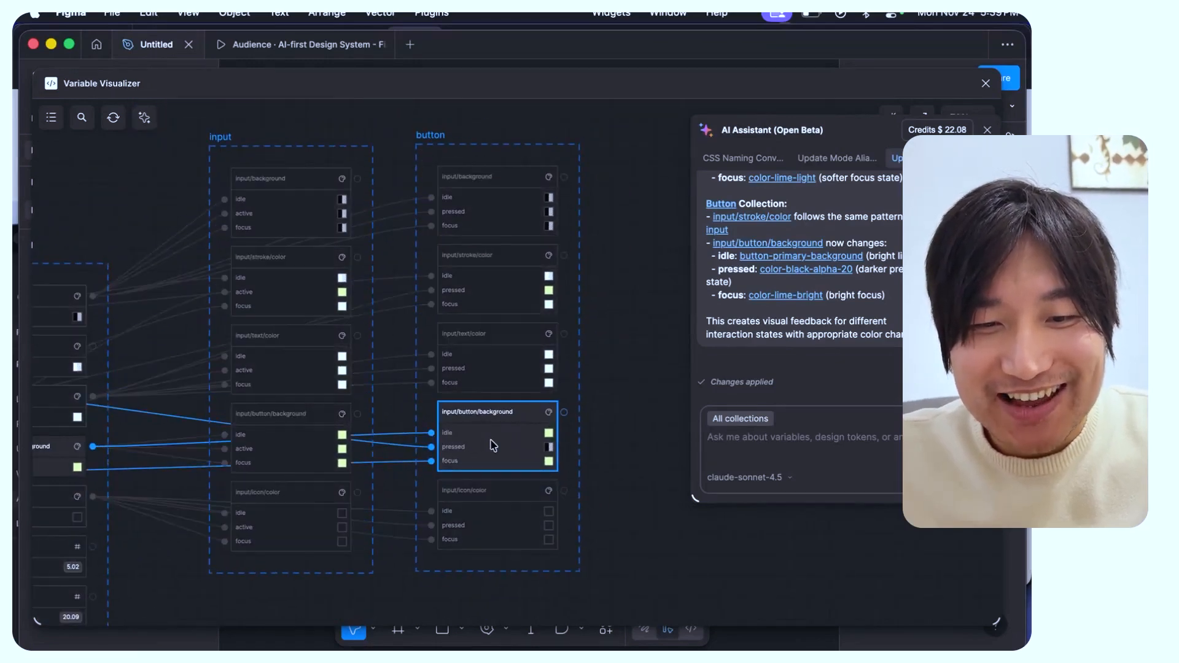
Step: Batch-rename all five variables in the button collection, replacing "input/" with "button/"
left_click(523, 537)
key("super+a")
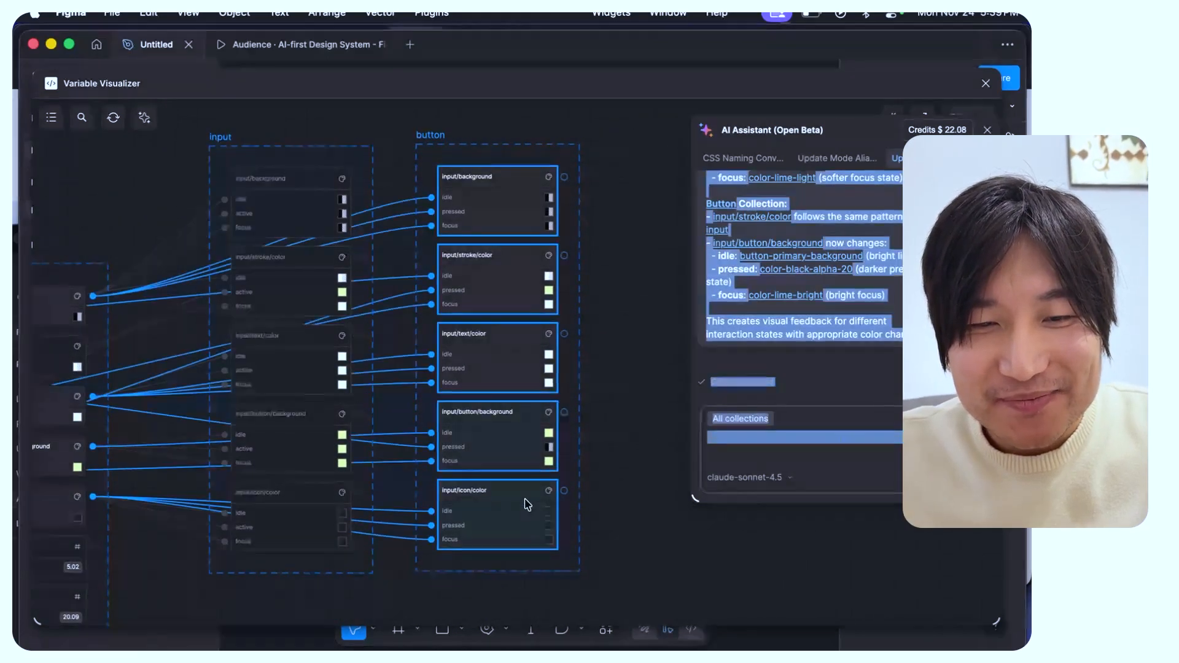
key("super+r")
key("shift+Tab")
type("input")
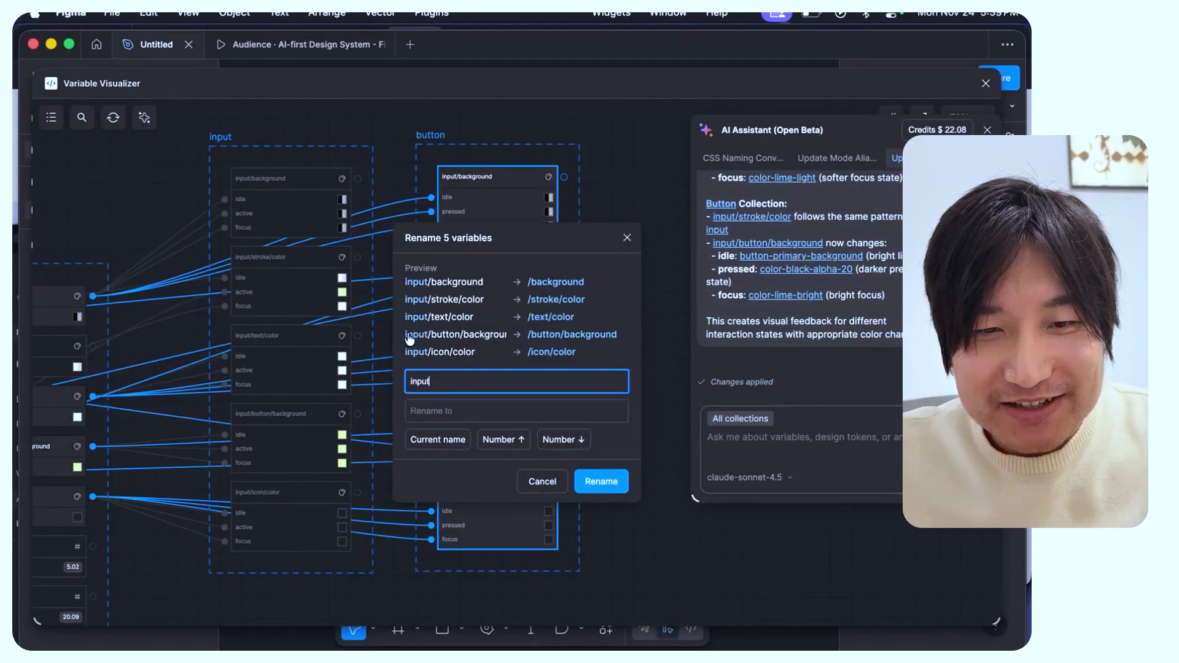
type("/")
key("Tab")
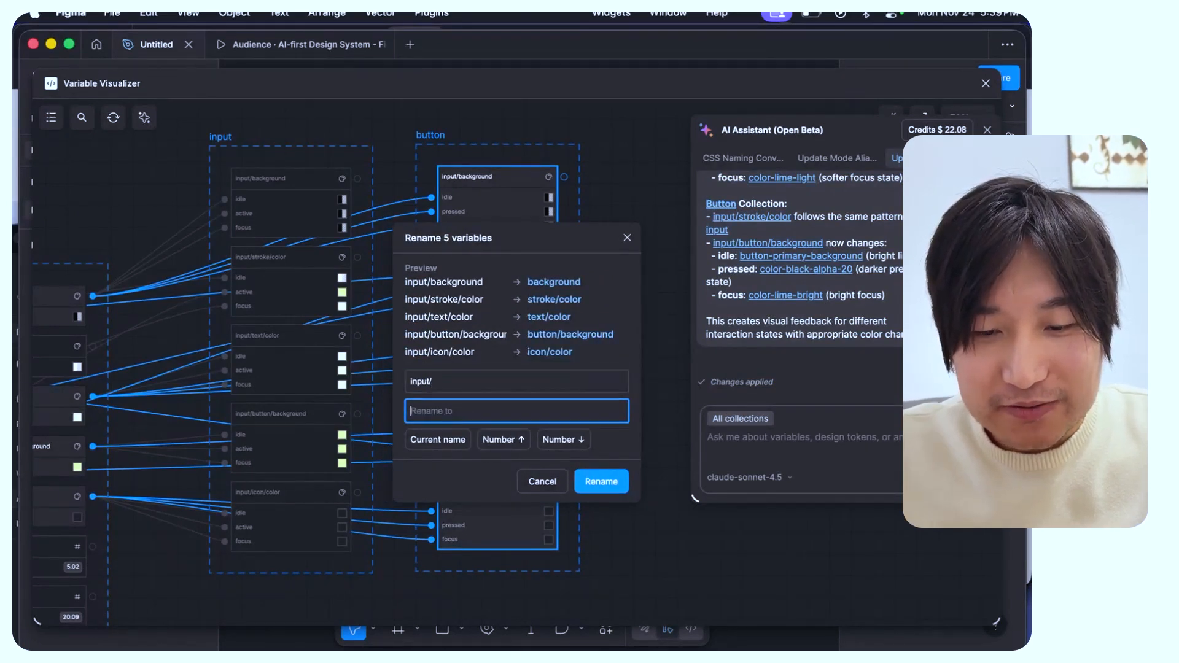
type("button/")
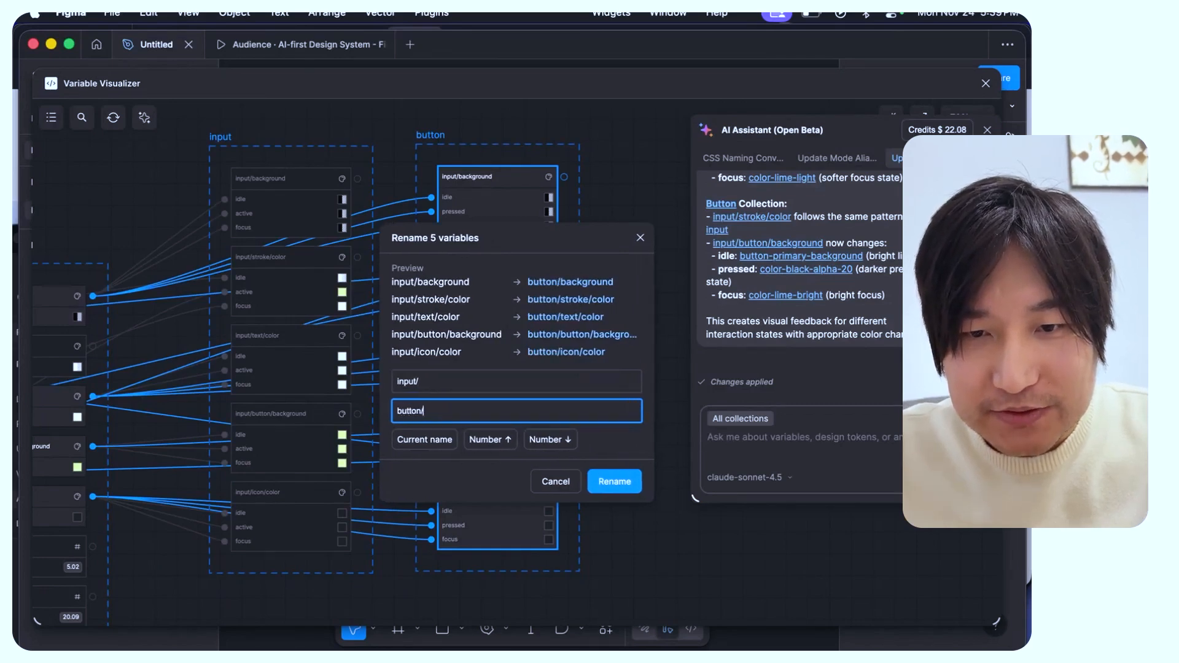
left_click(613, 481)
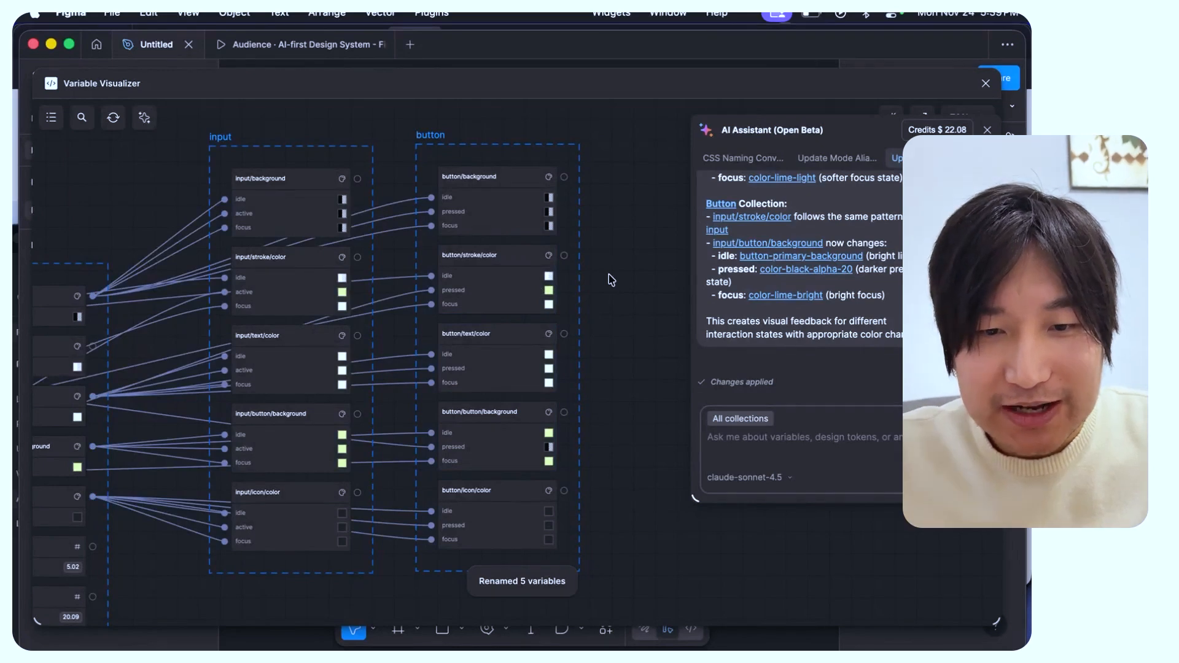
Step: Undo the variable renaming, the button collection's move and the accepted alias changes
key("super+z")
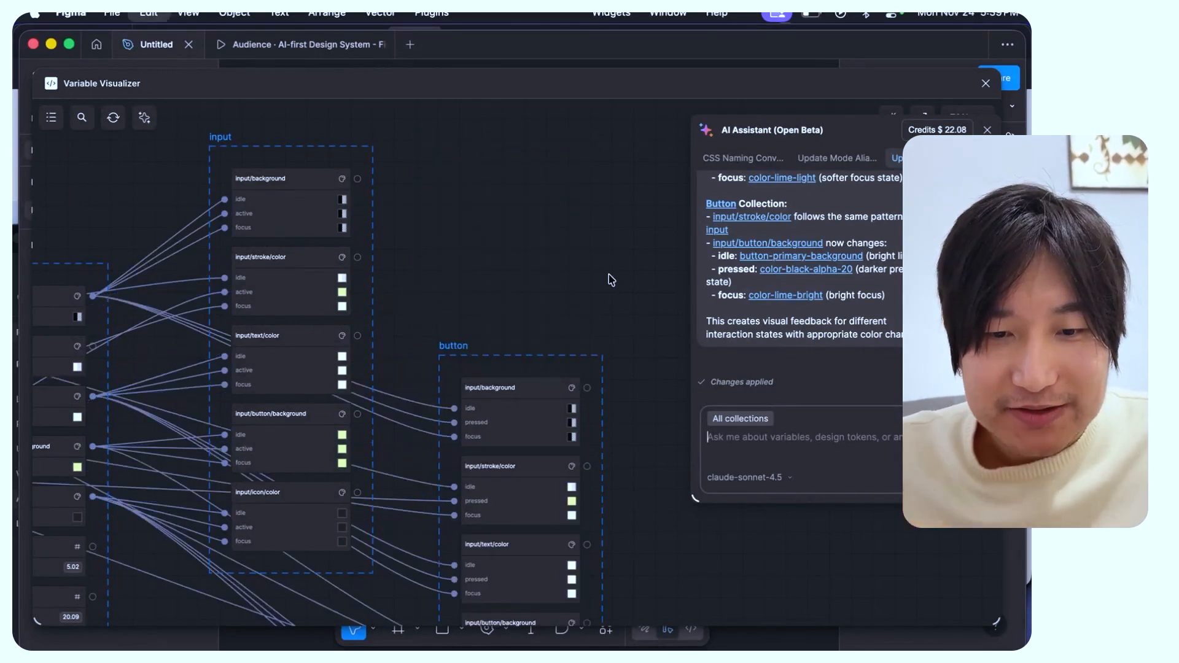
key("super+z")
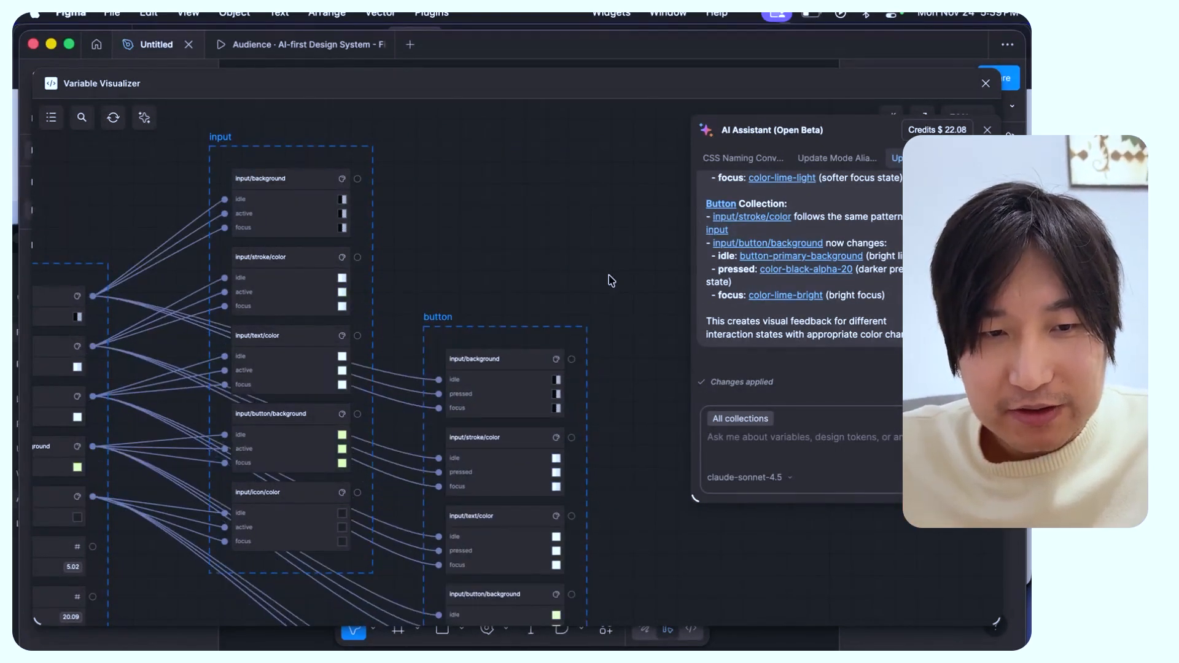
Step: Select every variable in the button collection and rename them by matching "input/" and substituting "button/"
left_click(489, 347)
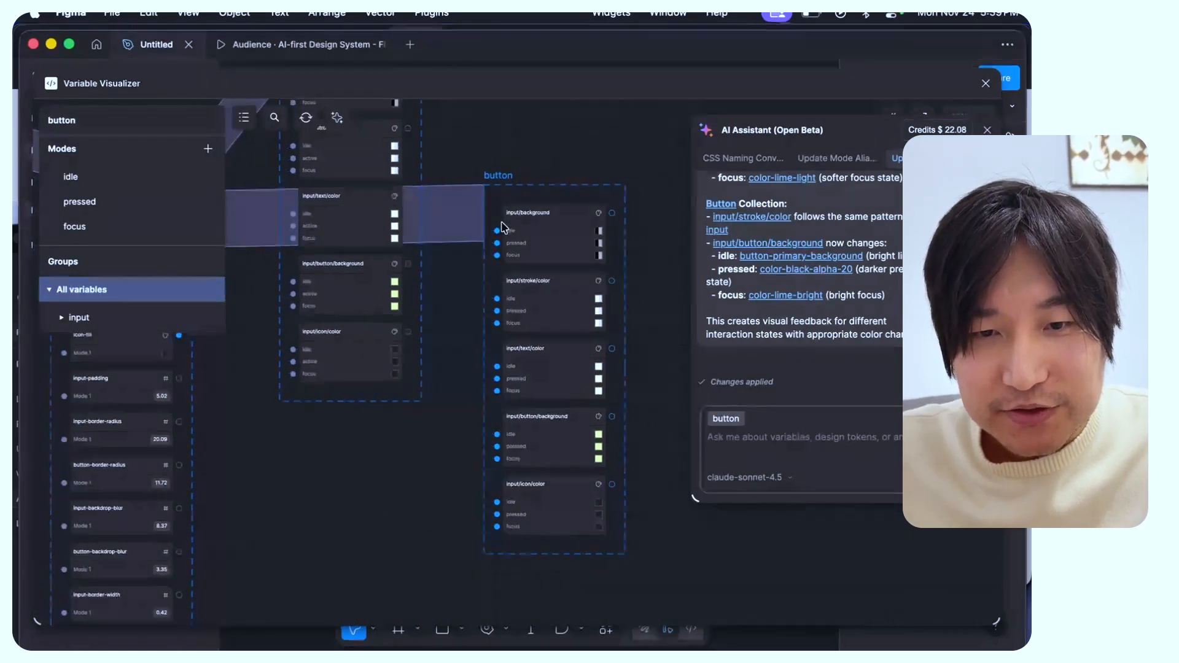
left_click(533, 325)
key("super+a")
key("super+r")
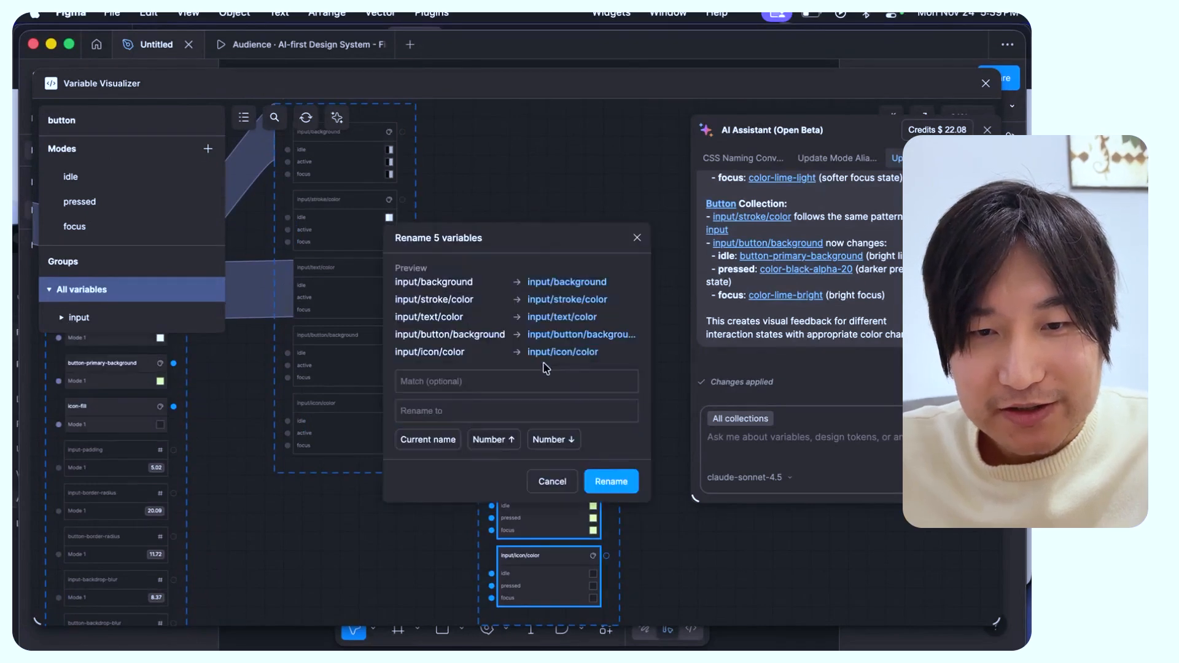
left_click(407, 358)
left_click(437, 381)
type("input/")
key("Tab")
type("button/")
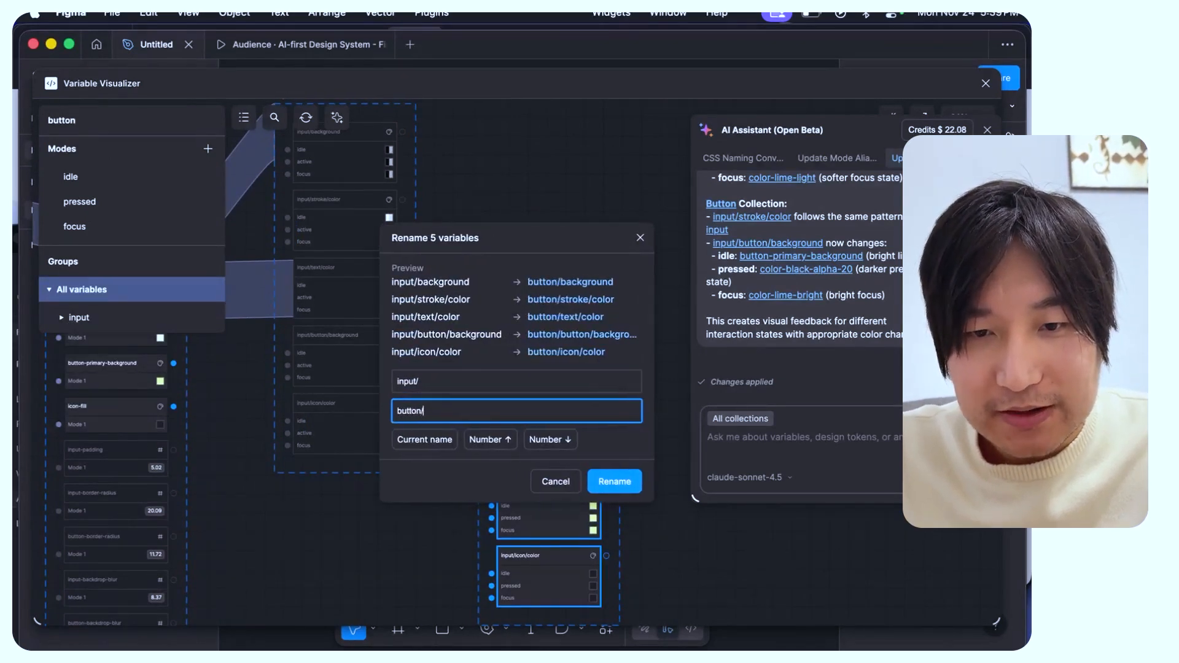
left_click(631, 473)
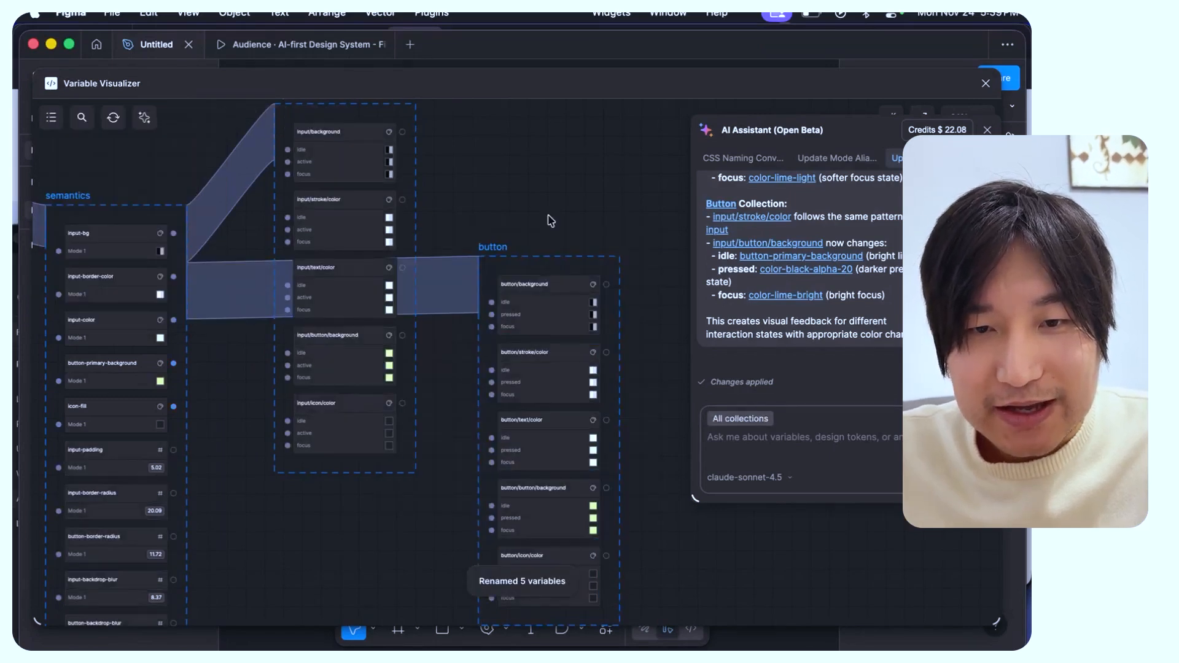
Step: Move the button collection up to align beside the input collection, and look back at the earlier assistant prompt
left_click_drag(538, 337, 526, 198)
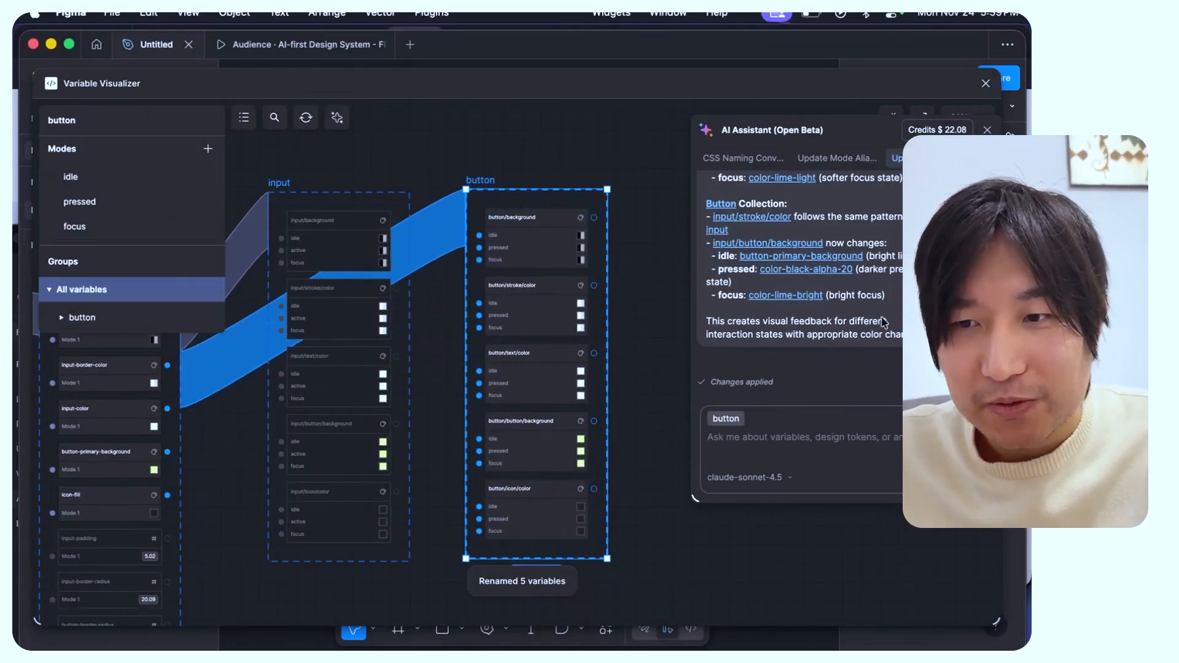
scroll(883, 322, "up", 5)
scroll(883, 322, "up", 2)
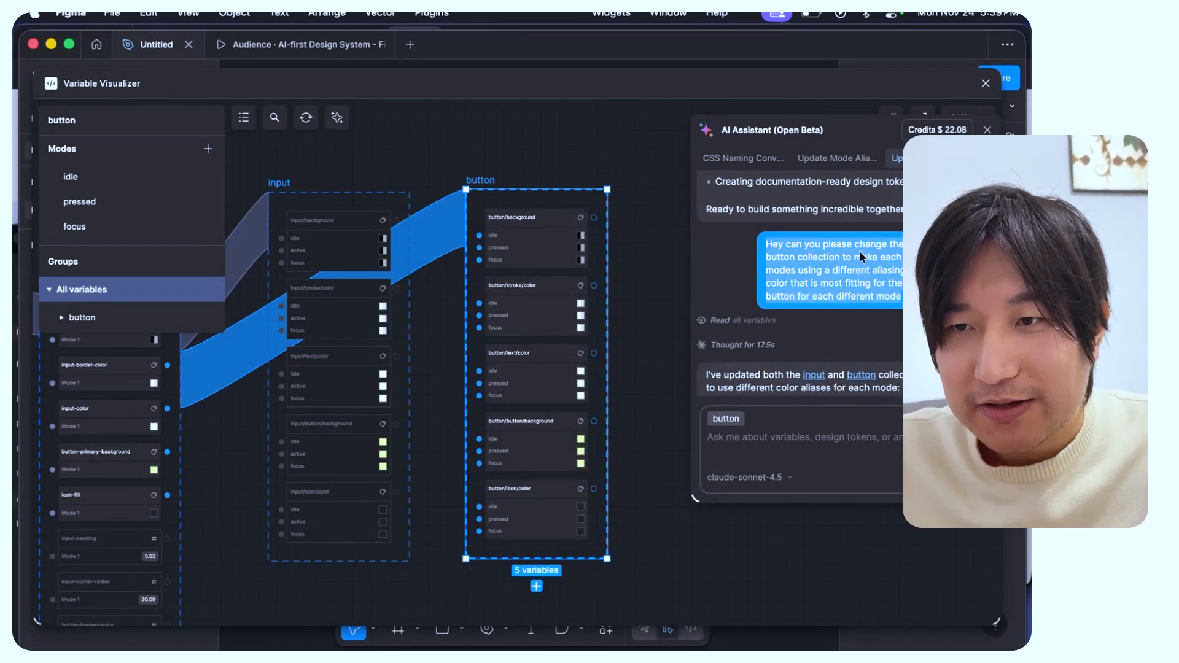
Step: In a new assistant chat covering all collections, request different, best-fitting color aliases for each mode of the input and button collections
left_click(986, 159)
left_click(795, 444)
type("Hey can you please change the input and the button collection to make each of the different modes using a different aliasing using a different color that is most fitting for the input and the button for each different mode")
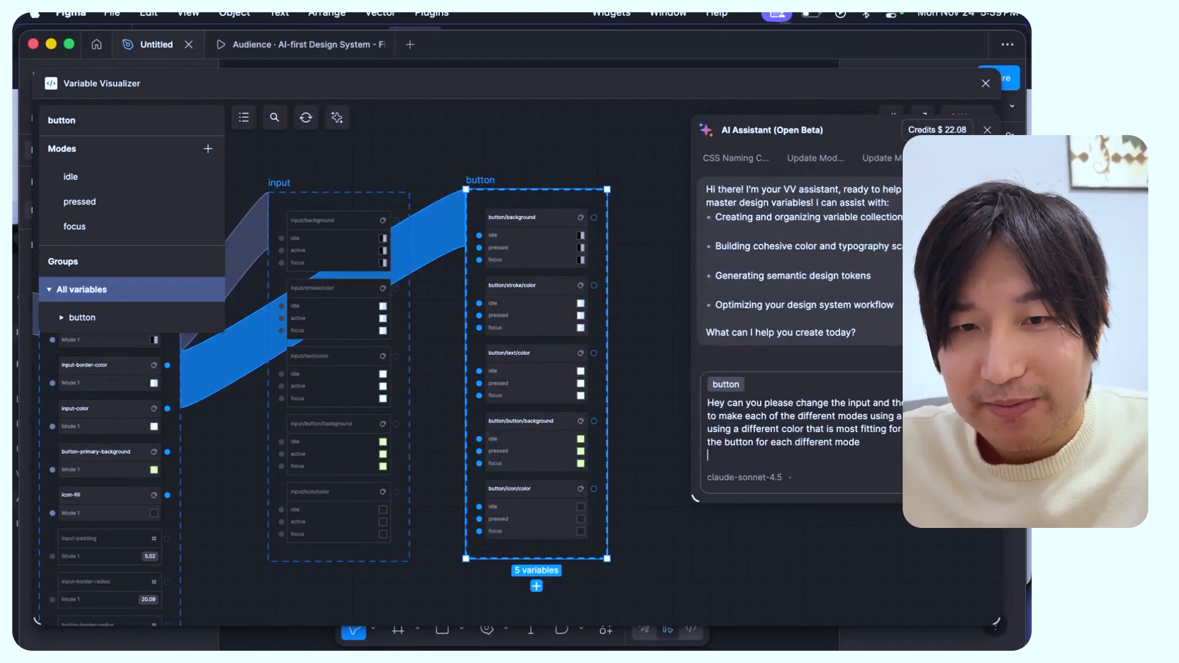
left_click(648, 336)
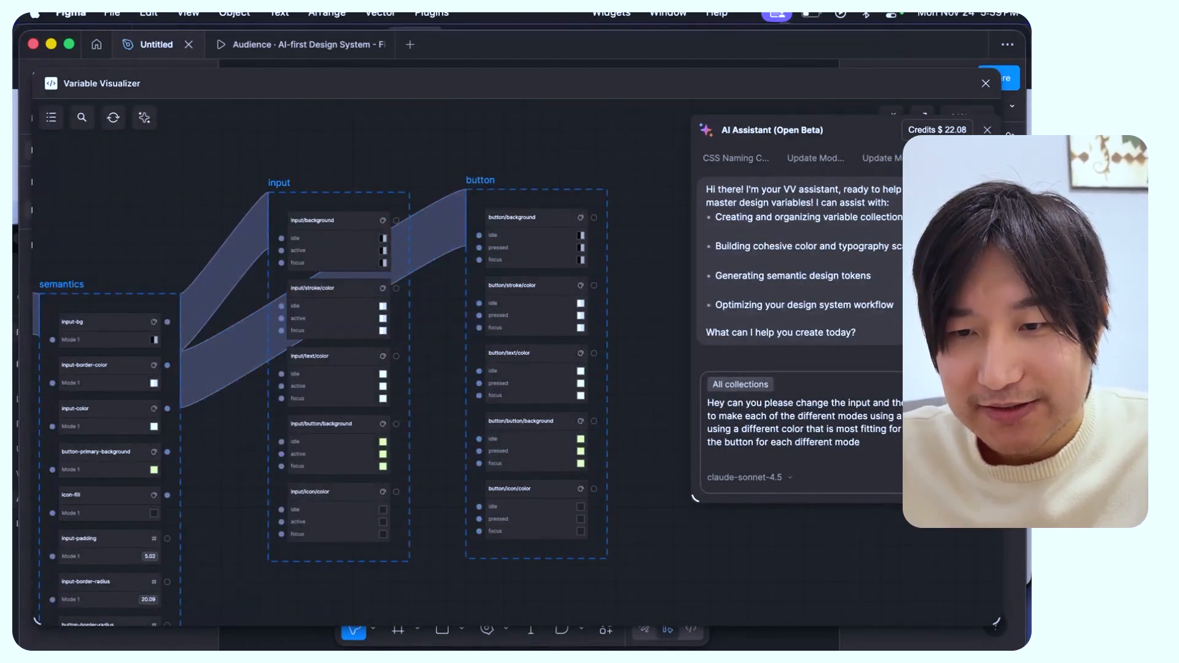
key("Return")
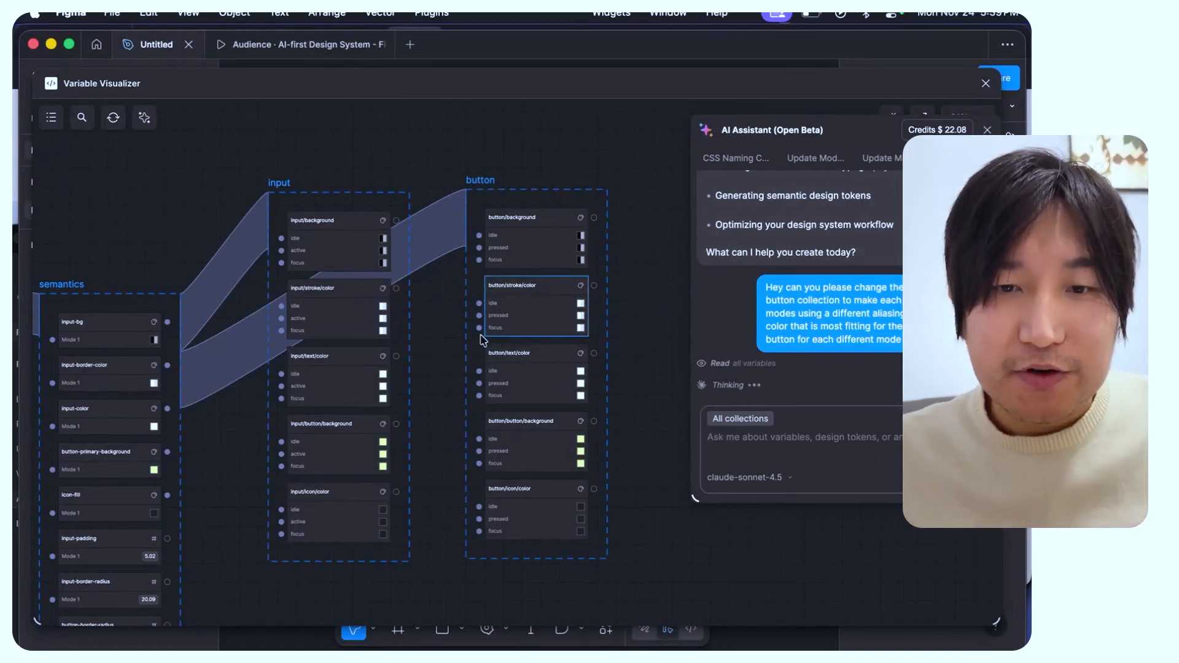
Step: Accept all of the assistant's incoming alias changes to the input and button variables
scroll(473, 345, "up", 2)
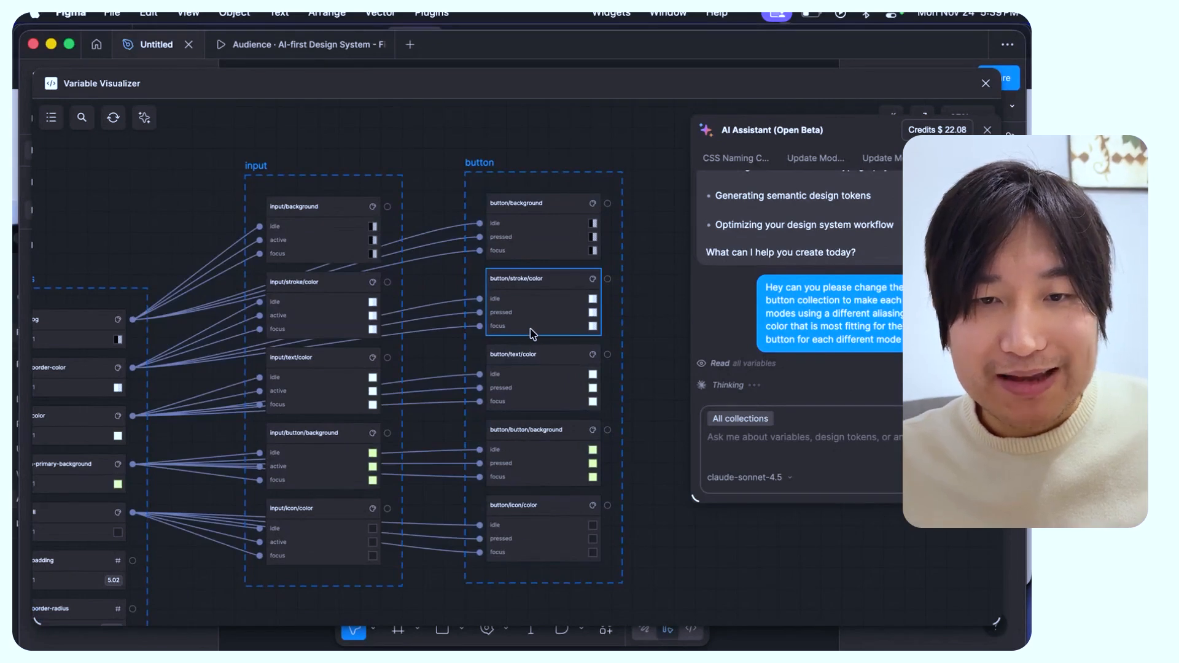
scroll(516, 331, "up", 2)
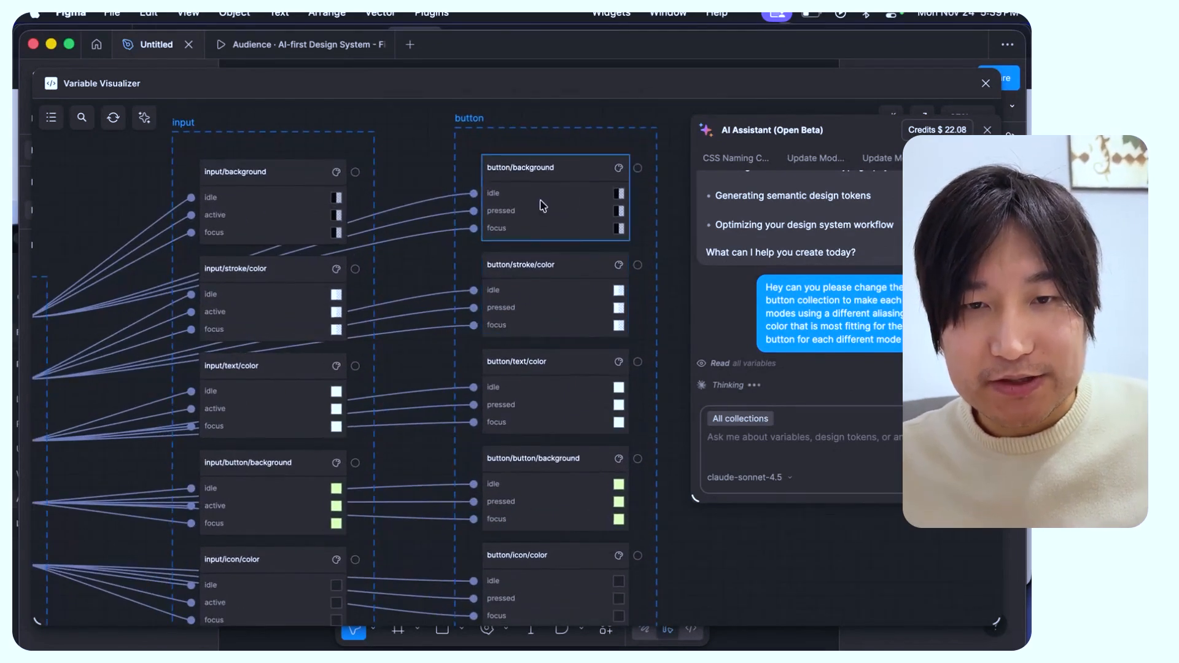
scroll(540, 344, "down", 1)
scroll(537, 358, "down", 1)
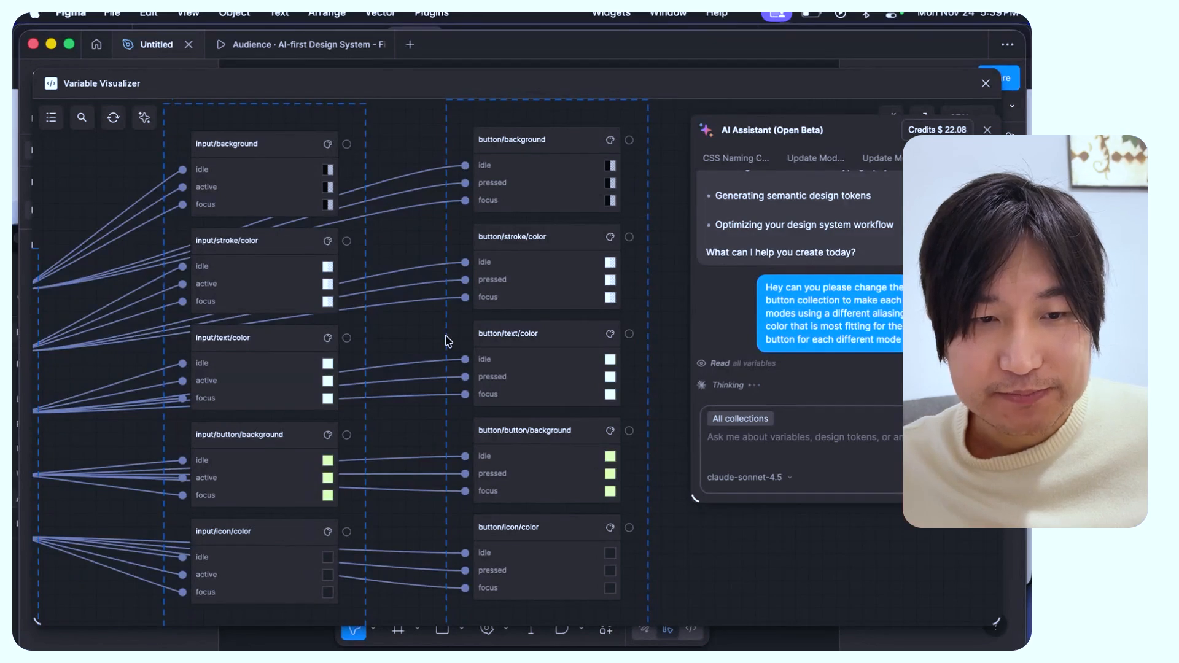
scroll(448, 341, "down", 1)
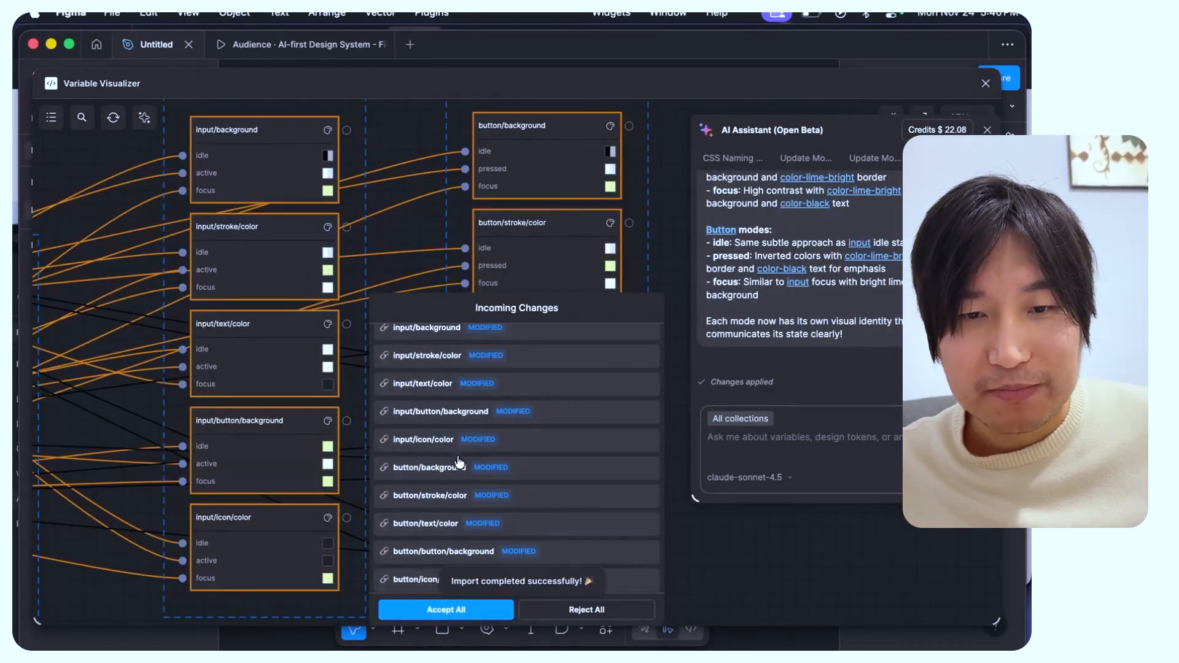
left_click(446, 610)
Step: Compare the new per-mode aliases of input/text/color and button/text/color
scroll(406, 442, "down", 2)
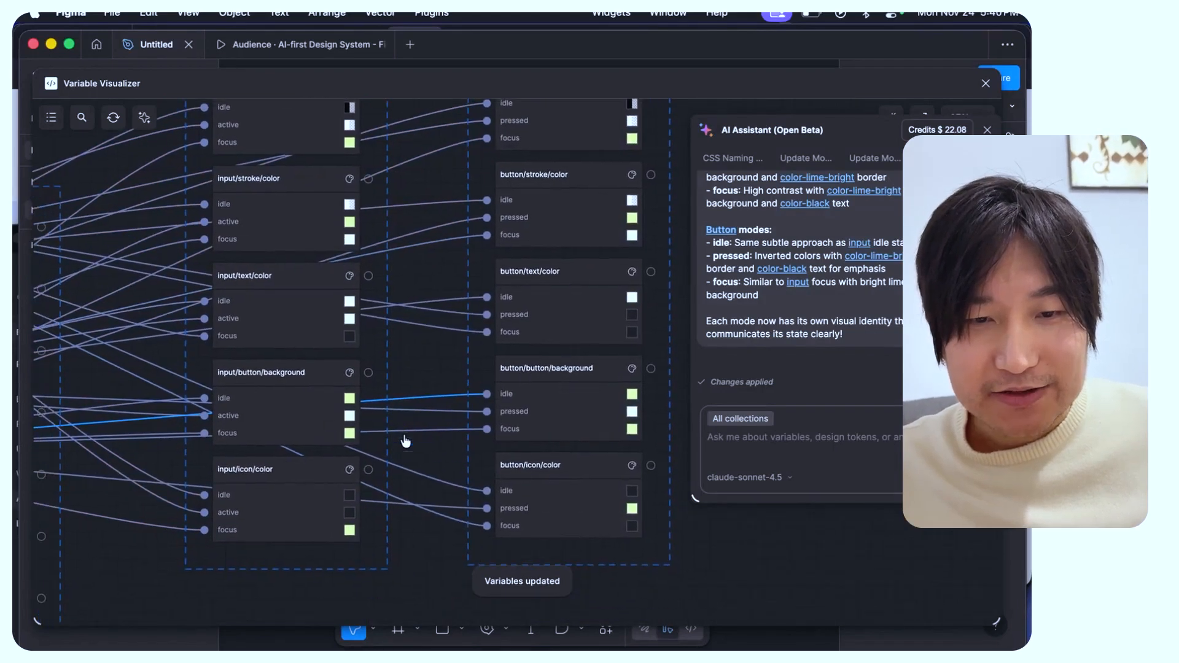
left_click(306, 324)
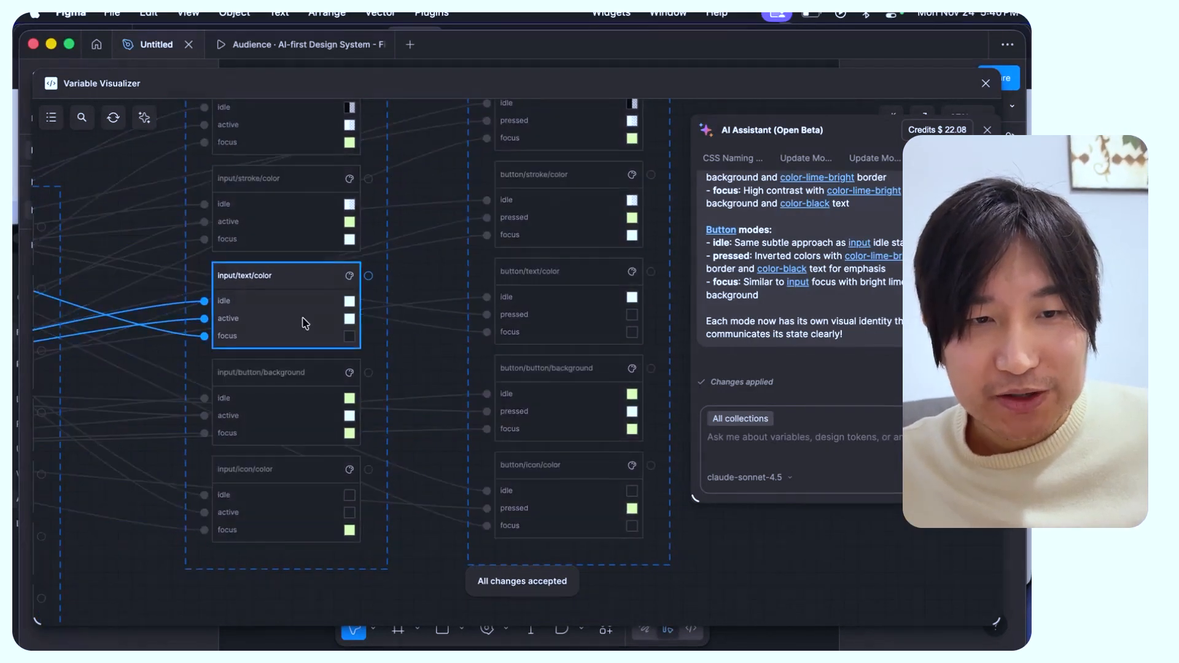
left_click(534, 316)
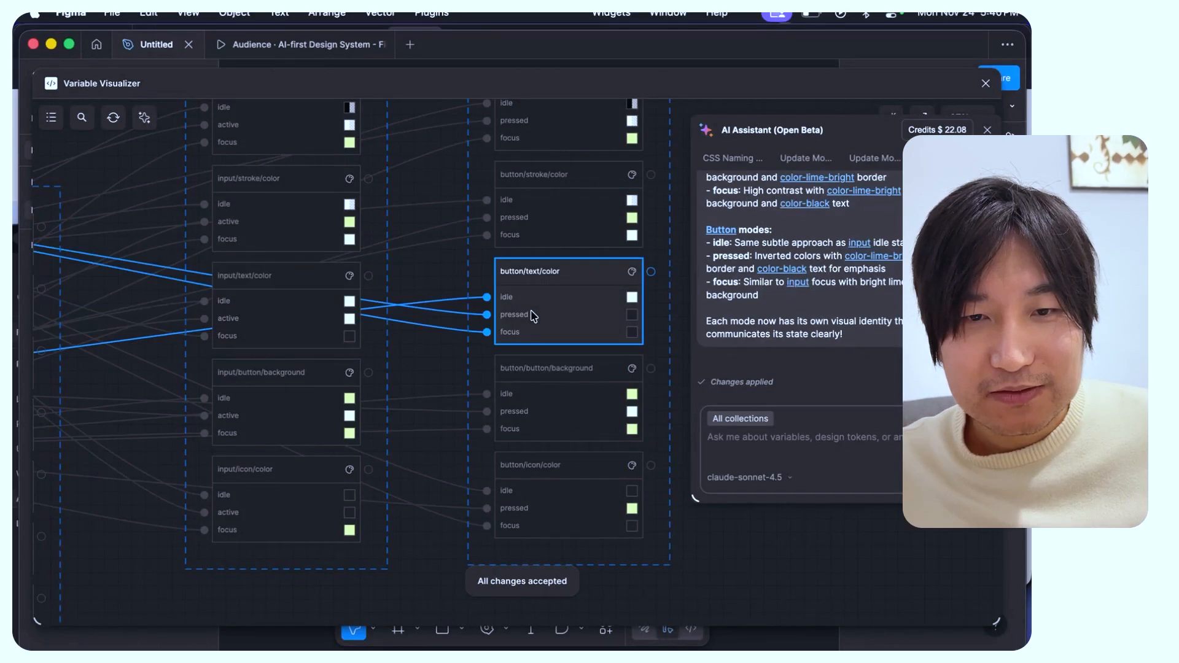
left_click(478, 284)
Step: Overlay the input collection on the button collection to compare their mode colors side by side, and return it to its place
left_click_drag(375, 284, 604, 303)
scroll(628, 338, "up", 5)
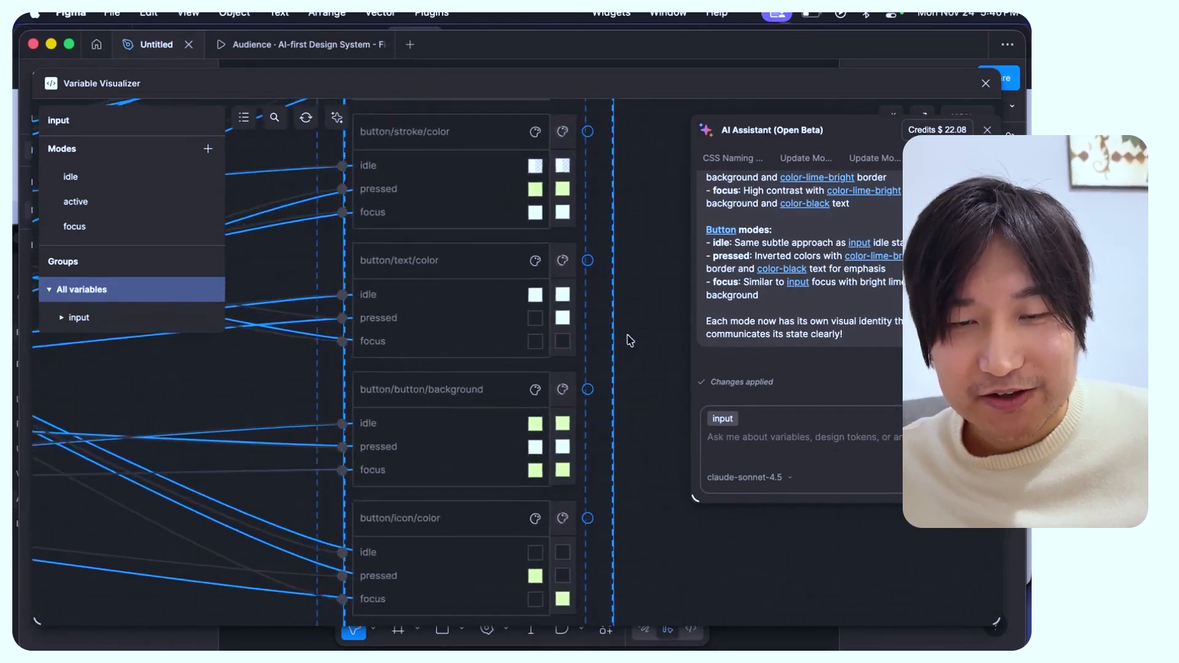
scroll(593, 332, "down", 5)
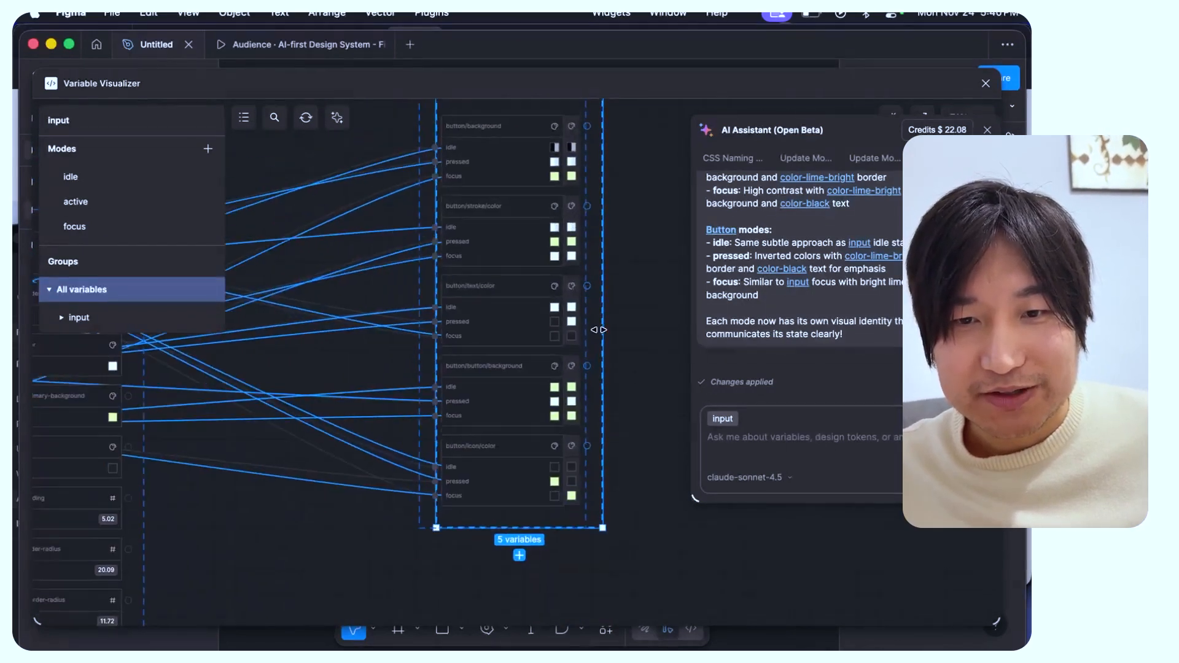
left_click_drag(593, 333, 411, 330)
Step: Trace the alias connections of the text/color variables in the input and button collections once more
scroll(410, 331, "up", 3)
left_click(308, 299)
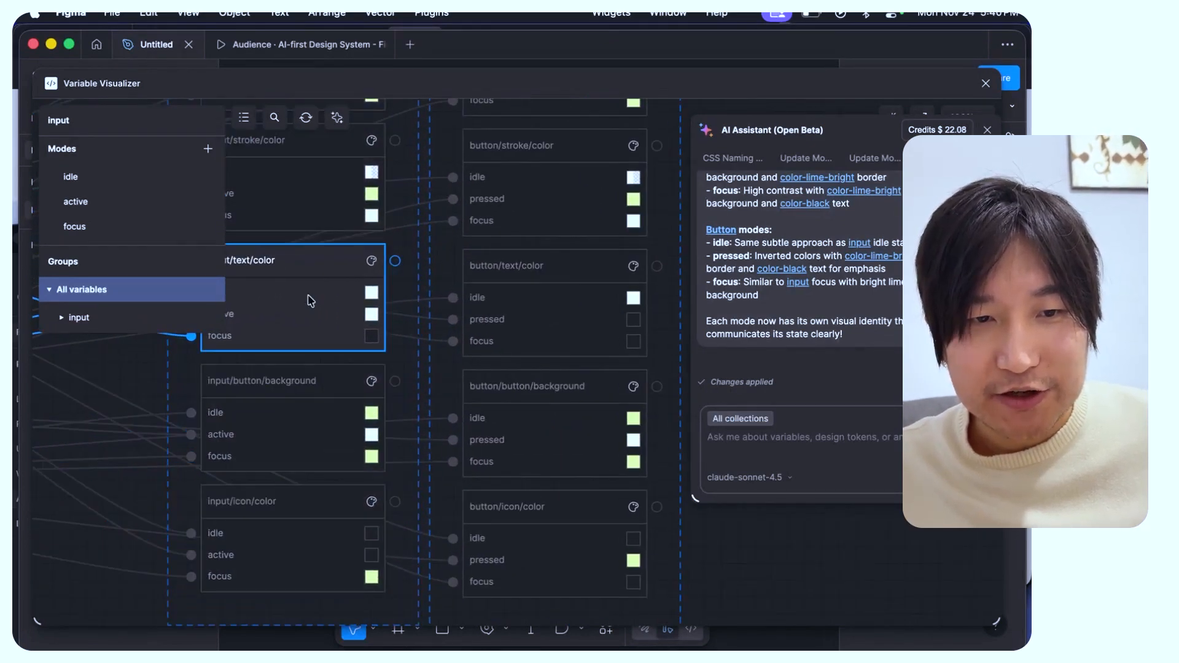
scroll(308, 301, "left", 2)
left_click(579, 312)
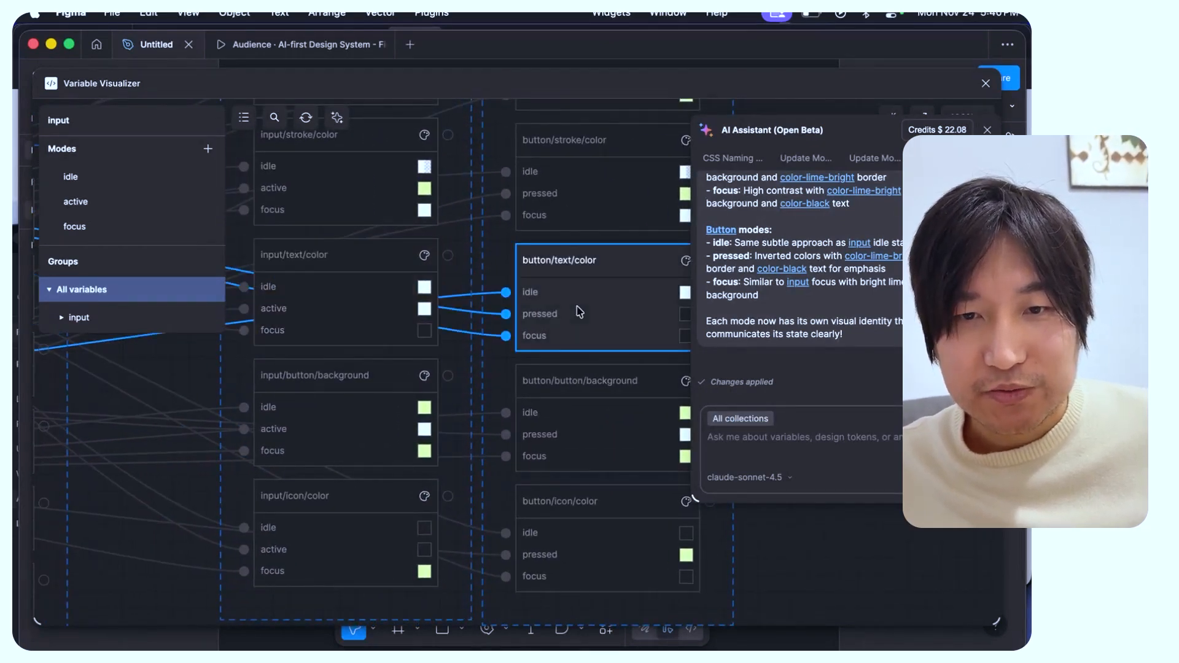
scroll(480, 301, "down", 2)
left_click(387, 304)
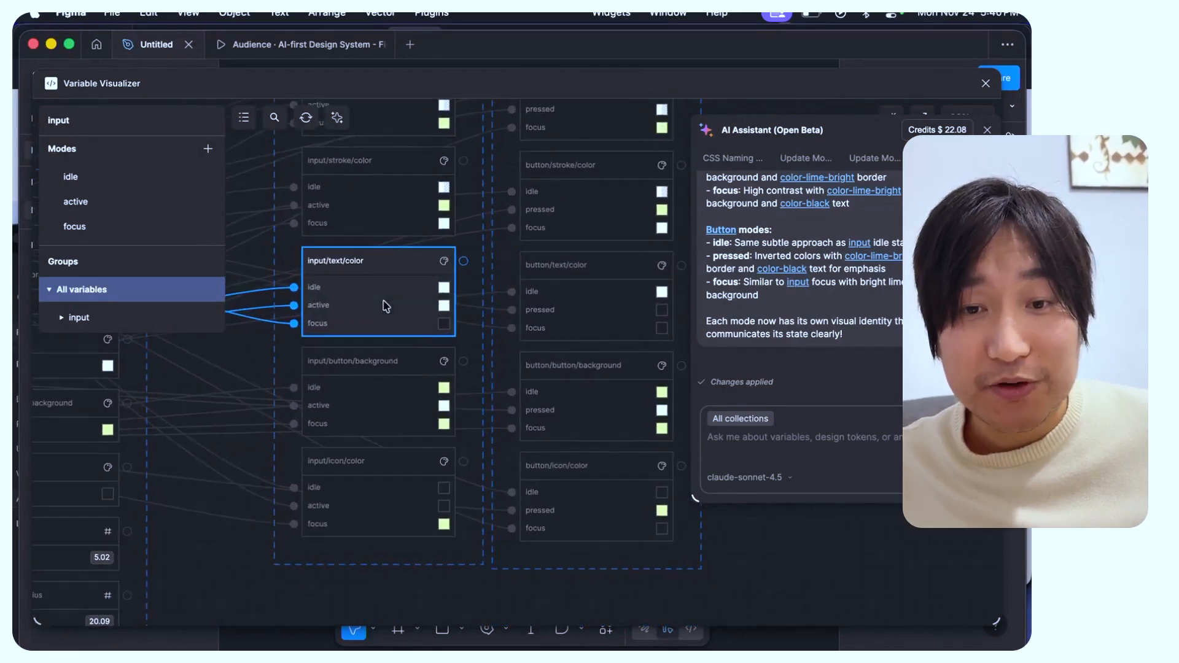
left_click(604, 313)
scroll(602, 312, "right", 2)
scroll(602, 312, "down", 1)
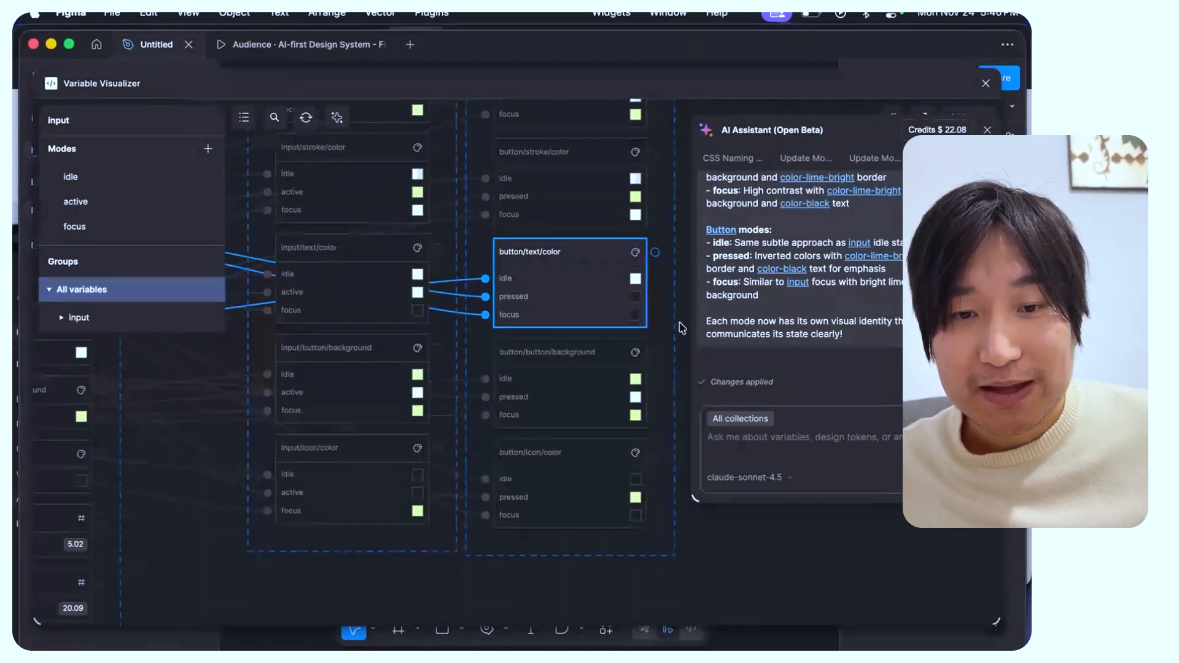
Step: Examine the per-mode aliases of button/button/background, input/icon/color and button/icon/color
left_click(577, 394)
scroll(482, 417, "down", 2)
scroll(482, 417, "left", 1)
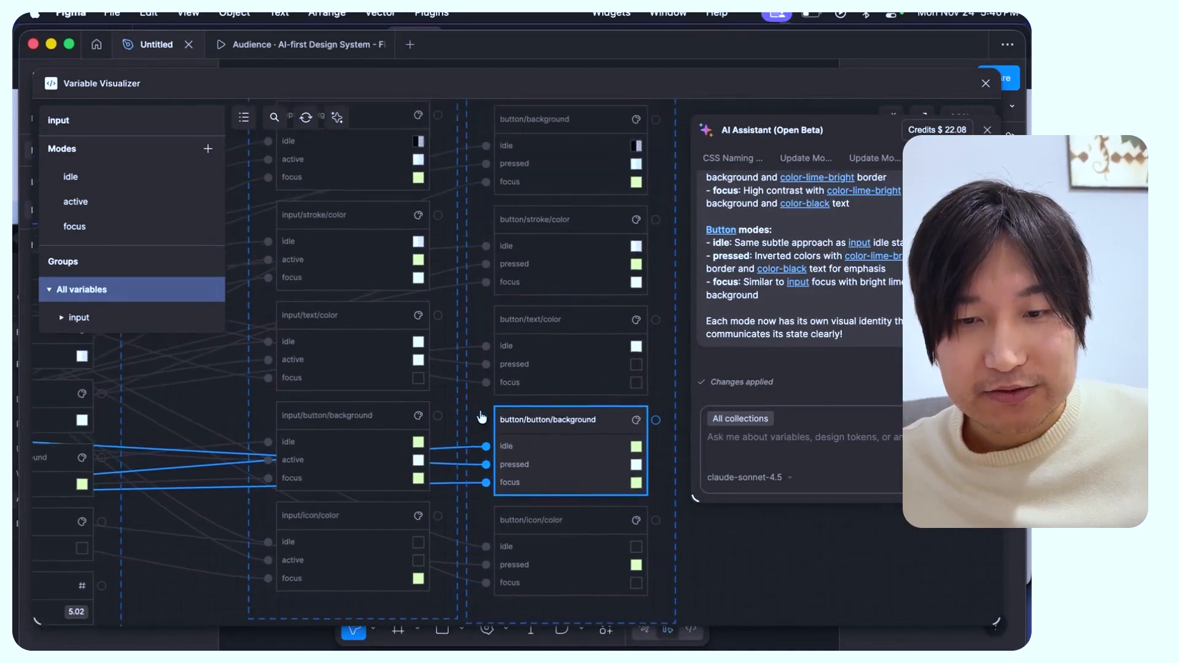
left_click(559, 456)
left_click(360, 471)
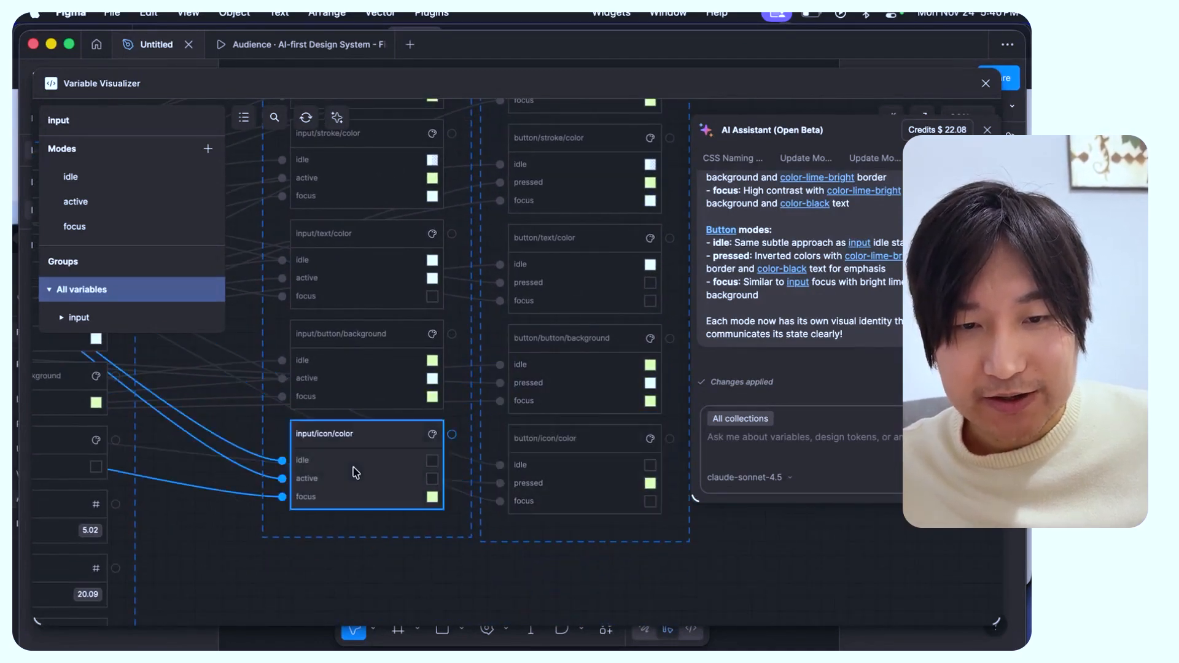
left_click(599, 494)
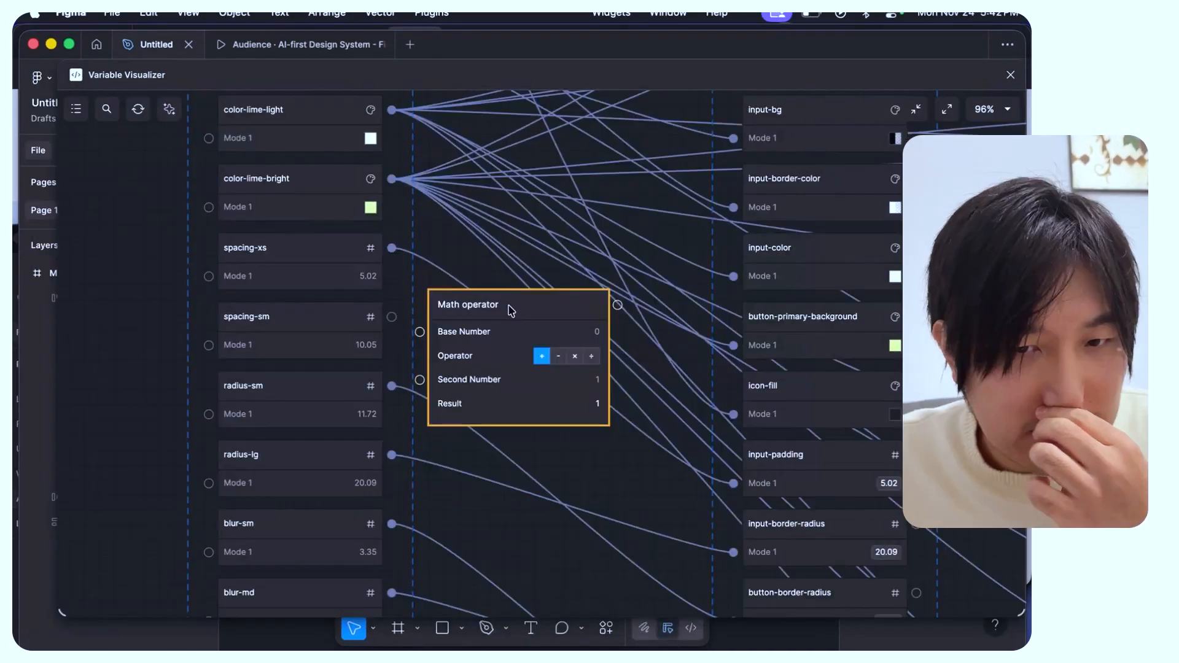
Step: Delete the math operator between the primitive variables and the semantics collection
scroll(510, 310, "down", 3)
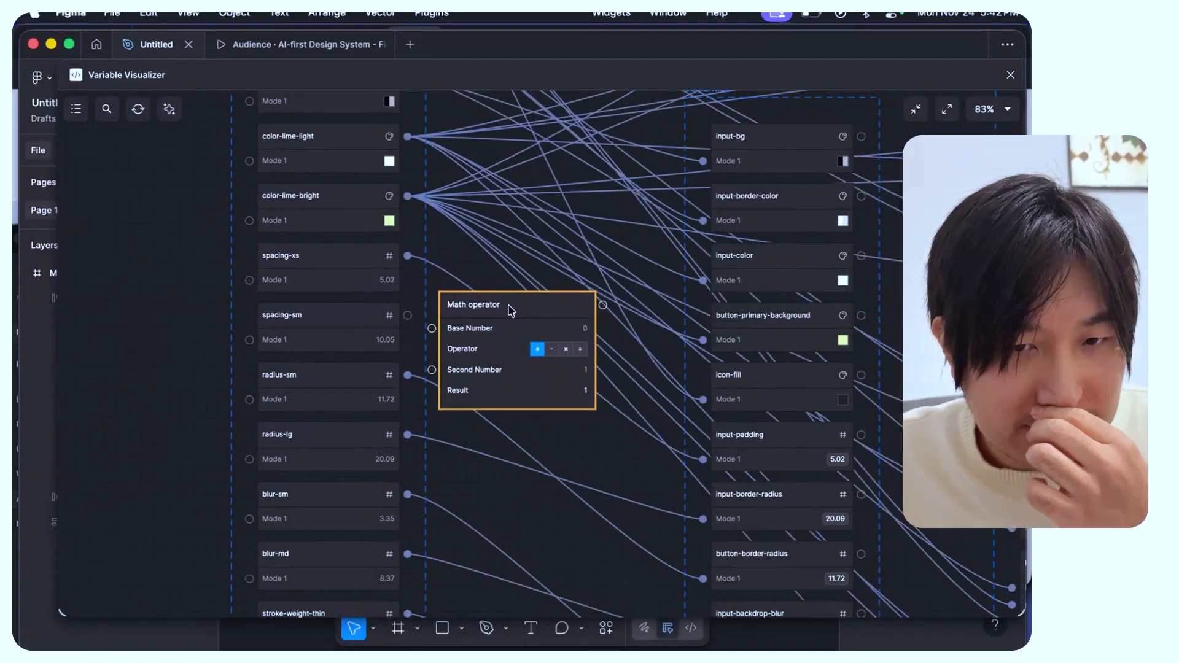
right_click(485, 335)
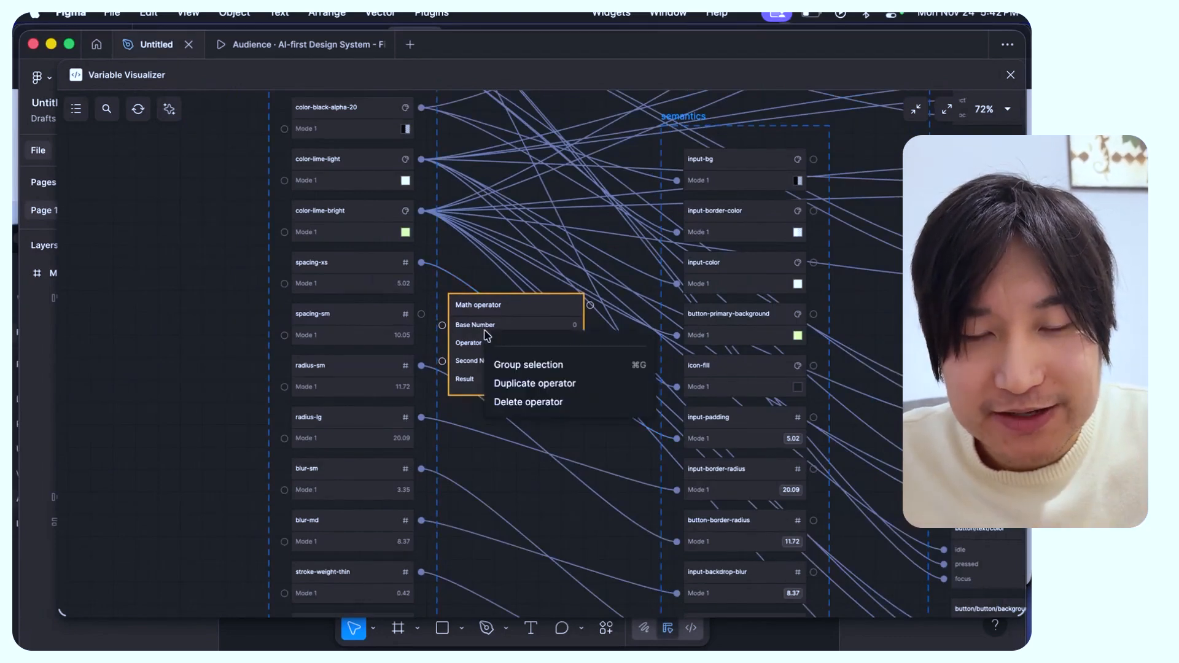
left_click(511, 403)
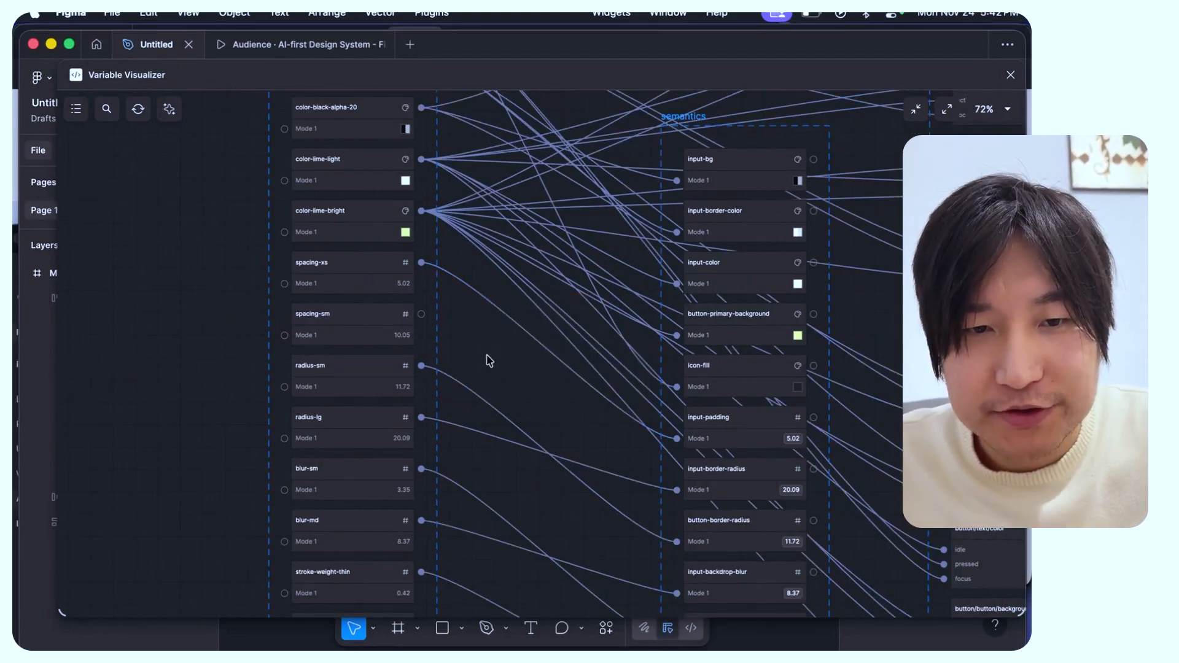
Step: Add a color scale generator on the empty canvas area beyond the button collection
scroll(488, 360, "down", 3)
scroll(488, 359, "right", 5)
right_click(612, 295)
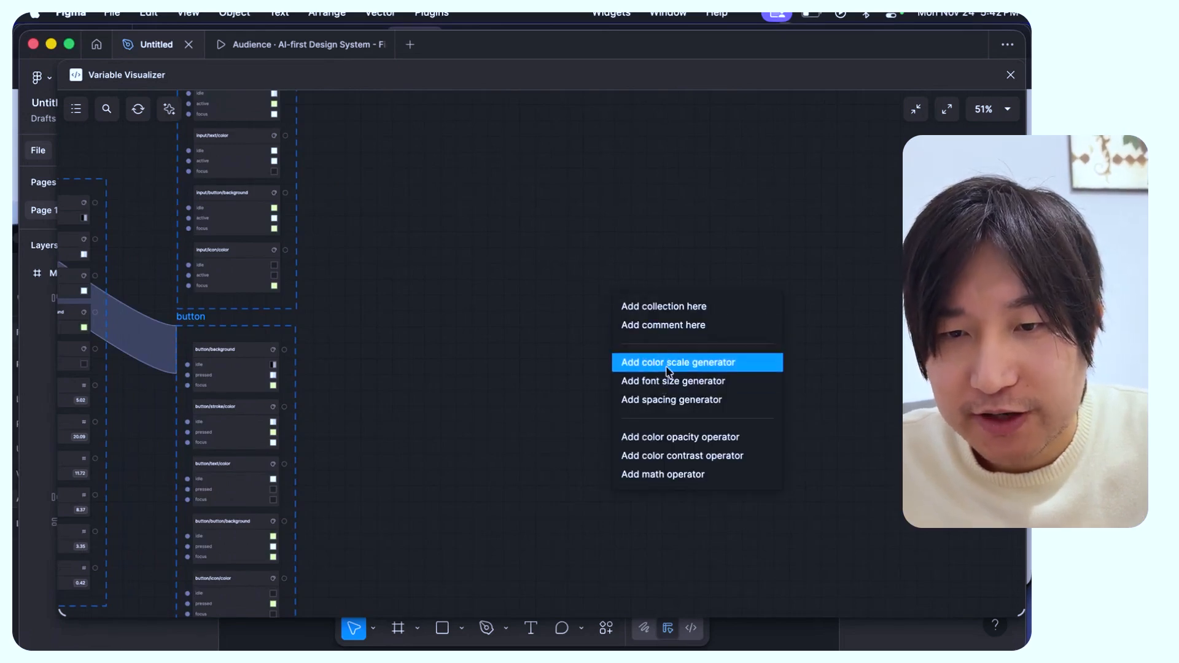
left_click(701, 369)
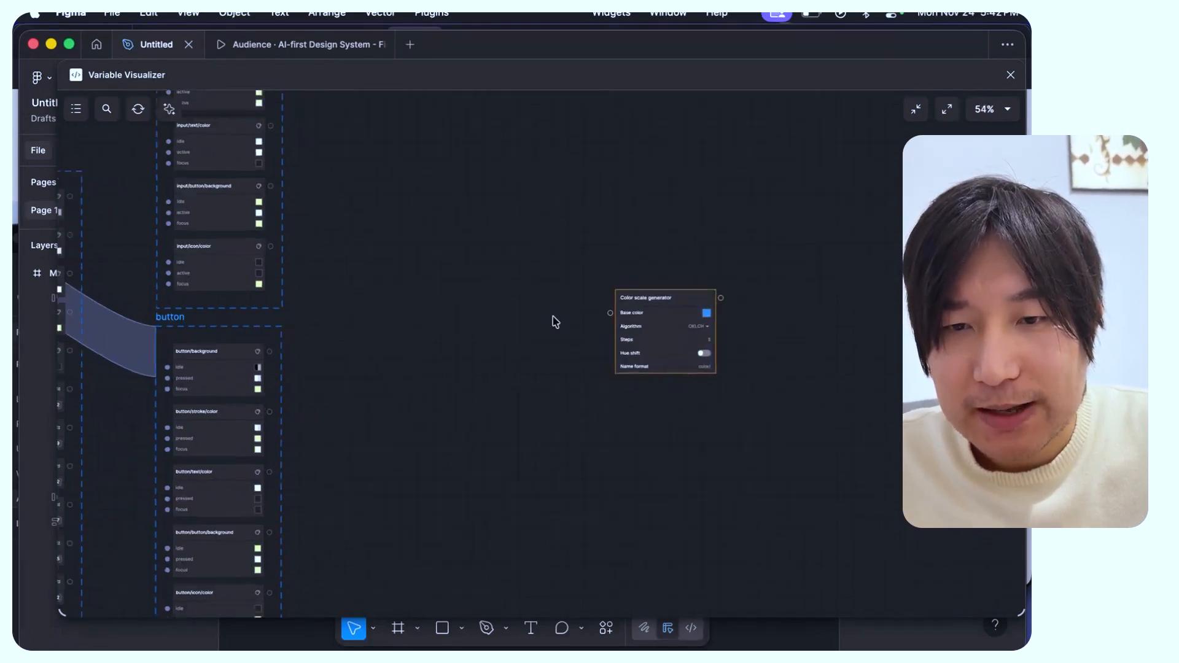
Step: Add a new collection beside the color scale generator and connect the generator's output to it
scroll(556, 322, "up", 3)
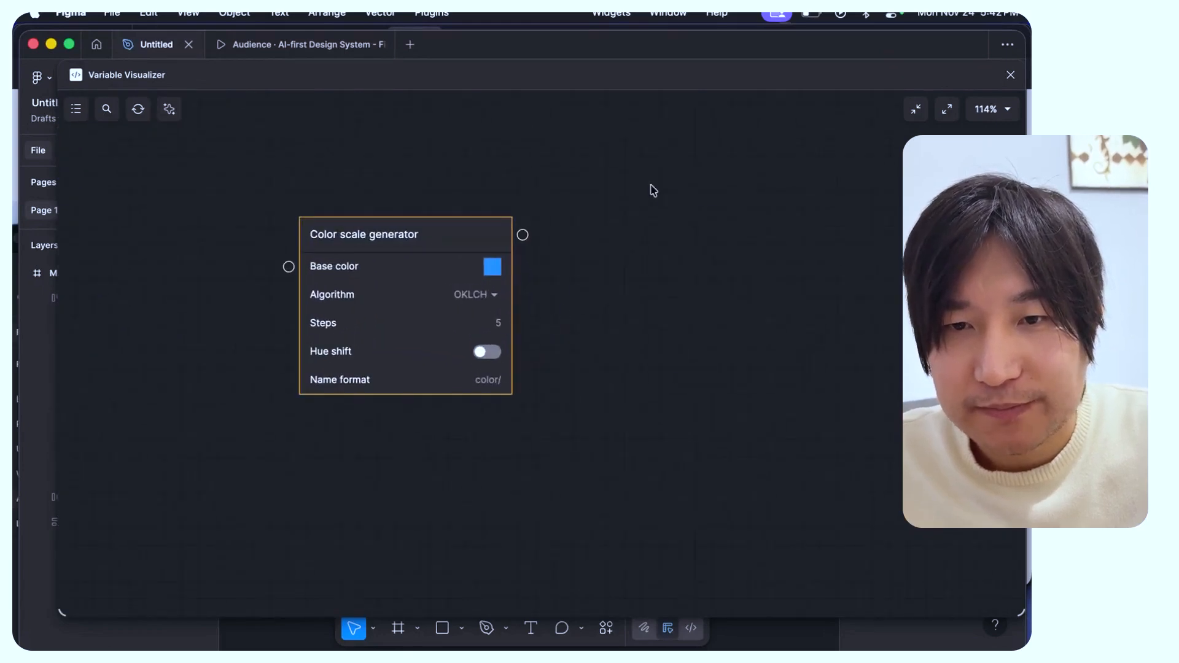
right_click(652, 191)
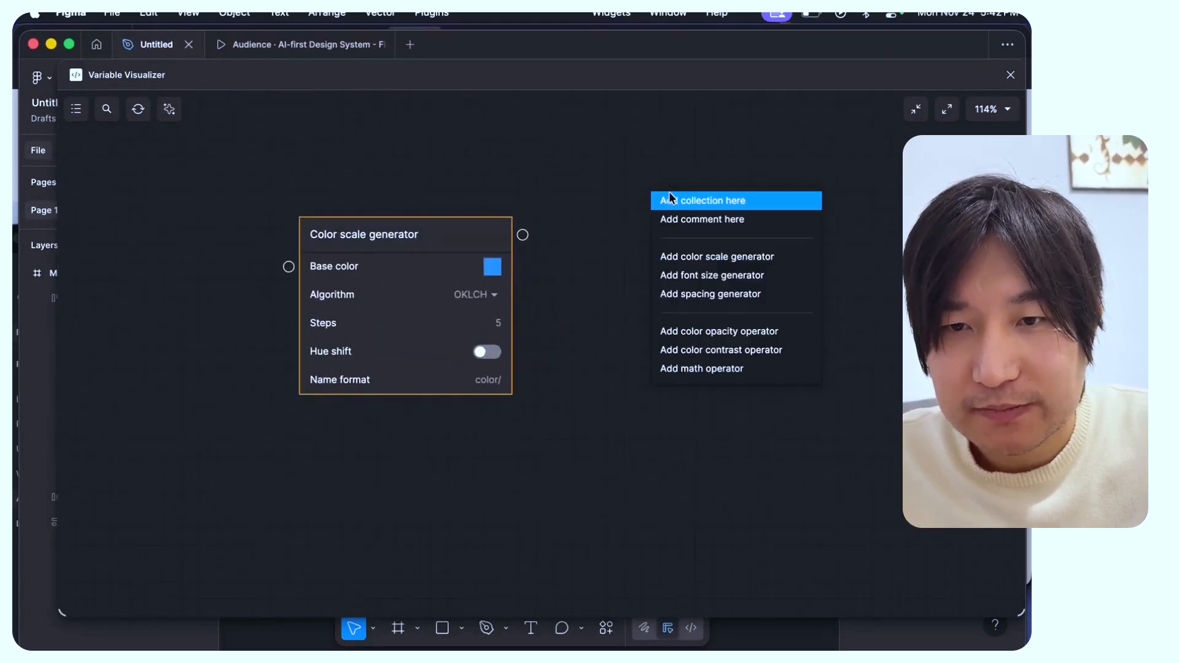
left_click(719, 209)
left_click_drag(523, 235, 639, 202)
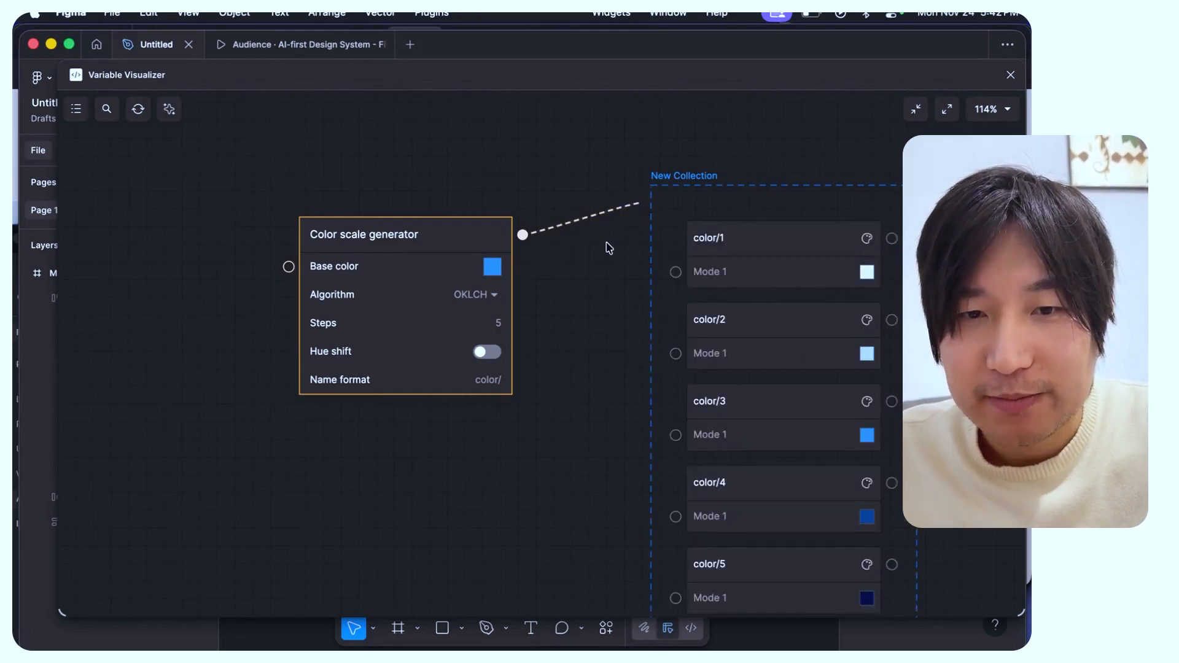
scroll(609, 247, "down", 2)
scroll(608, 247, "down", 3)
scroll(579, 263, "right", 2)
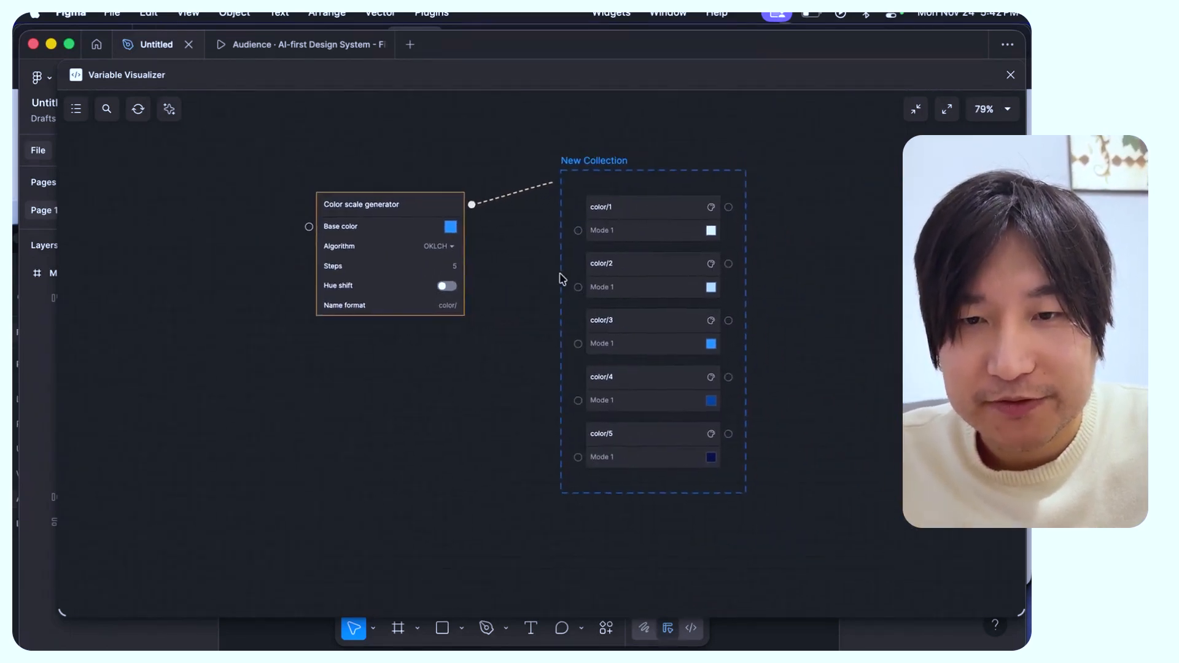
Step: Set the color scale generator's number of steps to 7
scroll(561, 276, "up", 5)
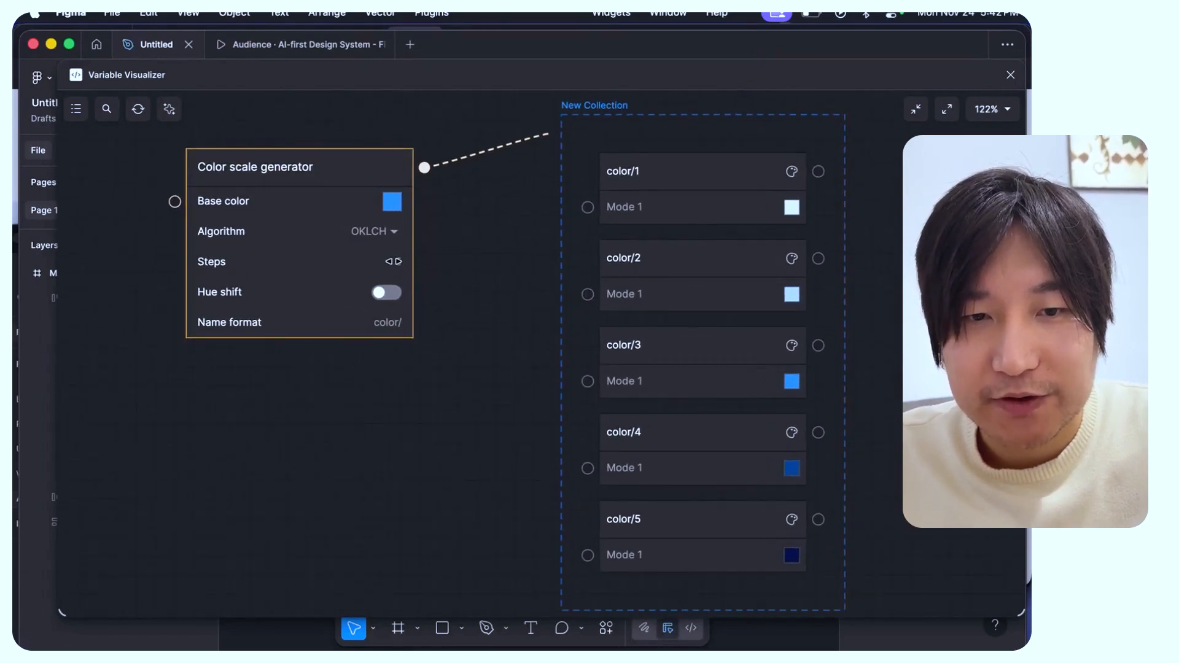
double_click(398, 262)
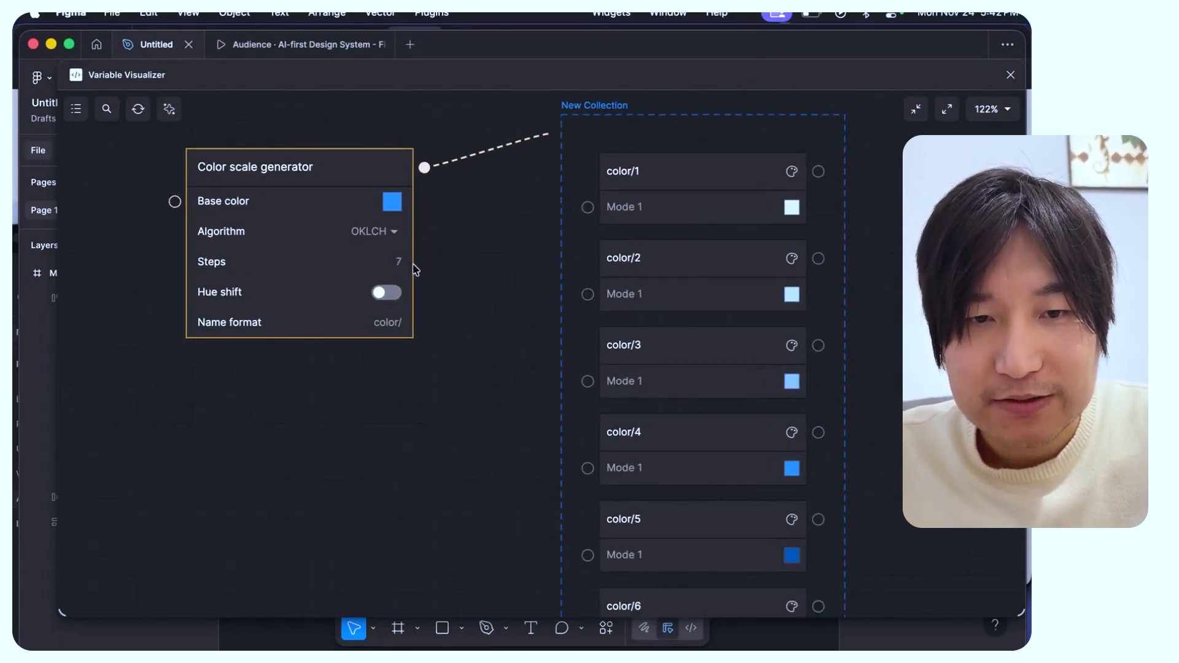
scroll(429, 264, "down", 5)
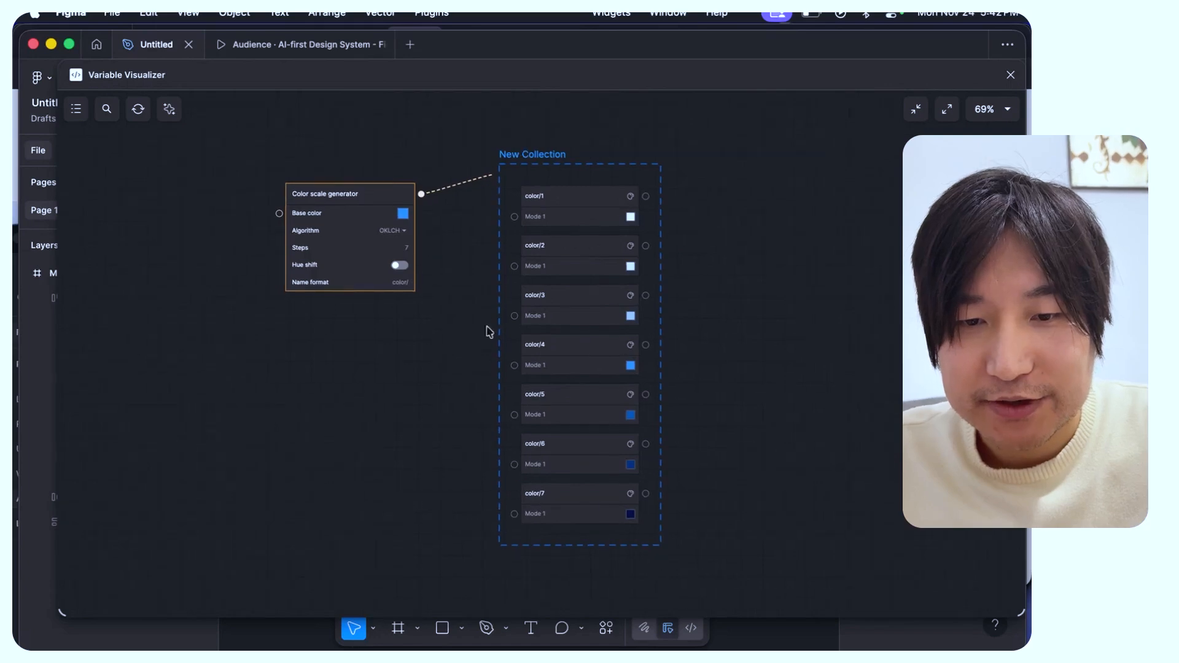
scroll(418, 282, "up", 1)
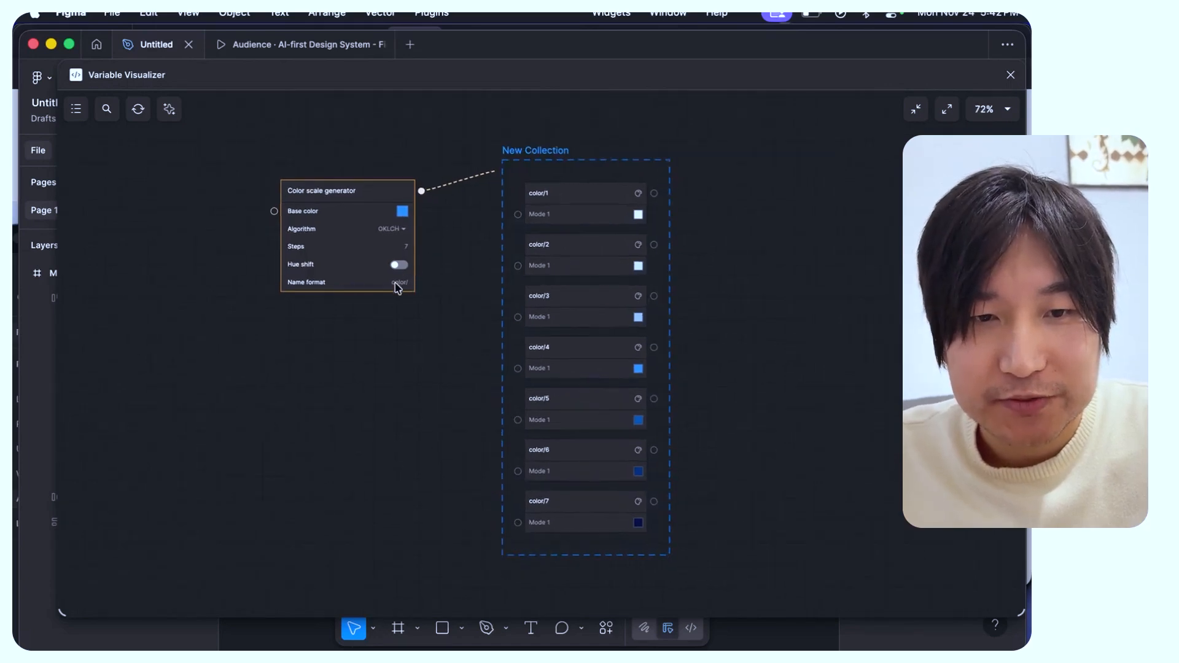
Step: Set the color scale generator's name format to indigo/ and check the generated variables in the new collection
scroll(397, 287, "up", 3)
left_click(394, 283)
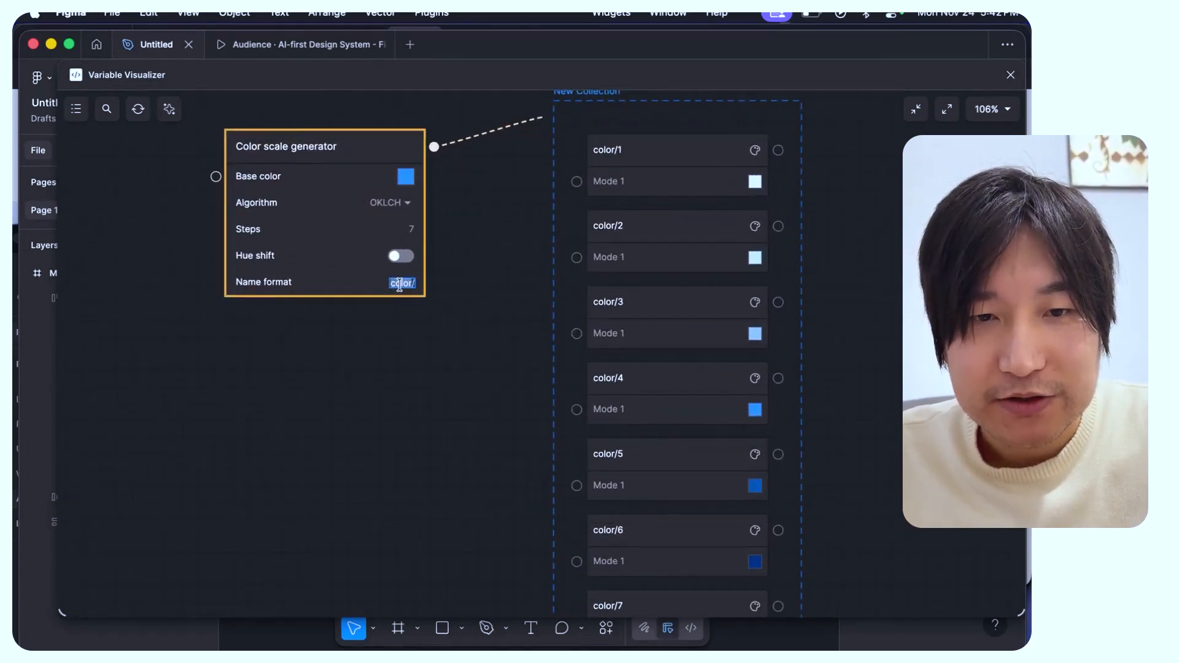
key("Right")
type("{ind")
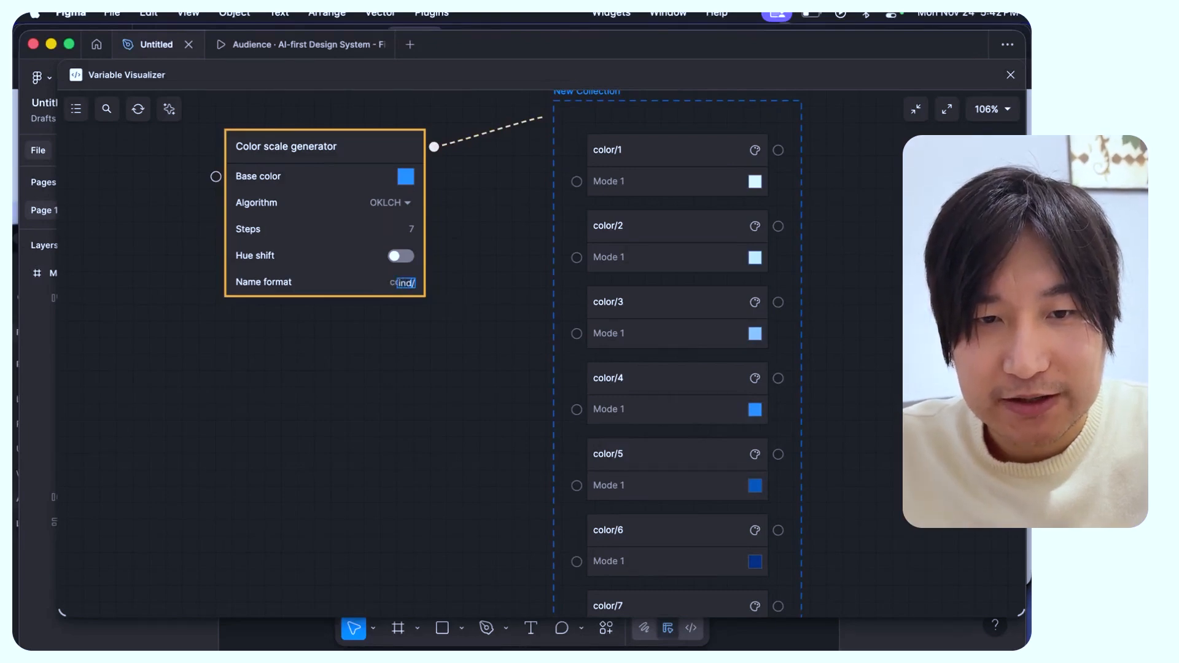
type("go")
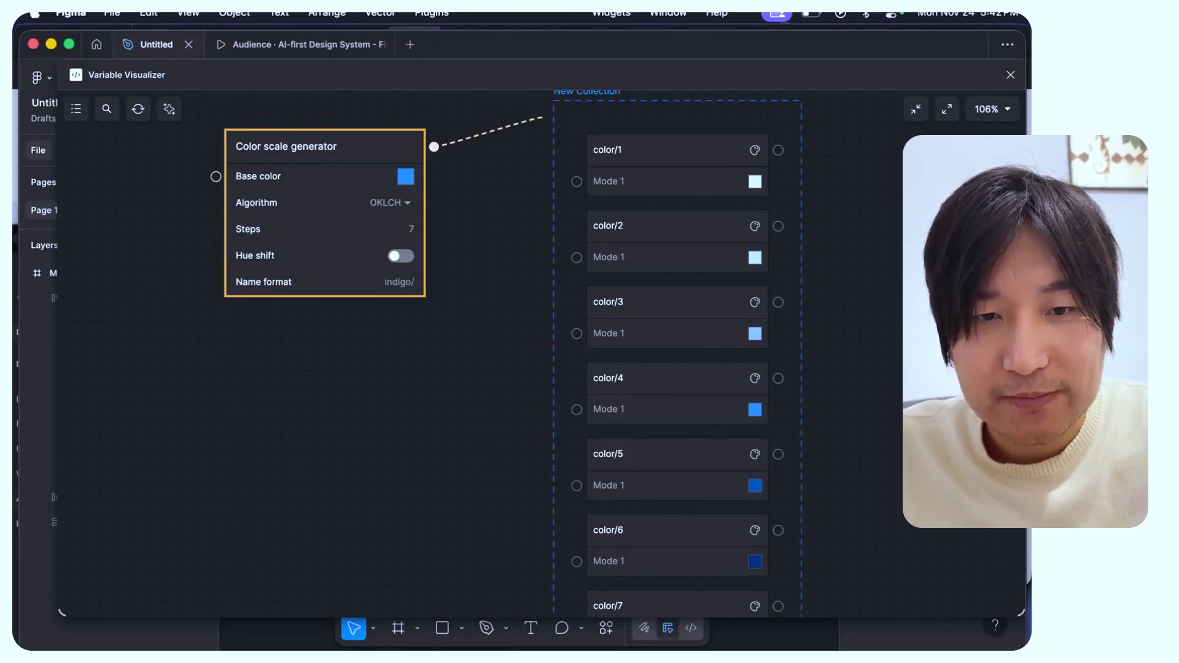
left_click(495, 321)
scroll(500, 321, "down", 3)
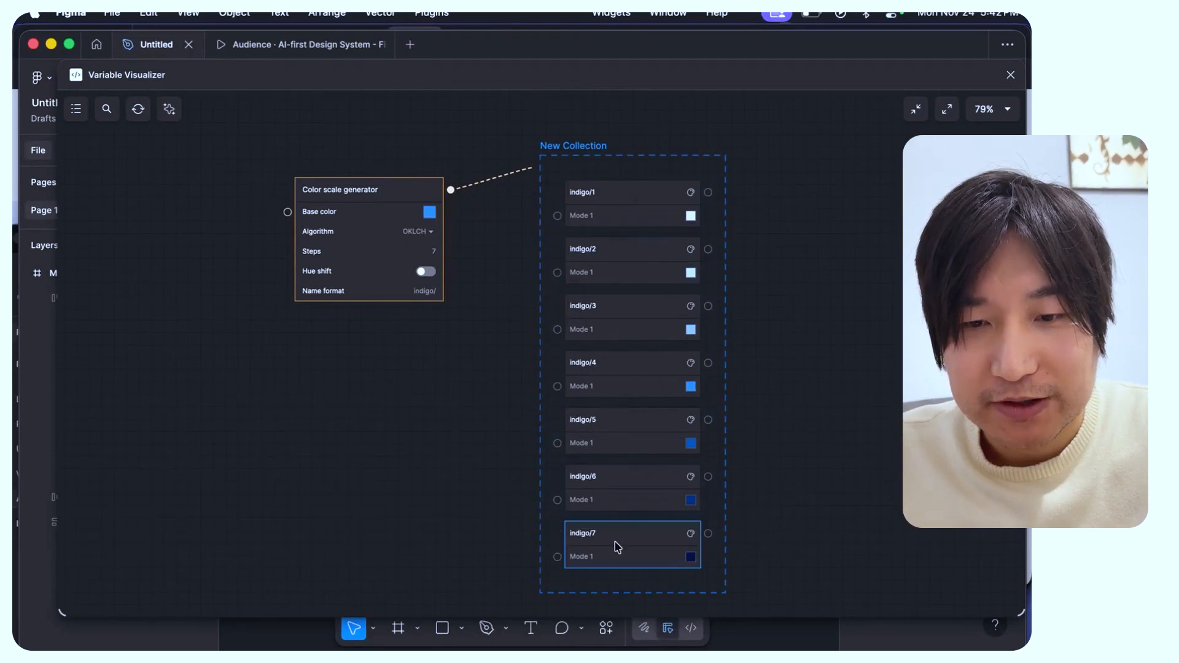
scroll(613, 545, "up", 2)
scroll(623, 339, "down", 1)
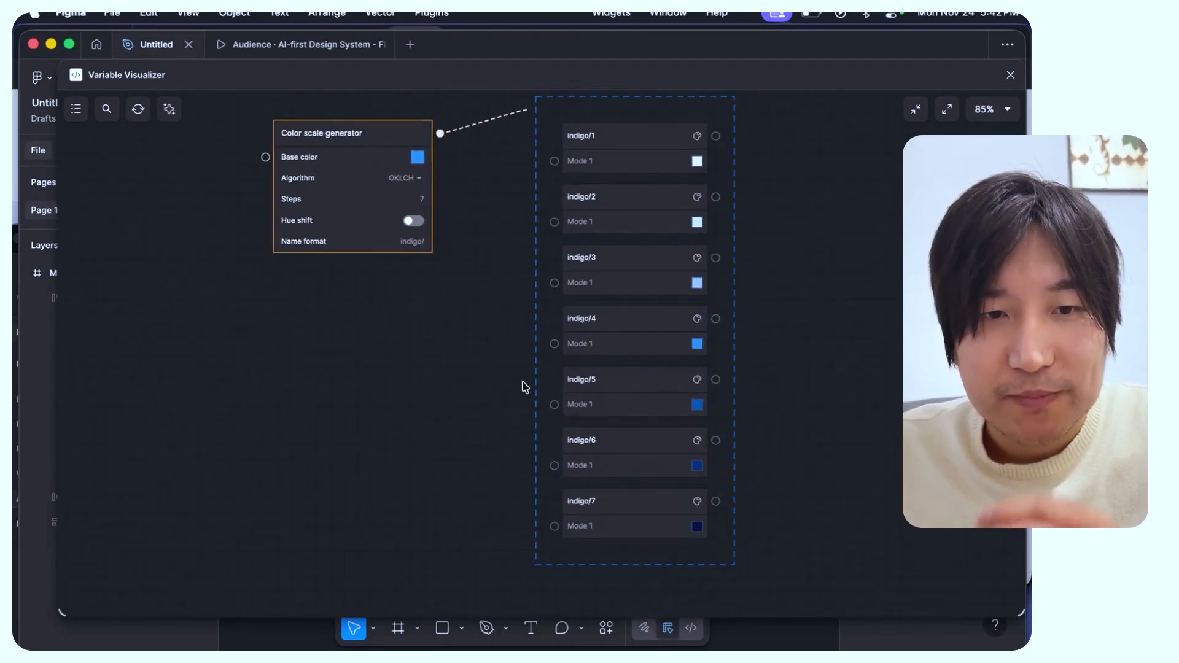
Step: Switch the generator's hue shift on and back off to compare the resulting blue scale
left_click(413, 220)
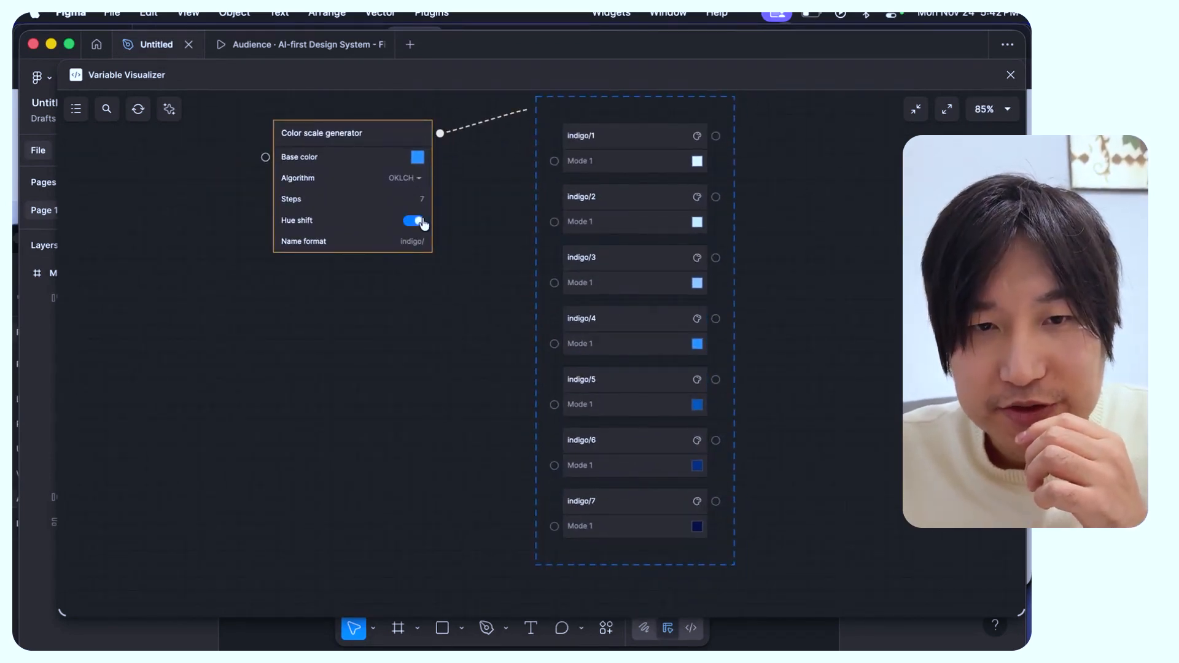
left_click(414, 226)
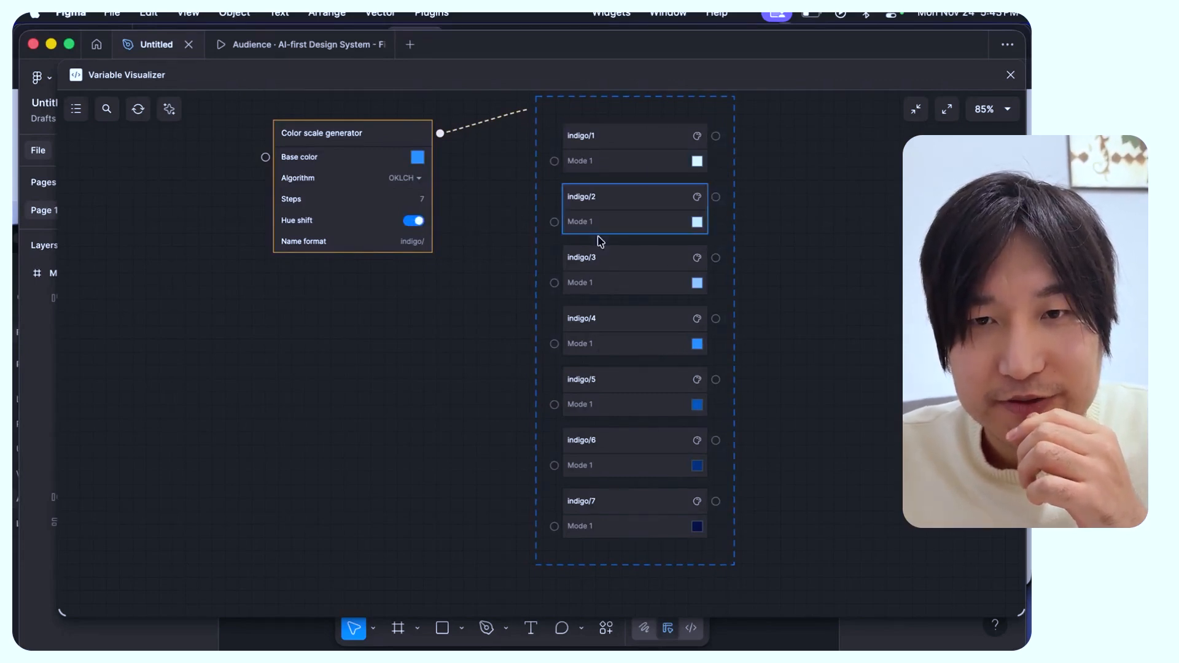
scroll(474, 255, "up", 3)
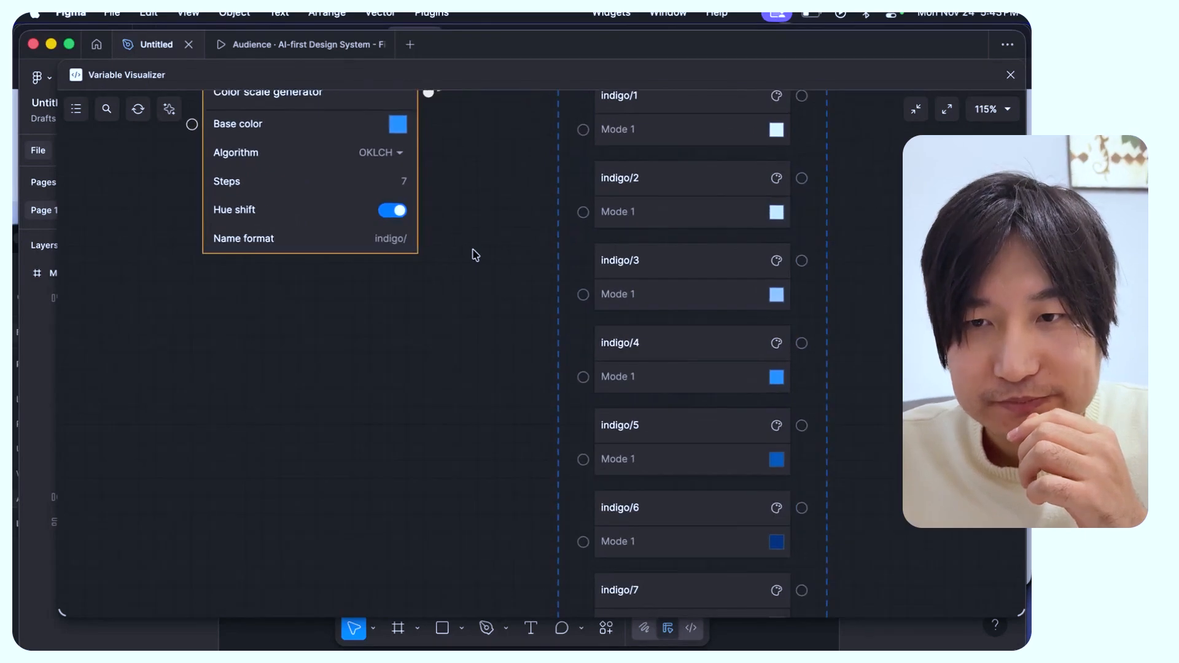
scroll(474, 255, "up", 1)
left_click(377, 282)
left_click(380, 283)
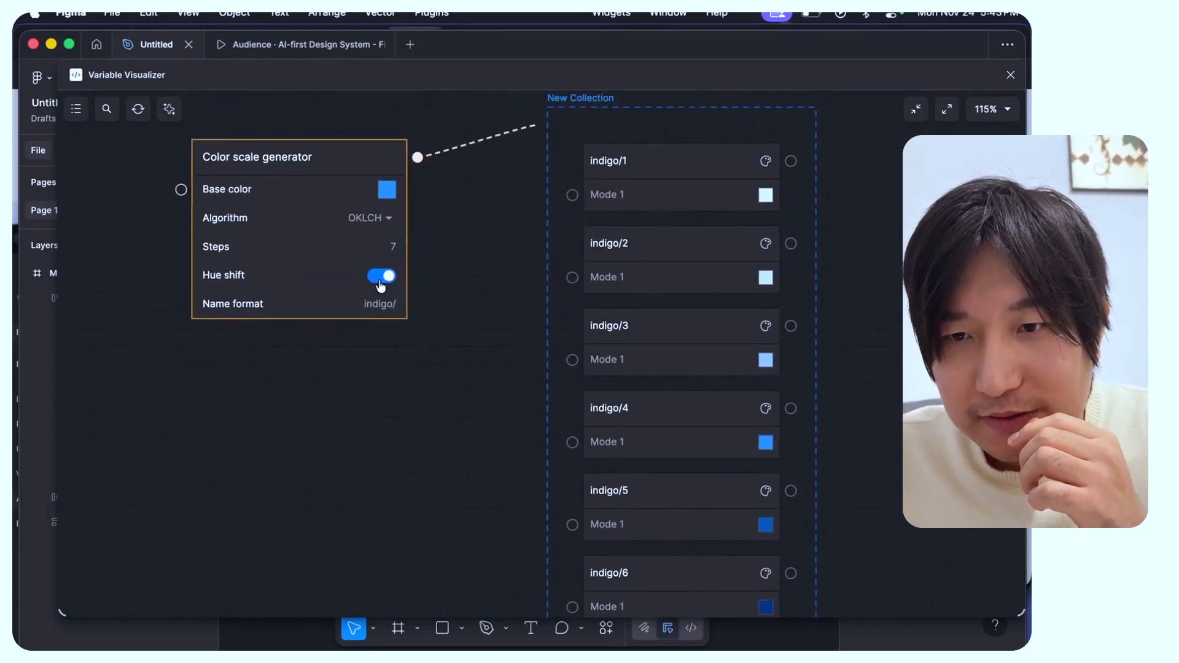
left_click(381, 282)
left_click(381, 283)
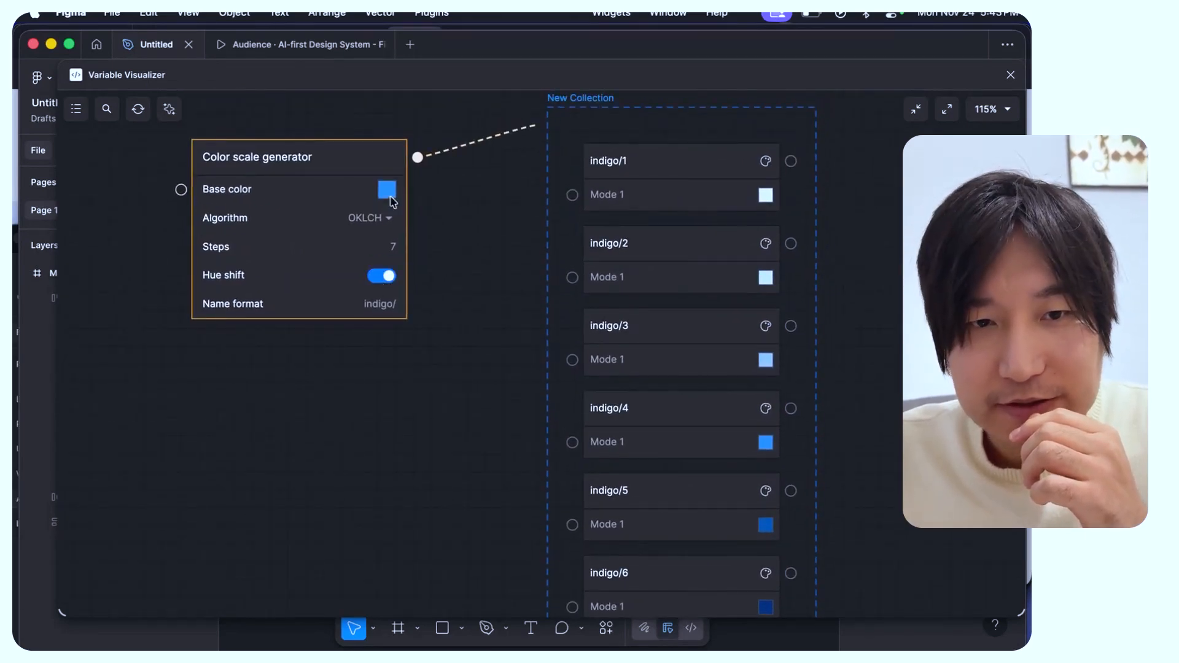
left_click(382, 275)
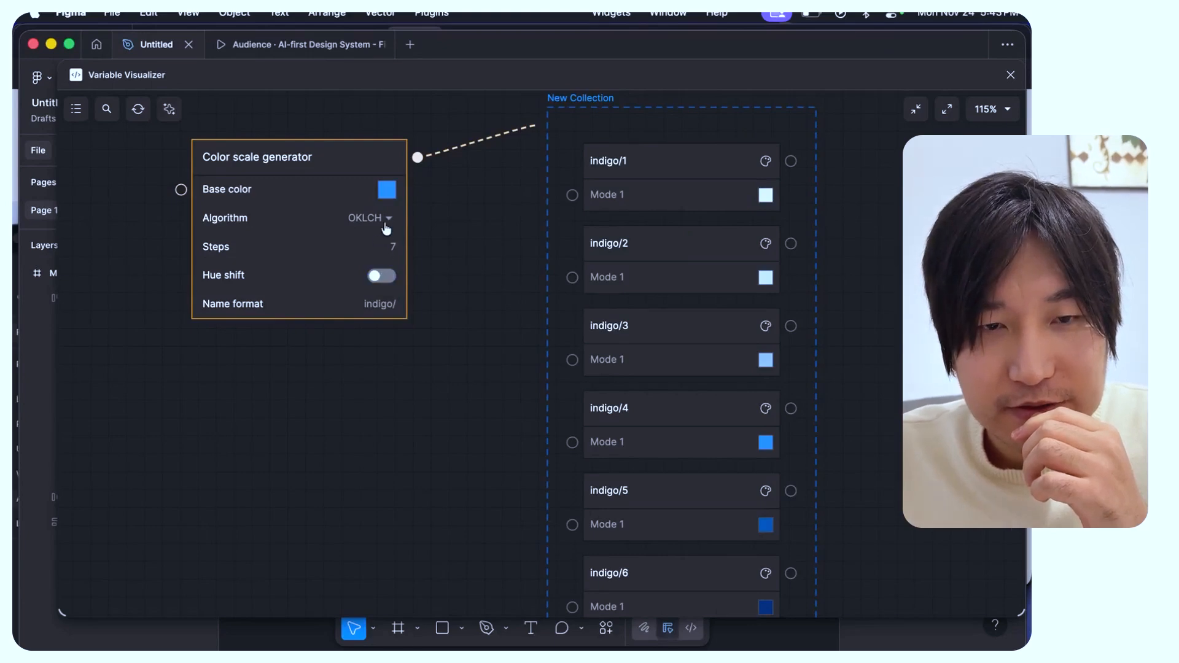
Step: Set the color scale generator's base color to the green 29E689
left_click(387, 191)
left_click(484, 301)
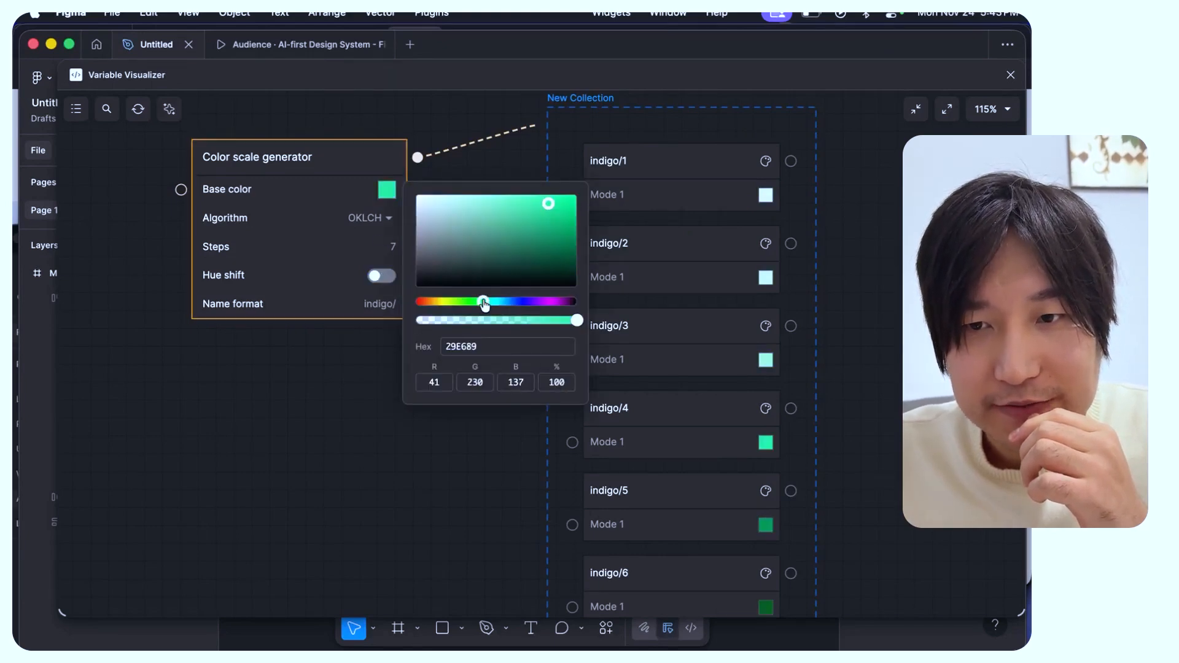
left_click(354, 342)
Step: Toggle the hue shift repeatedly with the green base color, leaving it off
left_click(379, 281)
left_click(379, 281)
left_click(379, 281)
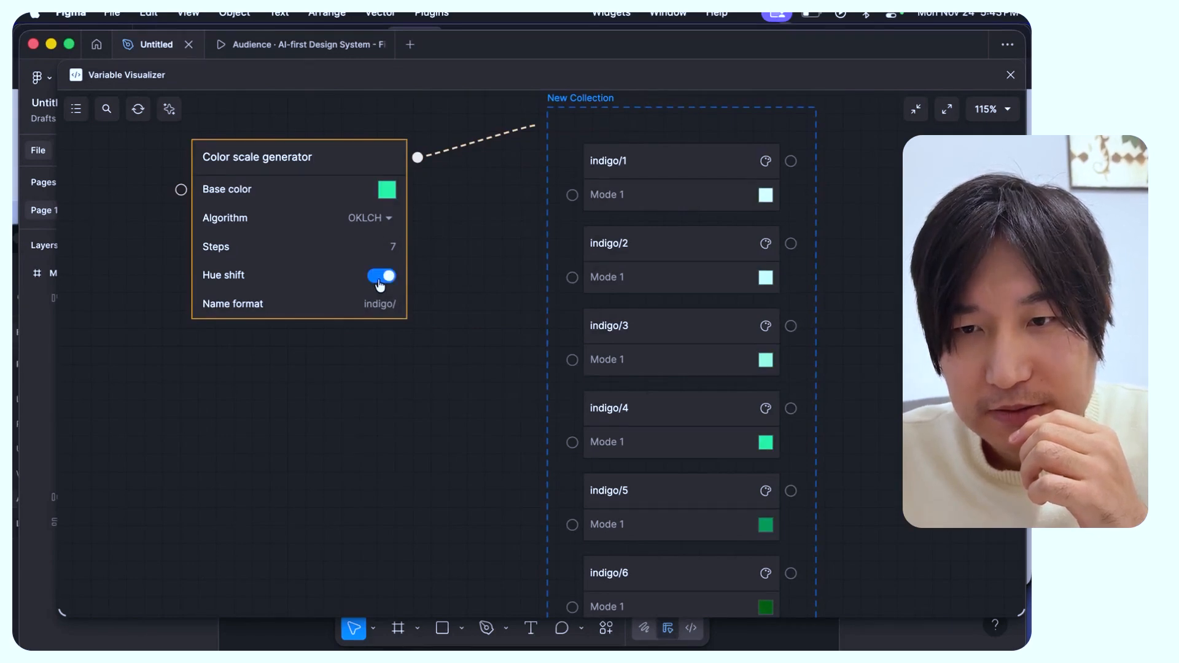
left_click(380, 281)
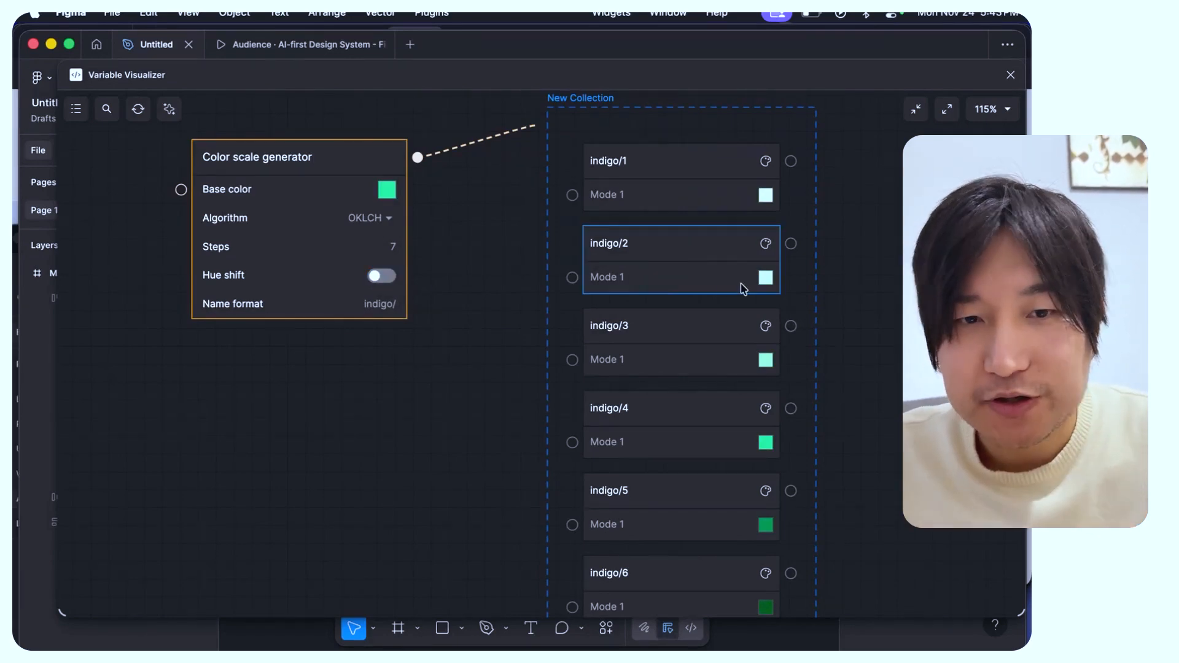
Step: Move the indigo collection close to the generator, compare its swatches with hue shift on and off, and move the collection back
left_click(561, 266)
left_click_drag(560, 266, 387, 281)
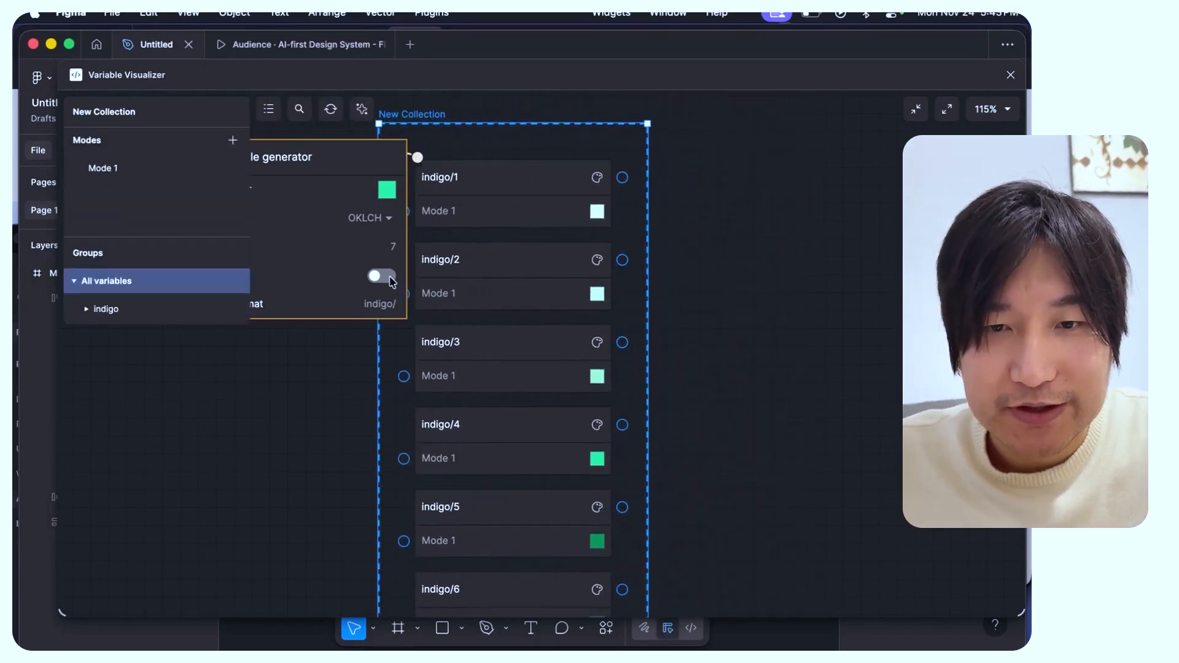
scroll(390, 281, "up", 3)
scroll(631, 320, "up", 5)
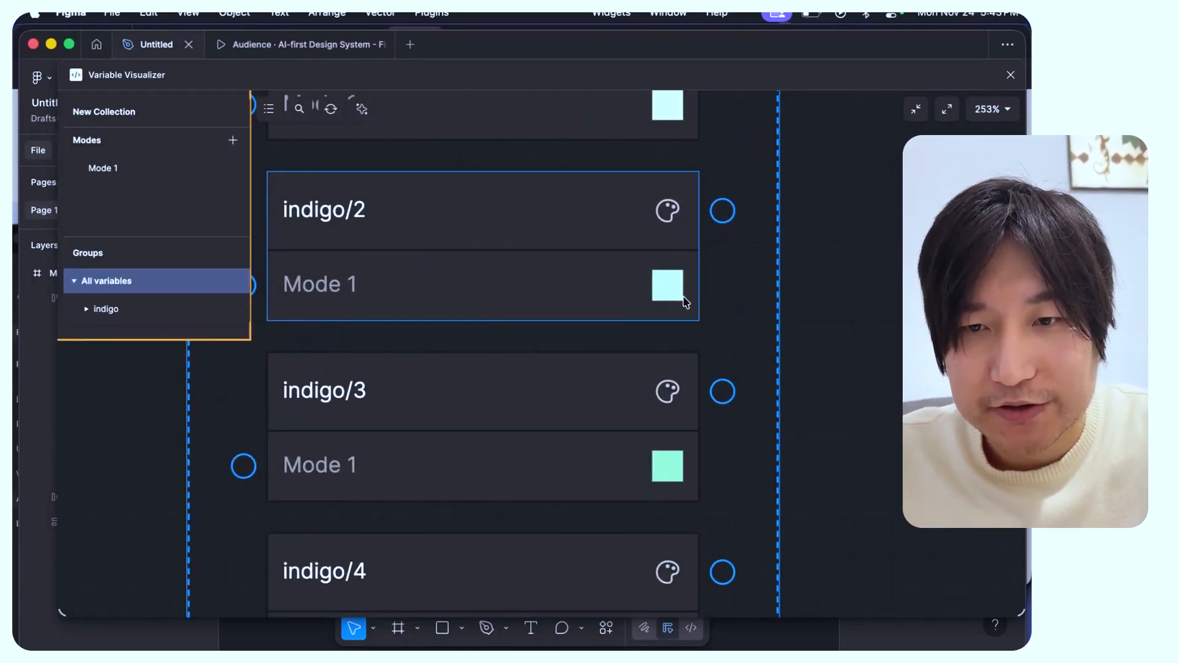
scroll(685, 302, "left", 3)
scroll(685, 302, "up", 2)
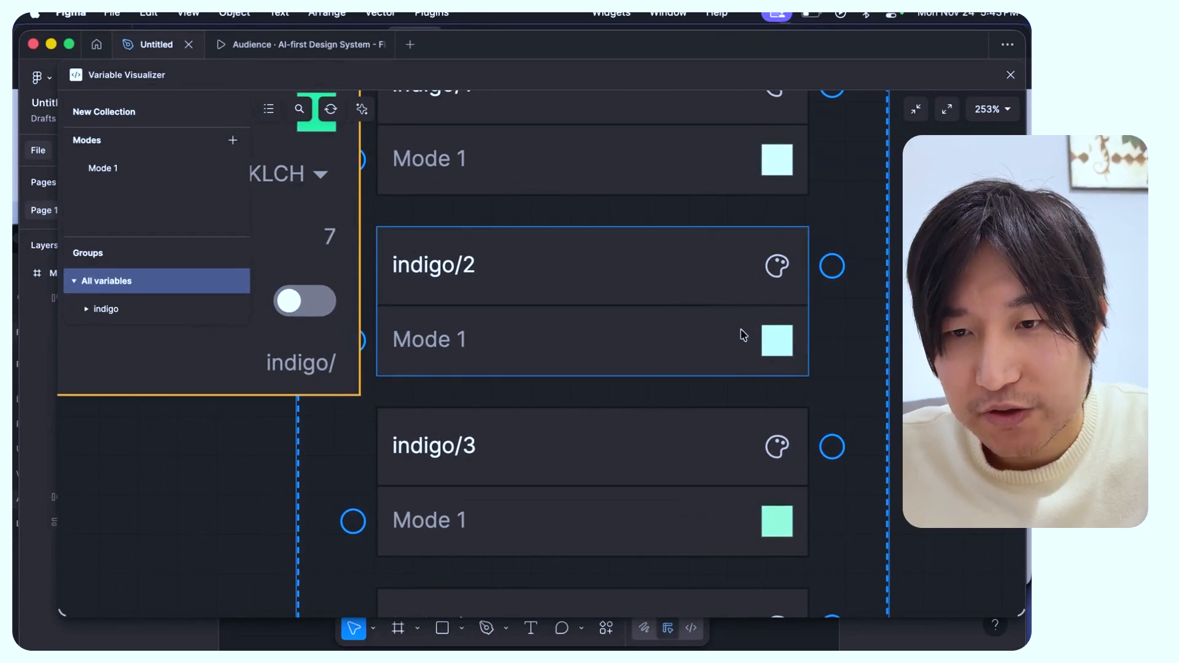
scroll(630, 335, "left", 2)
scroll(630, 335, "down", 1)
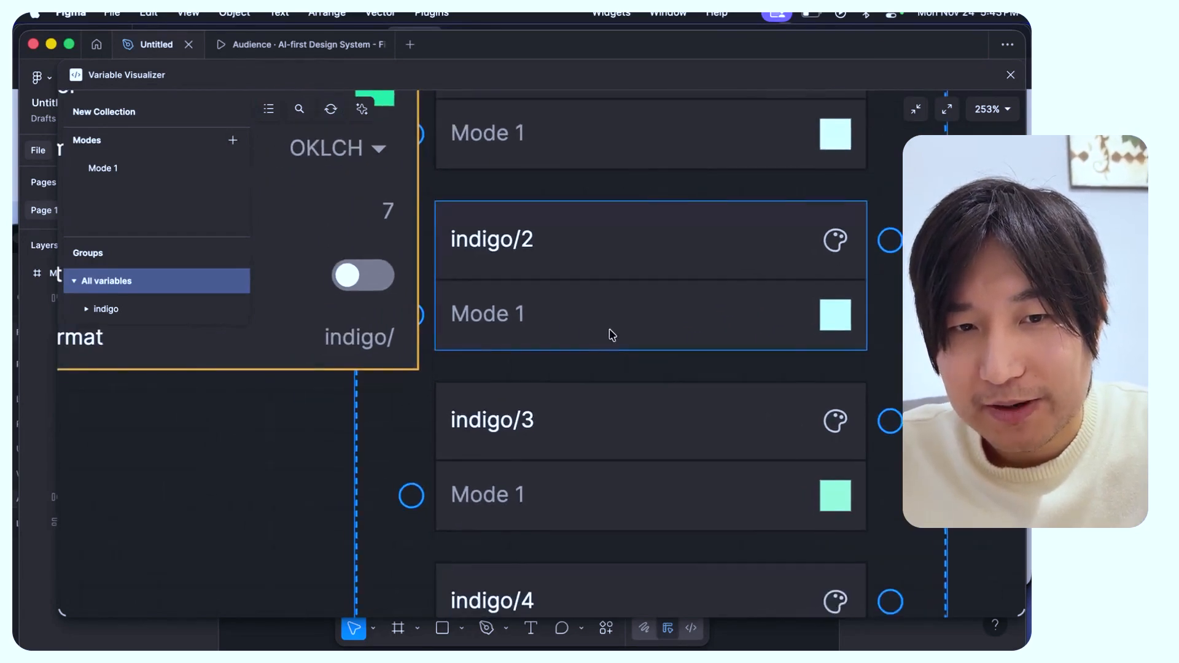
left_click(376, 279)
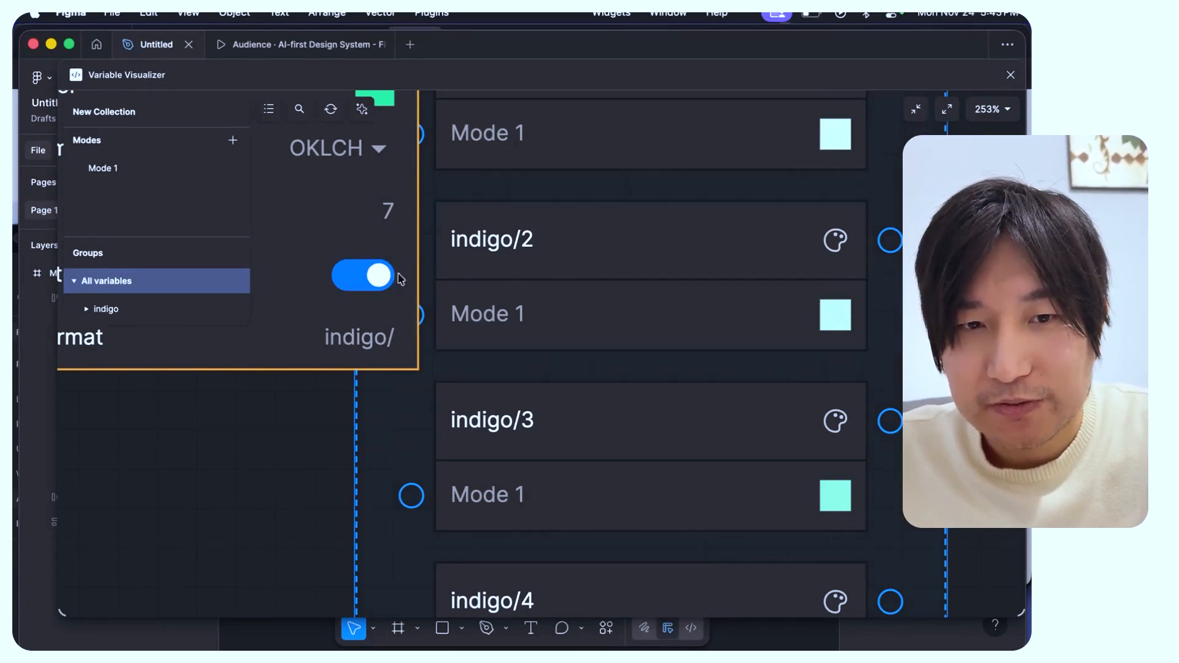
left_click(375, 277)
scroll(485, 304, "down", 5)
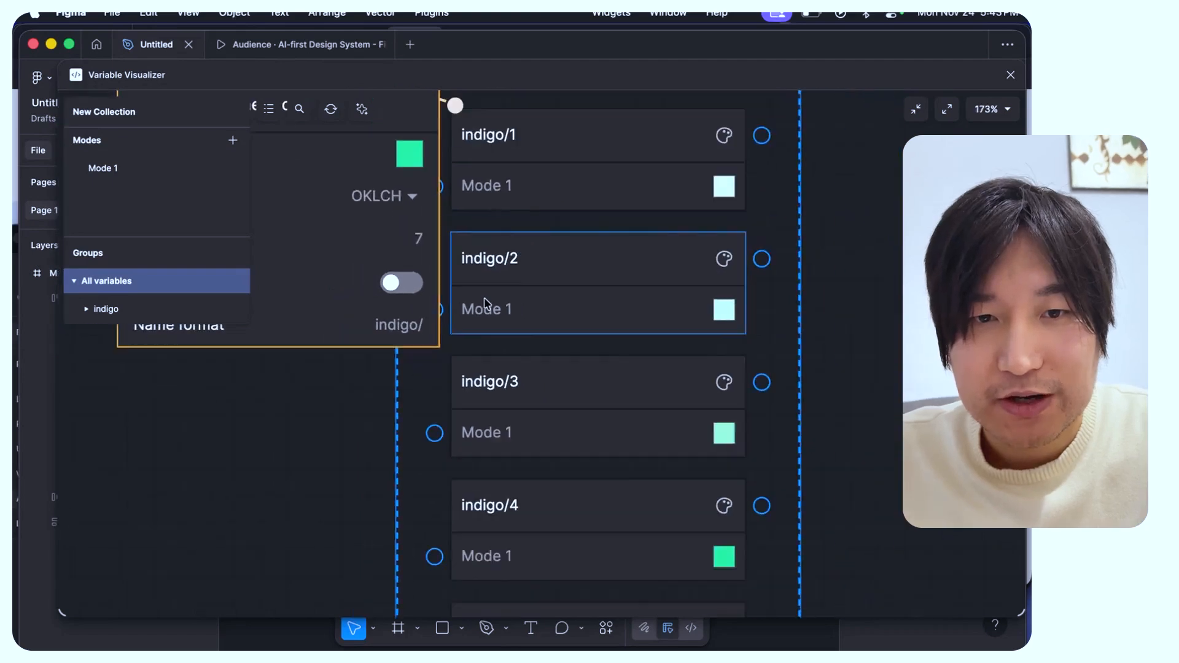
left_click_drag(594, 164, 745, 164)
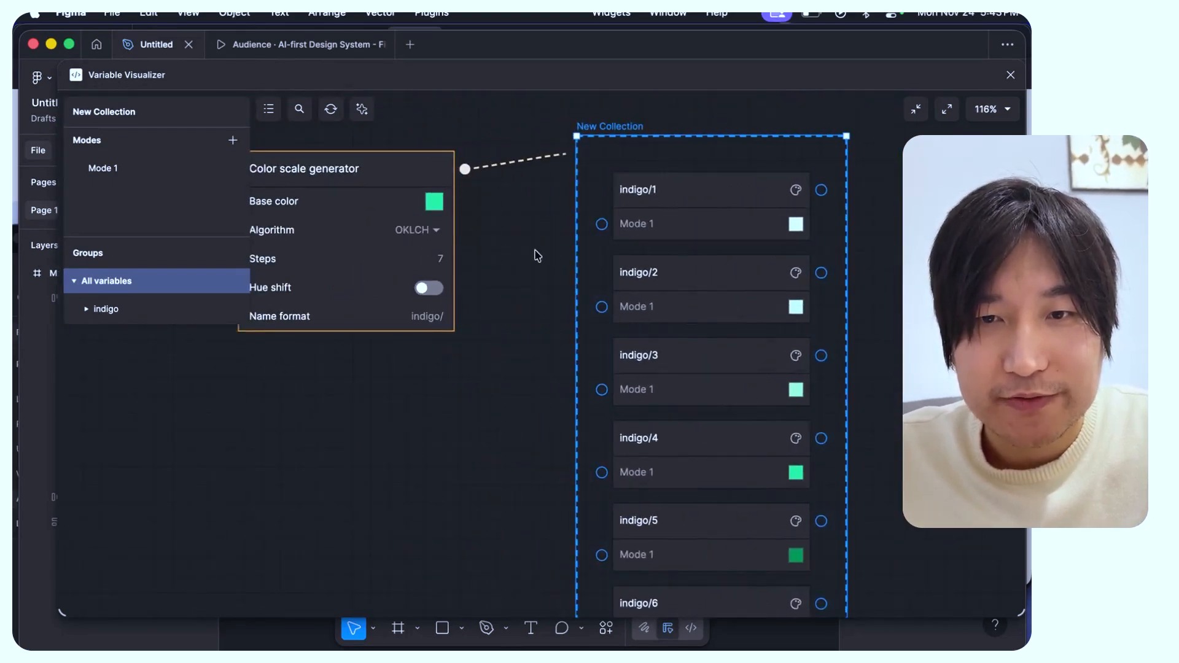
Step: Try the CAM16-UCS algorithm in the color scale generator and return it to OKLCH
scroll(534, 255, "left", 2)
left_click(490, 241)
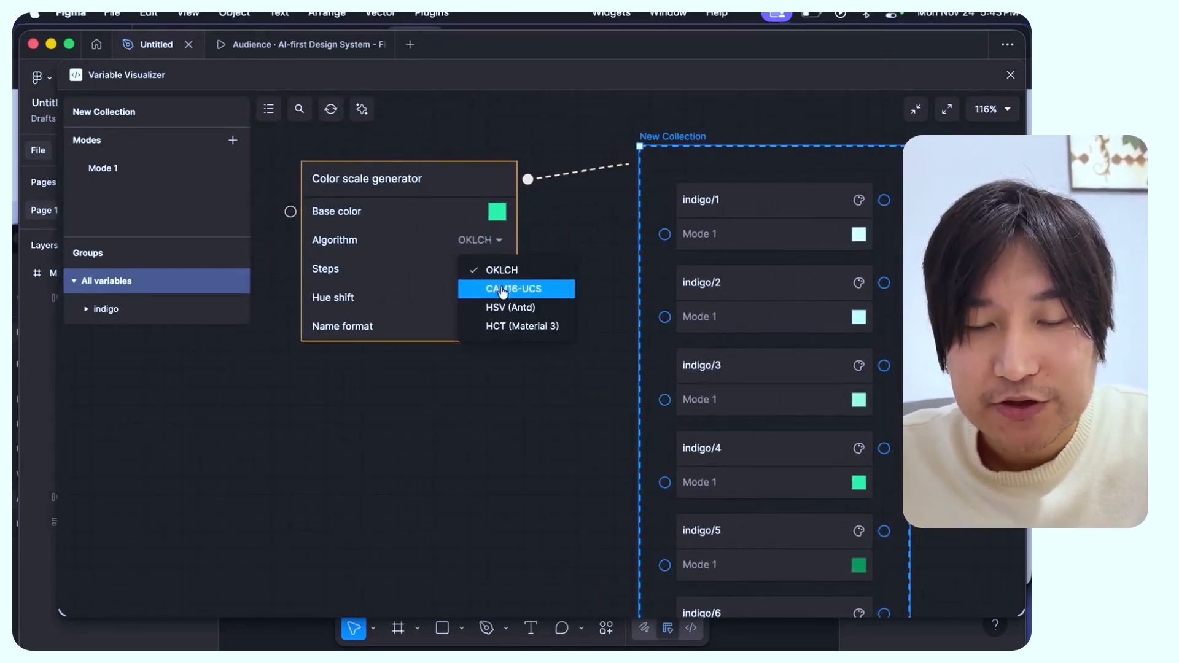
left_click(564, 290)
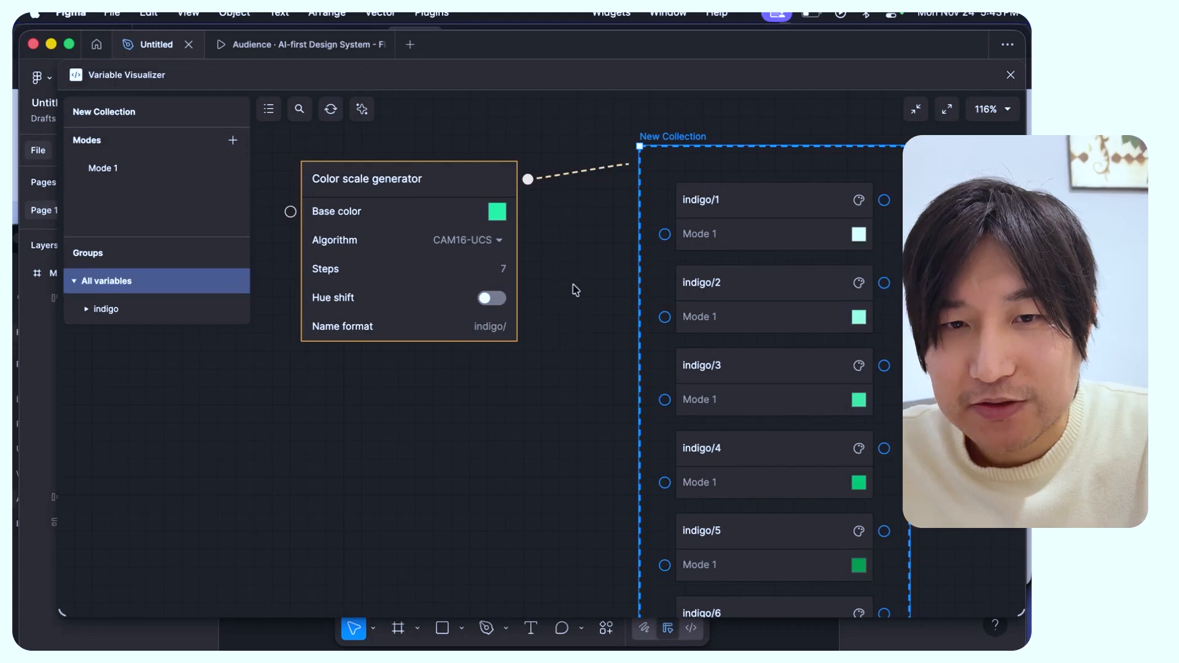
left_click(498, 241)
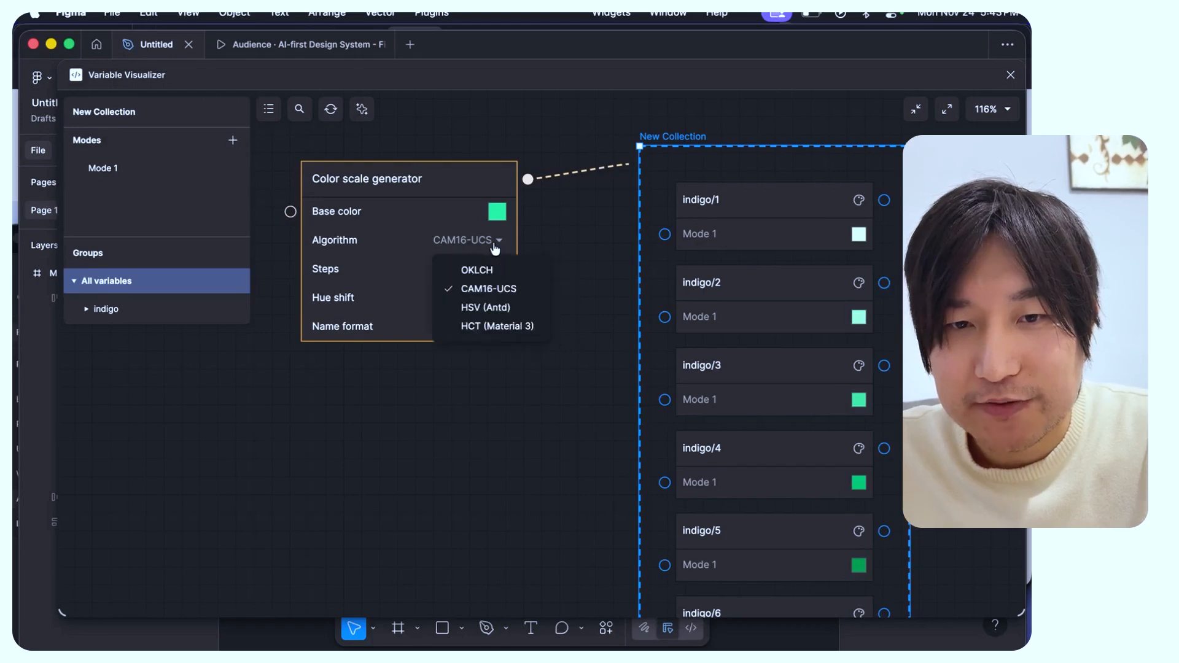
left_click(512, 273)
Step: Add a color contrast operator on the empty canvas beyond the indigo collection
scroll(576, 294, "right", 5)
right_click(672, 253)
left_click(750, 455)
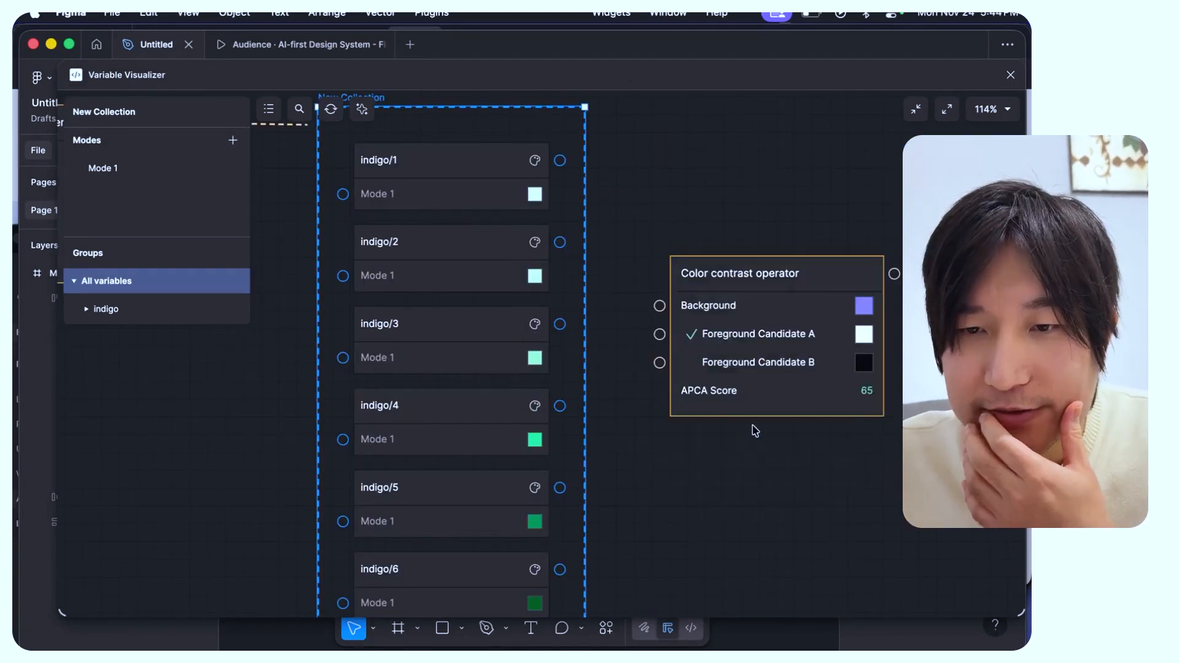
left_click_drag(755, 277, 767, 285)
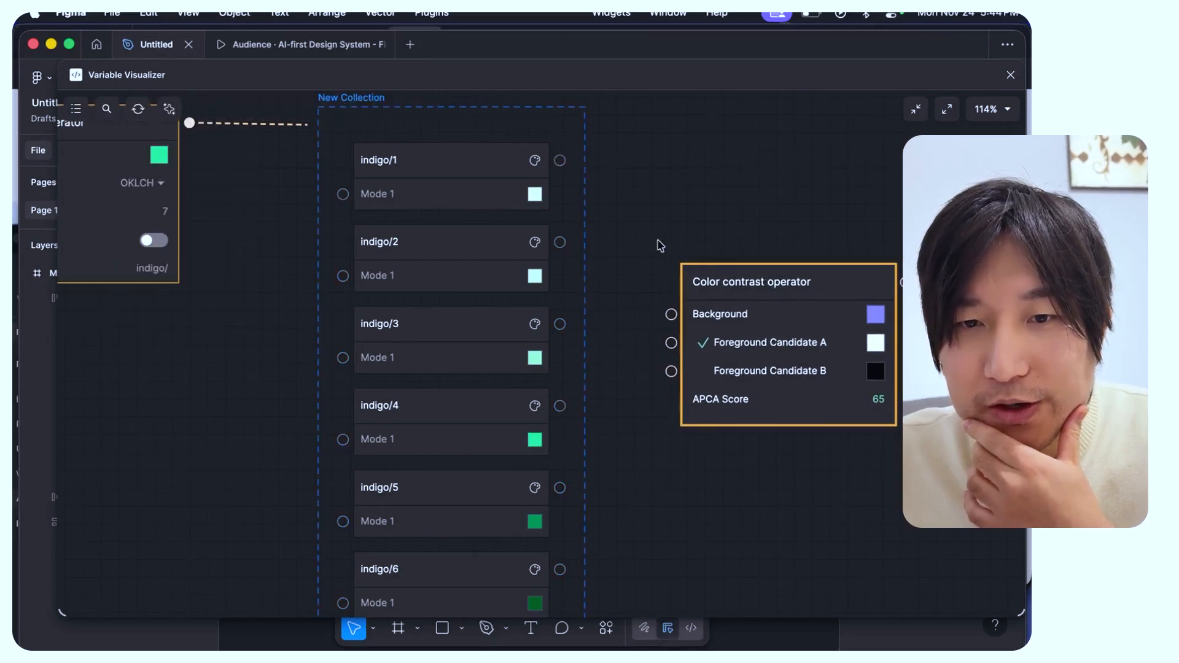
Step: Connect the indigo/6 variable's output to the Background input of the color contrast operator
scroll(643, 250, "down", 3)
scroll(645, 250, "up", 2)
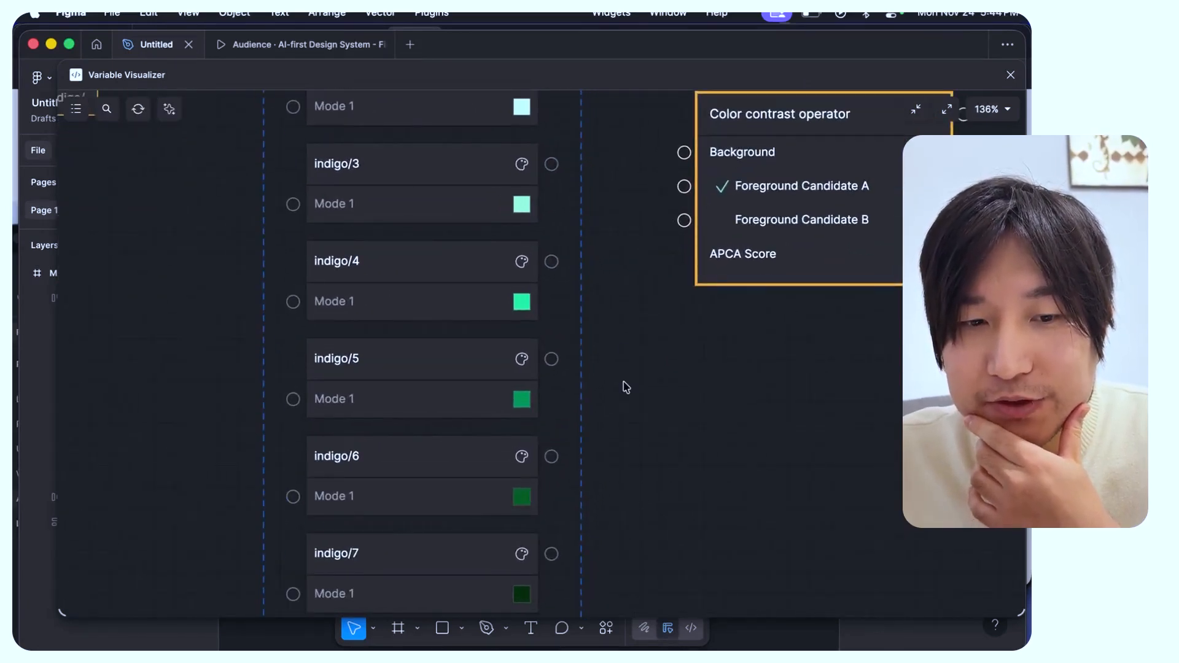
left_click_drag(551, 456, 685, 153)
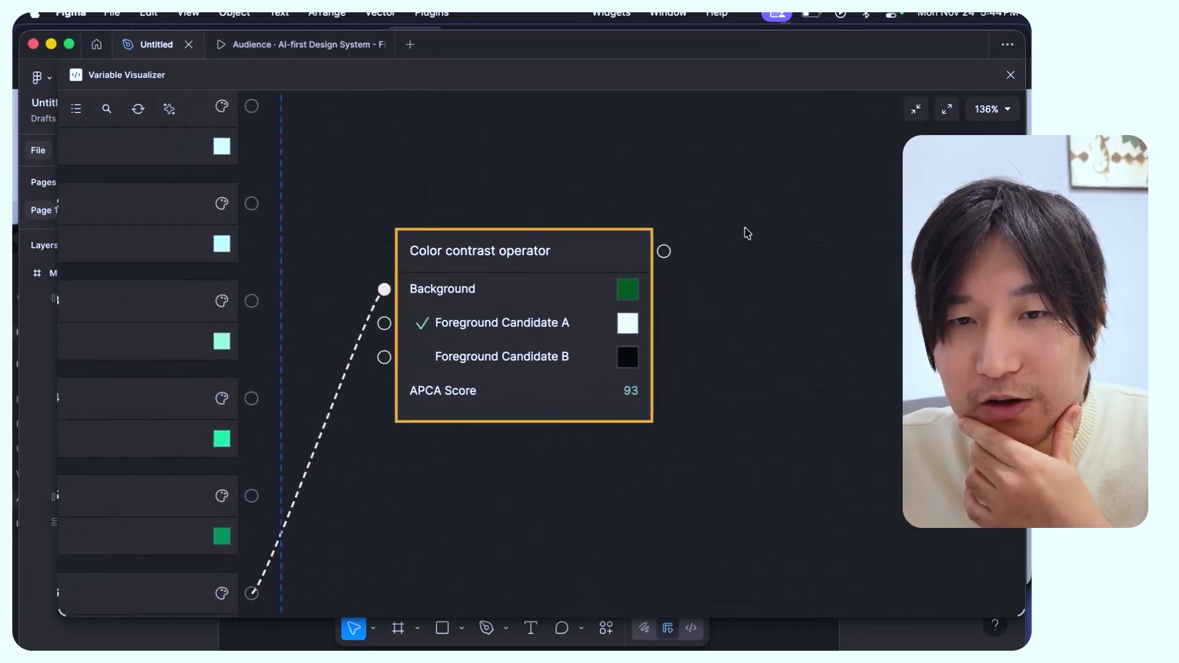
Step: Add a new collection beyond the color contrast operator and create a color variable in it
right_click(744, 232)
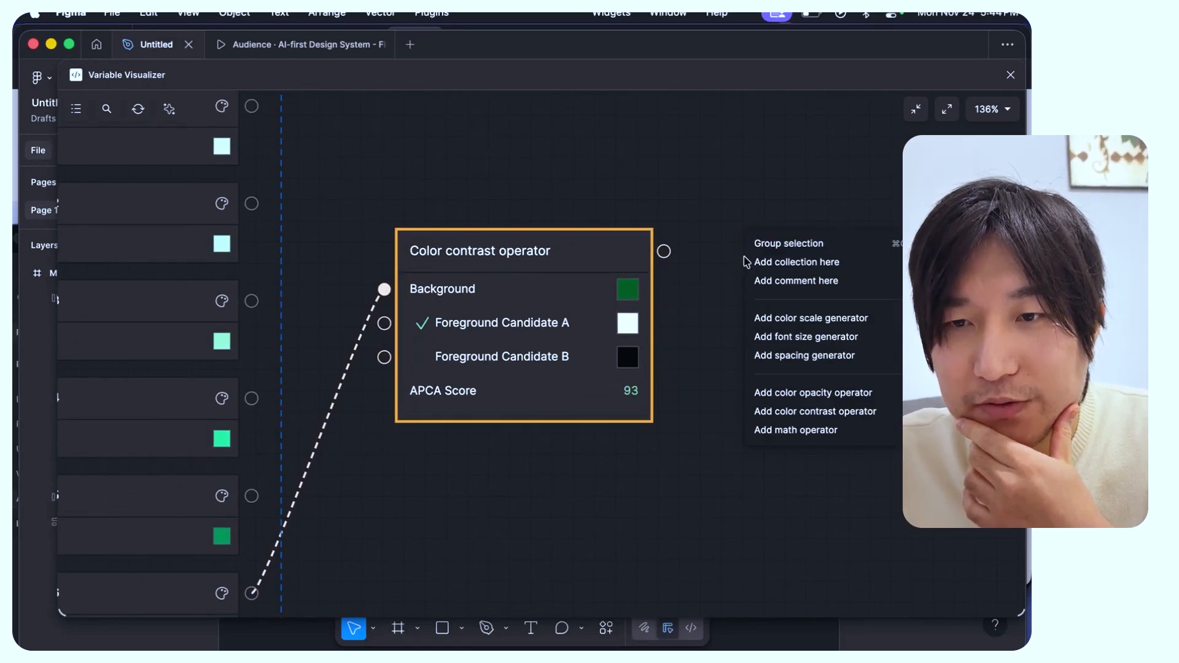
left_click(759, 264)
left_click(753, 268)
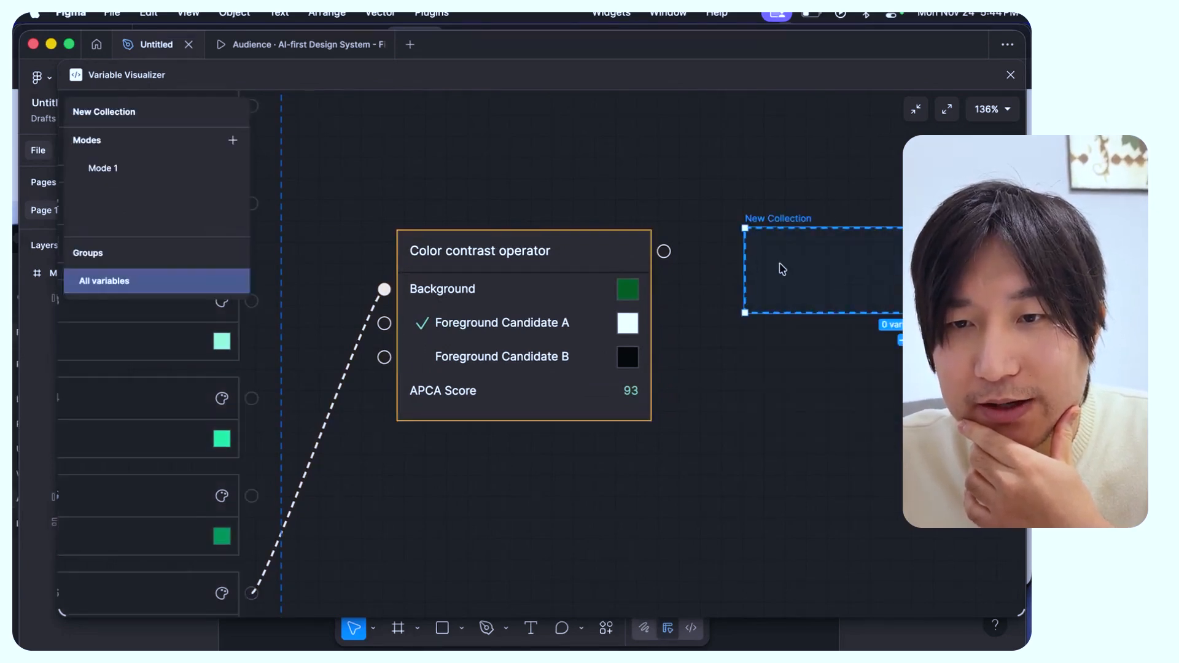
right_click(782, 268)
left_click(790, 368)
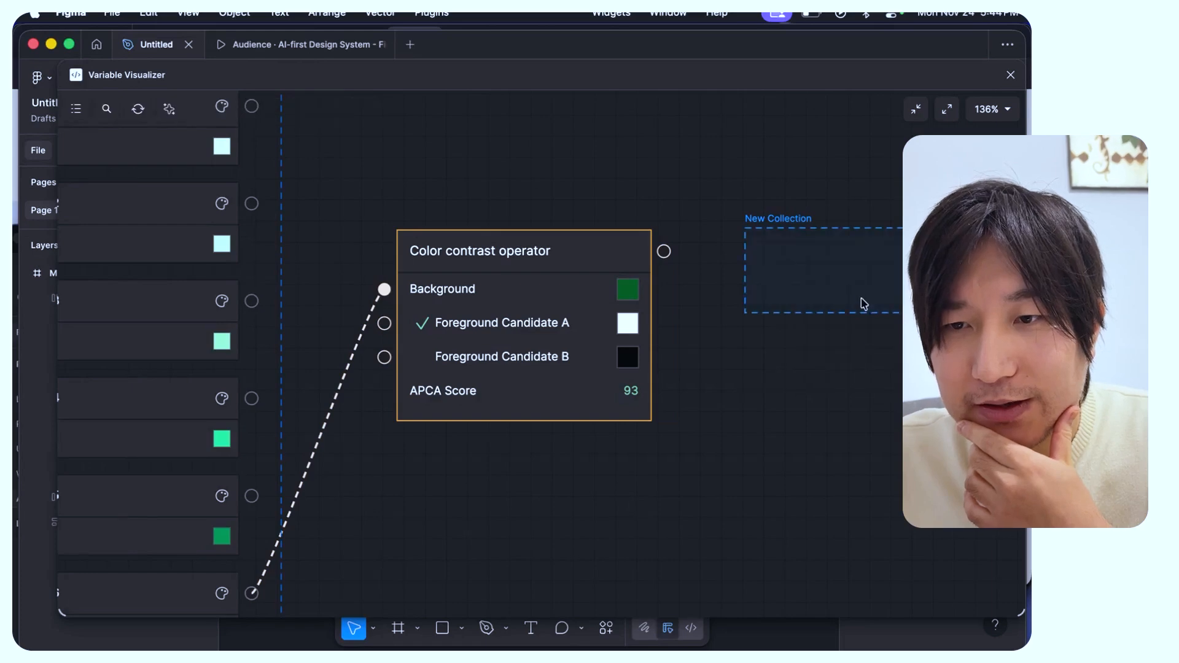
left_click(848, 297)
left_click(864, 336)
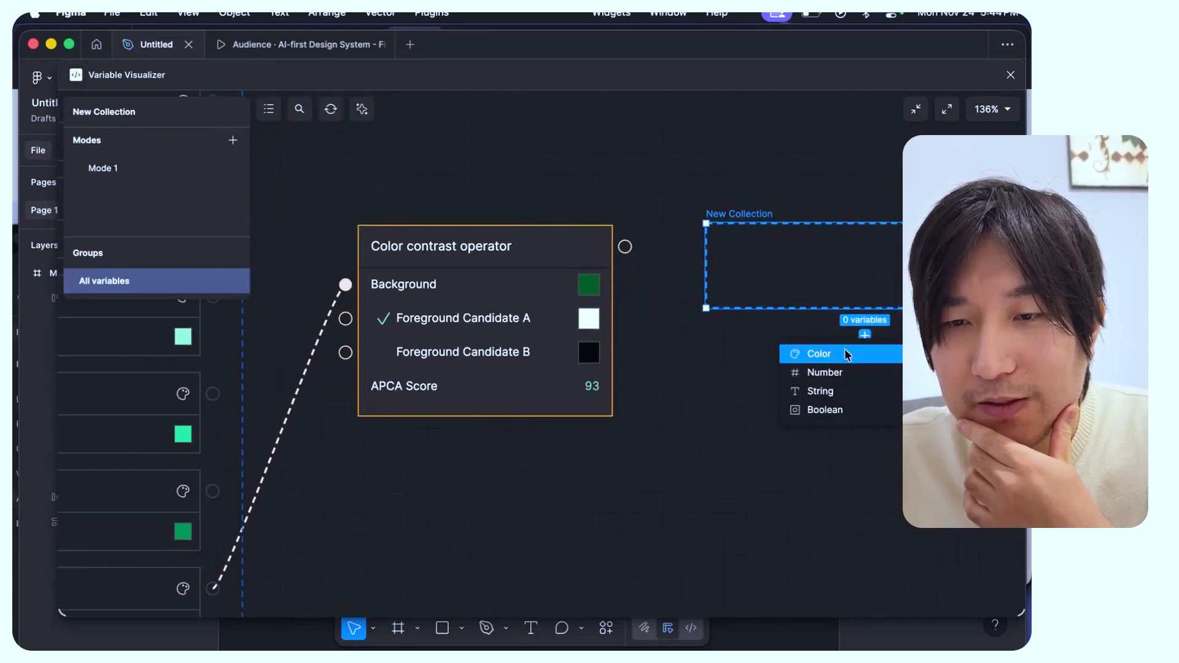
left_click(847, 352)
Step: Name the new color variable foreground and connect its Mode 1 value to the color contrast operator's output
double_click(804, 285)
type("foregro")
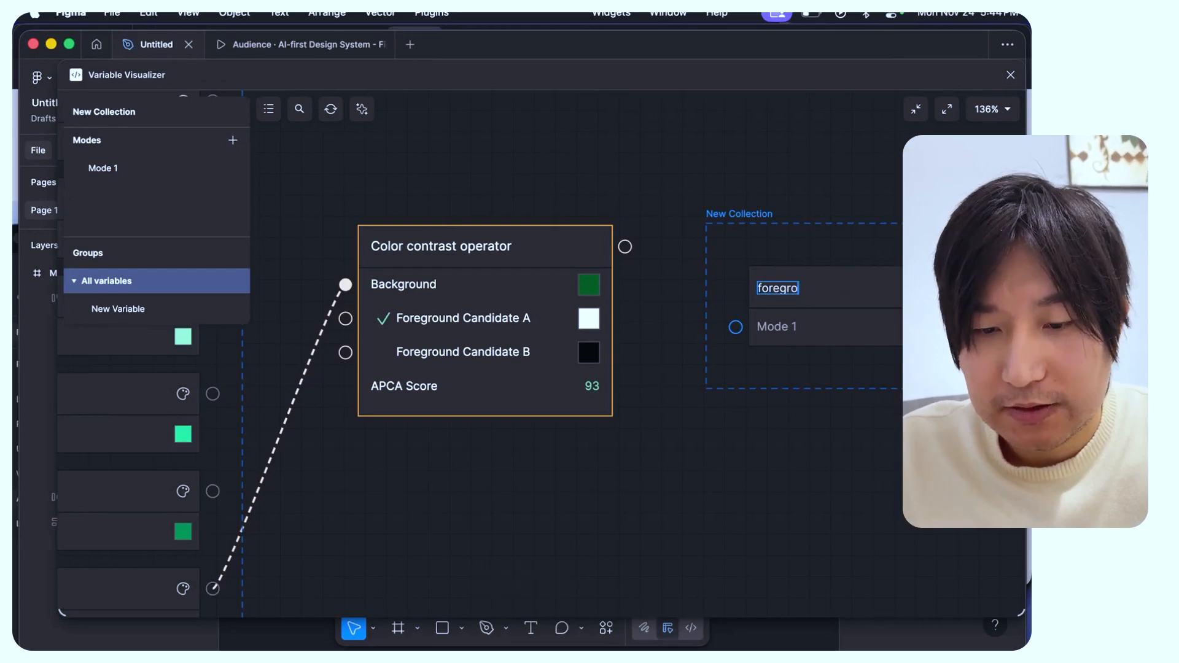
type("uound")
key("Return")
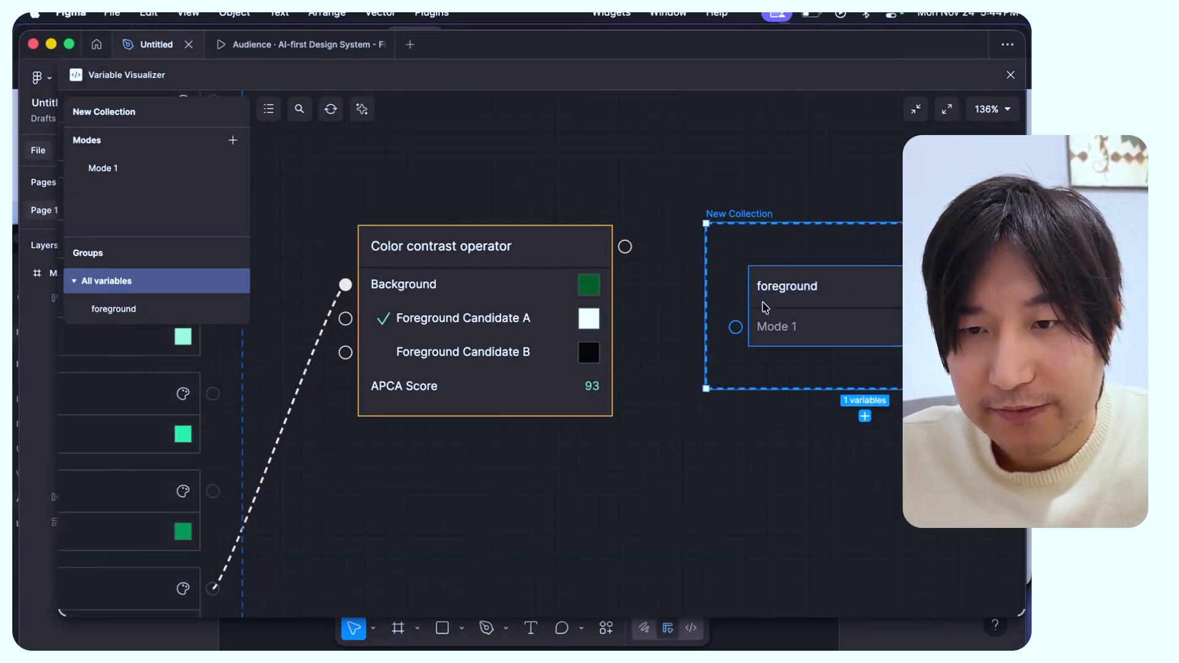
left_click_drag(738, 330, 625, 246)
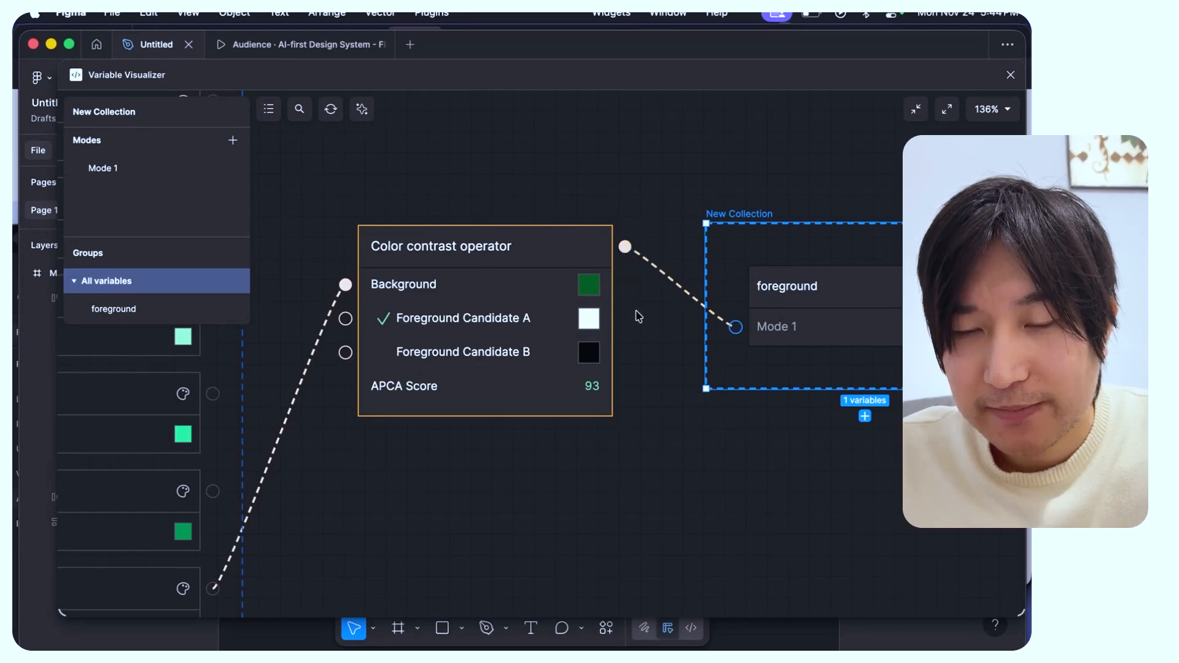
Step: Connect the indigo/2 variable's output to the Background input of the color contrast operator
scroll(646, 337, "down", 5)
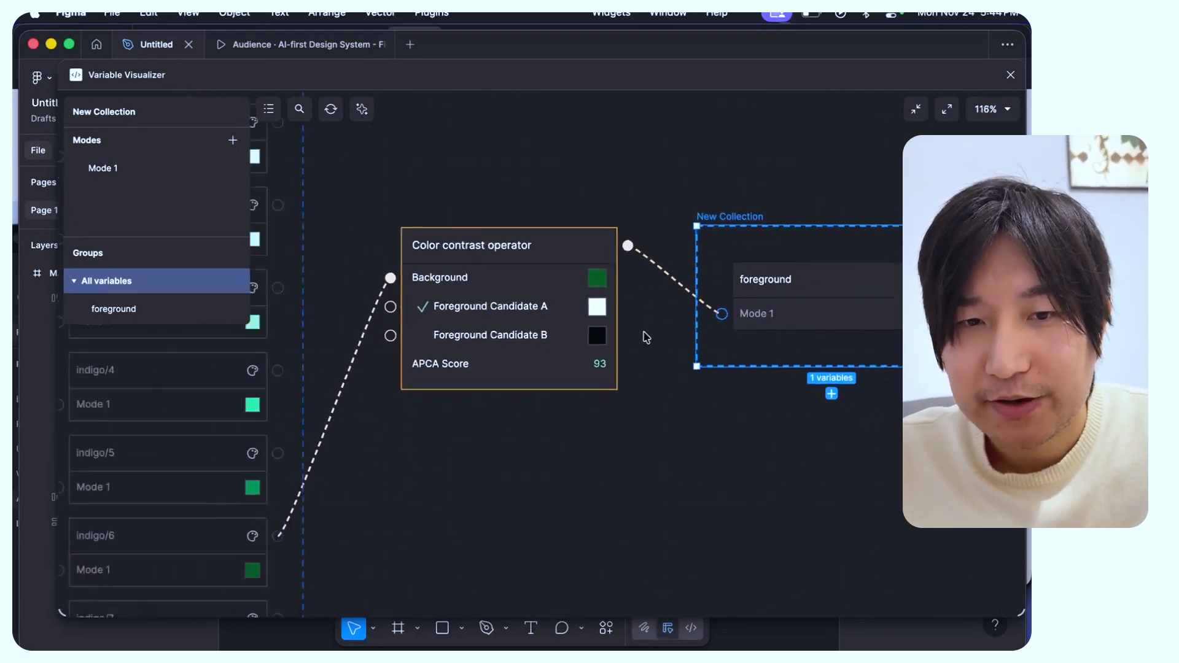
left_click_drag(354, 232, 440, 288)
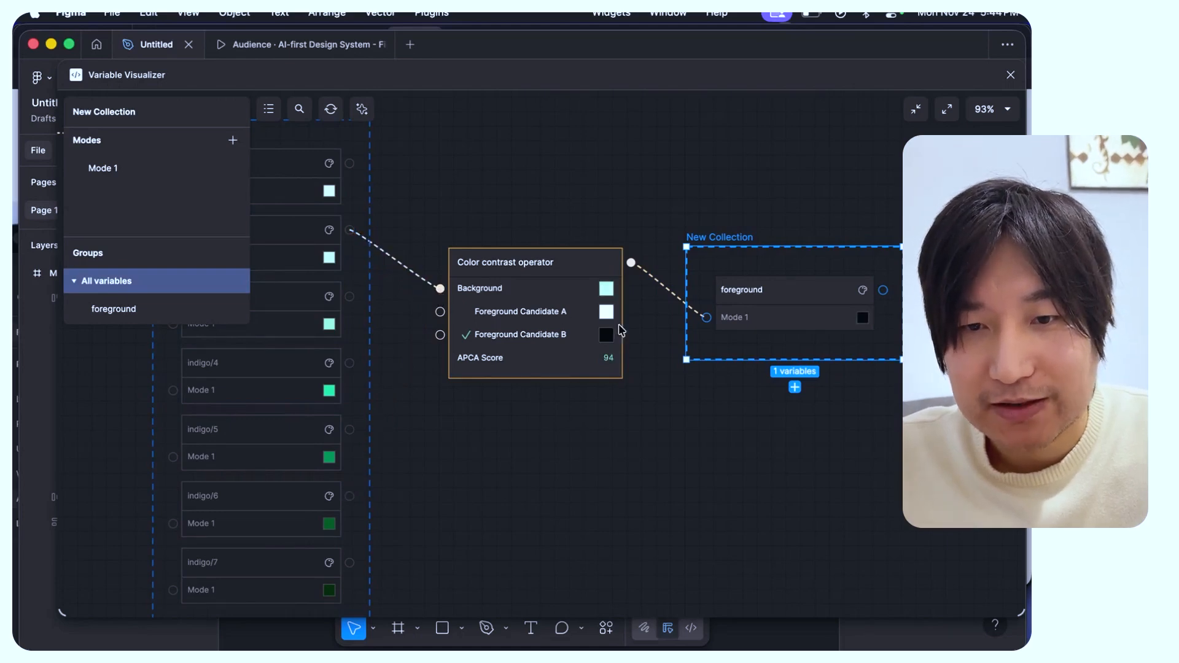
scroll(595, 416, "left", 3)
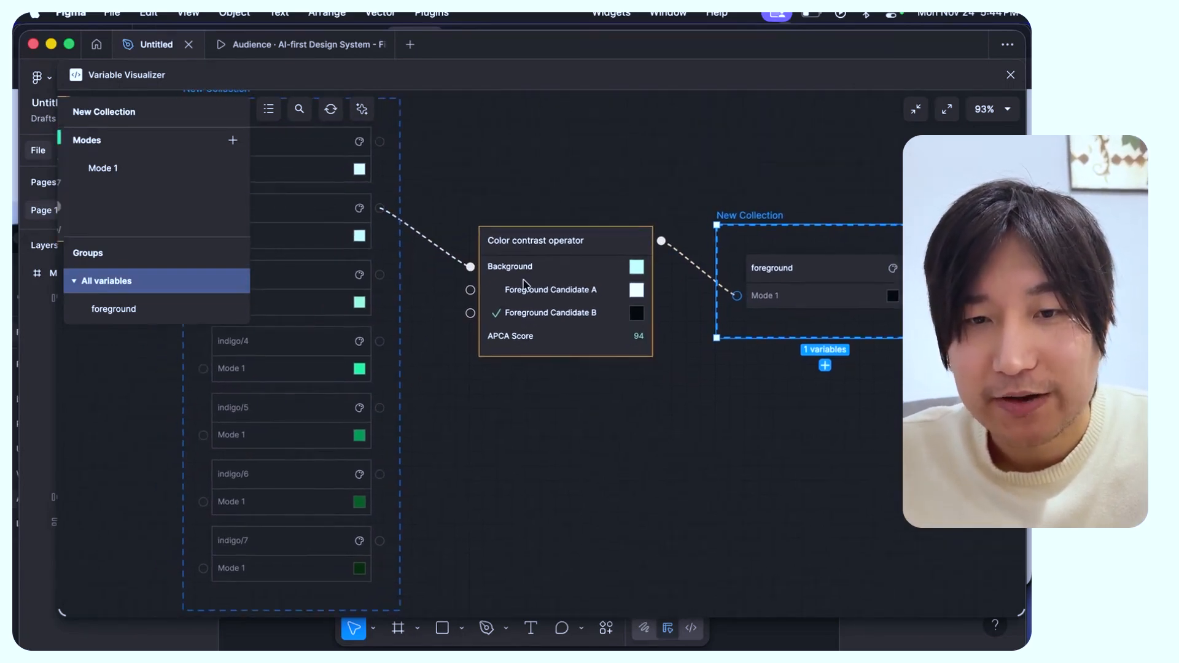
Step: Recolor the contrast operator's Foreground Candidate A to a pale green tint and Foreground Candidate B to gray 655E5E
scroll(524, 284, "up", 3)
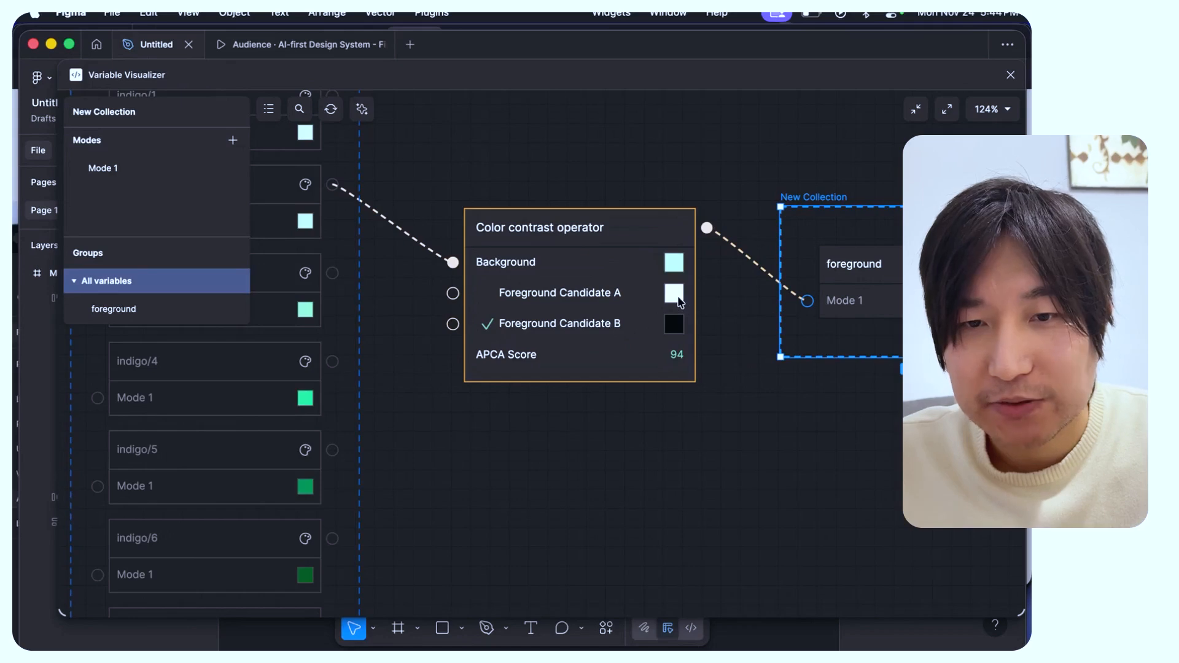
scroll(582, 384, "down", 3)
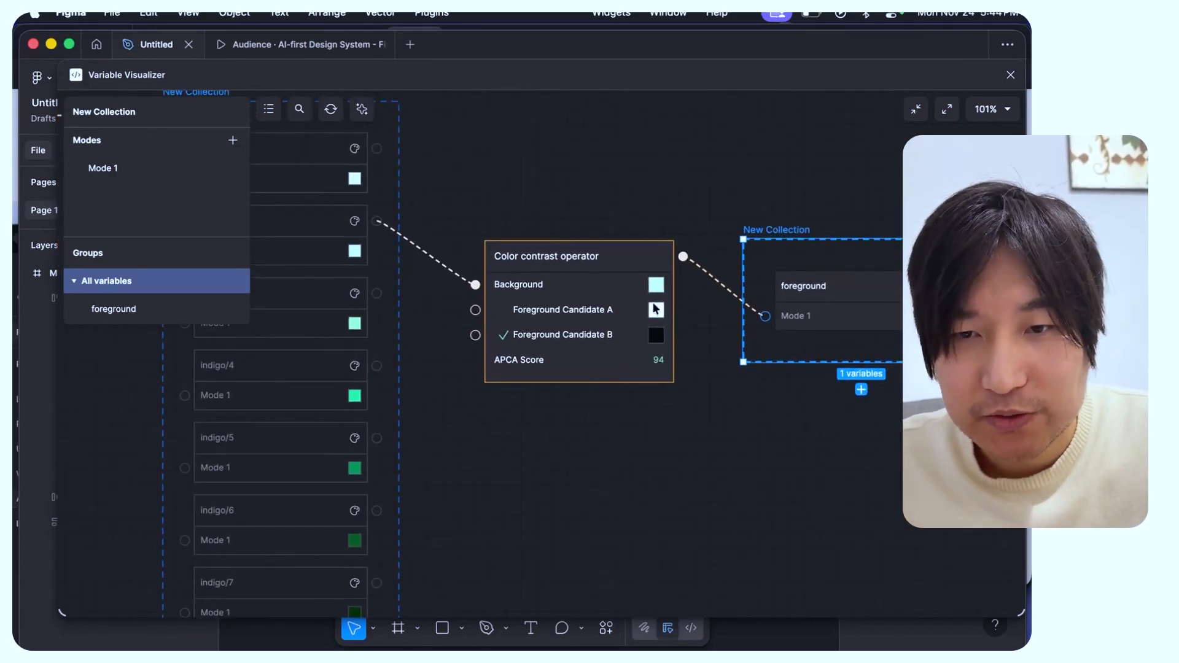
left_click(656, 310)
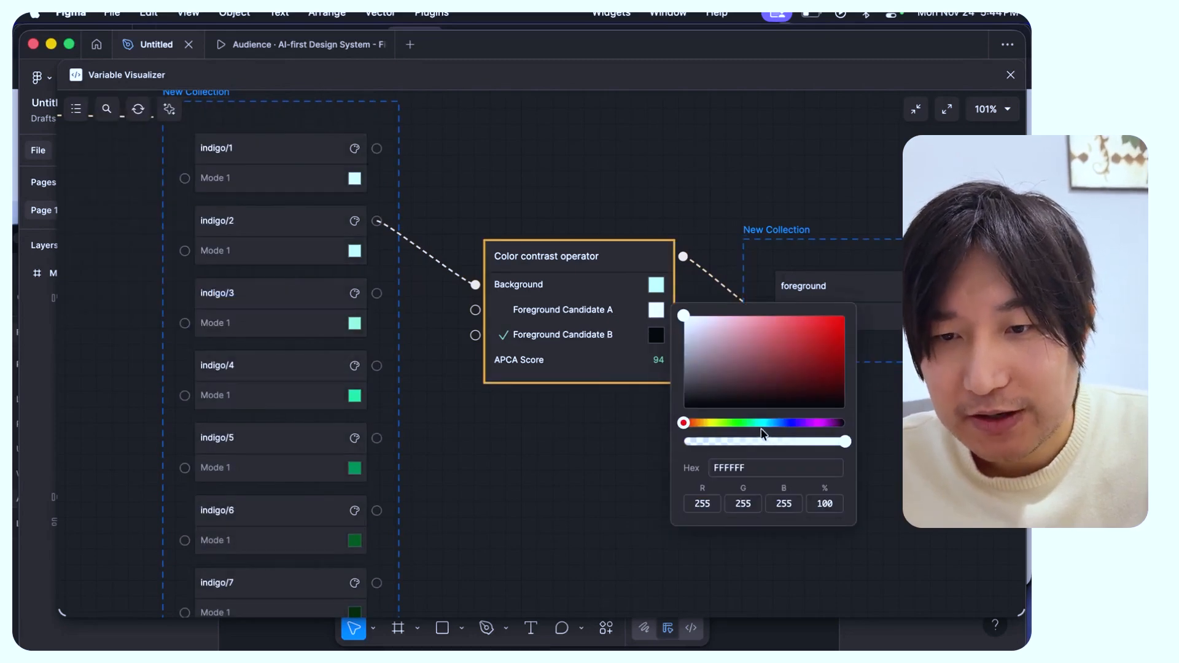
left_click_drag(737, 424, 726, 423)
left_click(714, 320)
left_click(580, 432)
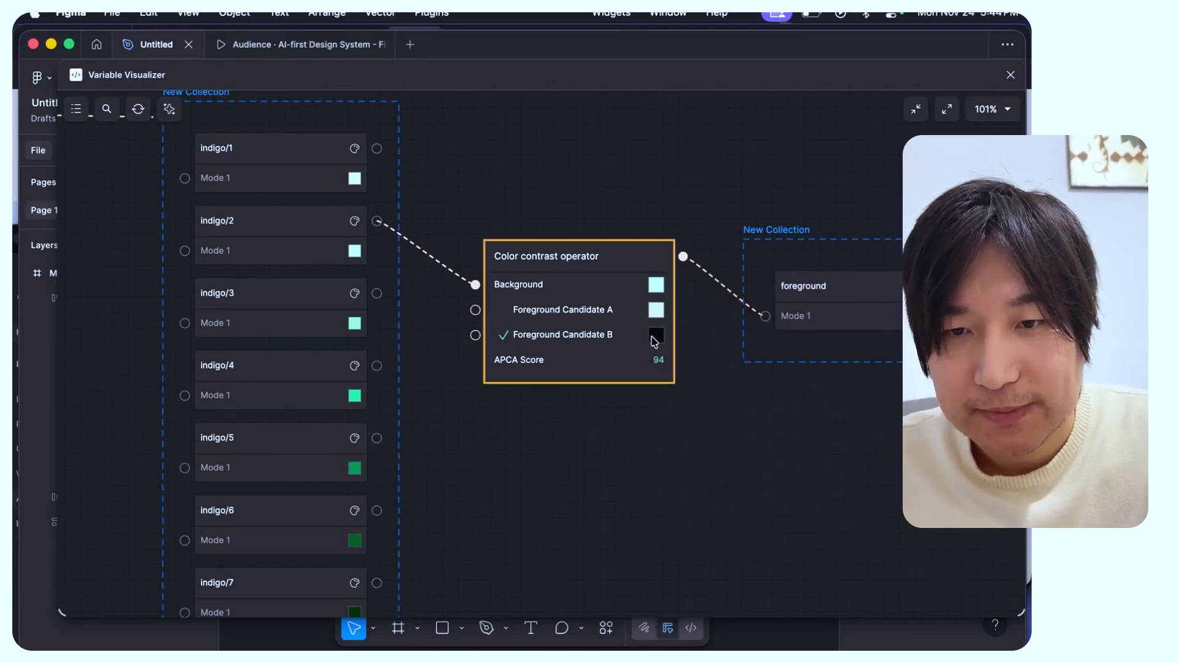
left_click(652, 336)
left_click(697, 399)
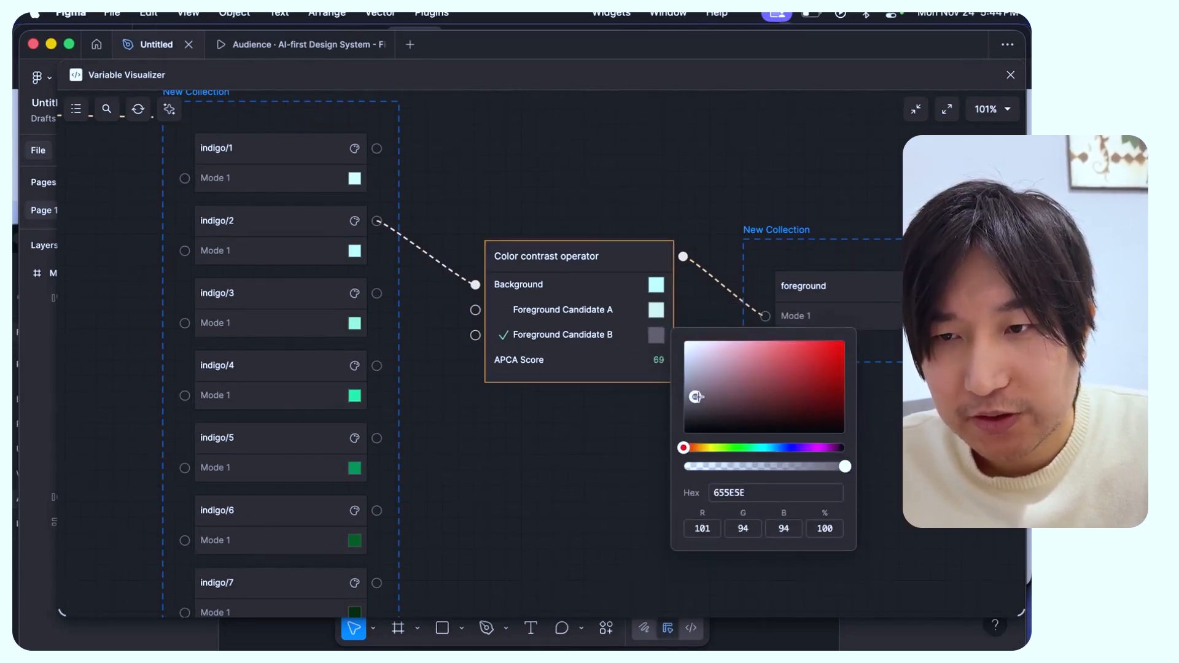
left_click(598, 431)
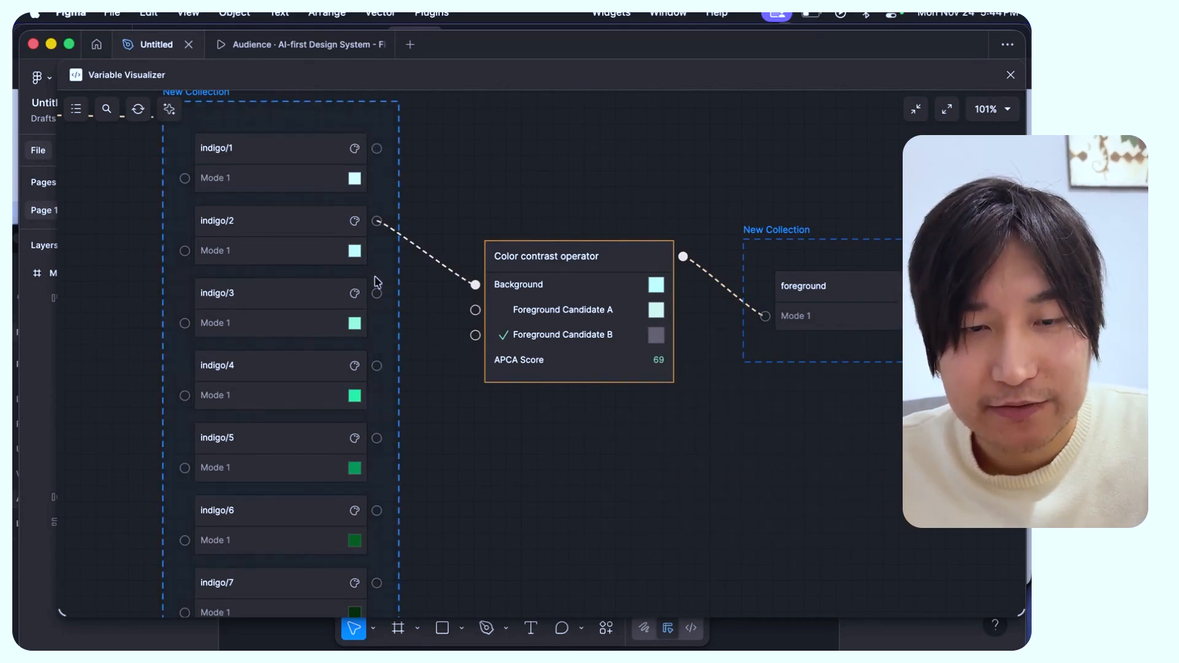
Step: Connect indigo/6 to the contrast operator's Foreground Candidate B input and indigo/1 to its Foreground Candidate A input
scroll(376, 408, "down", 1)
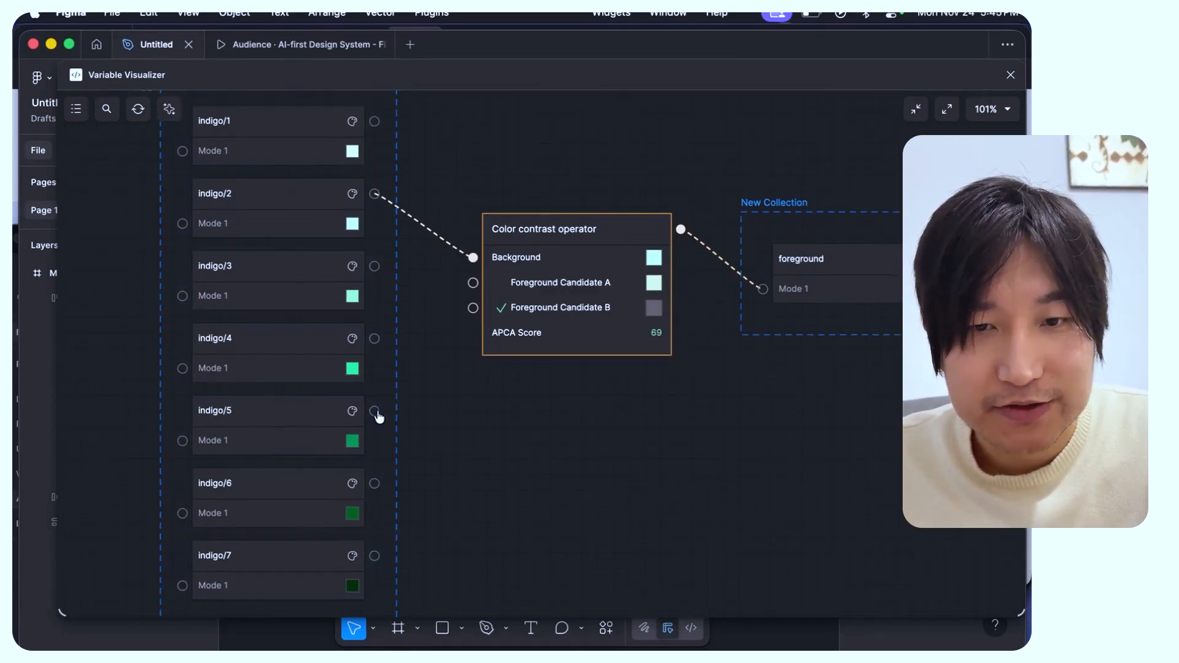
scroll(378, 416, "down", 1)
left_click_drag(377, 467, 474, 291)
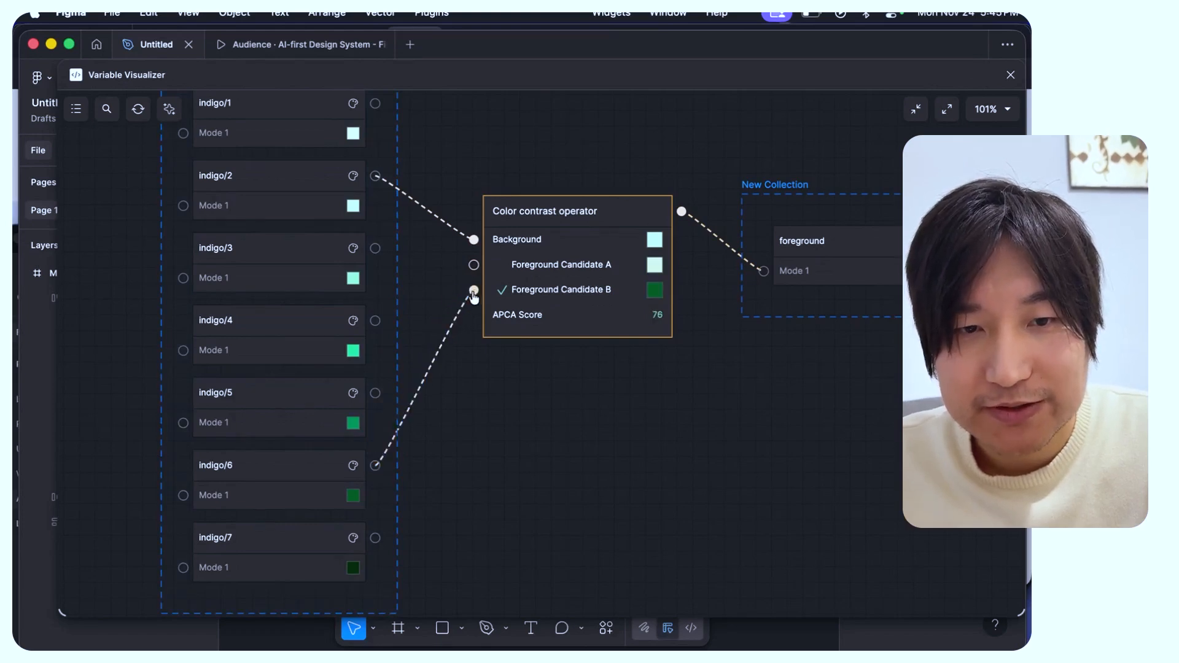
left_click_drag(376, 251, 437, 261)
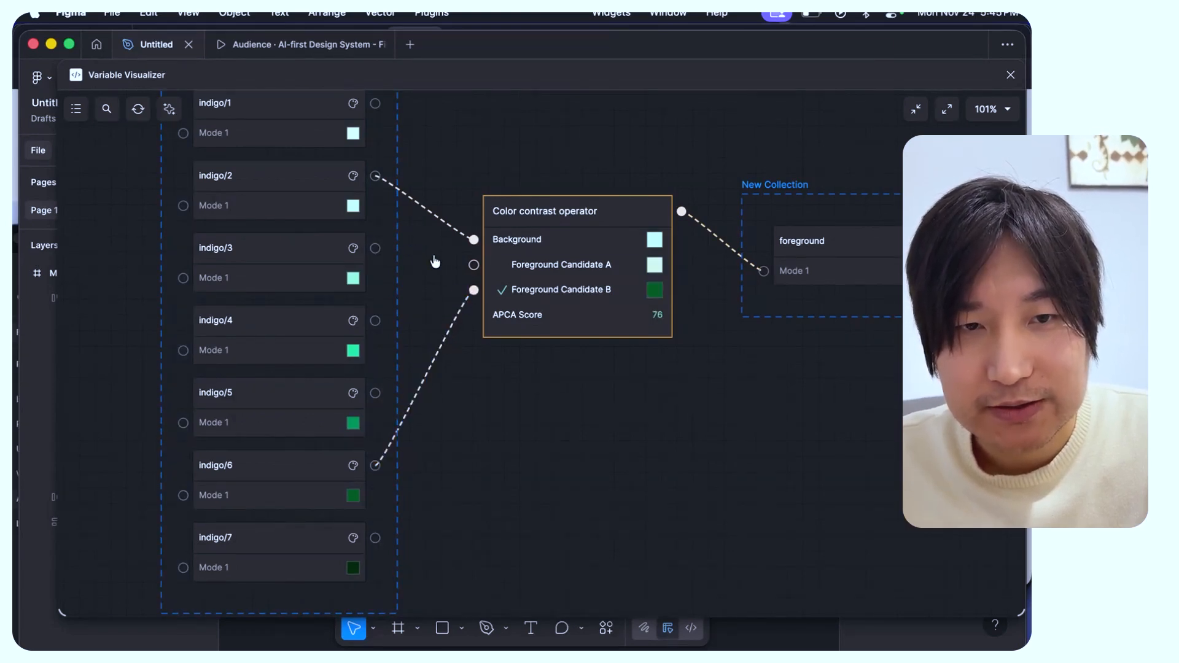
left_click_drag(375, 104, 473, 264)
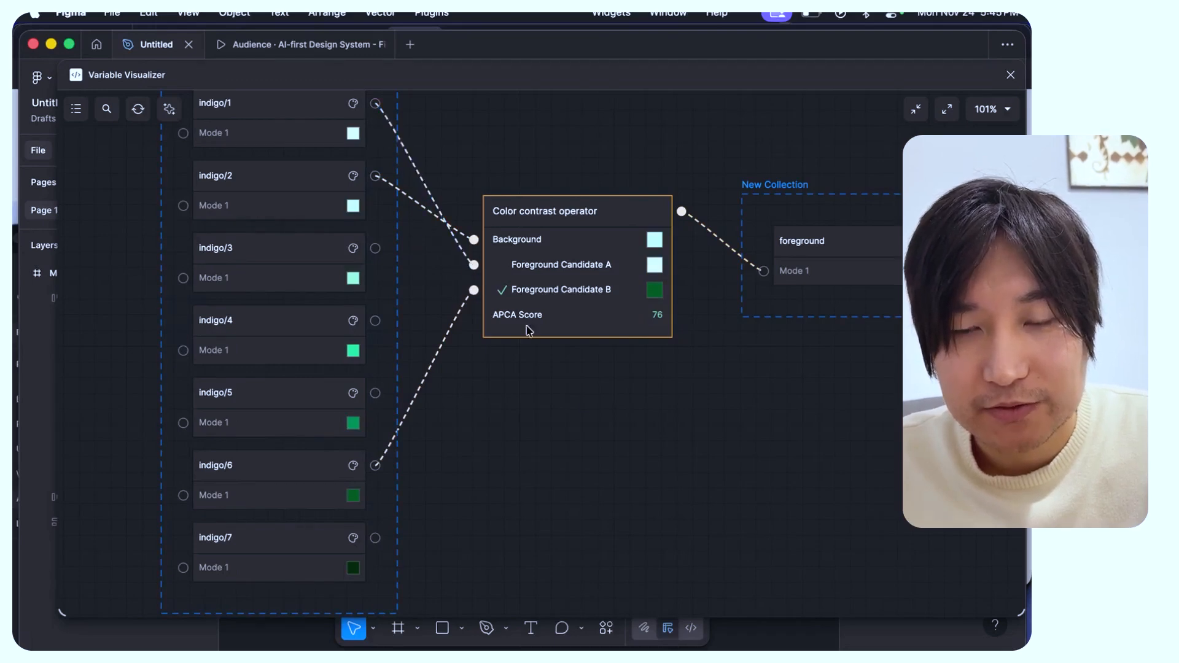
scroll(610, 434, "up", 3)
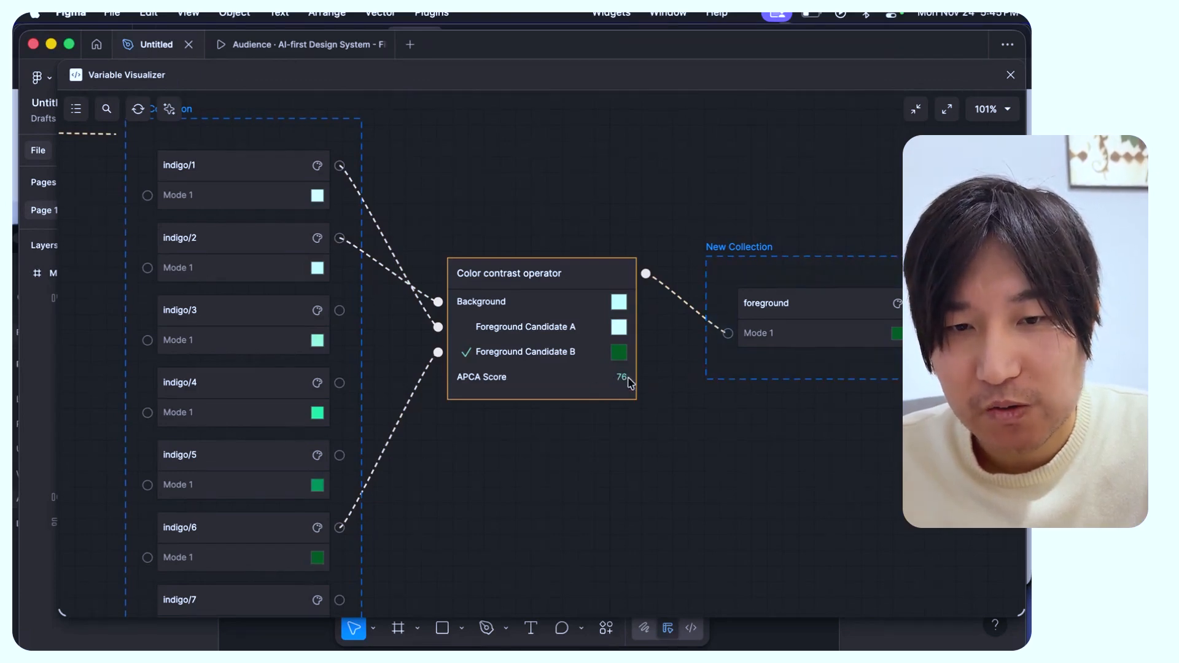
left_click_drag(340, 382, 438, 353)
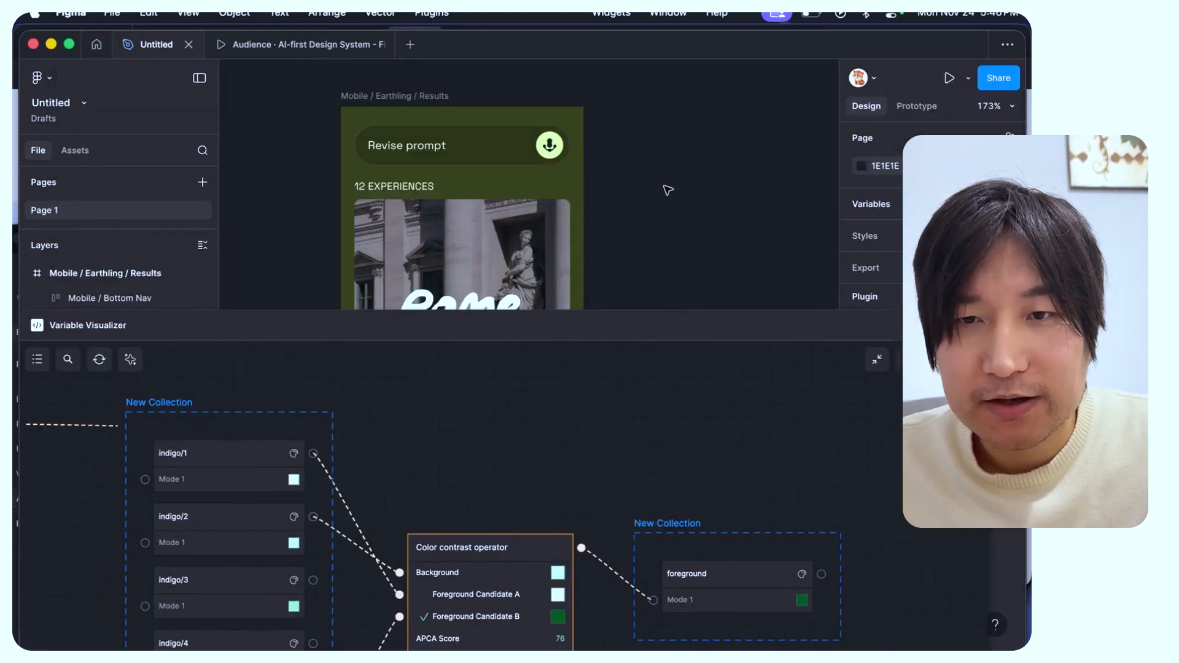
Step: Draw a frame about 152 by 38 on the empty design canvas beside the Mobile / Earthling / Results frame
scroll(676, 179, "right", 5)
key("f")
mouse_move(569, 133)
left_mouse_down()
mouse_move(734, 219)
mouse_move(768, 189)
left_mouse_up()
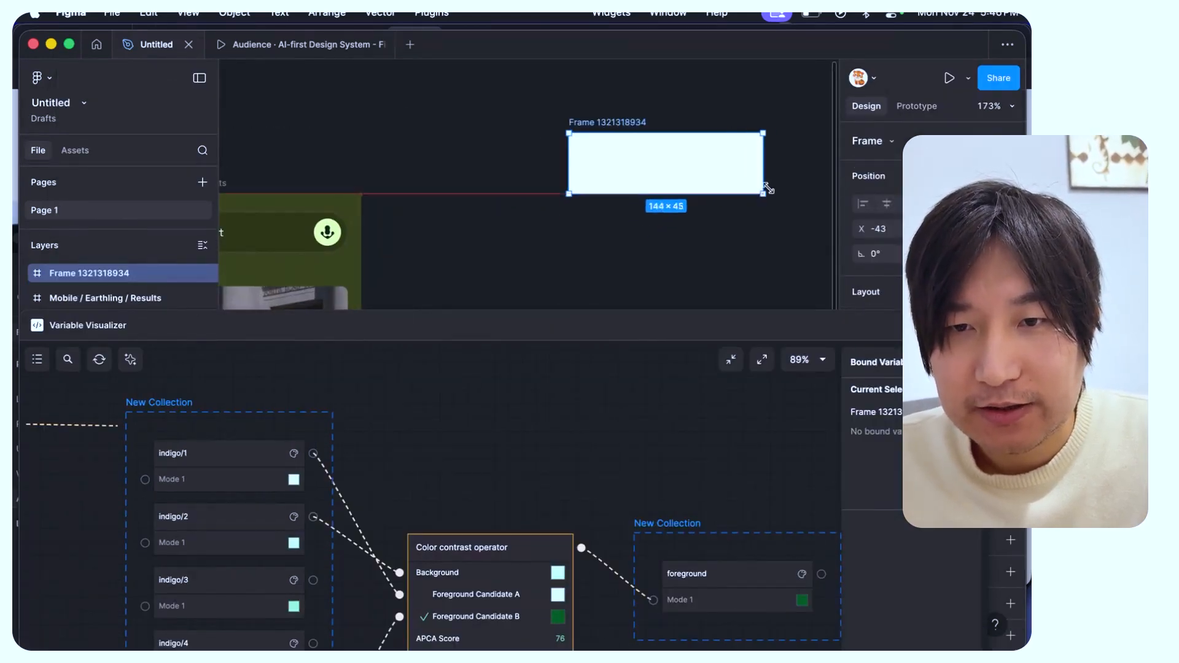
Step: Add a text layer reading 23123 near the middle of the new frame
scroll(731, 160, "up", 5)
key("t")
left_click(587, 150)
type("2")
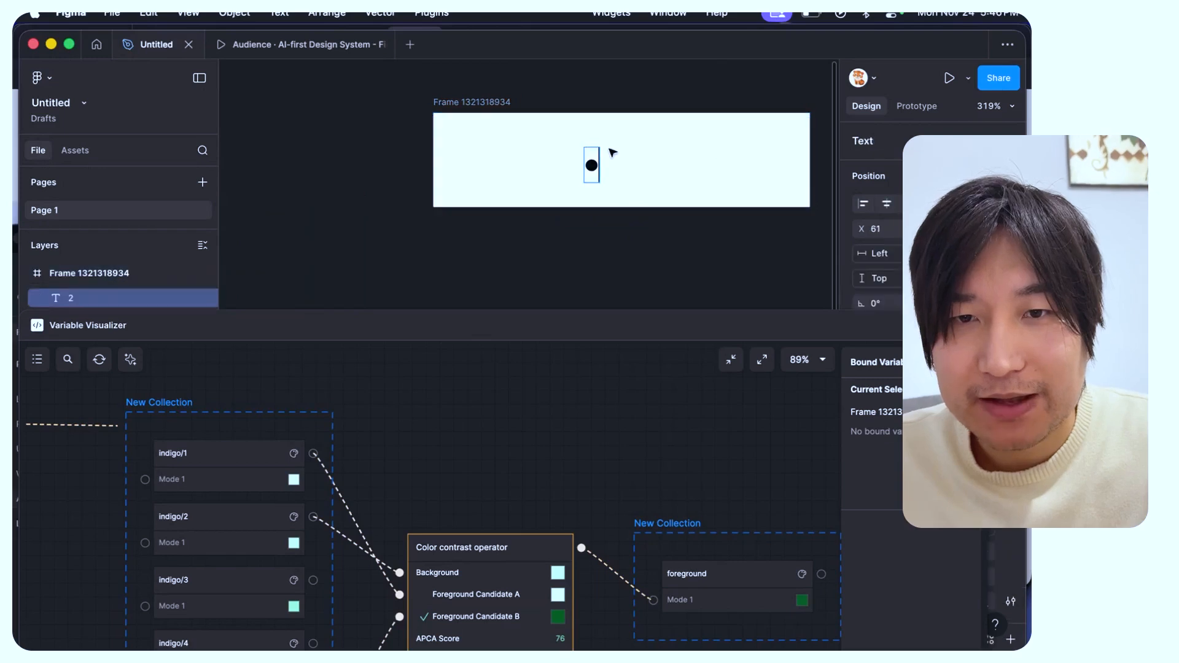
type("3123")
key("Escape")
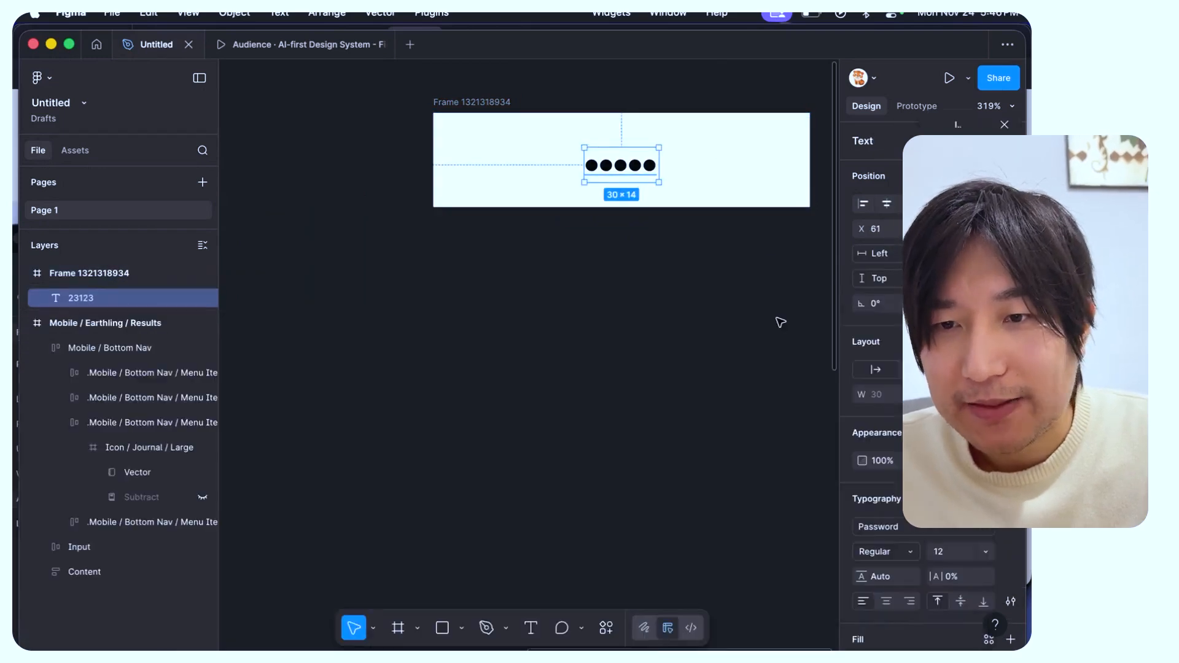
Step: Reopen the Variable Visualizer plugin and reposition its window over the design canvas with the 23123 text layer selected
left_click(780, 322)
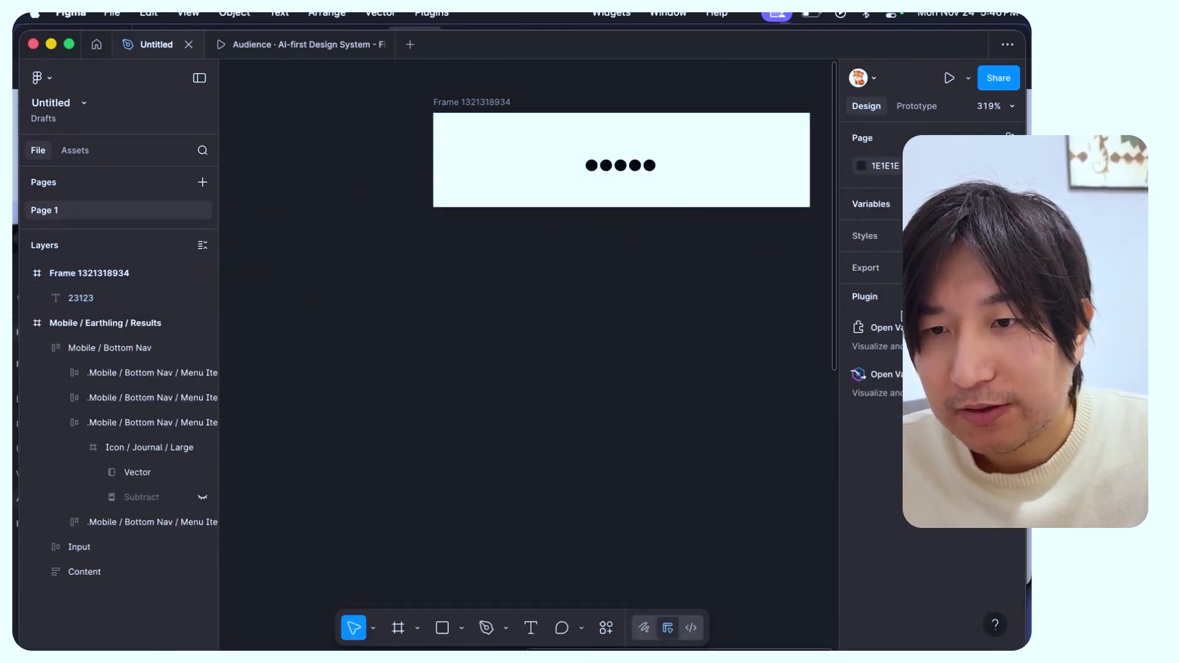
left_click(896, 328)
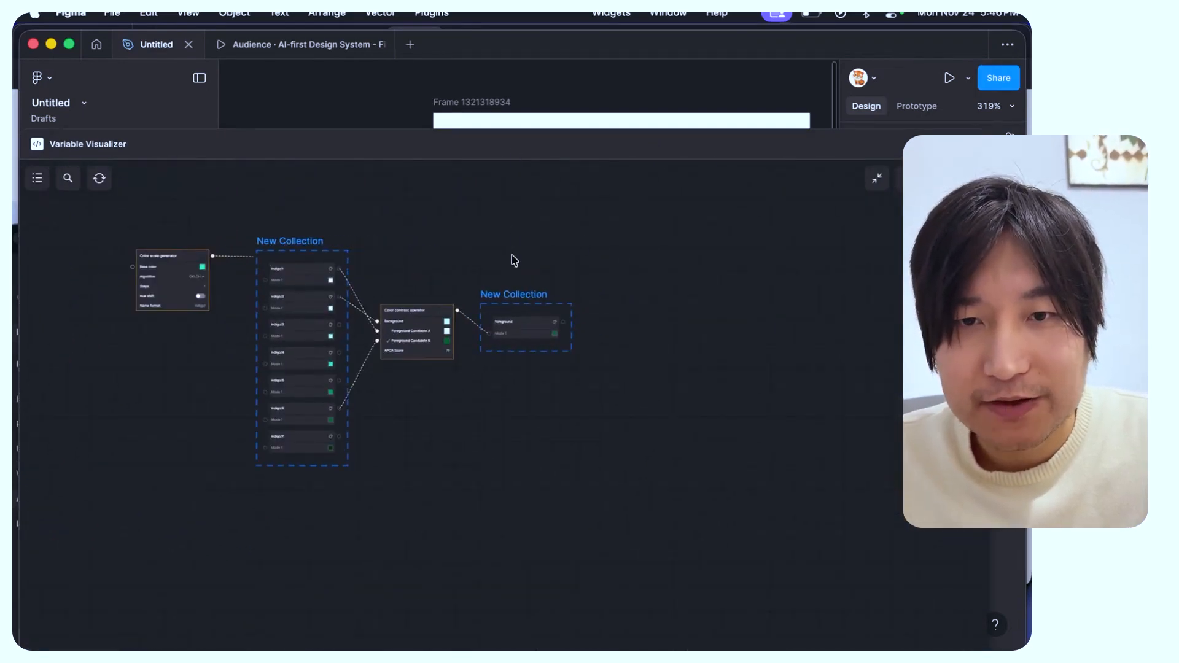
left_click_drag(564, 151, 584, 100)
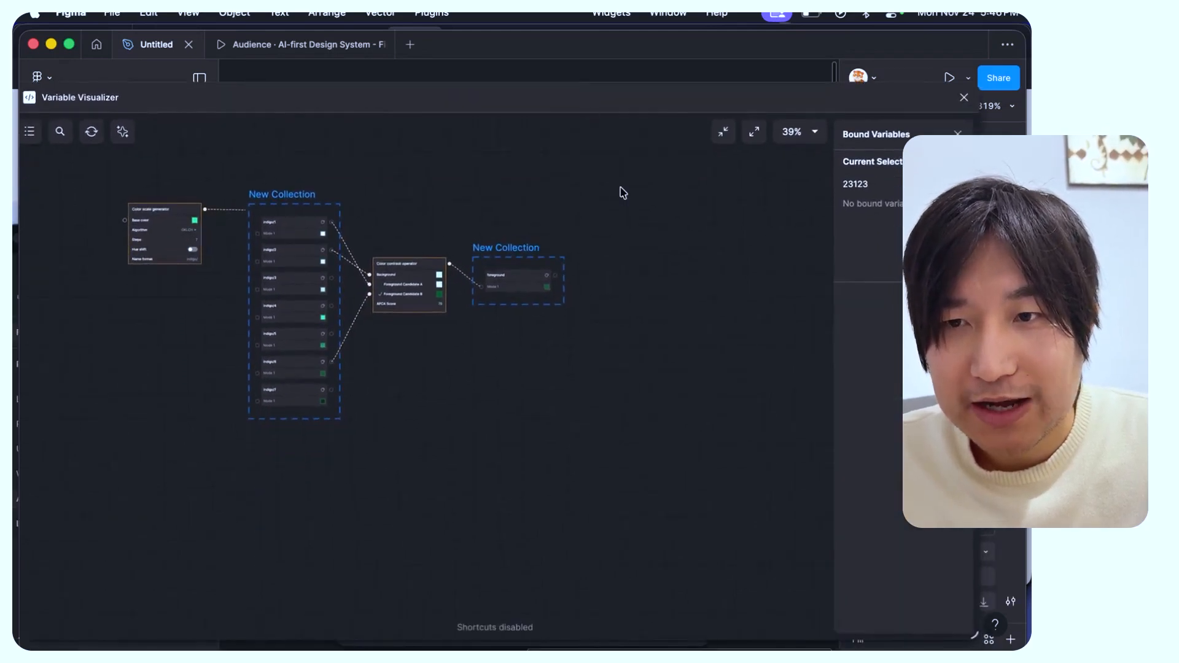
Step: Place the 23123 text layer as a node beyond the foreground collection and bind its fills to the foreground variable
left_click_drag(861, 180, 625, 232)
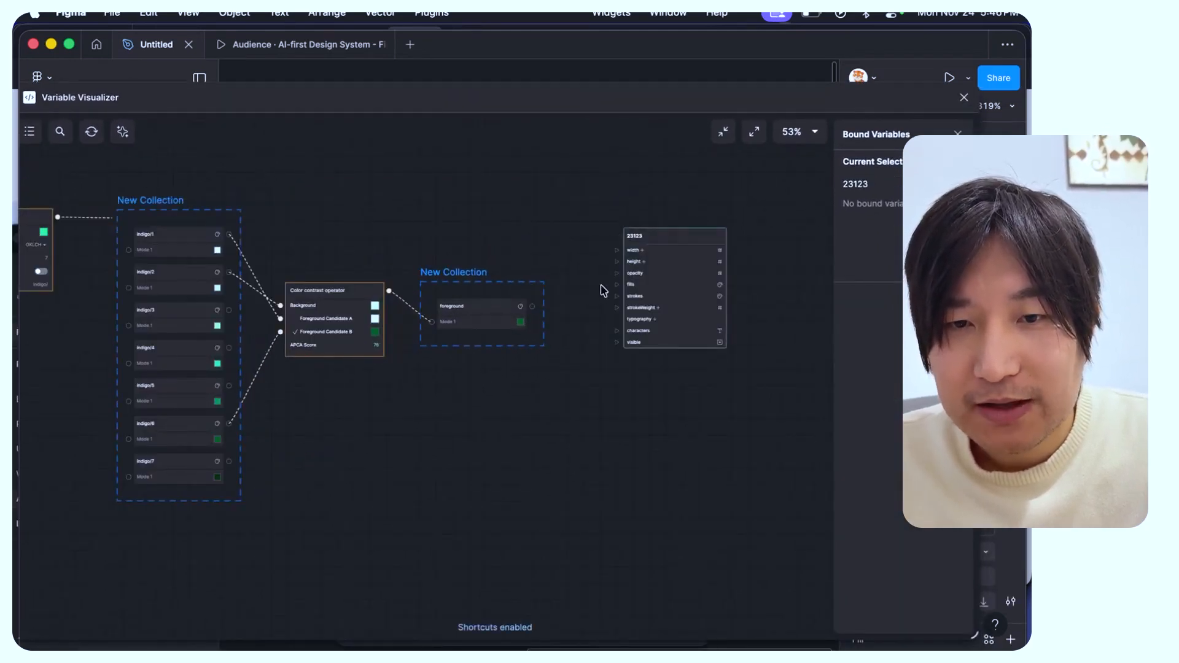
scroll(603, 291, "up", 3)
scroll(603, 291, "up", 1)
left_click_drag(622, 286, 510, 316)
left_click_drag(589, 96, 577, 242)
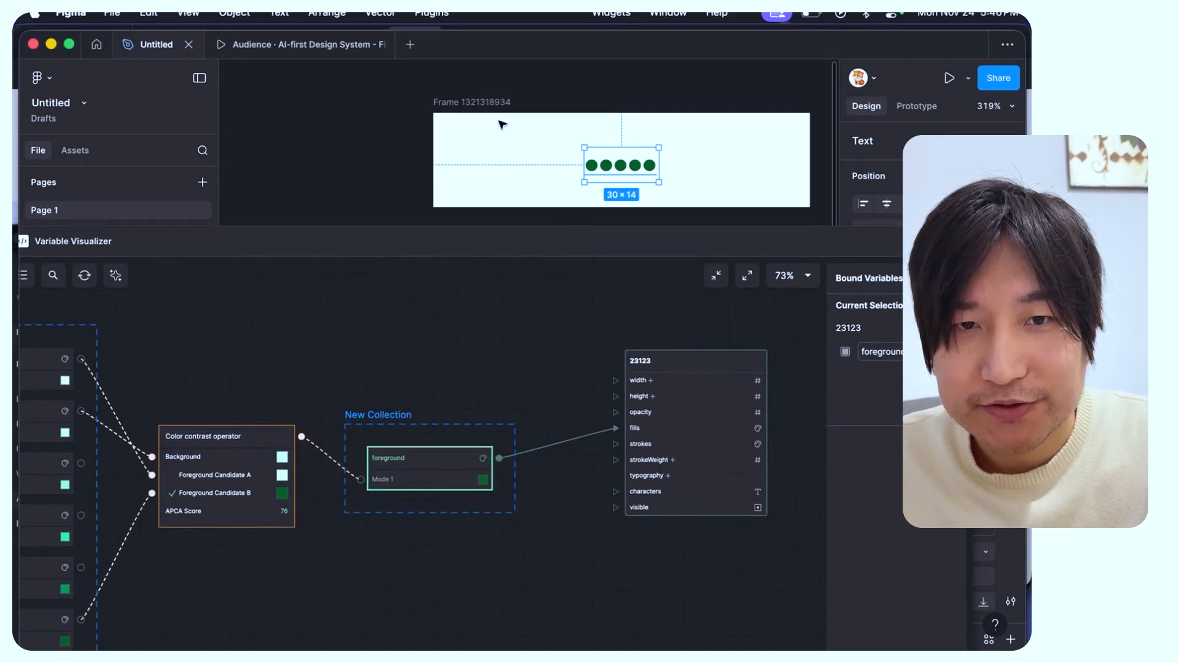
Step: Place the new frame as a node on the visualizer canvas below the 23123 text node
left_click(467, 107)
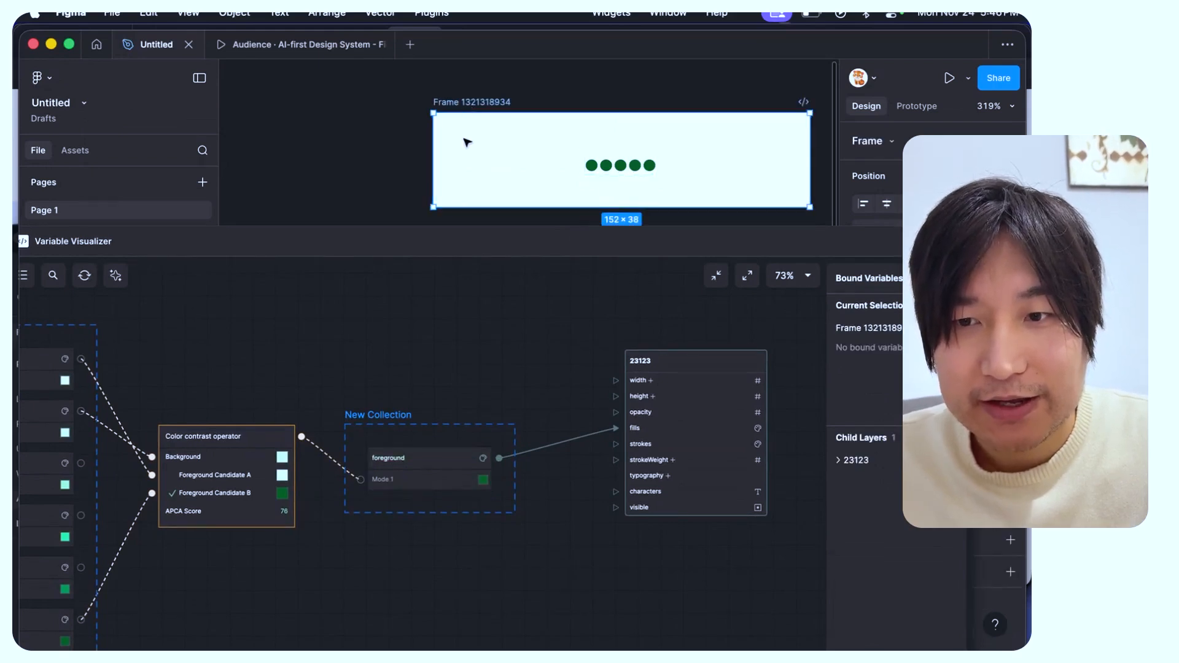
left_click_drag(869, 330, 599, 553)
scroll(564, 501, "down", 2)
scroll(563, 501, "left", 1)
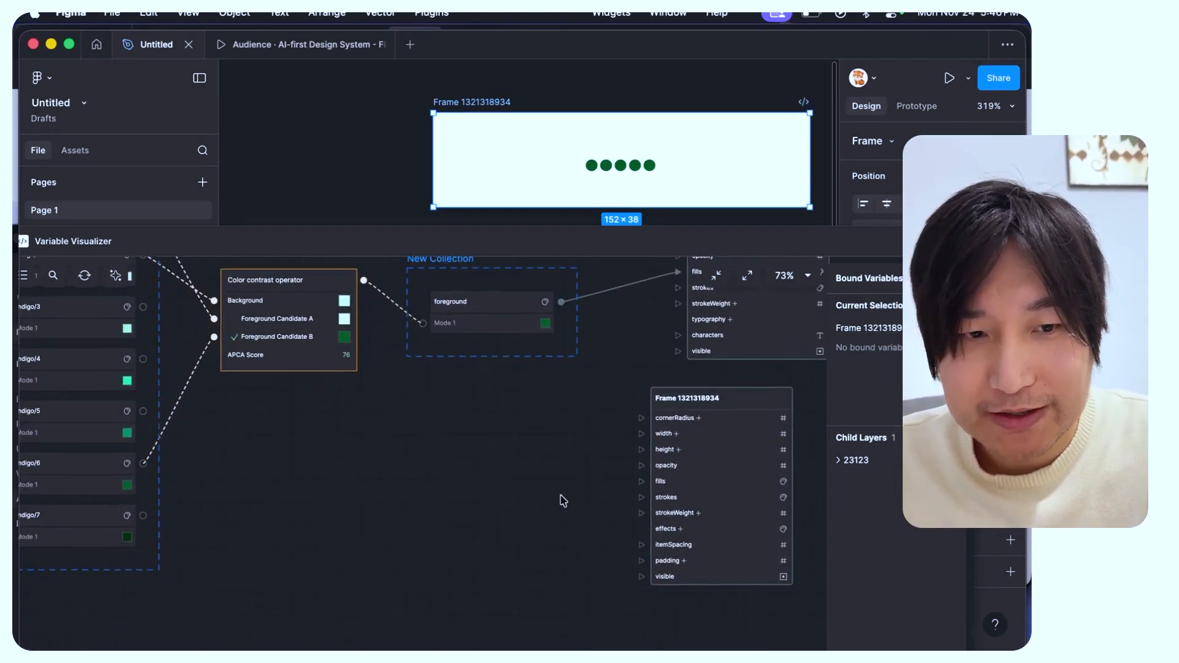
Step: Bind the indigo/1 variable's output to the fills property of the new frame's node
scroll(184, 415, "up", 2)
scroll(184, 415, "left", 1)
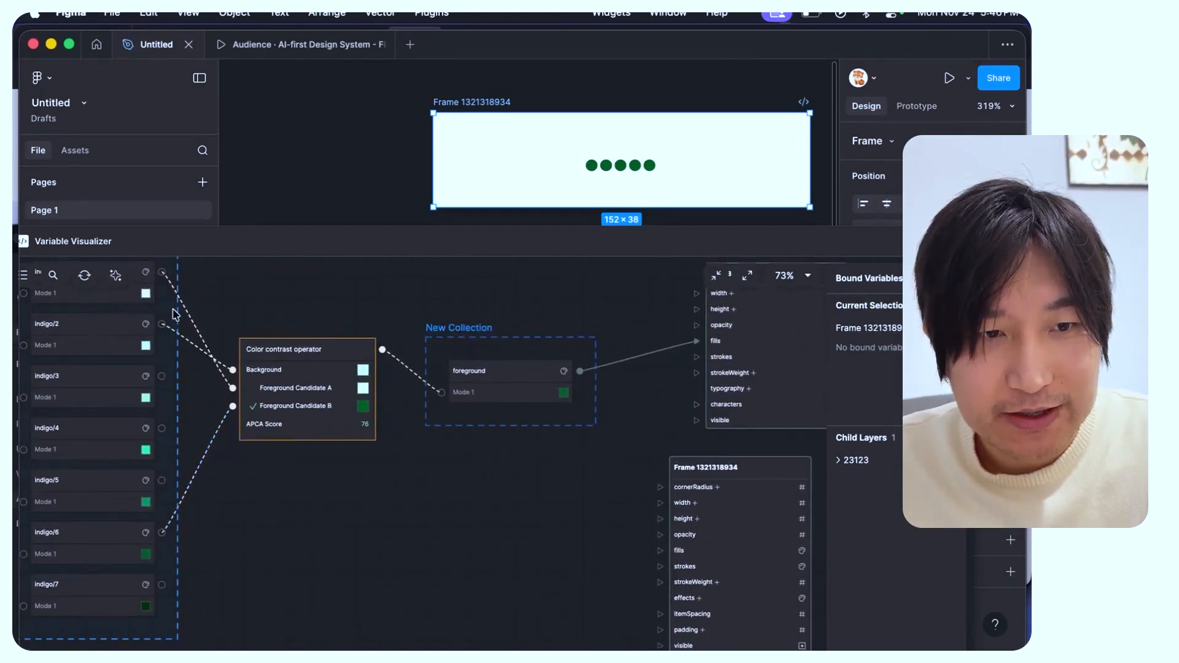
left_click_drag(162, 273, 662, 560)
scroll(651, 492, "down", 1)
scroll(651, 491, "right", 2)
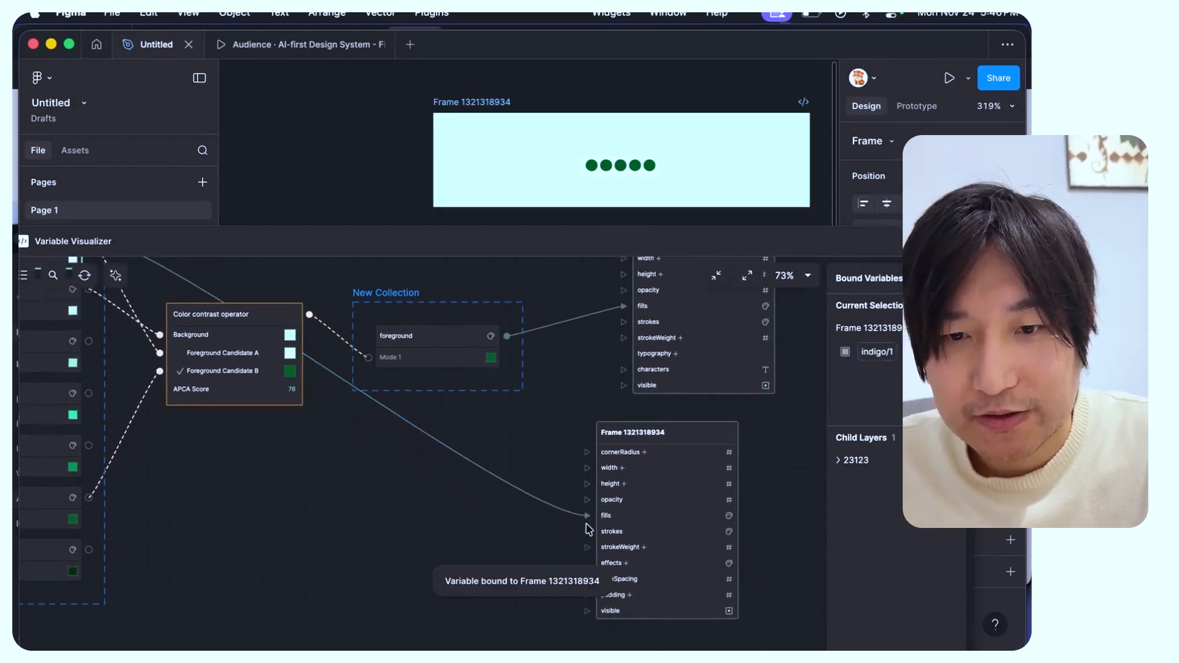
Step: Move the frame's node closer to the collections, below the foreground collection and the text node
left_click_drag(648, 447, 578, 436)
scroll(578, 435, "up", 5)
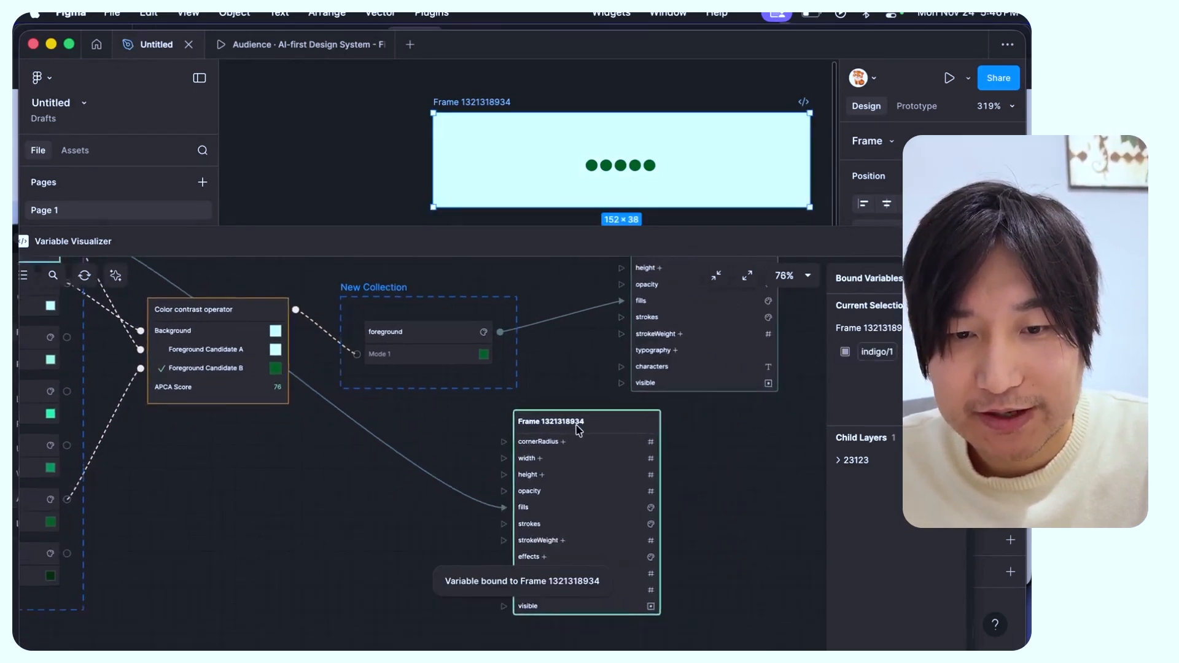
scroll(579, 438, "down", 5)
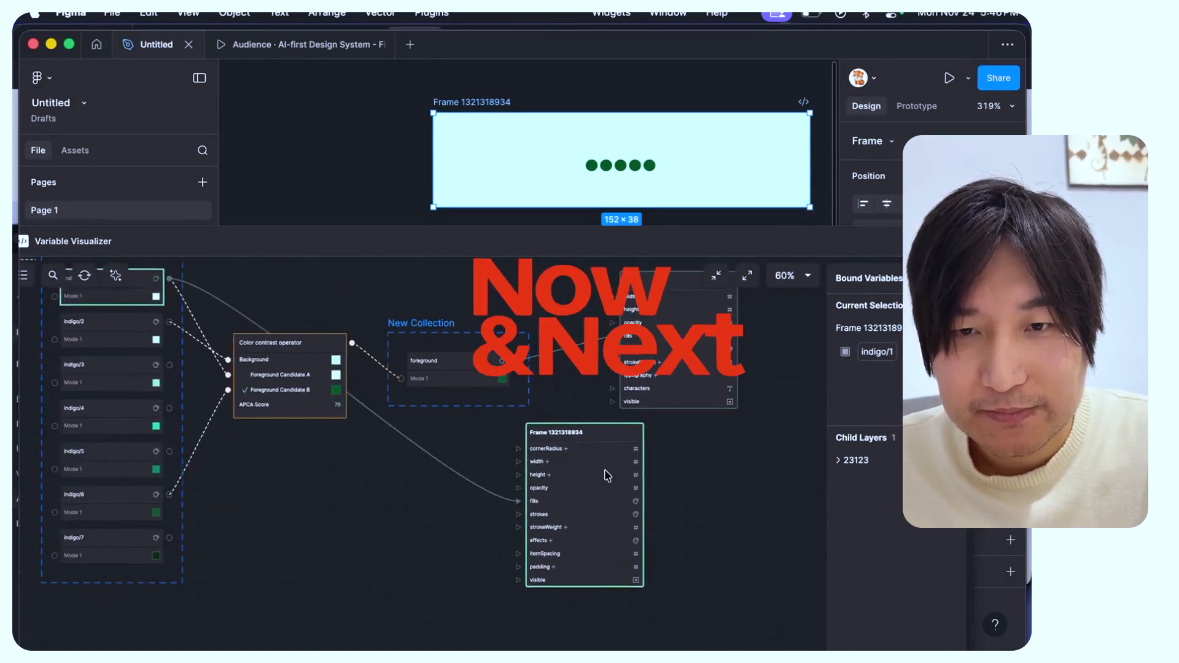